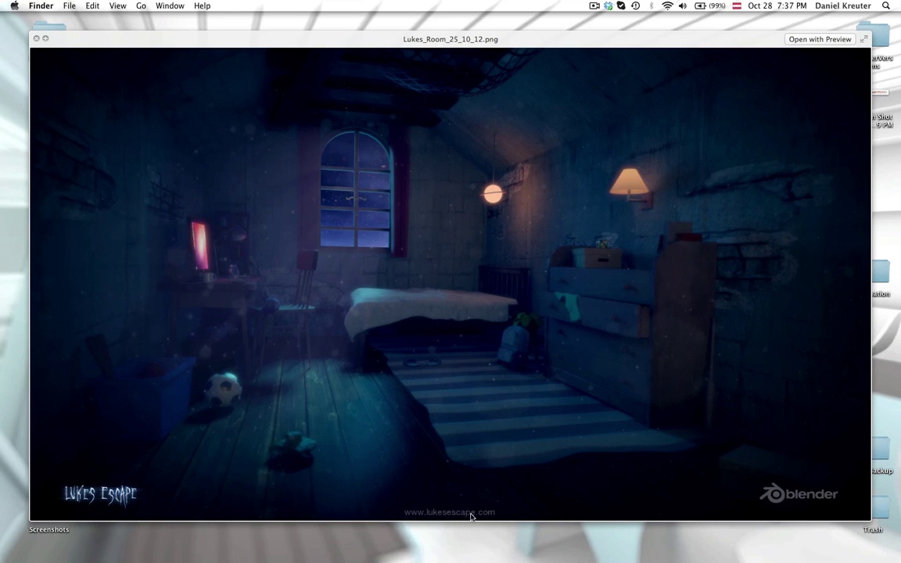
# Switch to Chrome and look through the progress posts and scene renders on the Lukes Escape website.
pyautogui.hotkey('ctrl', 'Right')
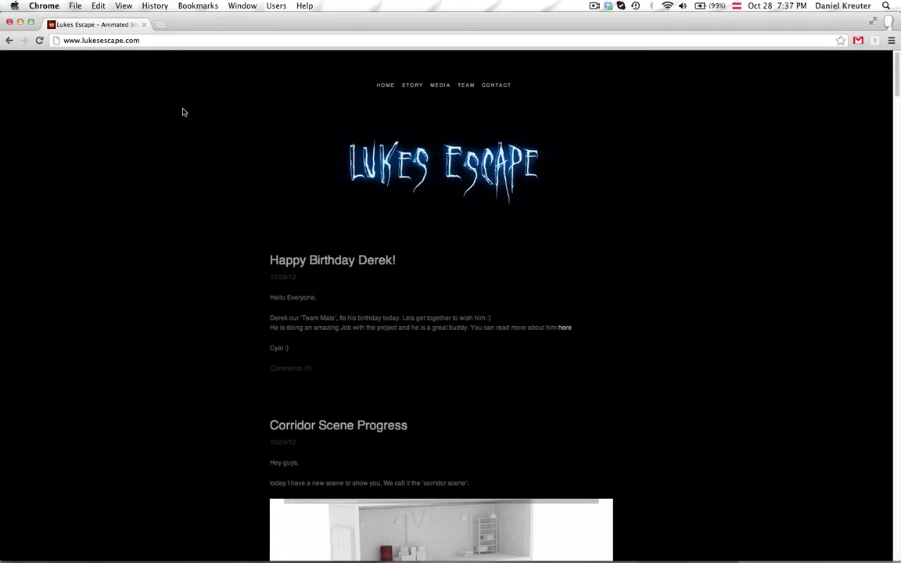
pyautogui.scroll(-15, 221, 154)
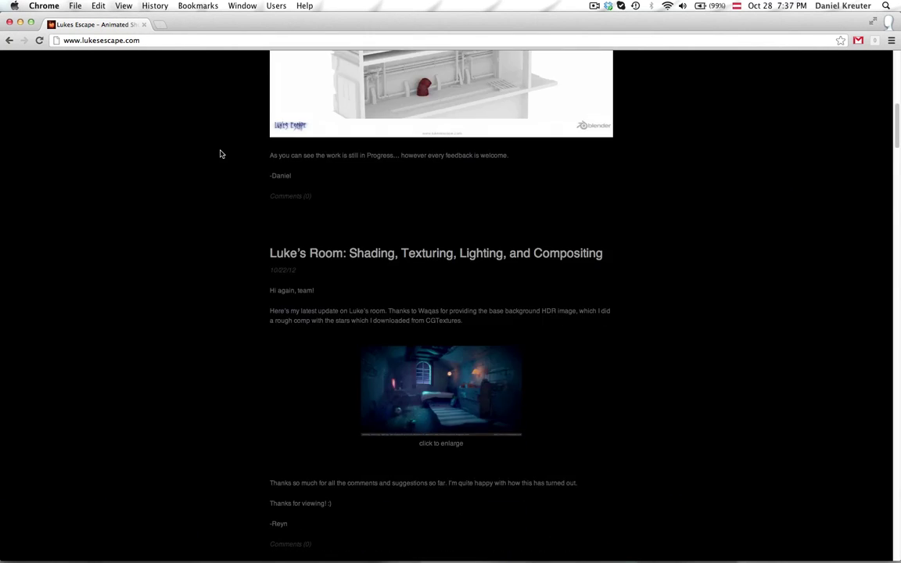
pyautogui.scroll(5, 222, 153)
pyautogui.scroll(-8, 242, 162)
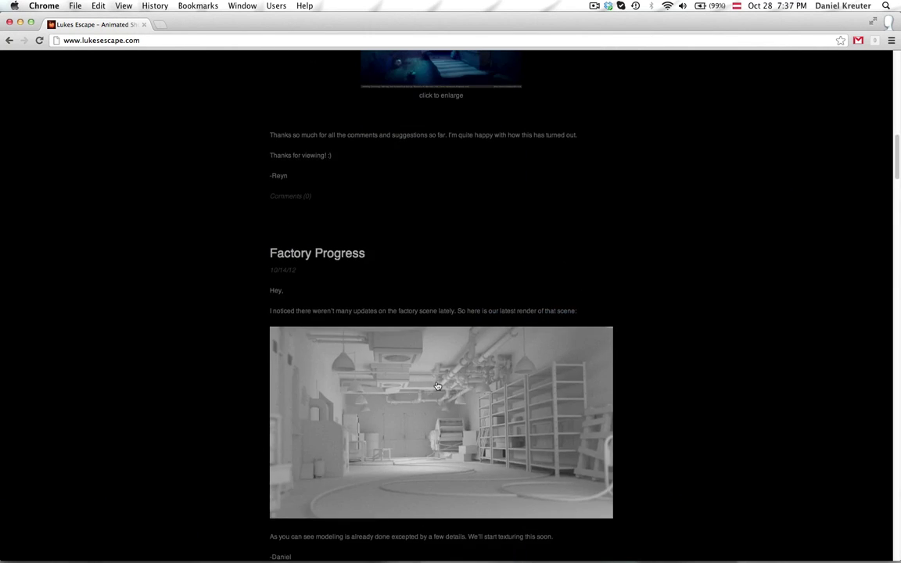
pyautogui.scroll(-5, 438, 386)
pyautogui.scroll(1, 436, 383)
pyautogui.scroll(-5, 437, 384)
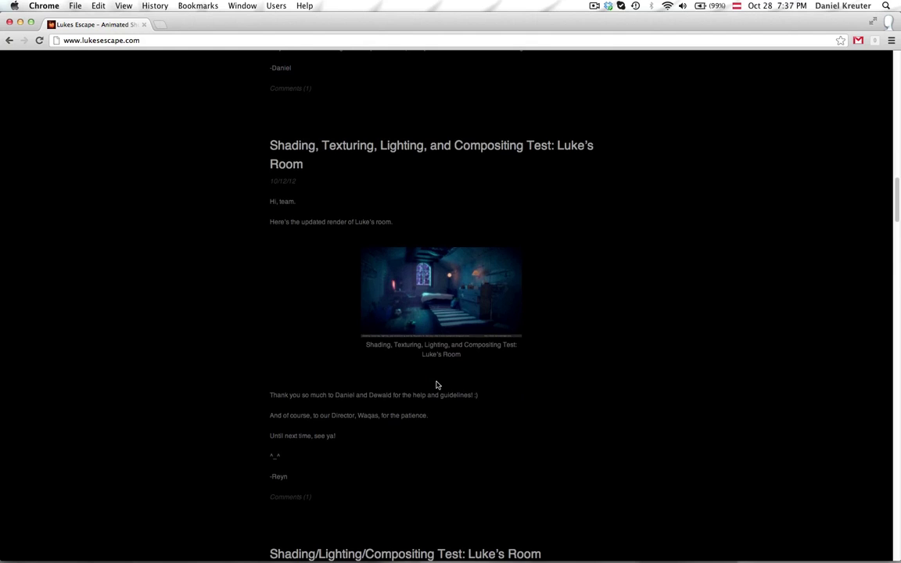
pyautogui.scroll(15, 436, 385)
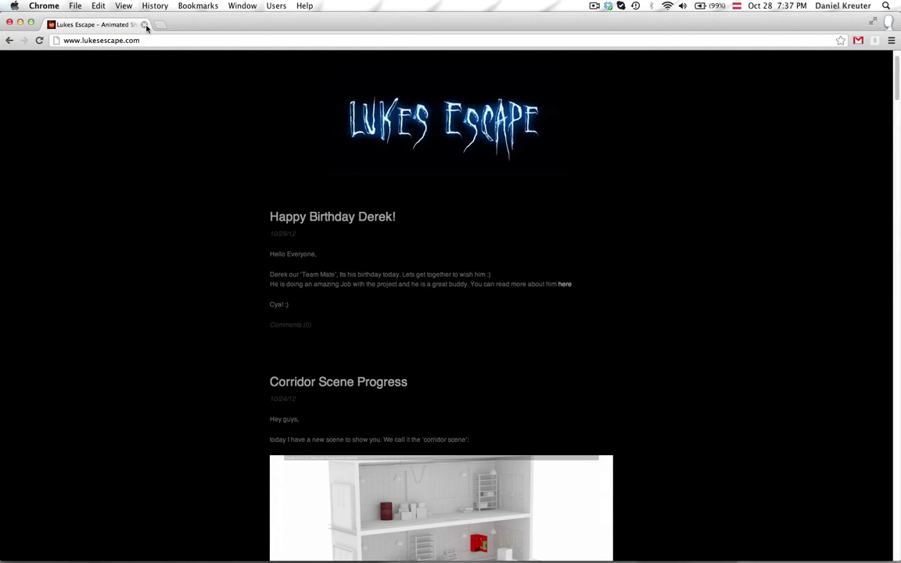
# Switch to Blender and delete all the default objects from the scene.
pyautogui.hotkey('ctrl', 'Right')
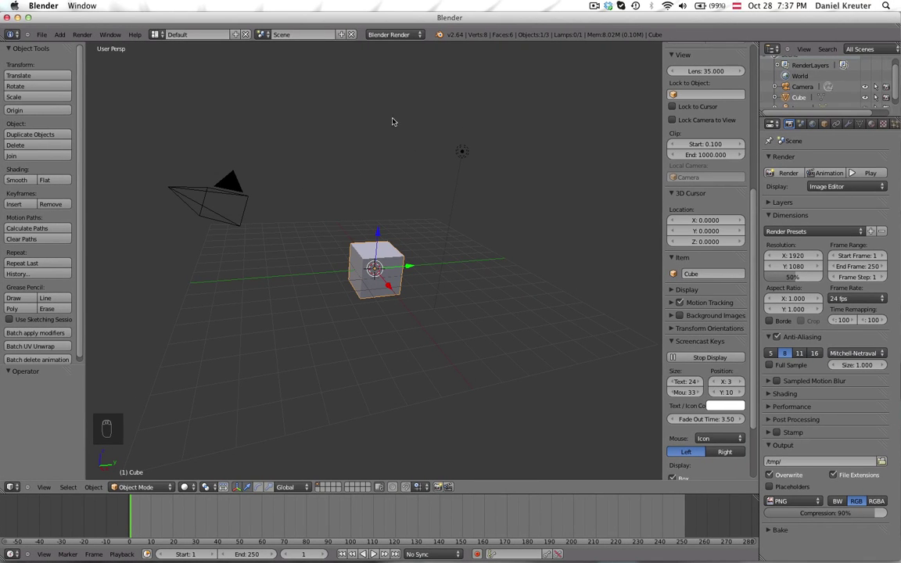
pyautogui.moveTo(334, 154); pyautogui.dragTo(352, 167, button='middle')
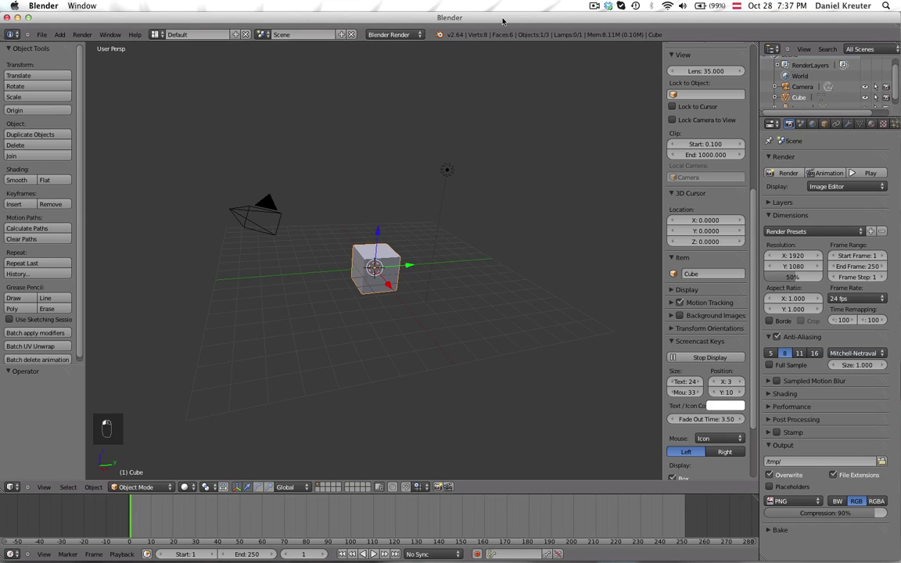
pyautogui.moveTo(358, 304); pyautogui.dragTo(358, 313, button='middle')
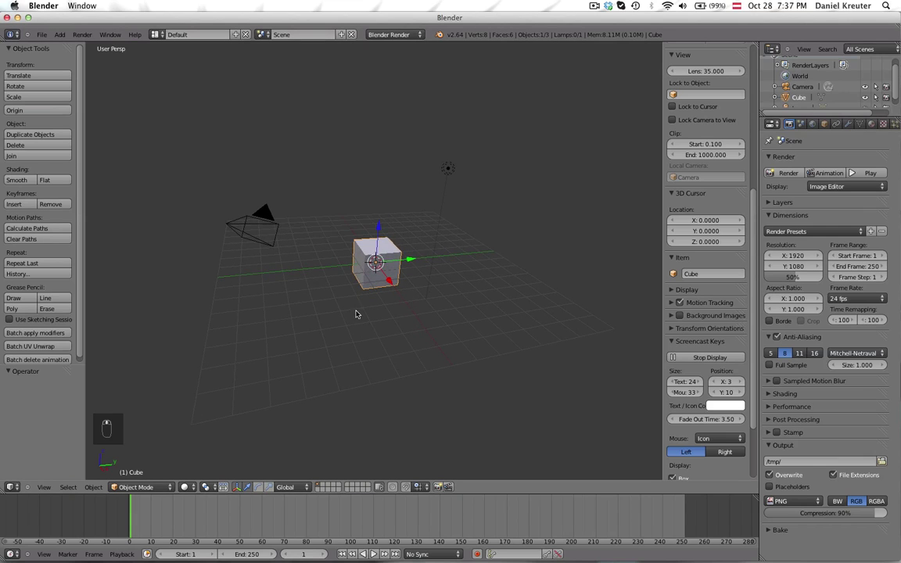
pyautogui.moveTo(462, 336); pyautogui.dragTo(457, 320, button='middle')
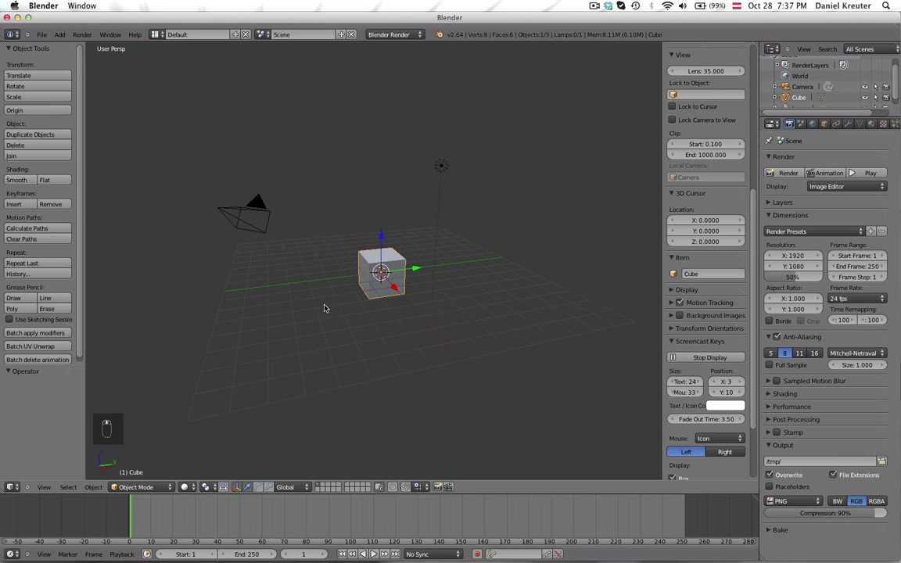
pyautogui.press('a')
pyautogui.press('x')
pyautogui.press('a')
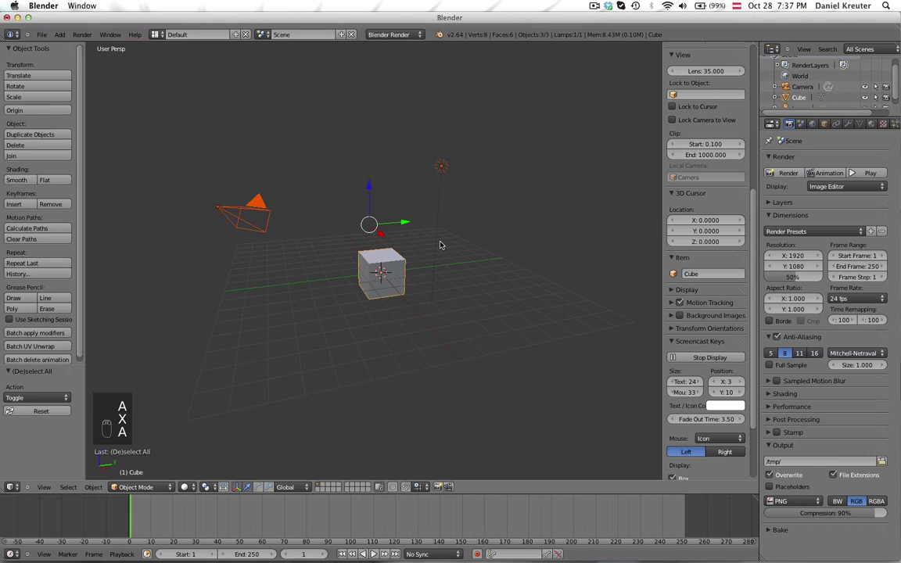
pyautogui.press('x')
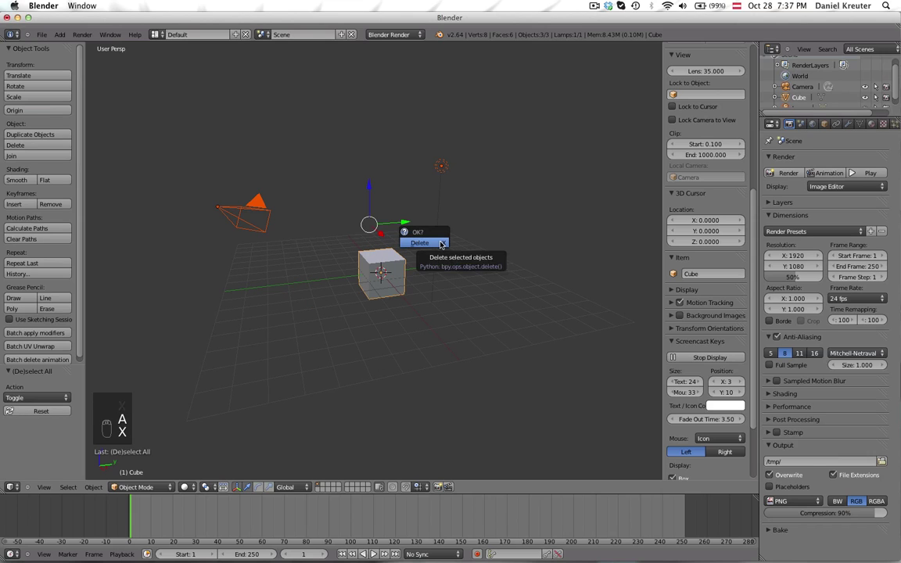
pyautogui.click(437, 245)
# Set the render engine to Cycles Render.
pyautogui.moveTo(305, 276); pyautogui.dragTo(307, 320, button='middle')
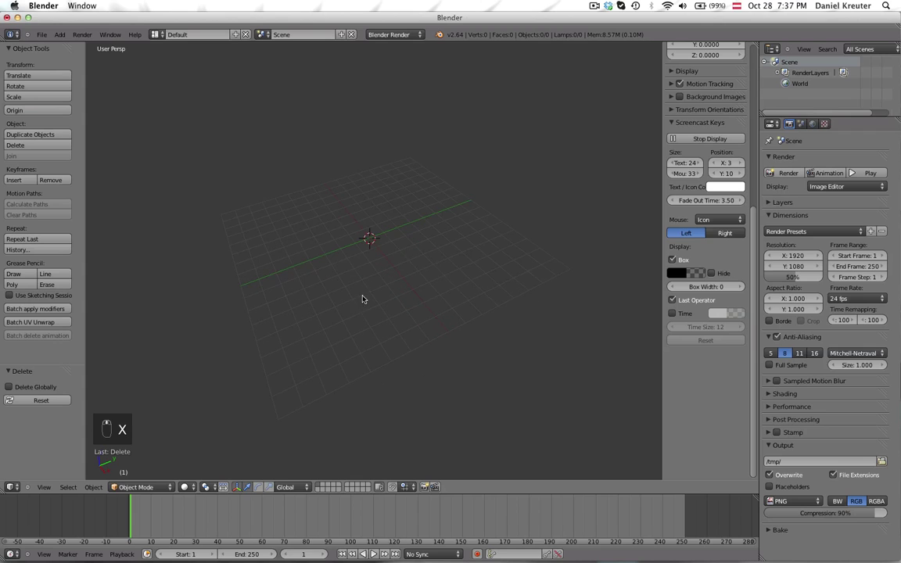
pyautogui.moveTo(362, 299); pyautogui.dragTo(342, 265, button='middle')
pyautogui.click(392, 35)
pyautogui.click(393, 70)
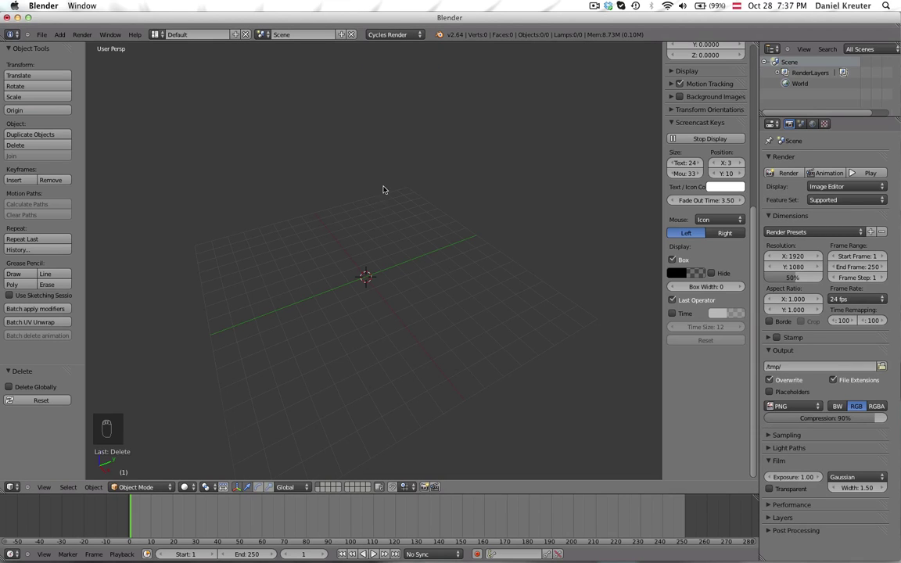
# Add a cube mesh at the scene's origin and scale it uniformly by 5.
pyautogui.moveTo(384, 189); pyautogui.dragTo(476, 282, button='middle')
pyautogui.scroll(-2, 371, 271)
pyautogui.scroll(1, 369, 277)
pyautogui.scroll(-2, 368, 268)
pyautogui.hotkey('shift', 'a')
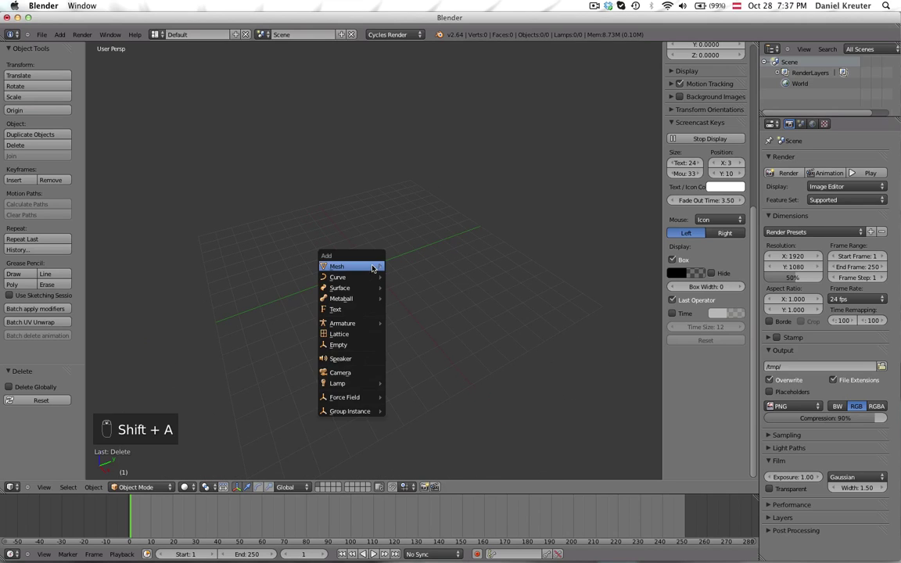
pyautogui.moveTo(372, 269)
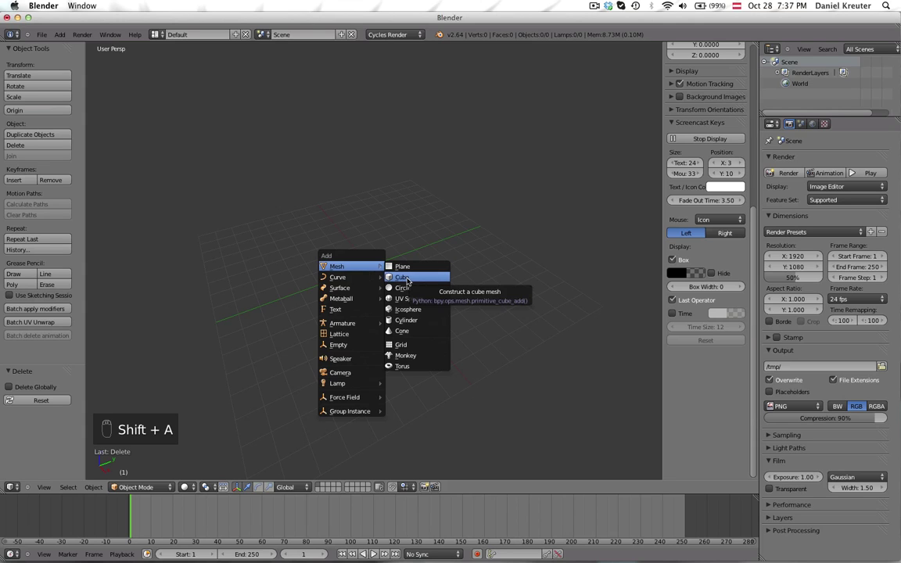
pyautogui.click(415, 280)
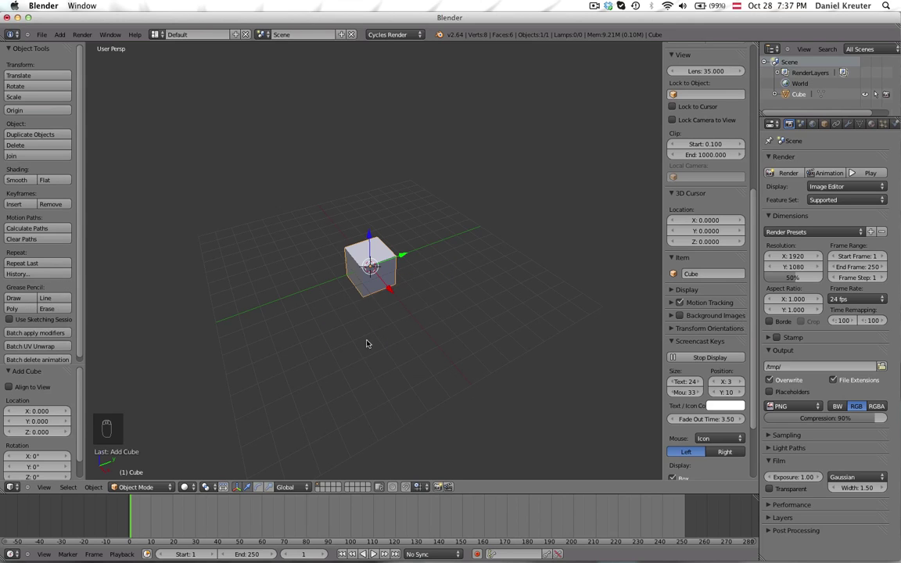
pyautogui.press('s')
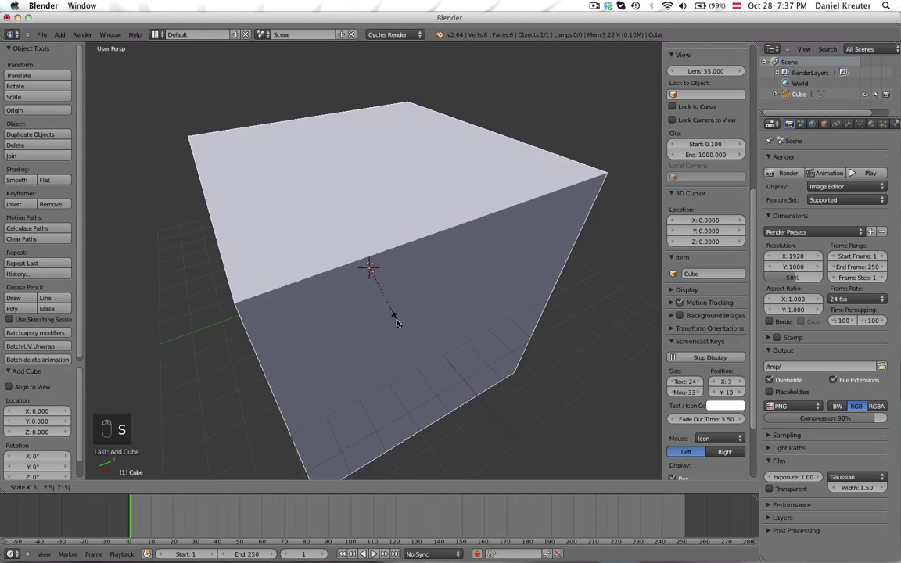
pyautogui.click(410, 312)
# Move the cube up 5 units along the Z axis in the orthographic front view.
pyautogui.press('KP_1')
pyautogui.scroll(-3, 438, 260)
pyautogui.press('KP_5')
pyautogui.press('g')
pyautogui.middleClick(388, 296)
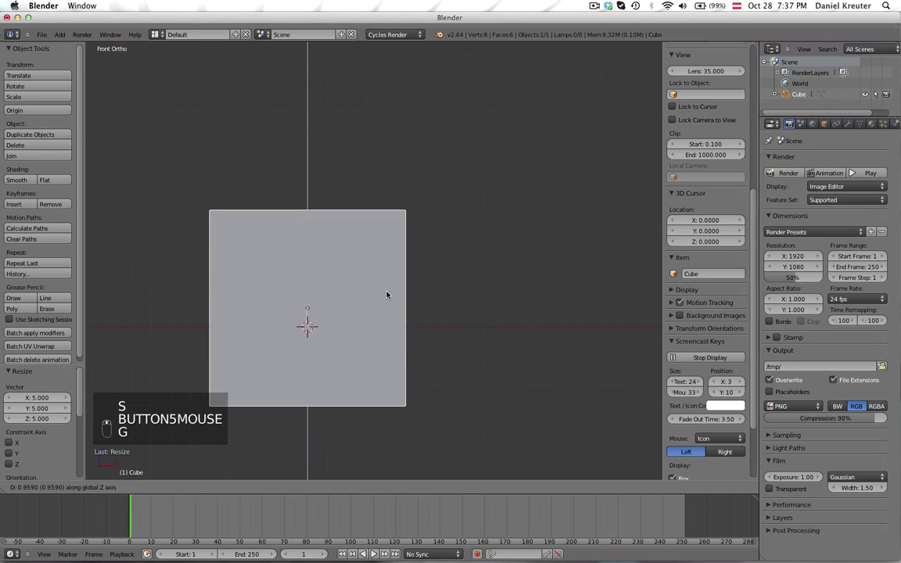
pyautogui.click(399, 223)
# Flatten the cube by scaling it by 0.5 along the Z axis.
pyautogui.moveTo(398, 223); pyautogui.dragTo(361, 260, button='middle')
pyautogui.scroll(1, 460, 215)
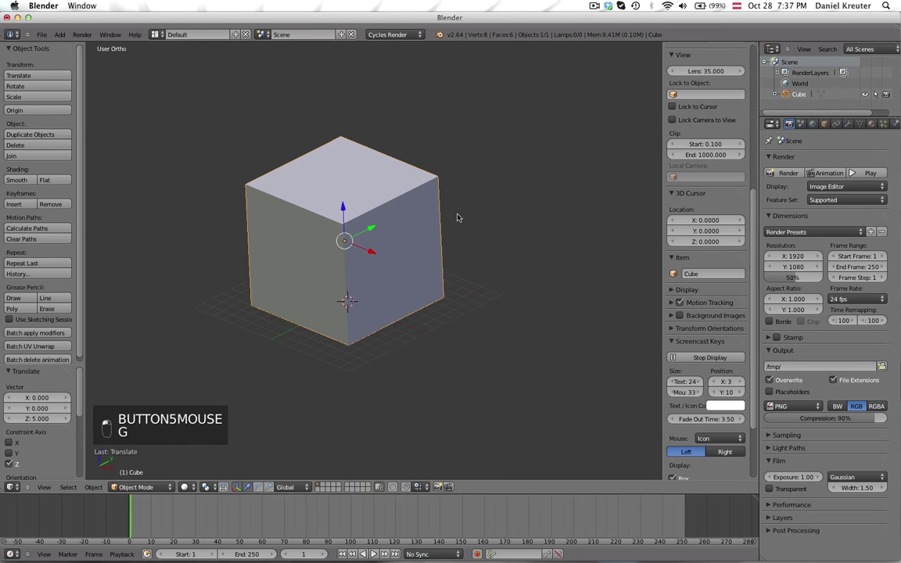
pyautogui.press('s')
pyautogui.middleClick(459, 196)
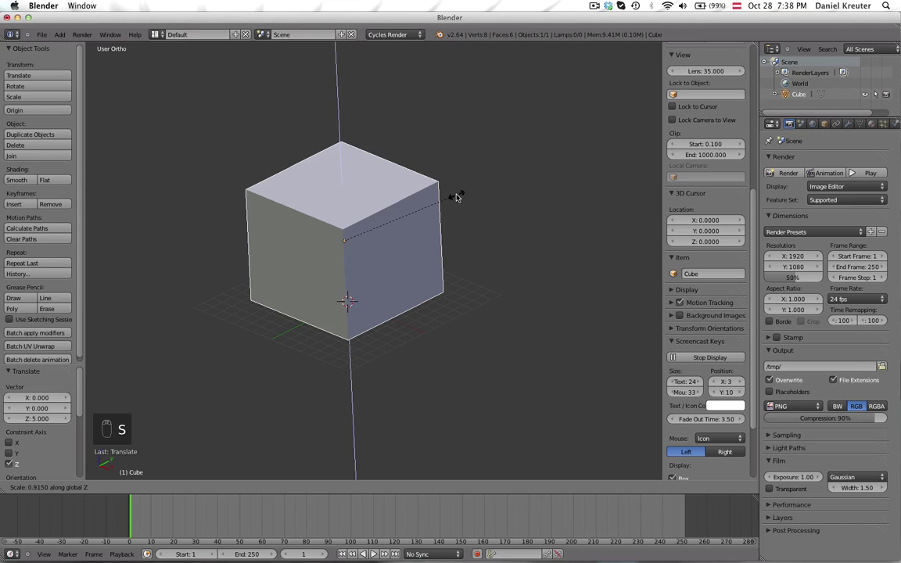
pyautogui.write('.5')
pyautogui.click(455, 194)
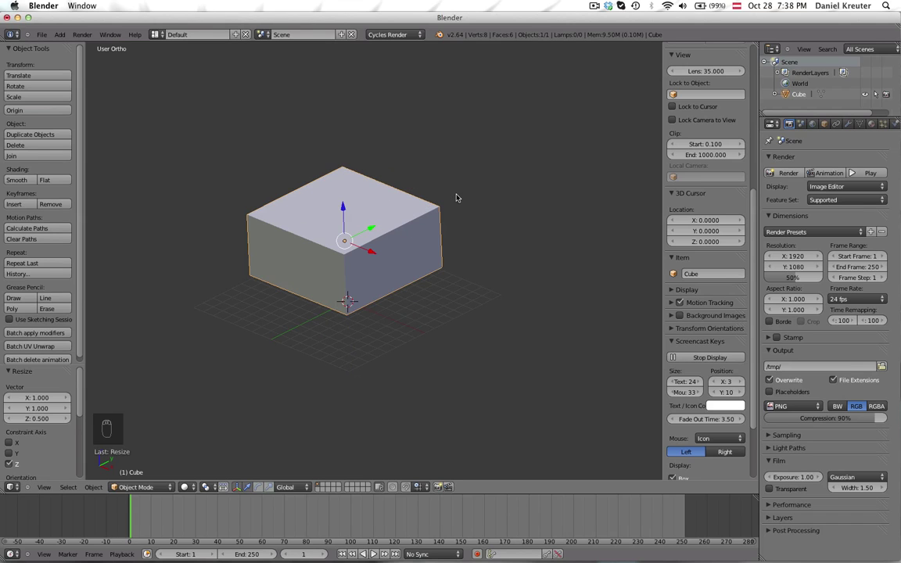
# In a wireframe side view, lower the box 2.5 units along Z so its base rests on the grid.
pyautogui.scroll(2, 363, 346)
pyautogui.moveTo(362, 346); pyautogui.dragTo(305, 247, button='middle')
pyautogui.press('KP_3')
pyautogui.press('g')
pyautogui.press('z')
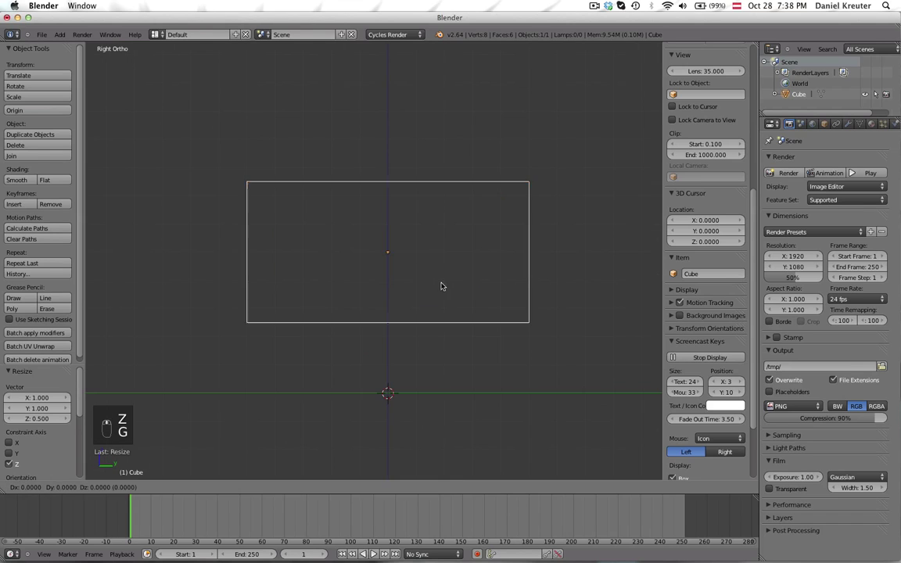
pyautogui.click(440, 344)
pyautogui.scroll(4, 417, 311)
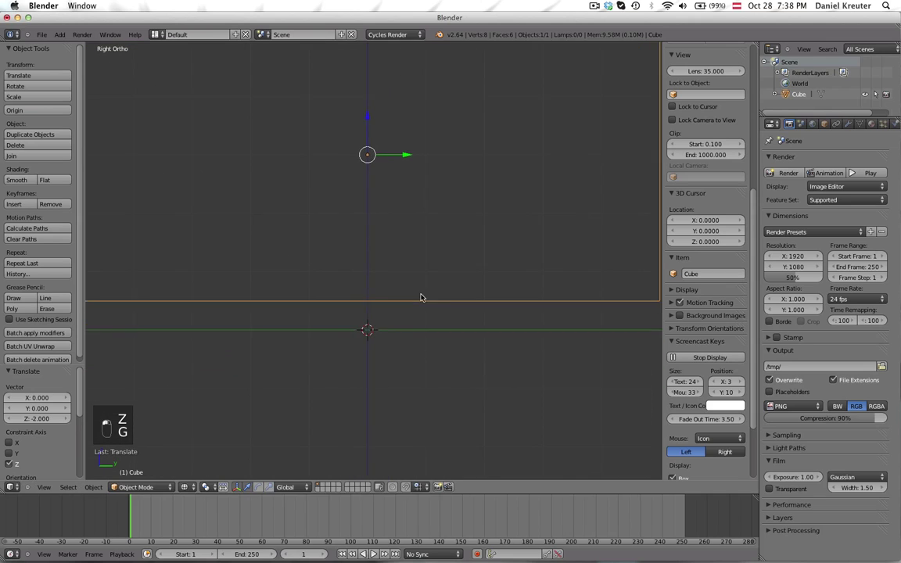
pyautogui.press('g')
pyautogui.middleClick(423, 320)
pyautogui.click(422, 334)
# Add a particle system to the box and set its emission end frame to 1.
pyautogui.scroll(-5, 423, 334)
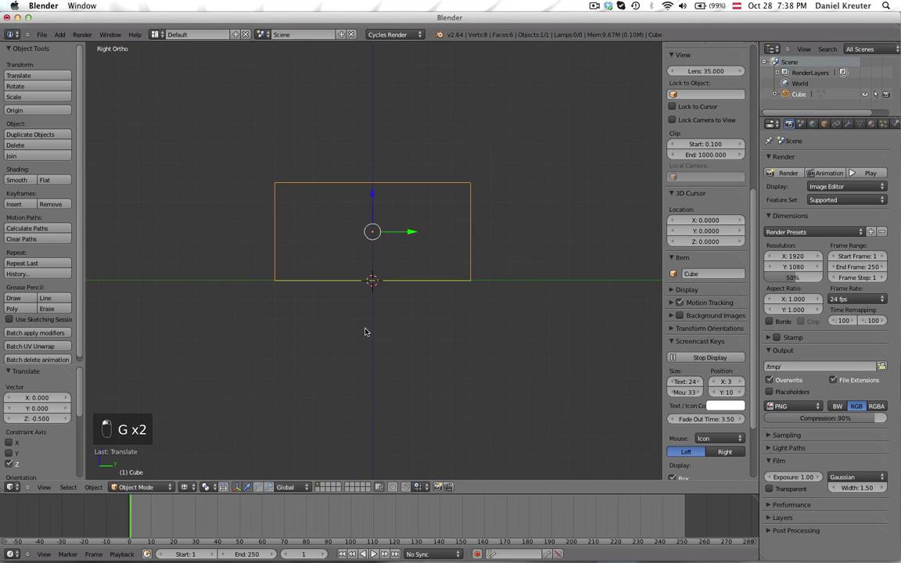
pyautogui.moveTo(422, 334); pyautogui.dragTo(501, 175, button='middle')
pyautogui.keyDown('shift'); pyautogui.moveTo(372, 311); pyautogui.dragTo(400, 373, button='middle'); pyautogui.keyUp('shift')
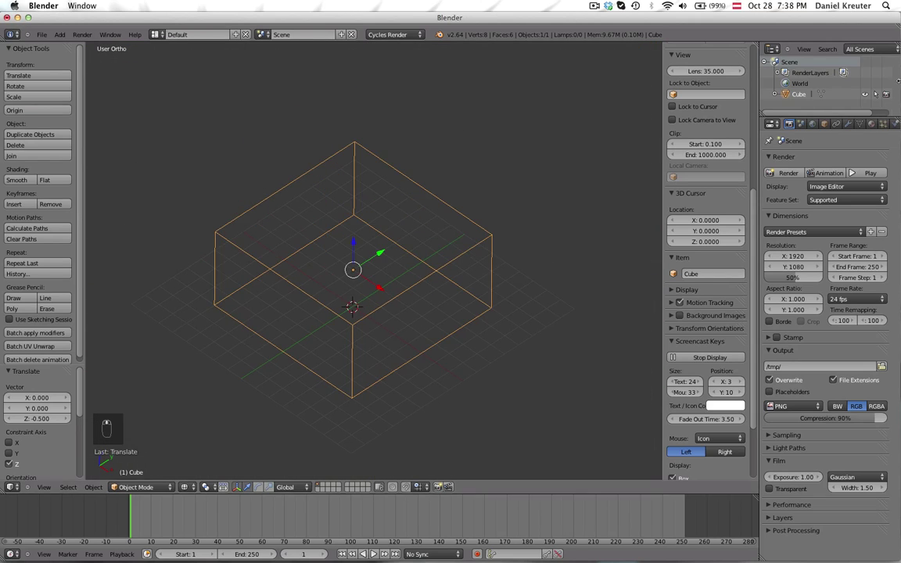
pyautogui.click(891, 124)
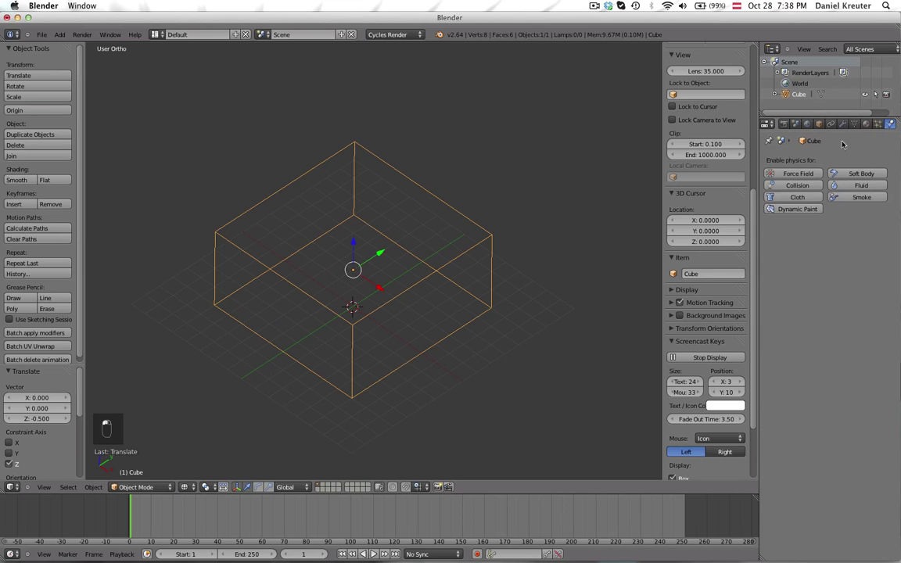
pyautogui.click(878, 123)
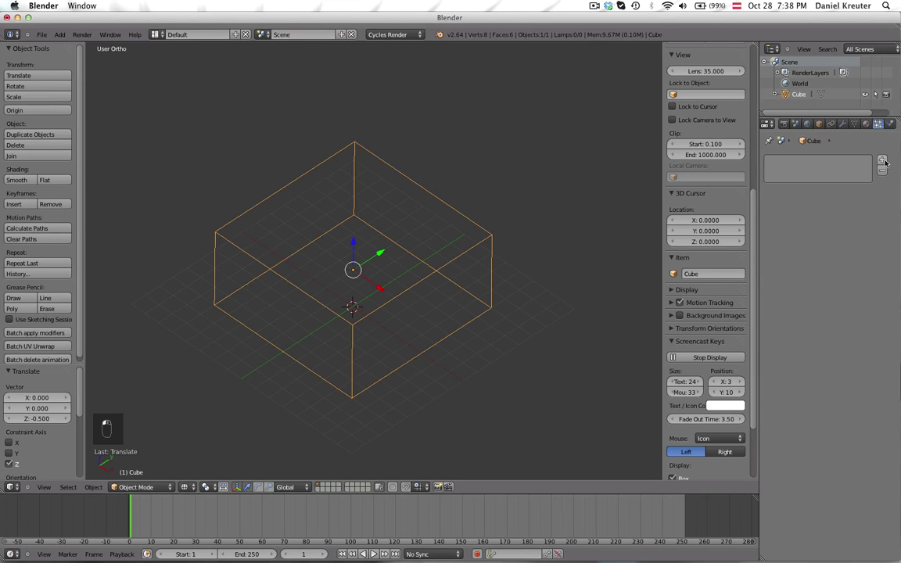
pyautogui.click(883, 161)
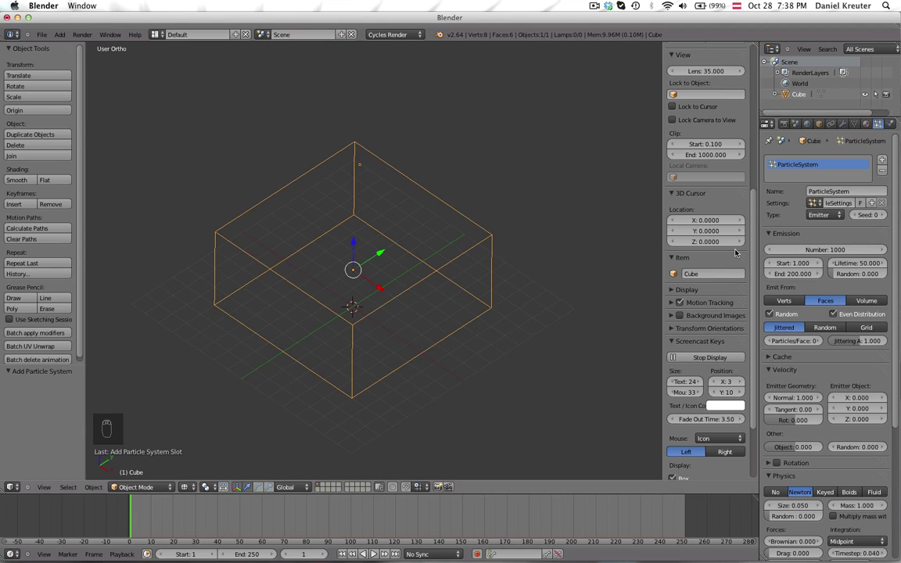
pyautogui.click(791, 274)
pyautogui.write('1')
pyautogui.press('Return')
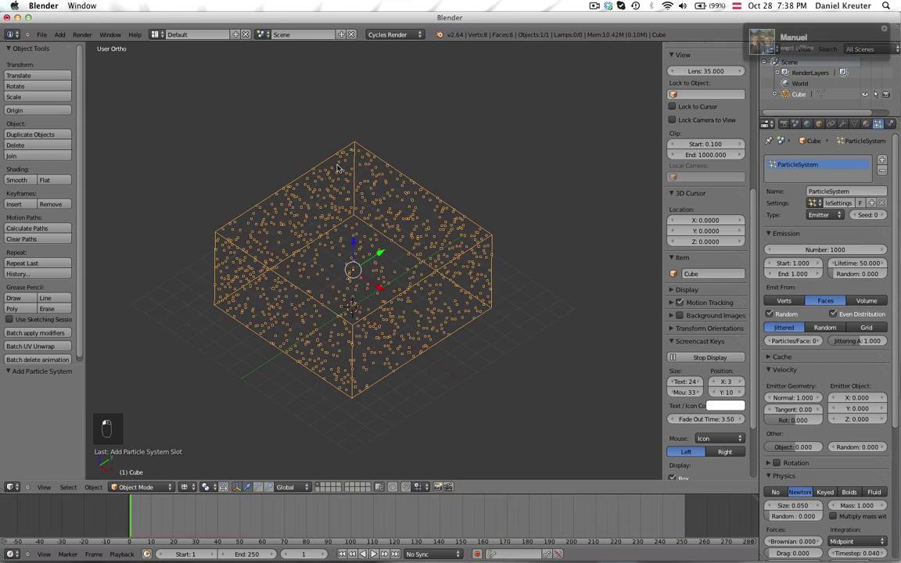
# Play back the animation briefly to preview the particles emitted from the box's faces.
pyautogui.scroll(3, 325, 308)
pyautogui.hotkey('alt', 'a')
pyautogui.press('Escape')
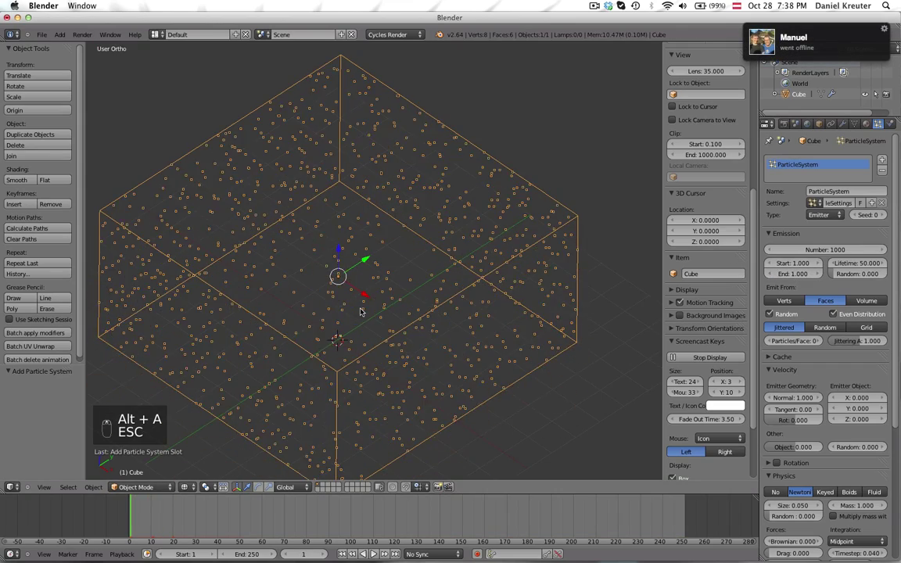
# Make the particles emit from the box's volume with Random distribution.
pyautogui.scroll(-1, 360, 311)
pyautogui.moveTo(360, 312); pyautogui.dragTo(580, 254, button='middle')
pyautogui.scroll(1, 585, 250)
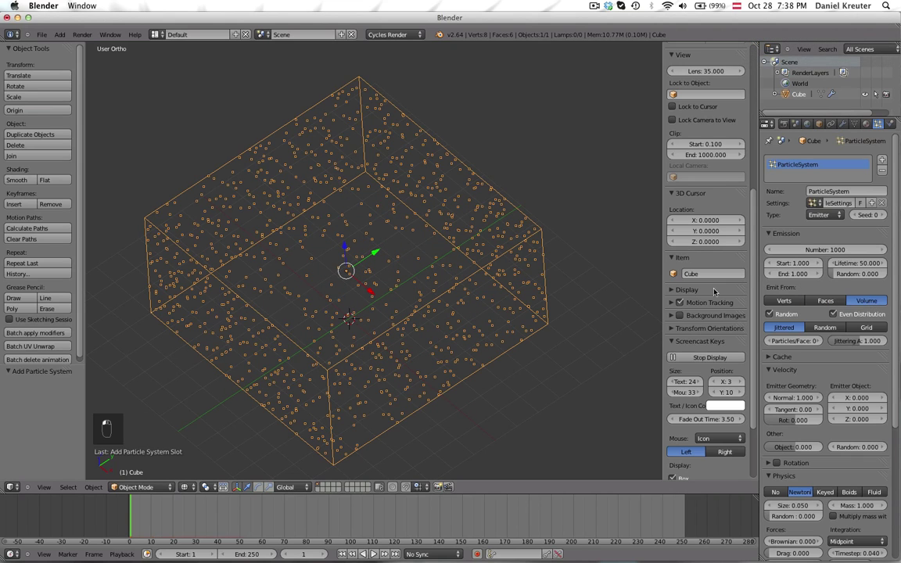
pyautogui.click(867, 301)
pyautogui.click(826, 327)
# Inspect the particle distribution inside the box from several angles and frames, deselecting the box and reselecting it.
pyautogui.moveTo(245, 312); pyautogui.dragTo(279, 352, button='middle')
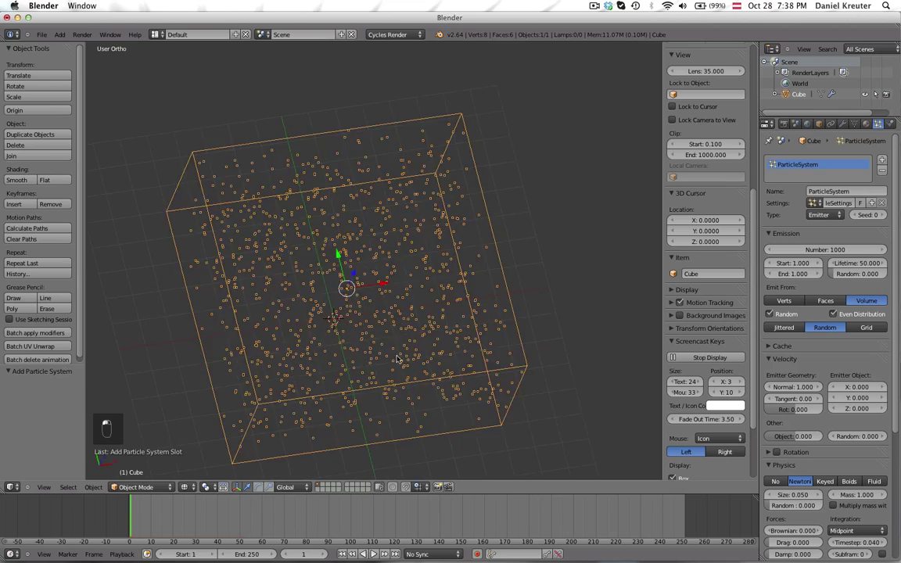
pyautogui.moveTo(356, 321); pyautogui.dragTo(382, 334, button='middle')
pyautogui.press('a')
pyautogui.scroll(-3, 382, 329)
pyautogui.scroll(3, 377, 270)
pyautogui.press('KP_7')
pyautogui.press('Left')
pyautogui.moveTo(371, 287); pyautogui.dragTo(404, 276, button='middle')
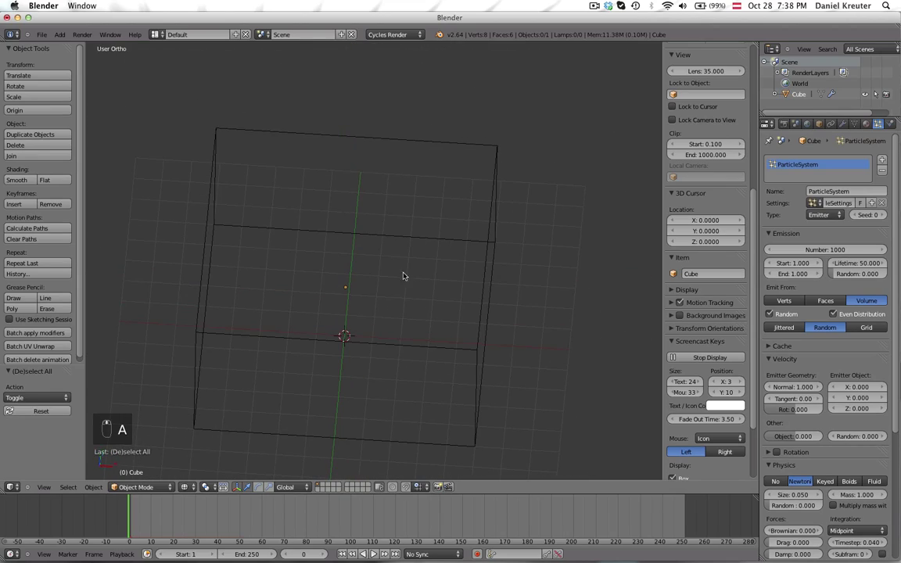
pyautogui.press('Right')
pyautogui.moveTo(447, 300); pyautogui.dragTo(471, 316, button='middle')
pyautogui.rightClick(315, 209)
# Play back the animation several times to check how the volume-emitted particles move.
pyautogui.hotkey('alt', 'a')
pyautogui.press('Escape')
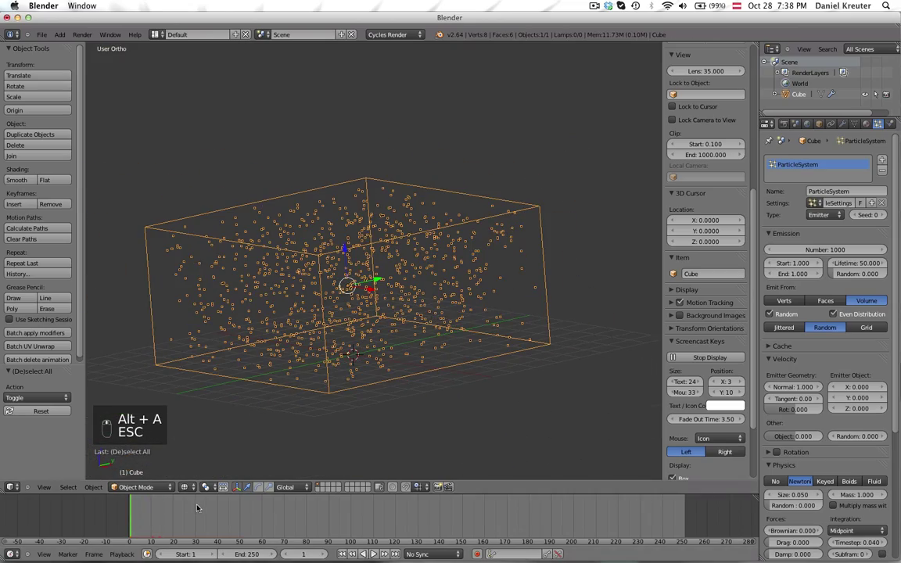
pyautogui.hotkey('alt', 'a')
pyautogui.press('Escape')
pyautogui.hotkey('alt', 'a')
pyautogui.press('Escape')
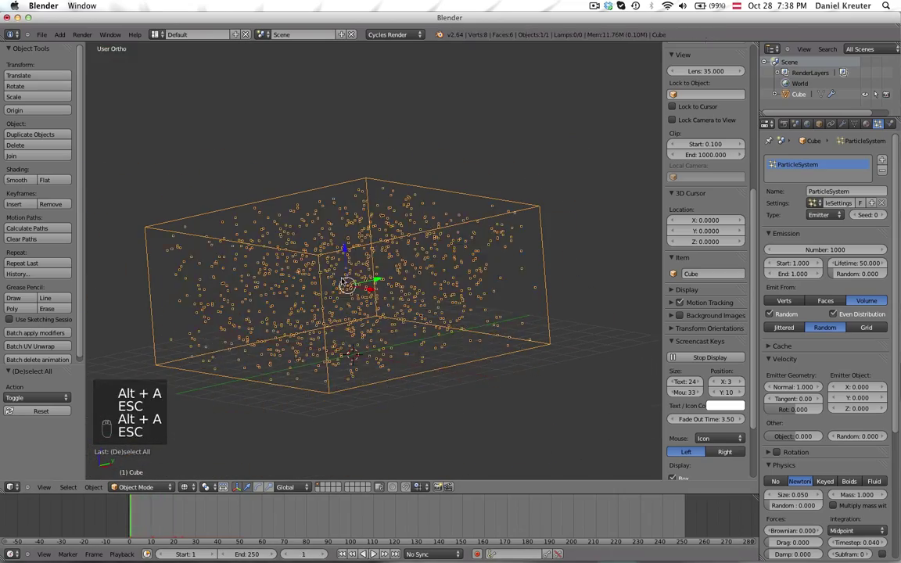
# Set the particles' normal emission velocity to 0.
pyautogui.click(791, 387)
pyautogui.write('0')
pyautogui.press('Return')
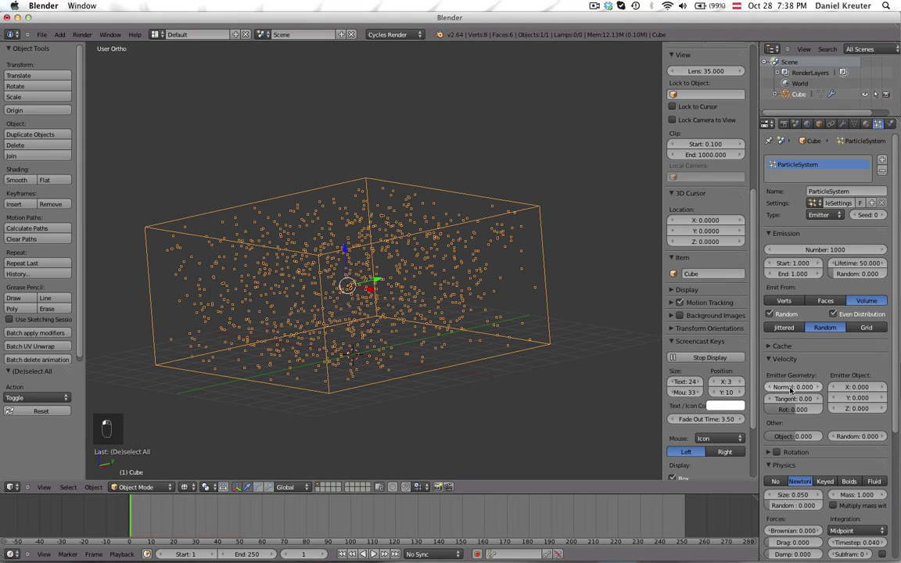
# Set the particle system's gravity field weight to 0 and play back the animation briefly to check it.
pyautogui.scroll(-3, 499, 344)
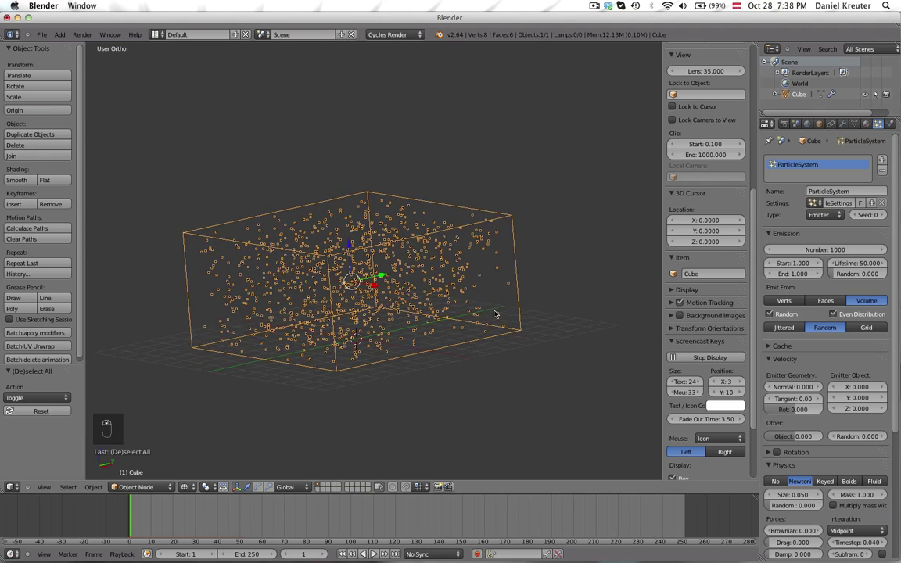
pyautogui.scroll(-3, 825, 313)
pyautogui.scroll(-3, 790, 478)
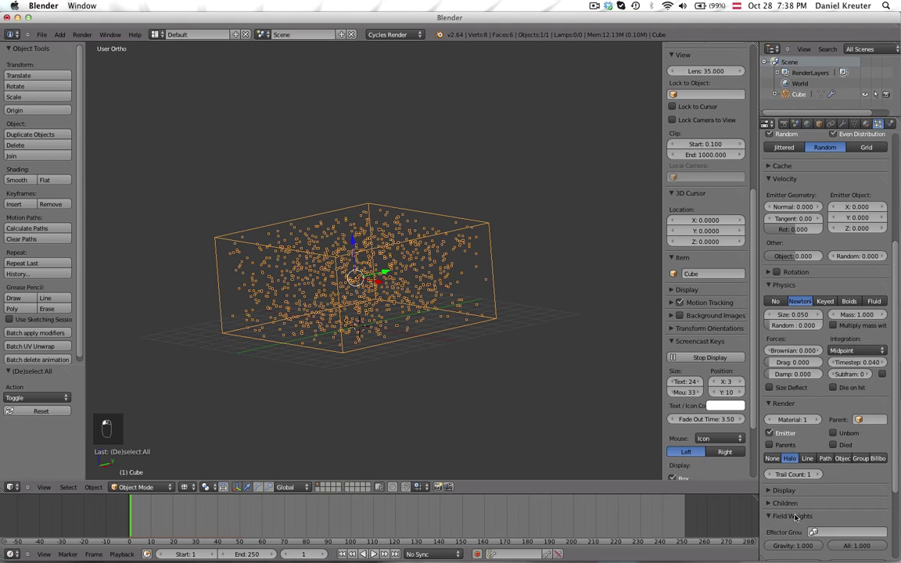
pyautogui.click(793, 518)
pyautogui.scroll(-3, 808, 512)
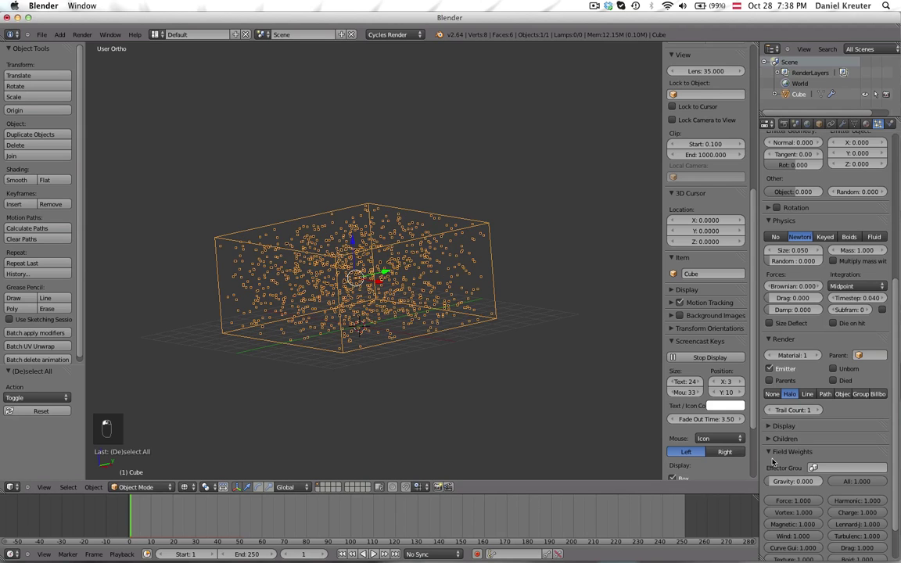
pyautogui.click(792, 452)
pyautogui.scroll(3, 487, 326)
pyautogui.hotkey('alt', 'a')
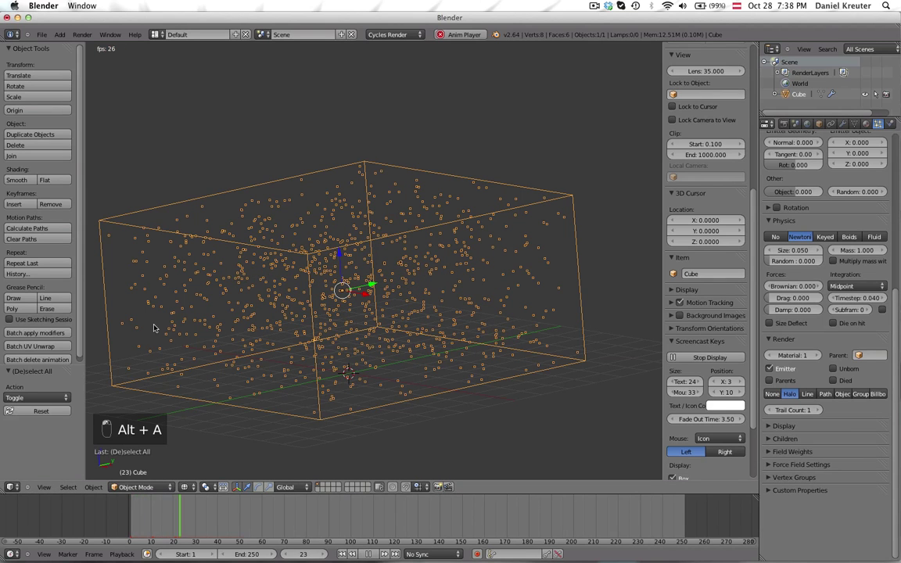
pyautogui.press('Escape')
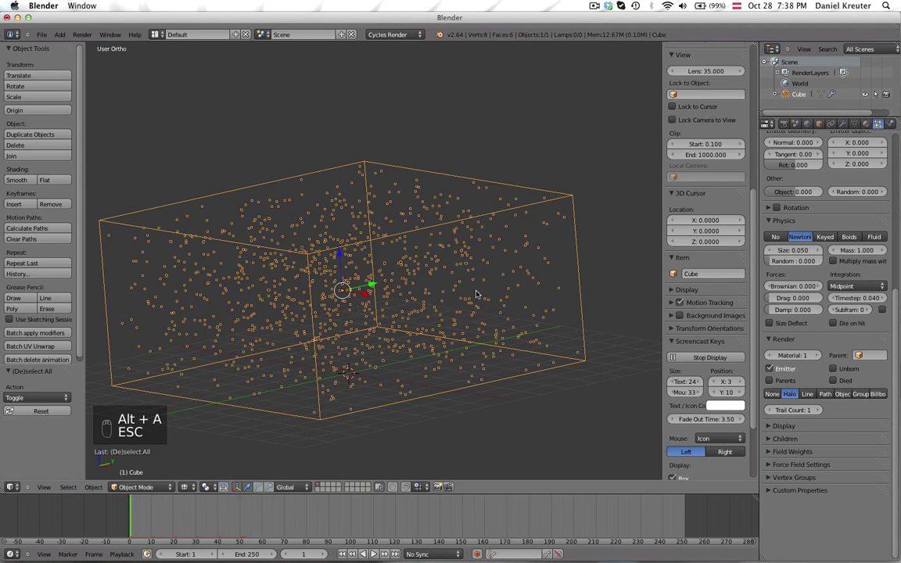
# Set the particle lifetime to 250 frames and preview the animation briefly.
pyautogui.scroll(10, 841, 235)
pyautogui.click(858, 263)
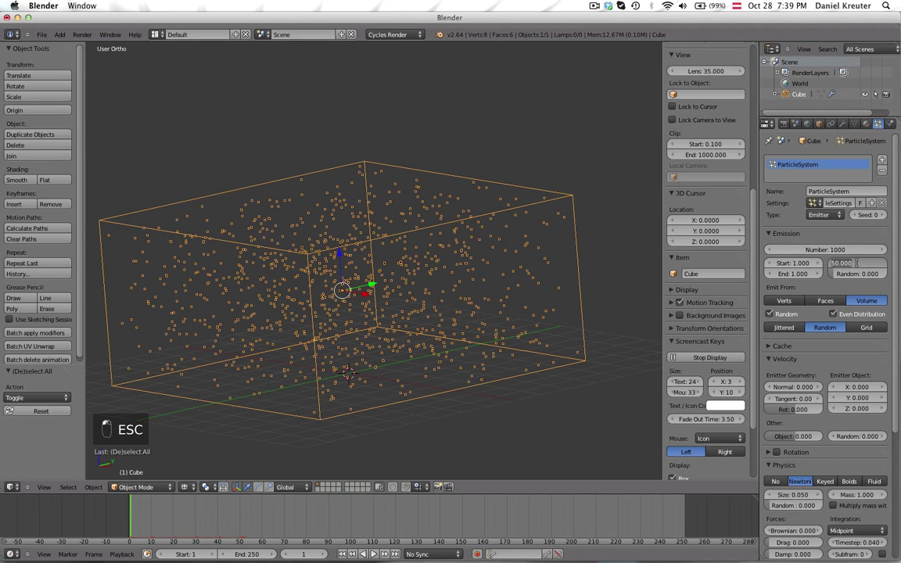
pyautogui.write('2')
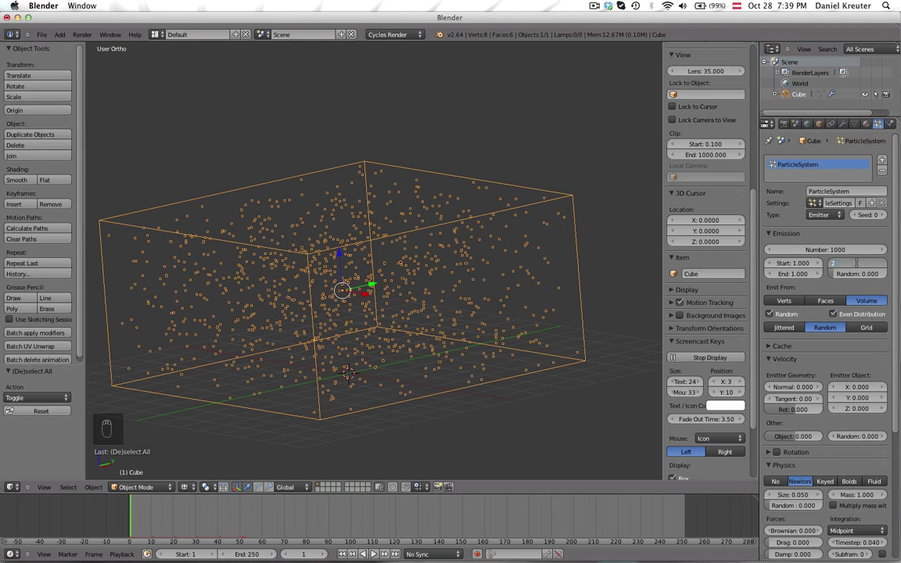
pyautogui.write('50')
pyautogui.press('Return')
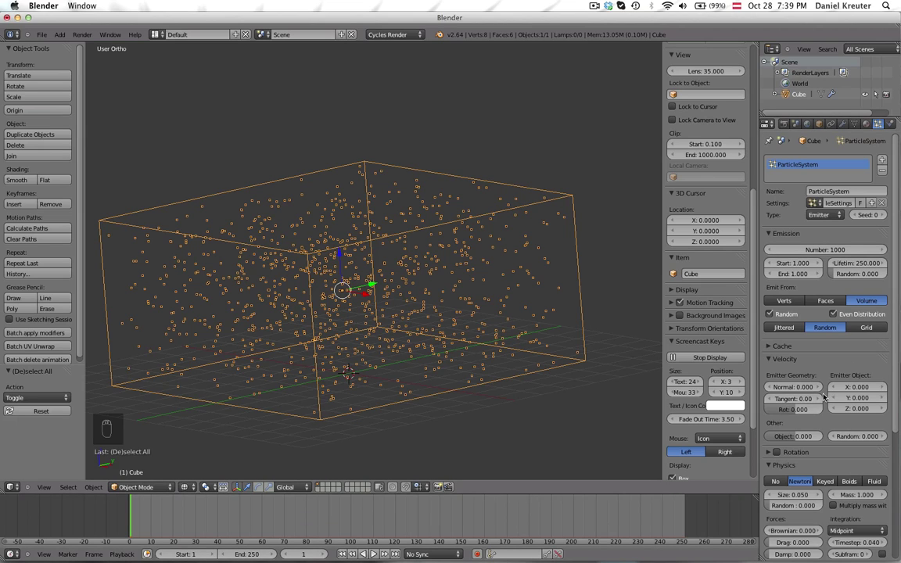
pyautogui.scroll(-3, 775, 375)
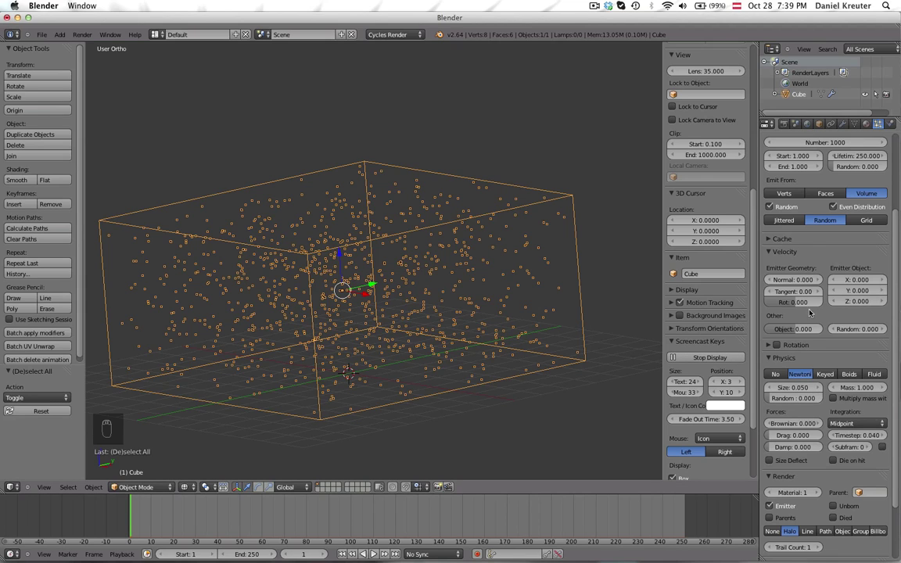
pyautogui.scroll(-2, 811, 248)
pyautogui.hotkey('alt', 'a')
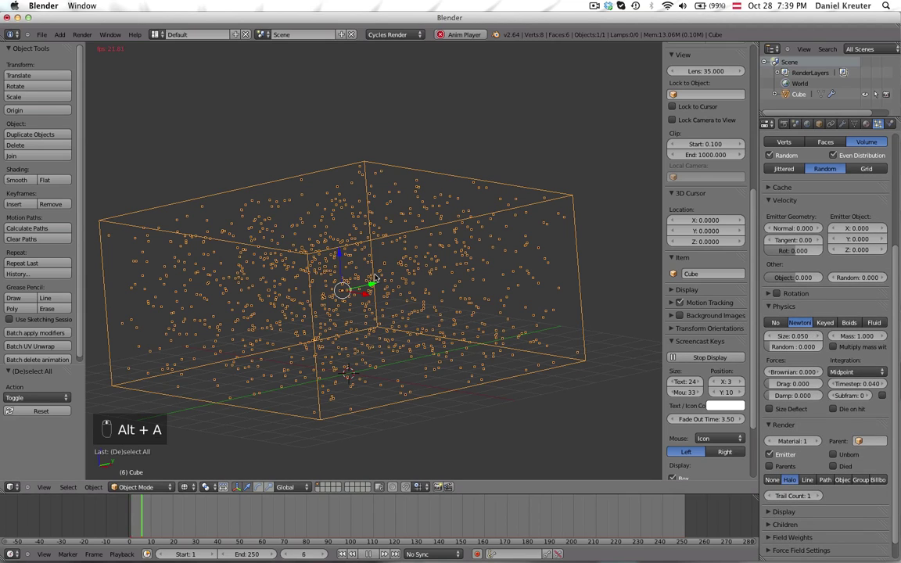
pyautogui.press('Escape')
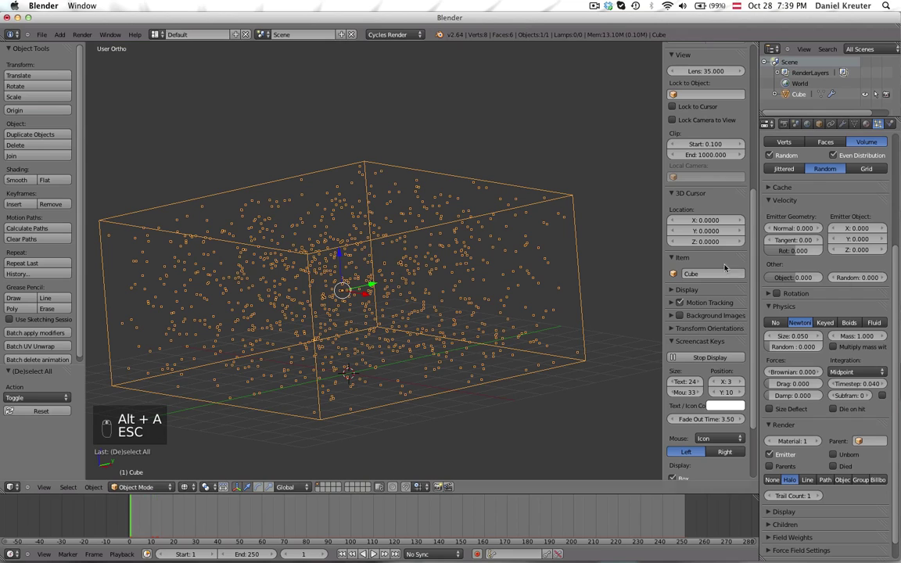
# Set the particles' Brownian force to 2 and play back the animation to preview the drifting.
pyautogui.click(801, 370)
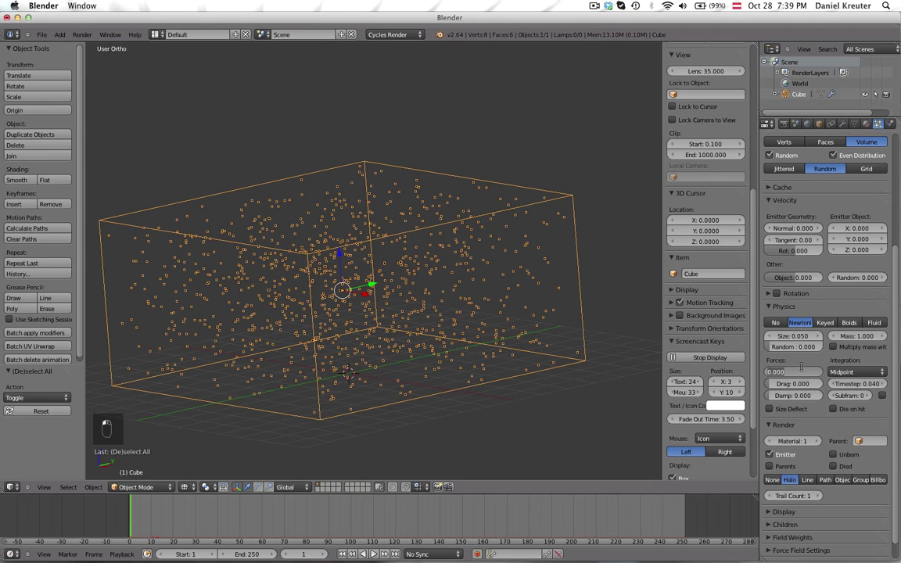
pyautogui.write('2')
pyautogui.press('Return')
pyautogui.hotkey('alt', 'a')
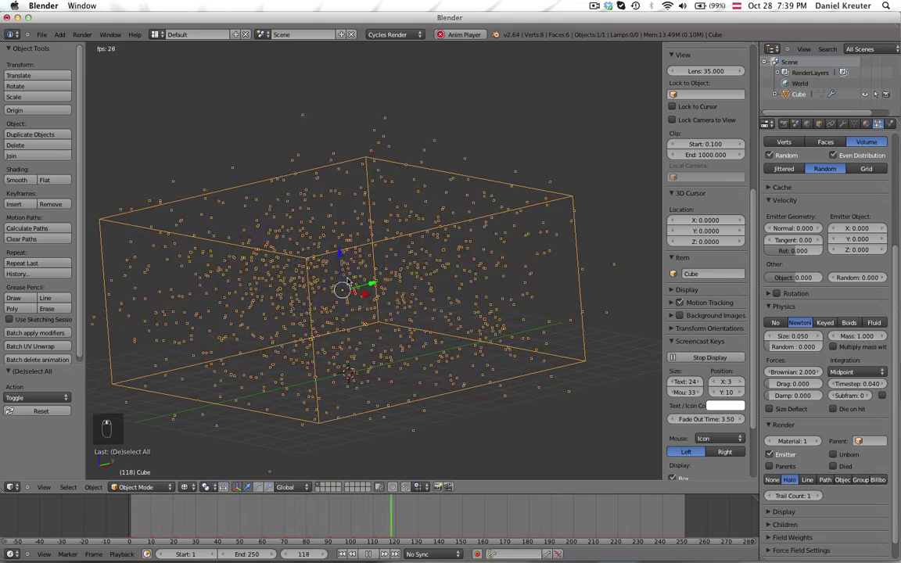
pyautogui.press('Escape')
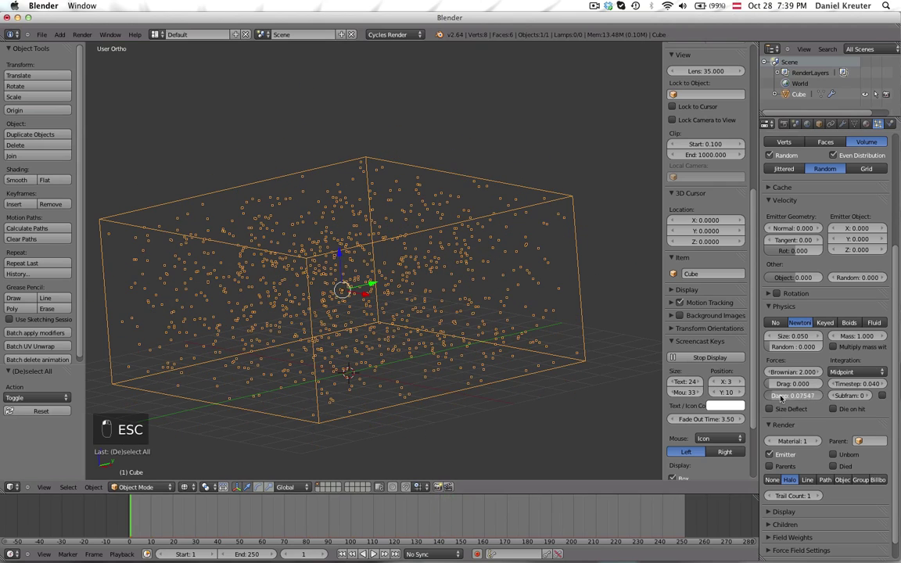
# Fine-tune the particle forces during playback to about 2.022 Brownian and 0.047 damping.
pyautogui.hotkey('alt', 'a')
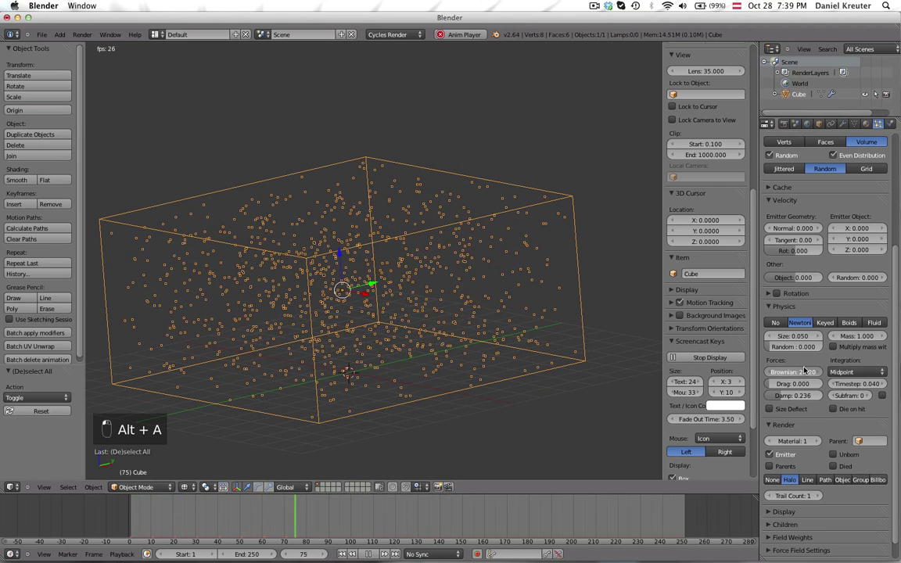
pyautogui.moveTo(798, 372); pyautogui.dragTo(796, 376)
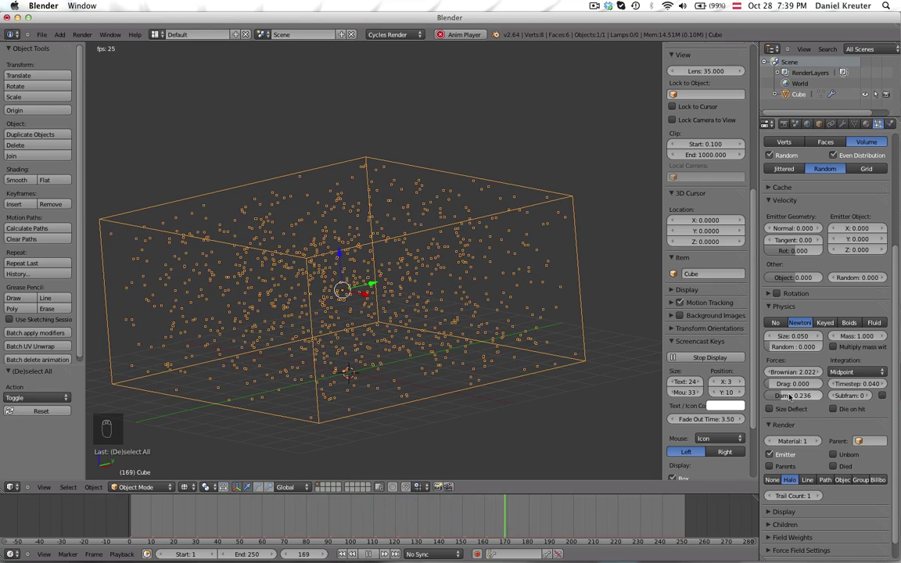
pyautogui.scroll(5, 477, 342)
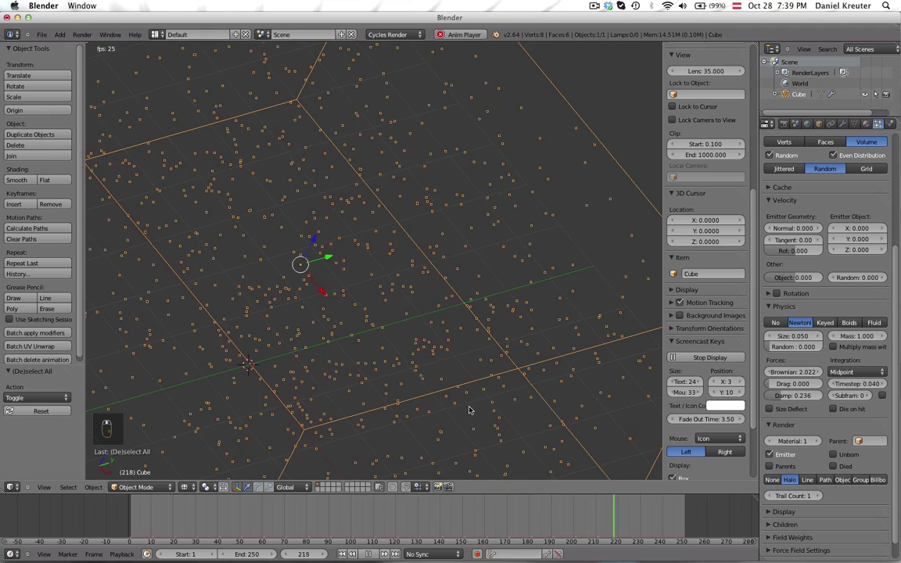
pyautogui.moveTo(469, 411); pyautogui.dragTo(471, 291, button='middle')
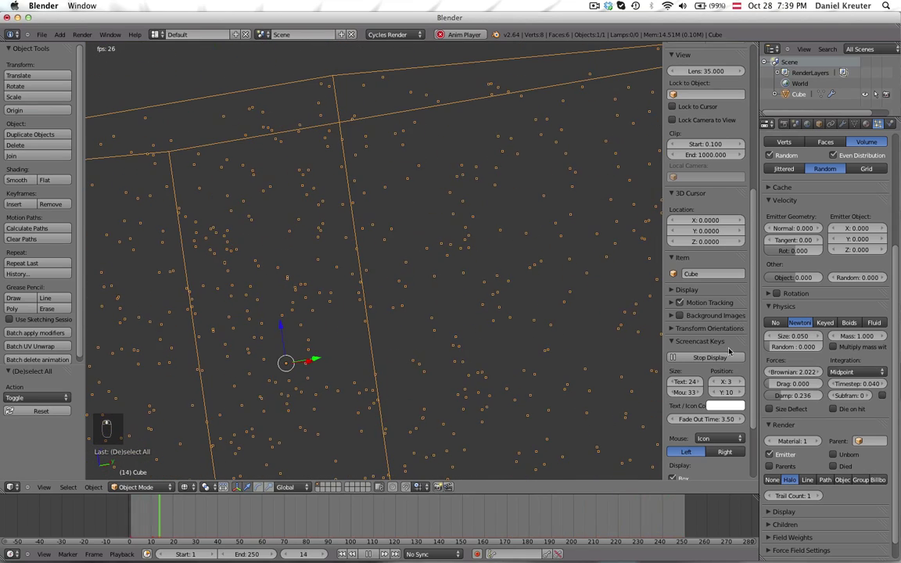
pyautogui.moveTo(806, 396); pyautogui.dragTo(762, 389)
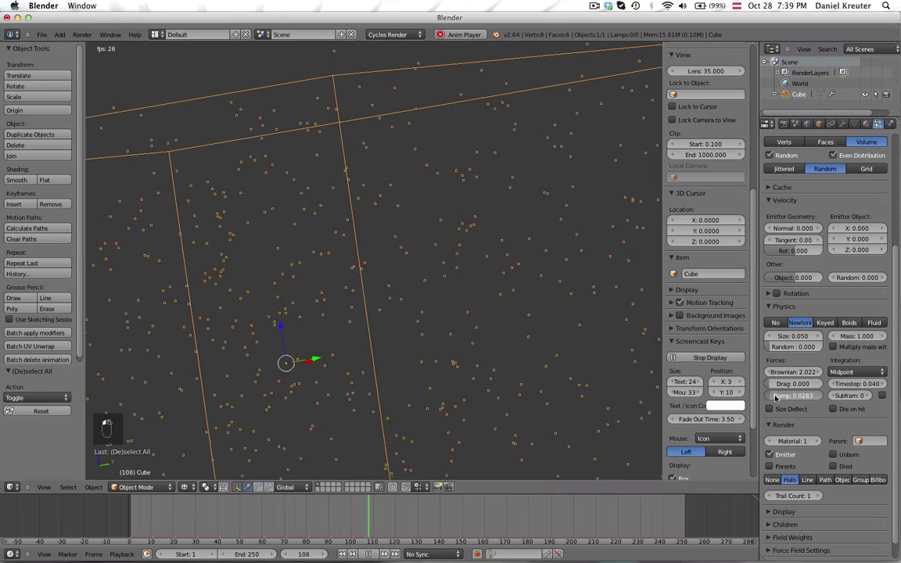
# Deselect the box and add an icosphere mesh reduced to 1 subdivision.
pyautogui.moveTo(387, 317); pyautogui.dragTo(284, 284, button='middle')
pyautogui.moveTo(434, 289); pyautogui.dragTo(407, 329, button='middle')
pyautogui.press('a')
pyautogui.hotkey('shift', 'a')
pyautogui.moveTo(405, 332)
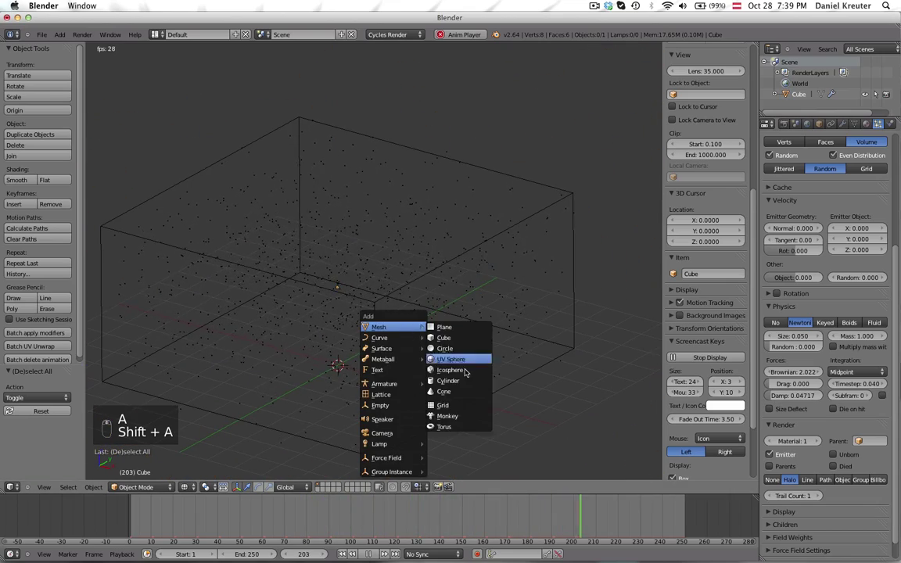
pyautogui.click(452, 370)
pyautogui.click(19, 398)
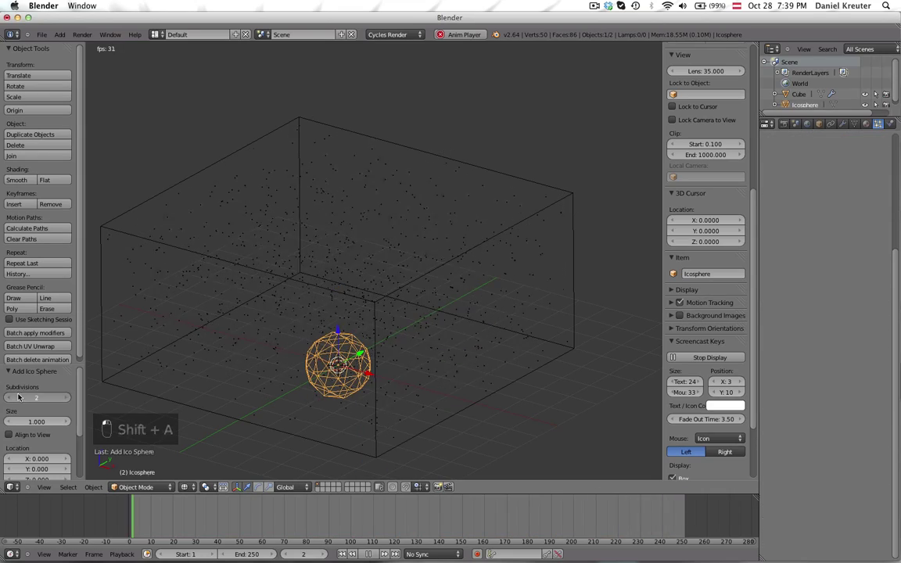
# Move the icosphere 11 units along the X axis, out of the particle box.
pyautogui.scroll(-1, 310, 362)
pyautogui.press('g')
pyautogui.press('x')
pyautogui.click(570, 415)
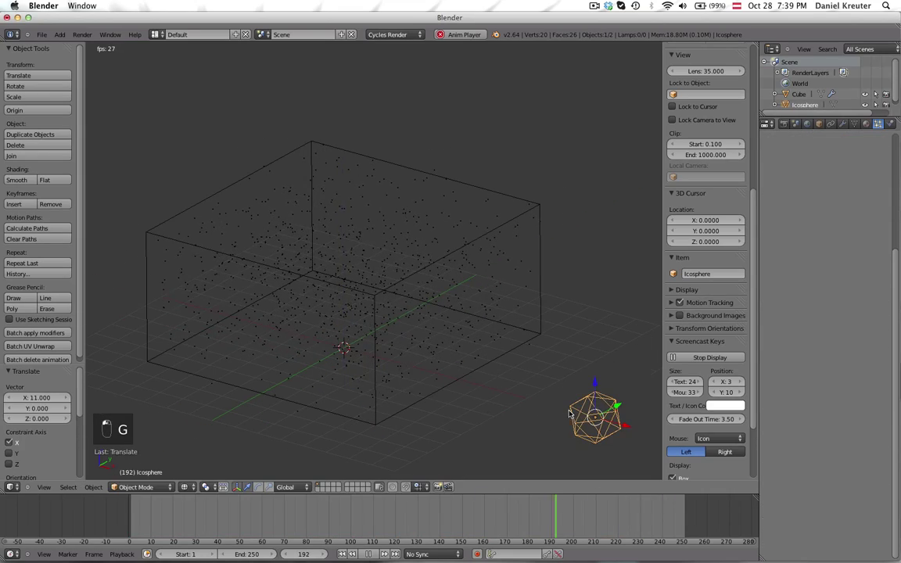
# Look over the drifting particles and the icosphere during playback, selecting the box and the icosphere in turn.
pyautogui.rightClick(403, 290)
pyautogui.scroll(3, 403, 290)
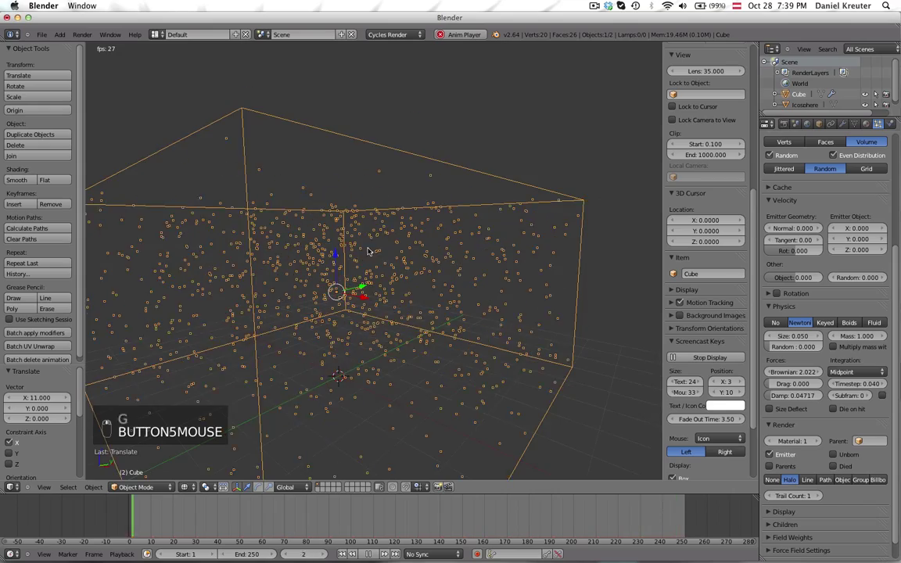
pyautogui.scroll(-5, 368, 250)
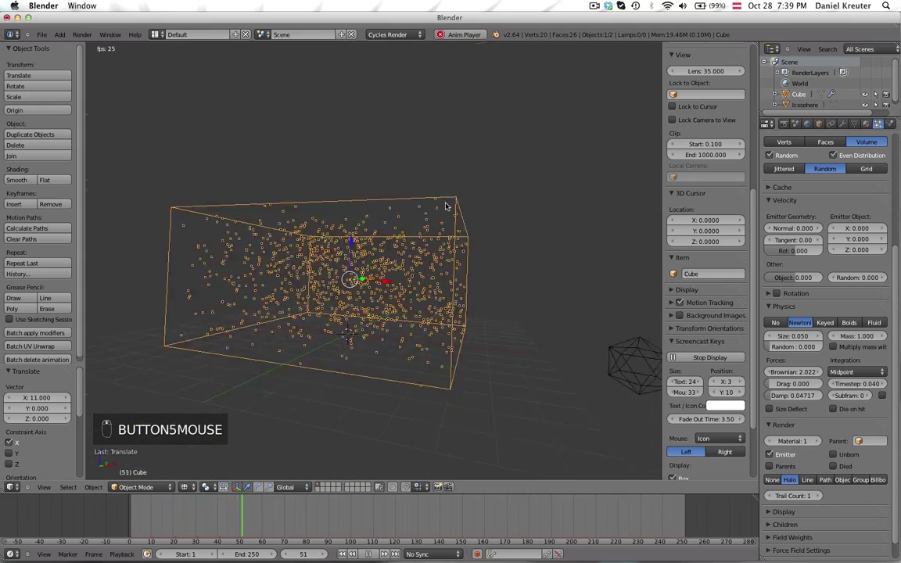
pyautogui.scroll(-1, 446, 206)
pyautogui.rightClick(540, 324)
pyautogui.scroll(1, 396, 214)
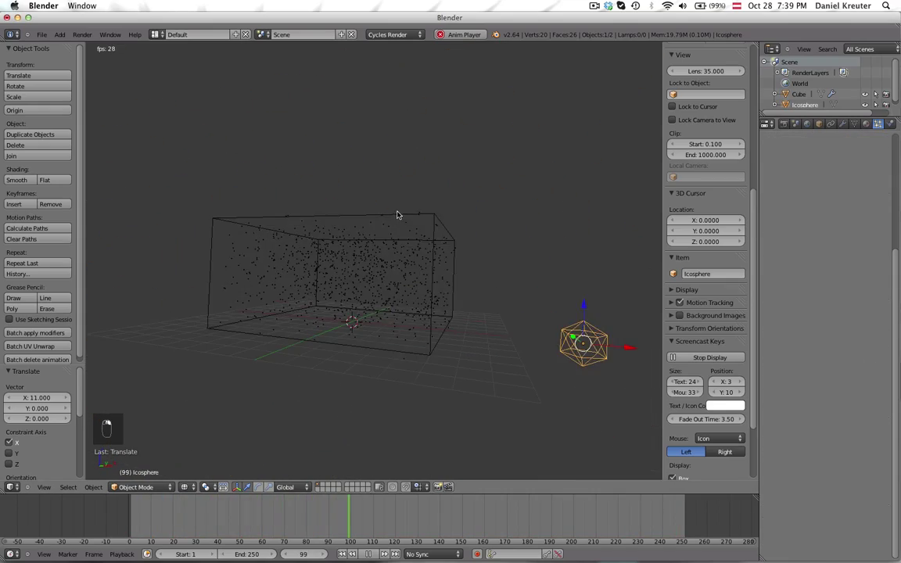
# Reselect the particle box and turn off rendering of its emitter mesh.
pyautogui.rightClick(398, 216)
pyautogui.scroll(2, 570, 264)
pyautogui.scroll(-2, 830, 340)
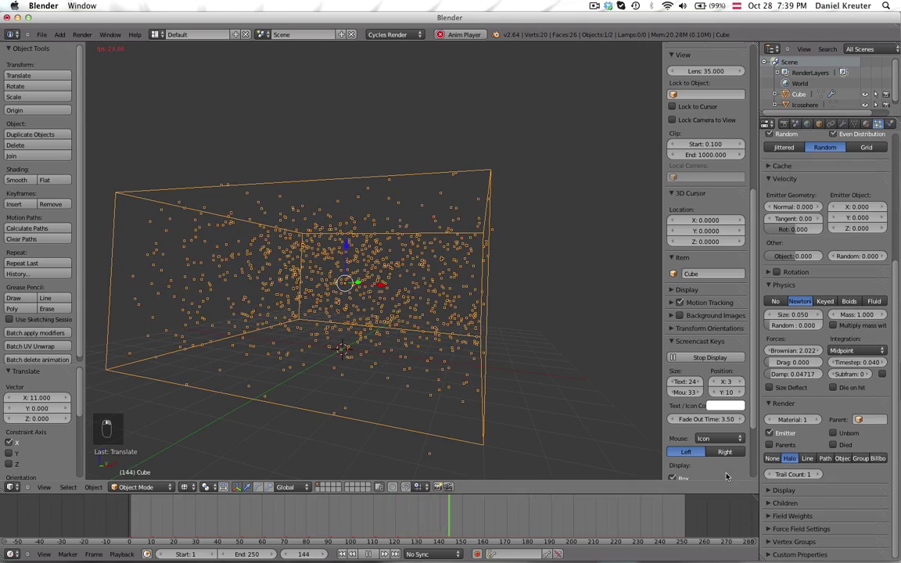
pyautogui.scroll(4, 779, 223)
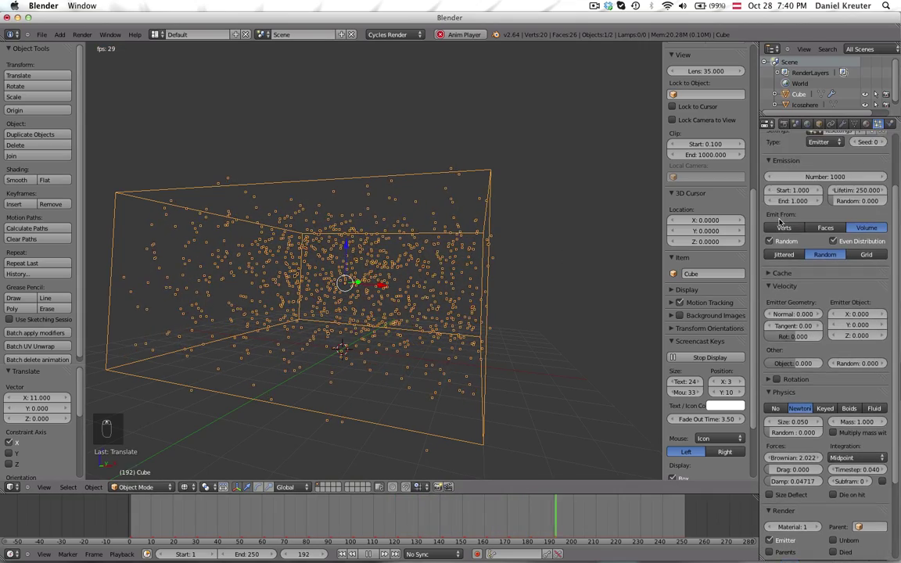
pyautogui.scroll(-5, 780, 223)
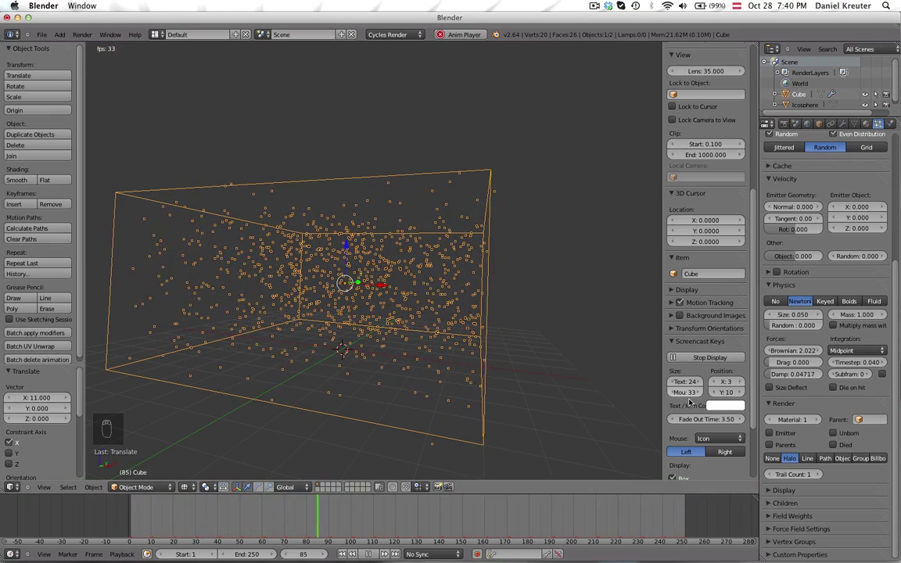
# Render the particles as objects, using Icosphere as the duplicated object.
pyautogui.click(843, 460)
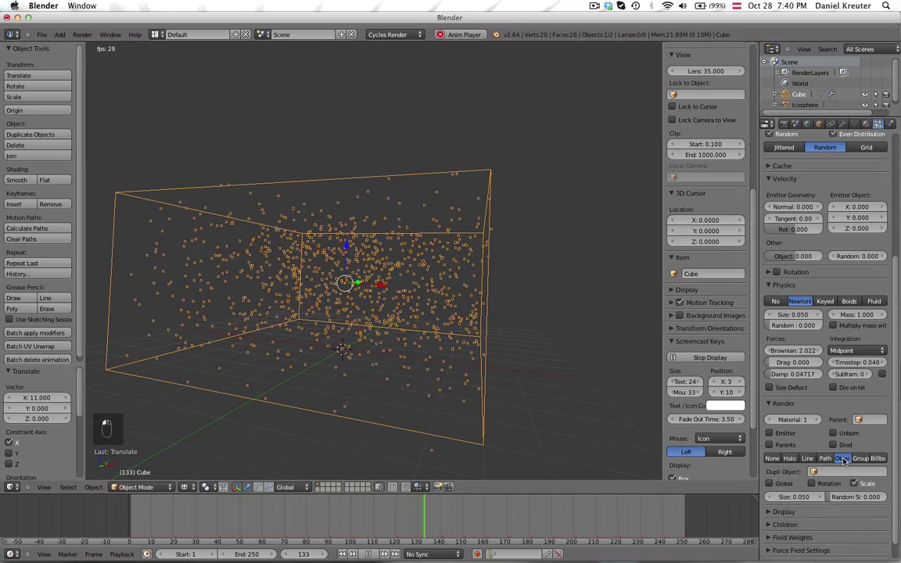
pyautogui.click(844, 472)
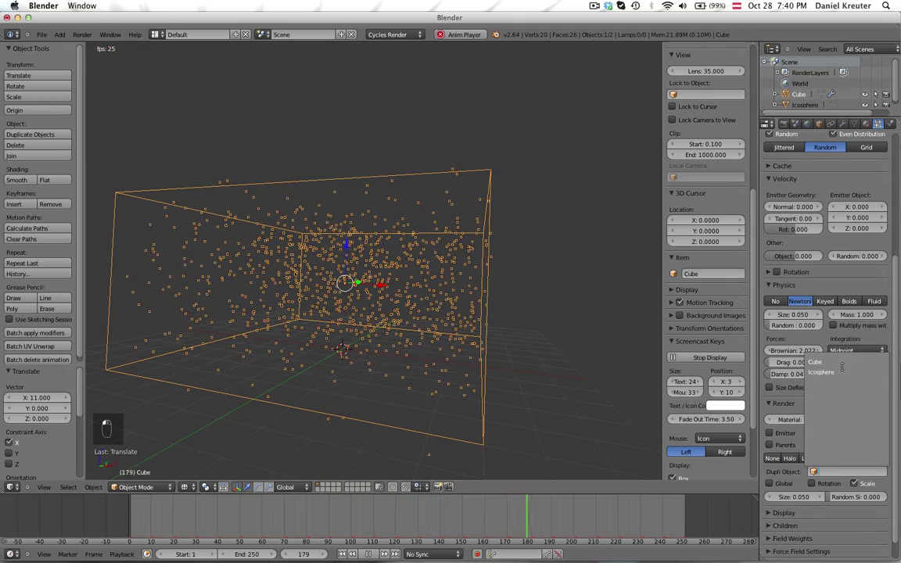
pyautogui.click(822, 373)
# Inspect the icosphere particles up close and from farther away during playback, with the box deselected and selected.
pyautogui.scroll(5, 517, 339)
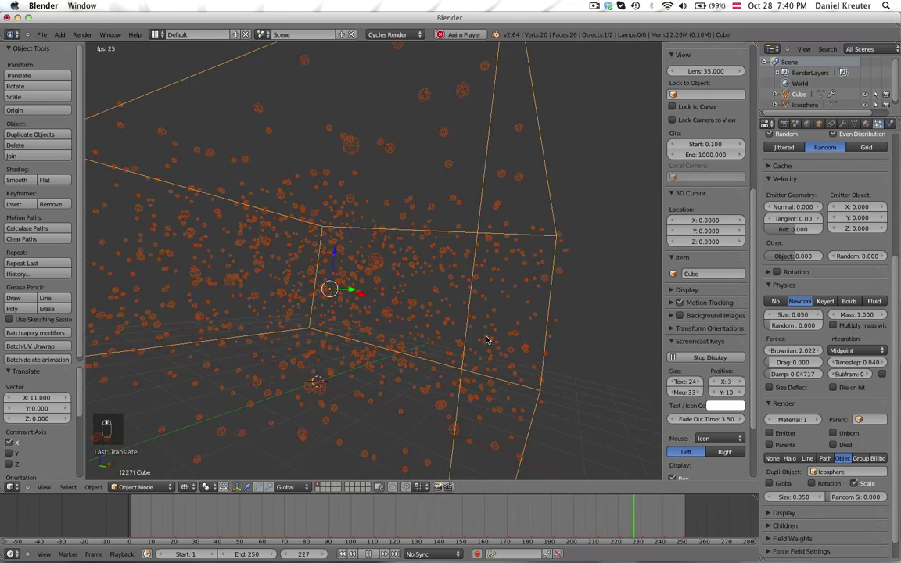
pyautogui.press('a')
pyautogui.scroll(2, 306, 262)
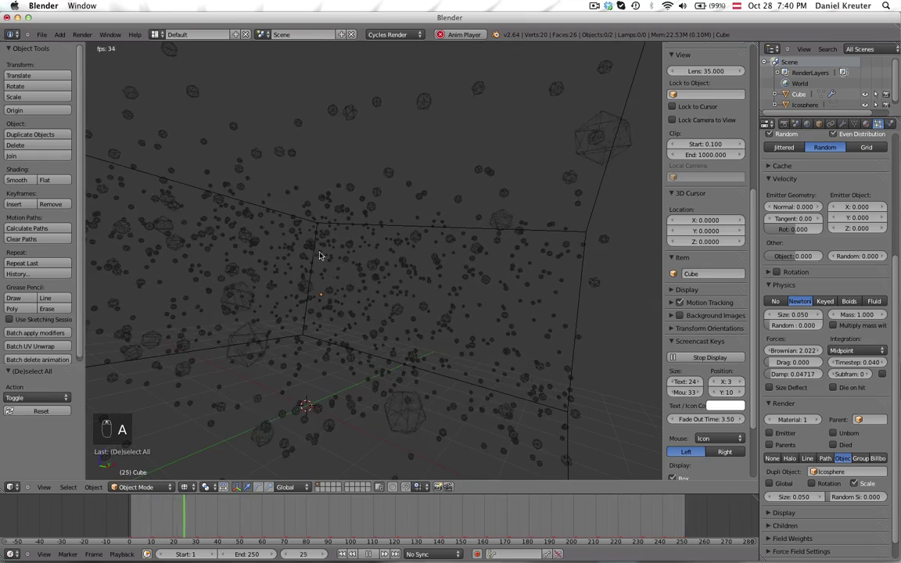
pyautogui.press('a')
pyautogui.scroll(-4, 325, 329)
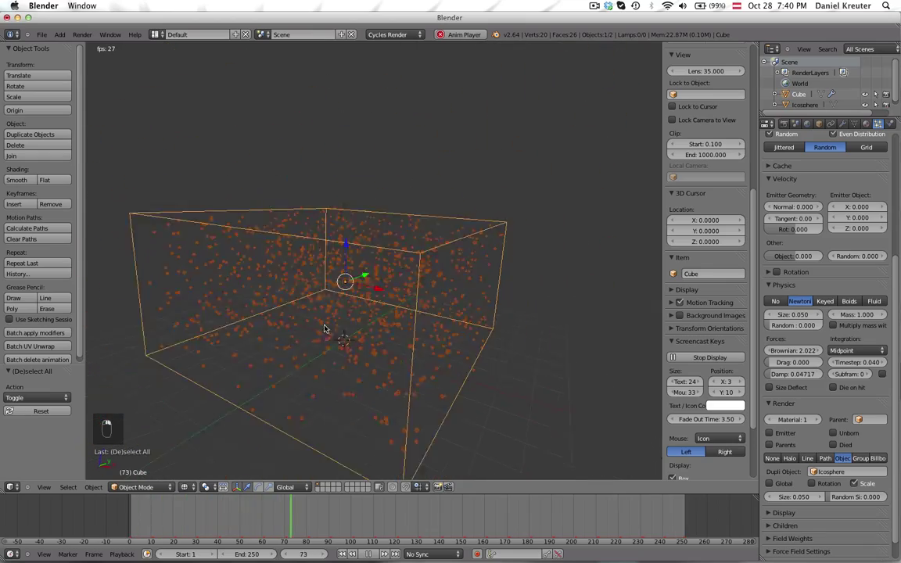
pyautogui.scroll(-2, 584, 406)
pyautogui.scroll(7, 398, 362)
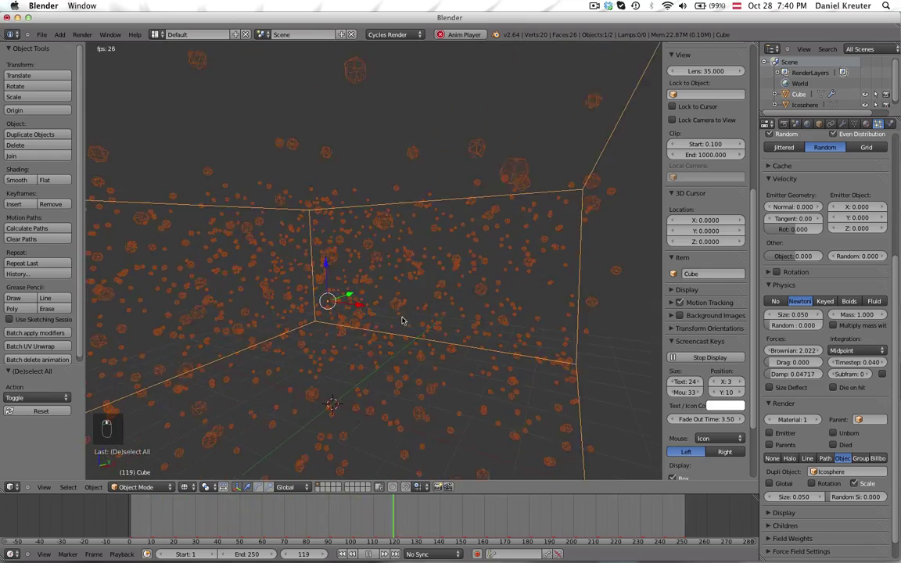
# Set the particles' physics size to 0.022 with a random size of 1.000, and deselect the box.
pyautogui.scroll(2, 808, 389)
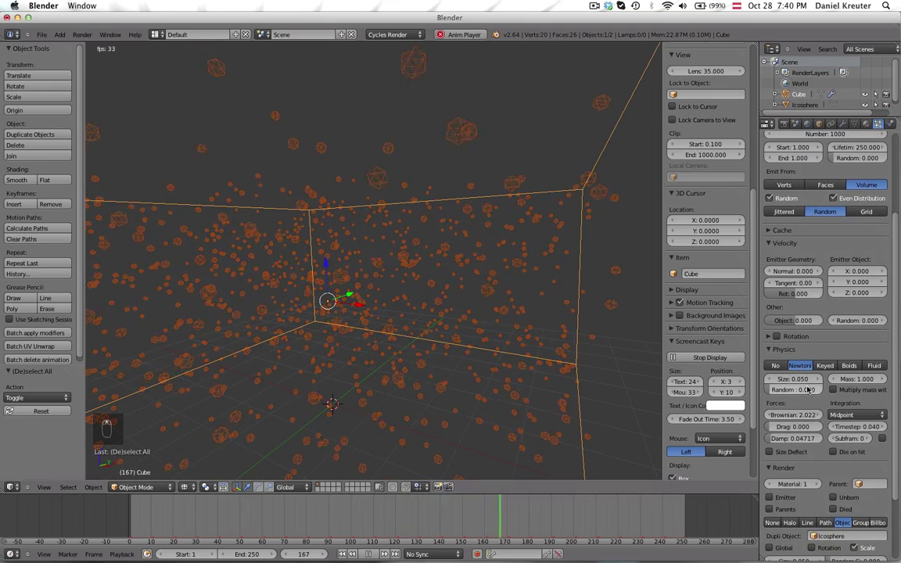
pyautogui.moveTo(805, 380); pyautogui.dragTo(794, 382)
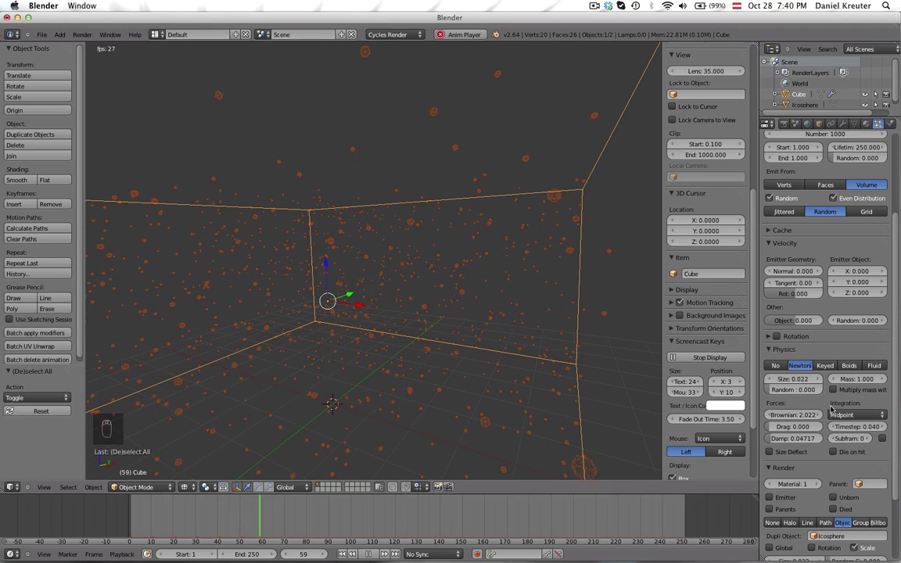
pyautogui.moveTo(781, 391); pyautogui.dragTo(830, 380)
pyautogui.press('a')
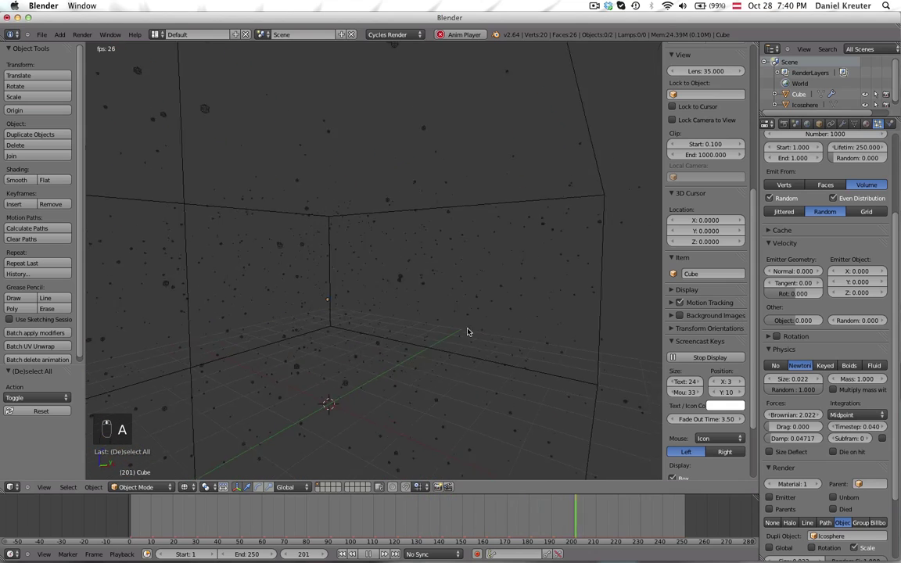
# Add a camera and align it to the current view into the particle box.
pyautogui.scroll(-3, 423, 332)
pyautogui.scroll(3, 383, 324)
pyautogui.moveTo(355, 320); pyautogui.dragTo(289, 311, button='middle')
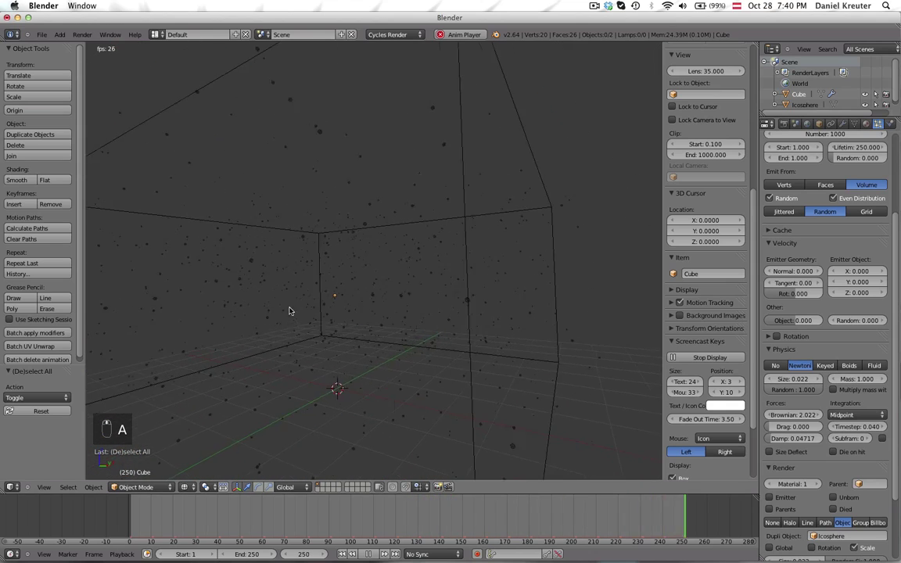
pyautogui.scroll(-2, 444, 324)
pyautogui.keyDown('shift'); pyautogui.moveTo(445, 324); pyautogui.dragTo(449, 286, button='middle'); pyautogui.keyUp('shift')
pyautogui.scroll(2, 453, 288)
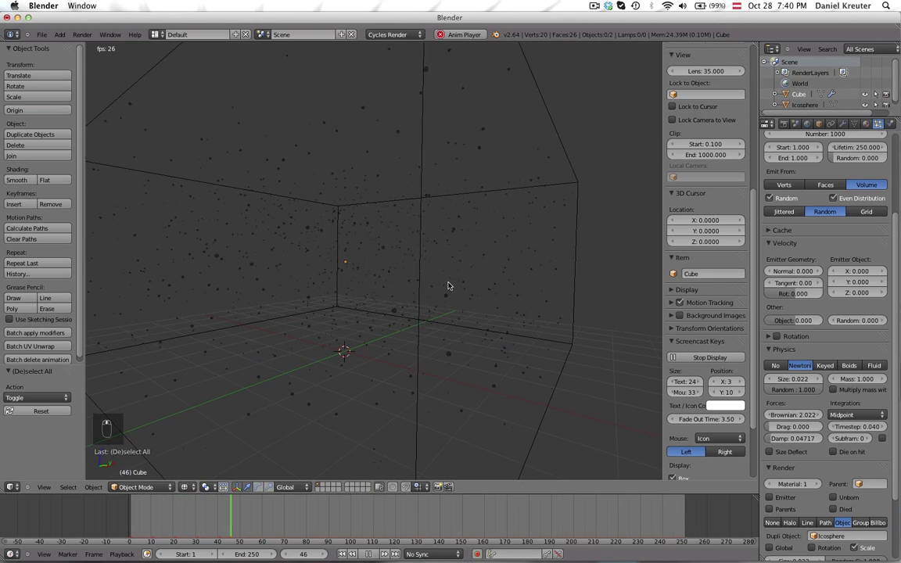
pyautogui.scroll(2, 449, 286)
pyautogui.hotkey('shift', 'a')
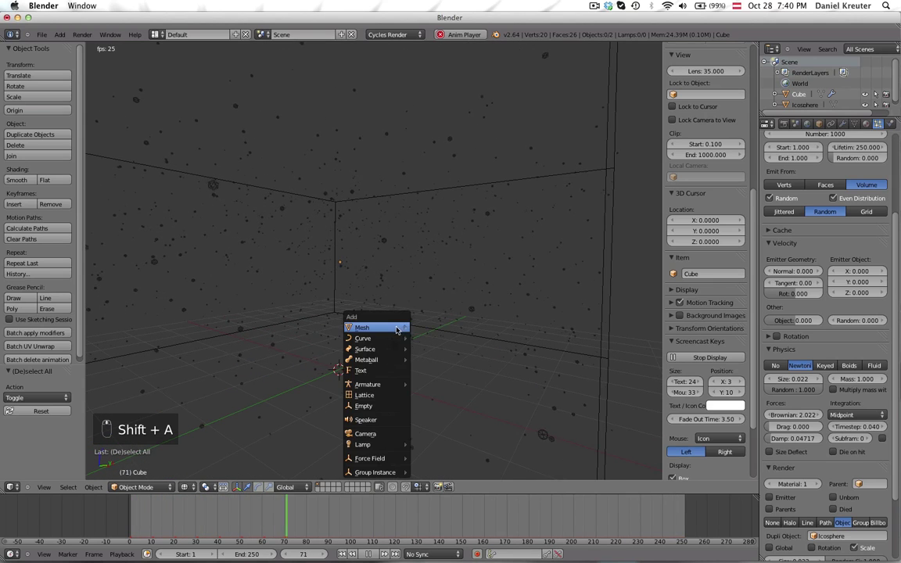
pyautogui.click(366, 437)
pyautogui.press('ctrl+alt+KP_0')
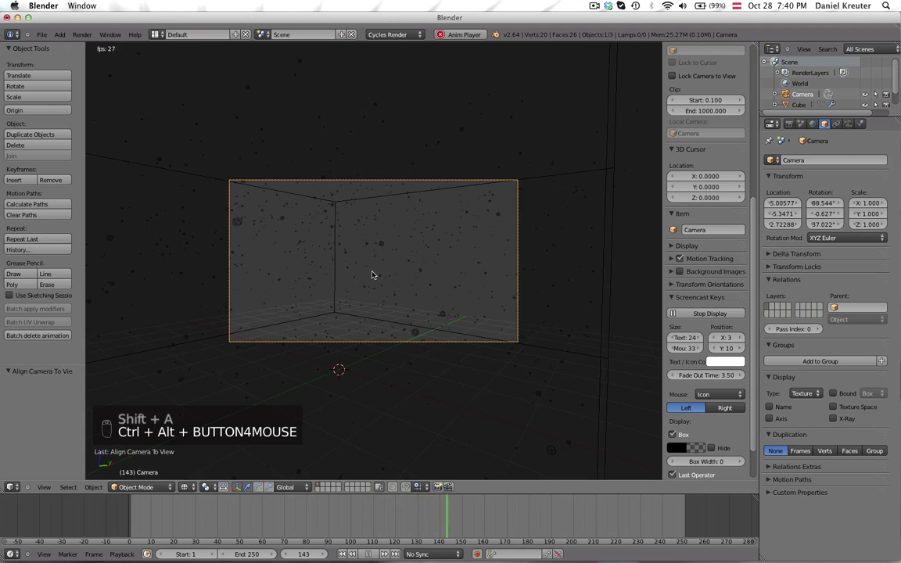
# Stop playback and move the camera back to about X 6.43, Y -8.04, Z 2.68, adjusting its roll to frame the particles.
pyautogui.press('g')
pyautogui.click(368, 317)
pyautogui.press('g')
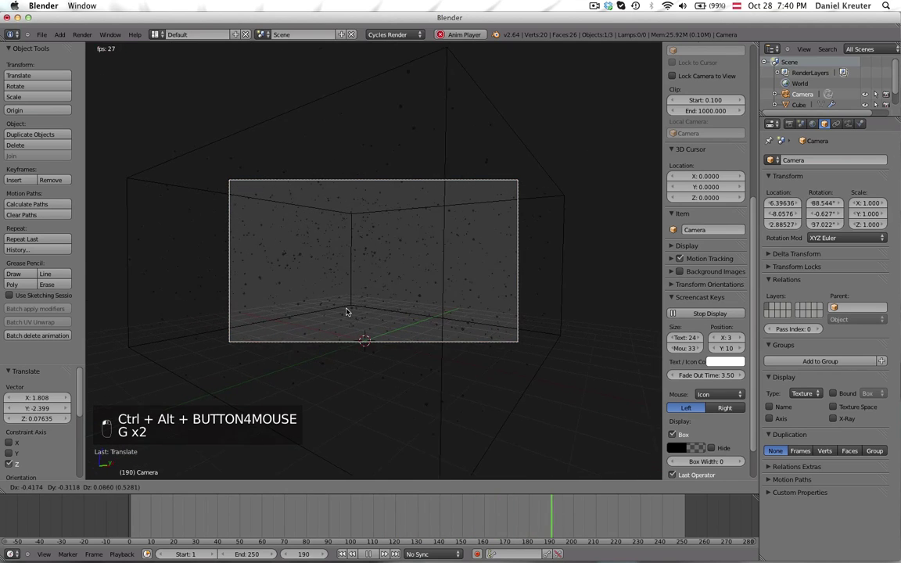
pyautogui.press('r')
pyautogui.click(507, 278)
pyautogui.press('g')
pyautogui.click(512, 283)
pyautogui.press('r')
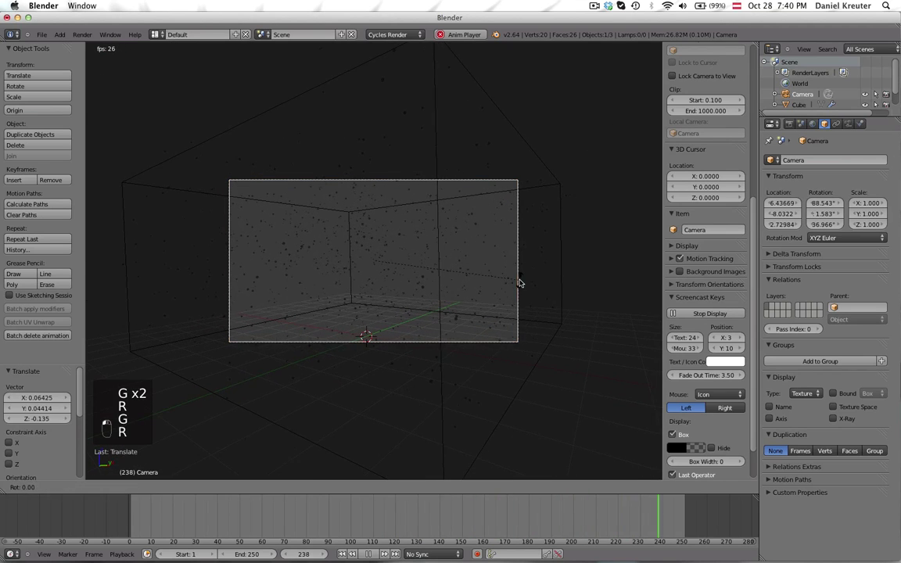
pyautogui.click(524, 280)
pyautogui.press('g')
pyautogui.click(522, 279)
pyautogui.press('r')
pyautogui.click(517, 283)
pyautogui.hotkey('alt', 'a')
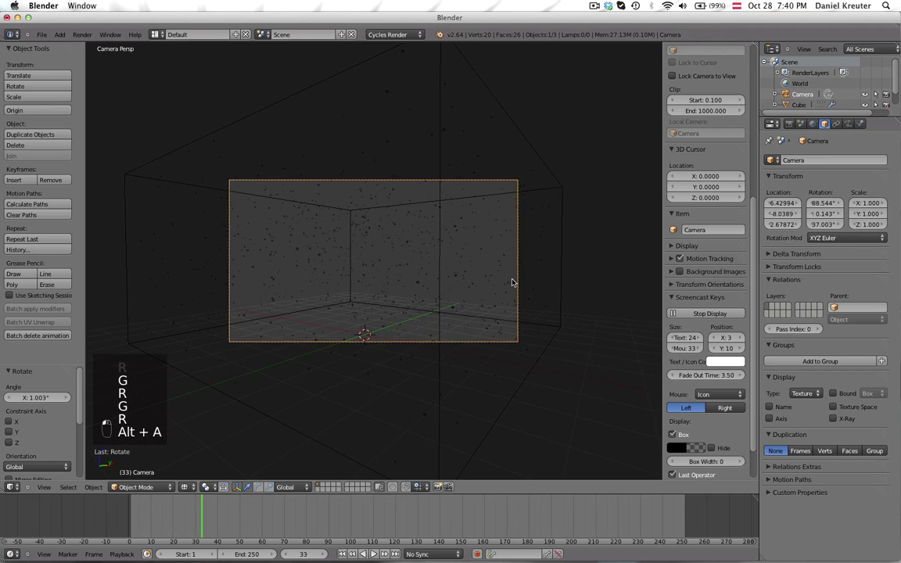
# Fine-tune the camera framing by nudging its position slightly and rolling it by about -0.35°.
pyautogui.scroll(3, 512, 283)
pyautogui.press('g')
pyautogui.click(591, 285)
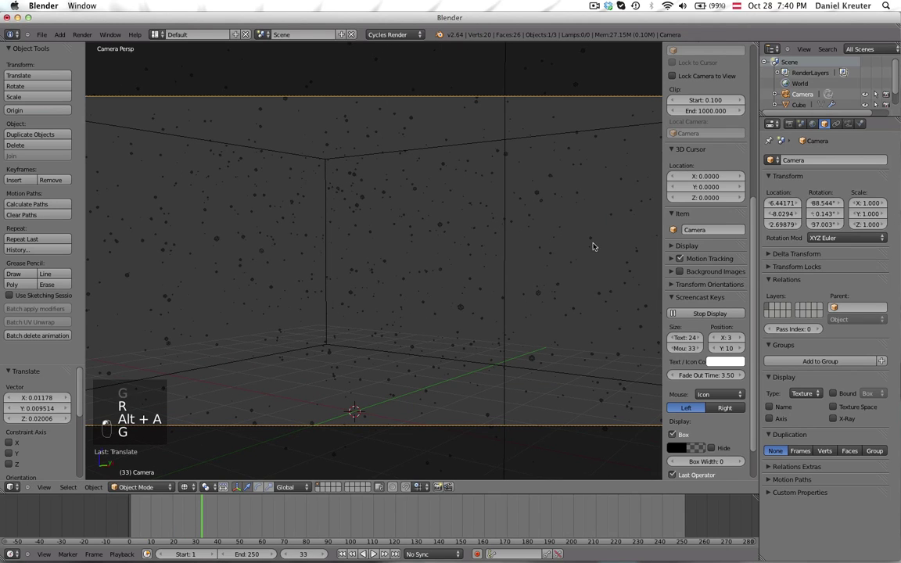
pyautogui.press('r')
pyautogui.click(577, 213)
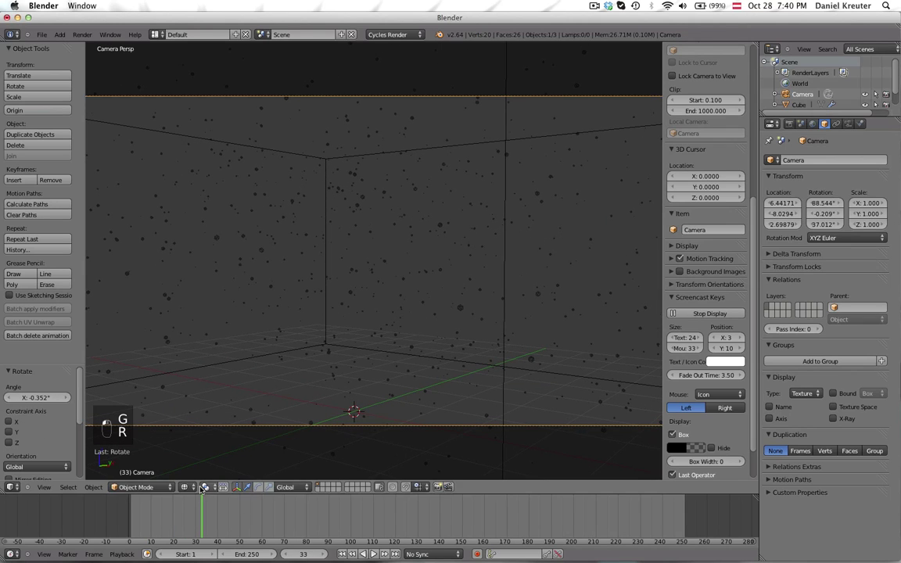
# Add a plane and place it upright just behind the camera.
pyautogui.scroll(-3, 259, 280)
pyautogui.moveTo(292, 299); pyautogui.dragTo(398, 253, button='middle')
pyautogui.scroll(-5, 299, 316)
pyautogui.hotkey('shift', 'a')
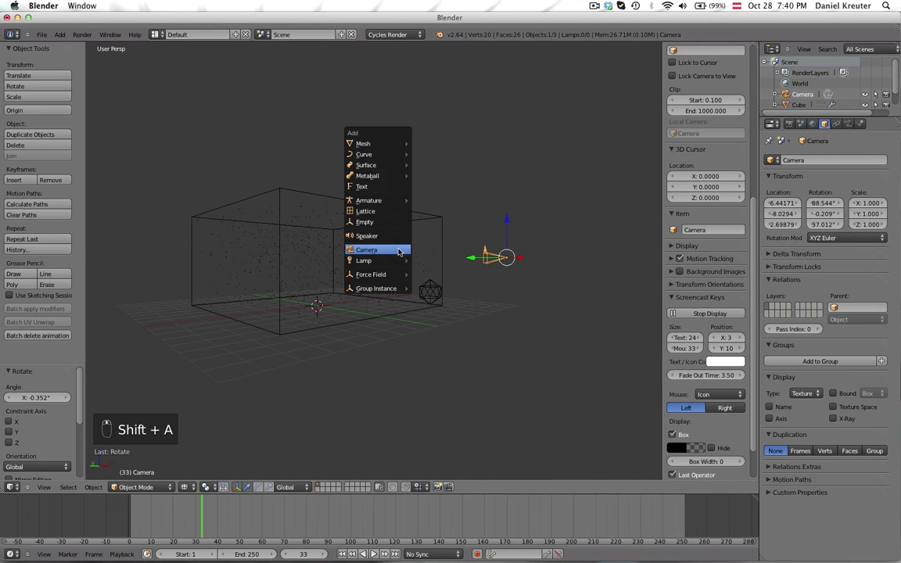
pyautogui.moveTo(392, 150)
pyautogui.click(433, 143)
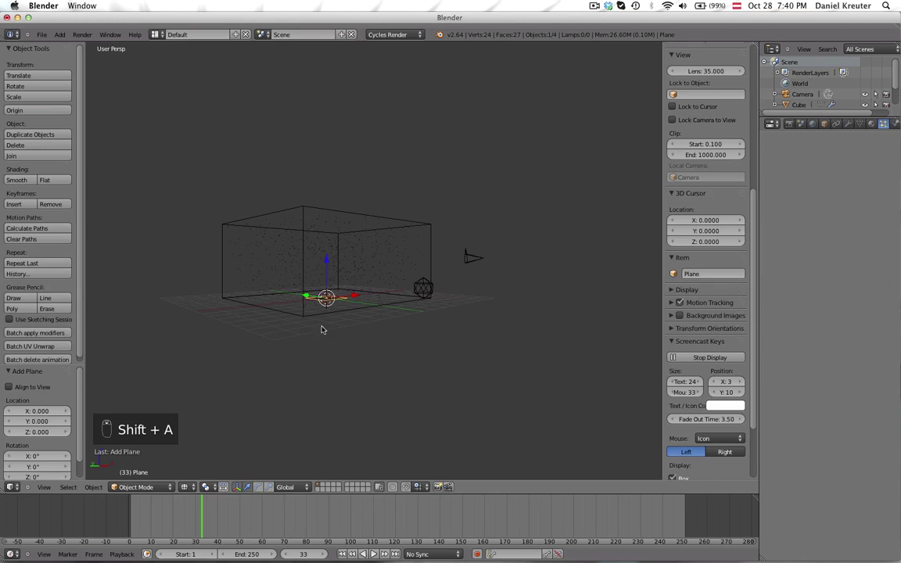
pyautogui.press('g')
pyautogui.click(523, 286)
pyautogui.press('r')
pyautogui.click(549, 218)
pyautogui.press('g')
pyautogui.click(470, 217)
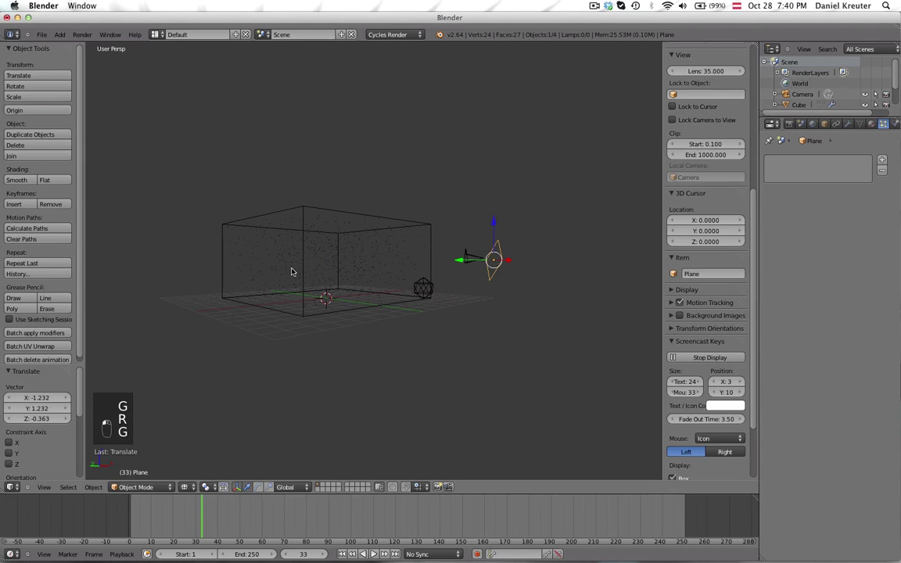
# Rotate the plane freely and shift it slightly so that it faces the particle box from behind the camera.
pyautogui.moveTo(266, 246); pyautogui.dragTo(454, 198, button='middle')
pyautogui.press('r')
pyautogui.press('r')
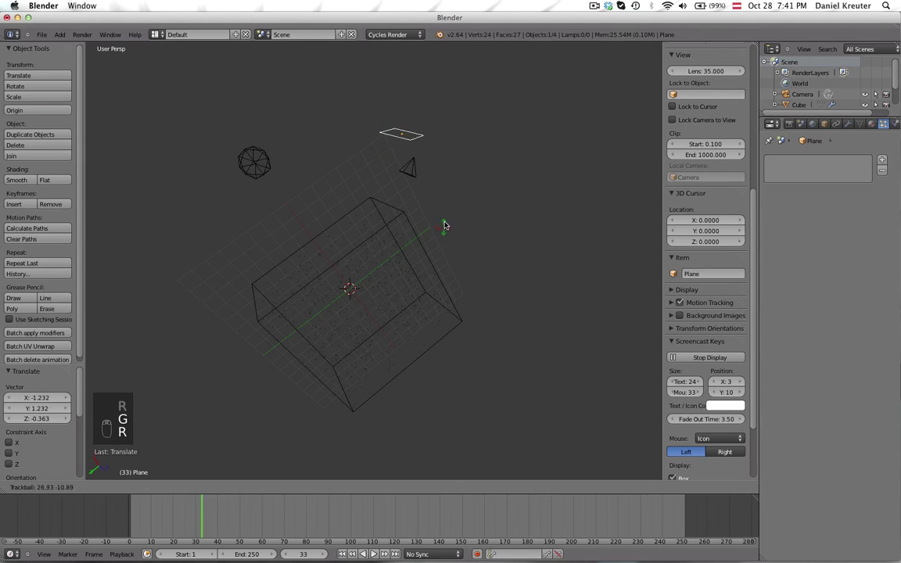
pyautogui.click(450, 219)
pyautogui.press('g')
pyautogui.rightClick(483, 179)
pyautogui.press('r')
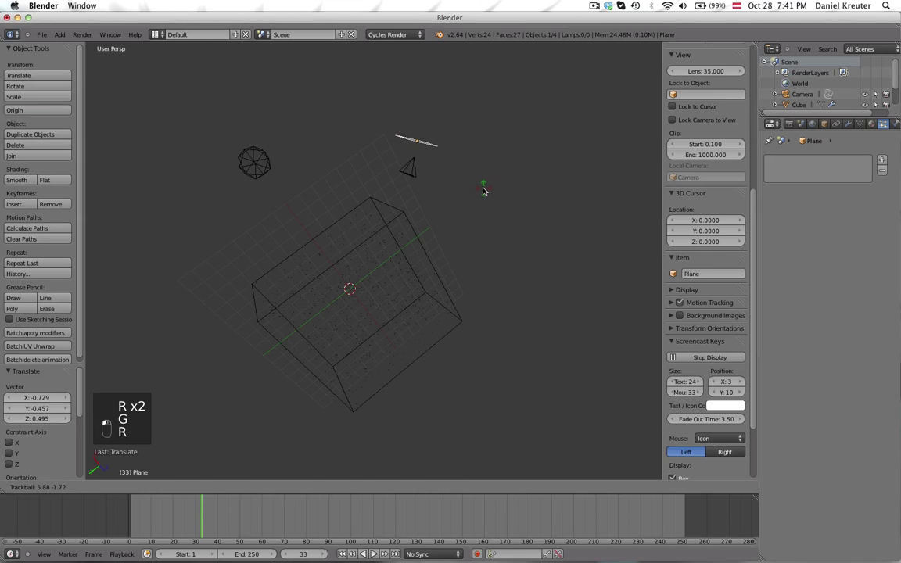
pyautogui.click(482, 187)
# Create a new material for the plane with a Velvet BSDF surface and a sigma of 10.
pyautogui.click(871, 125)
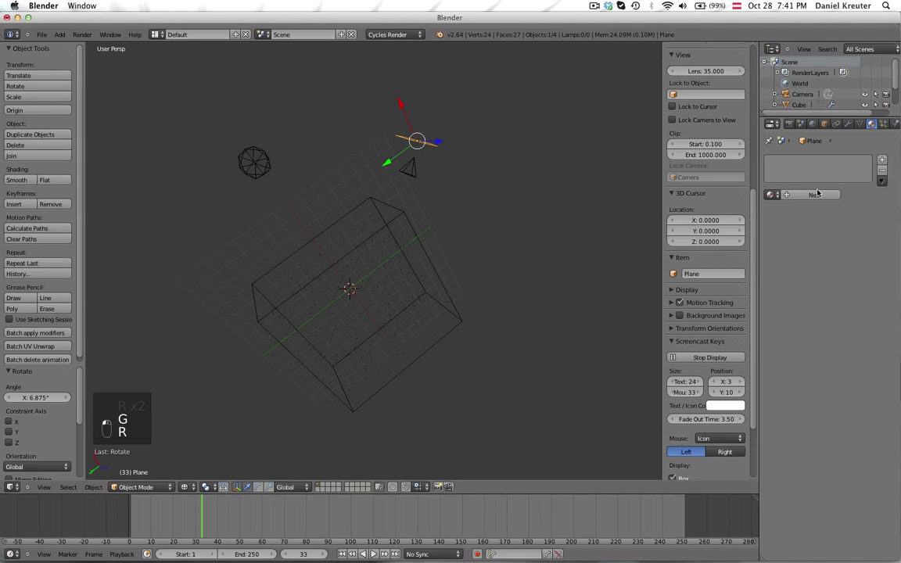
pyautogui.click(818, 194)
pyautogui.click(830, 227)
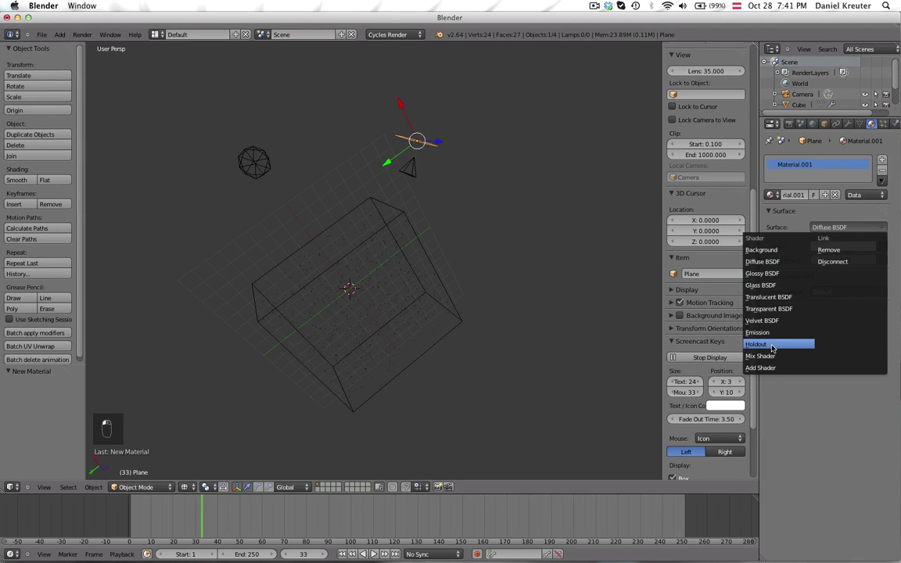
pyautogui.click(778, 321)
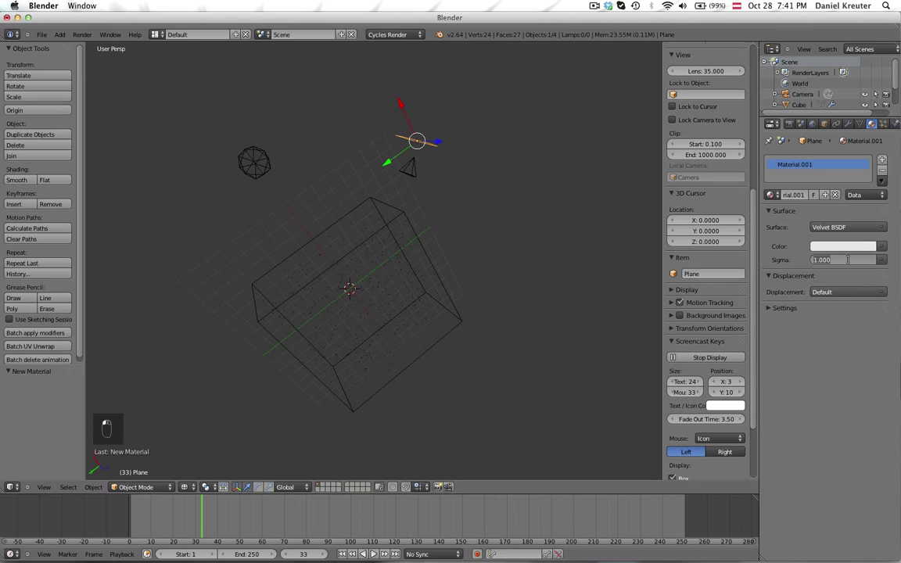
# Show the camera view with rendered shading and change the plane material's surface shader to Emission.
pyautogui.press('KP_0')
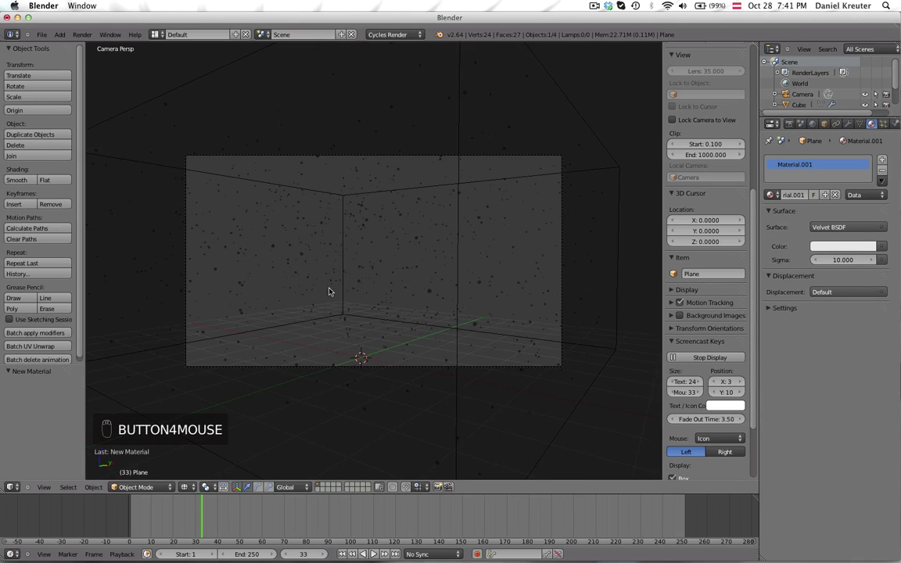
pyautogui.click(185, 488)
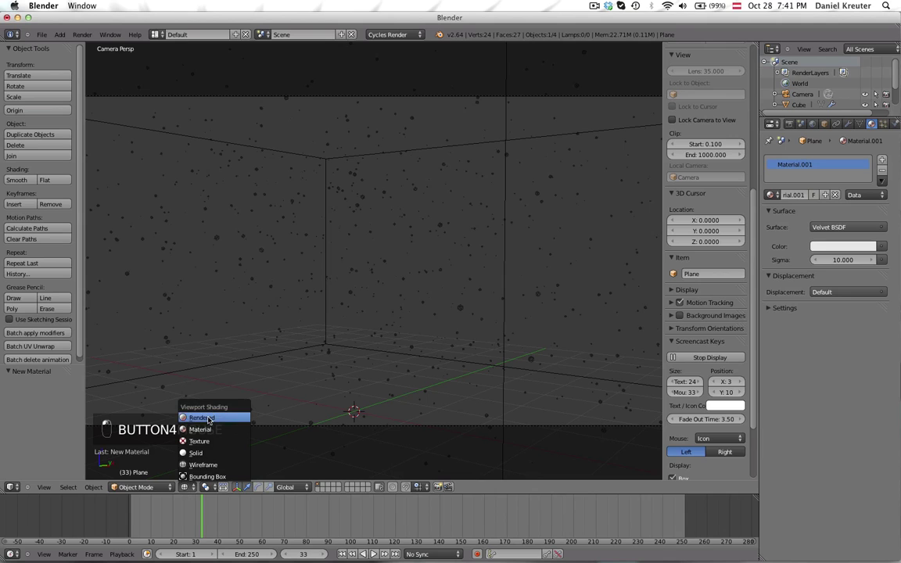
pyautogui.click(205, 419)
pyautogui.click(843, 227)
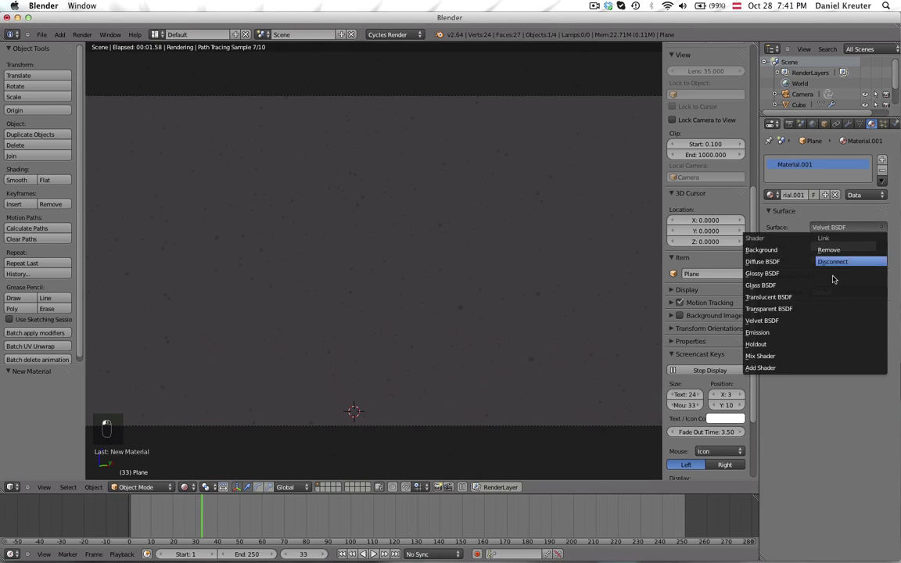
pyautogui.click(783, 332)
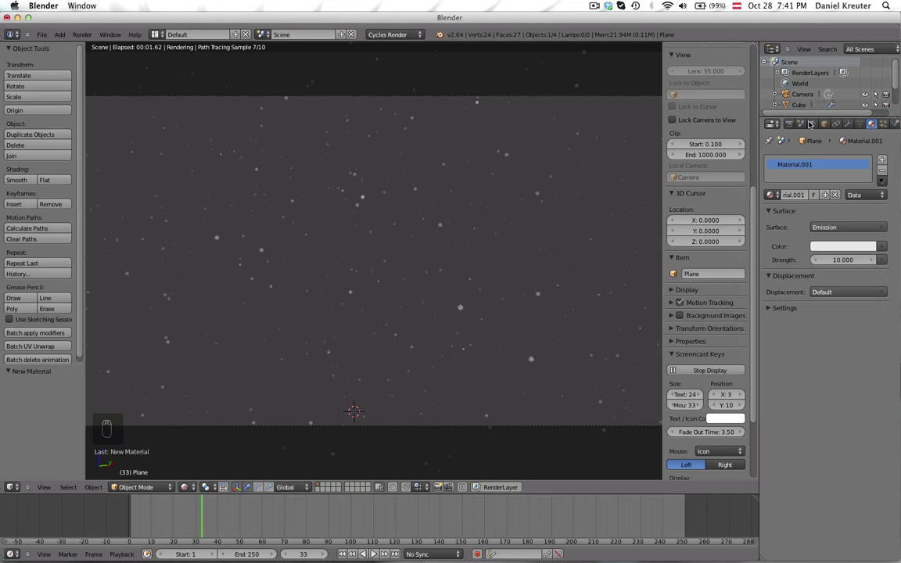
# Set the world's background colour to black.
pyautogui.click(812, 124)
pyautogui.click(857, 207)
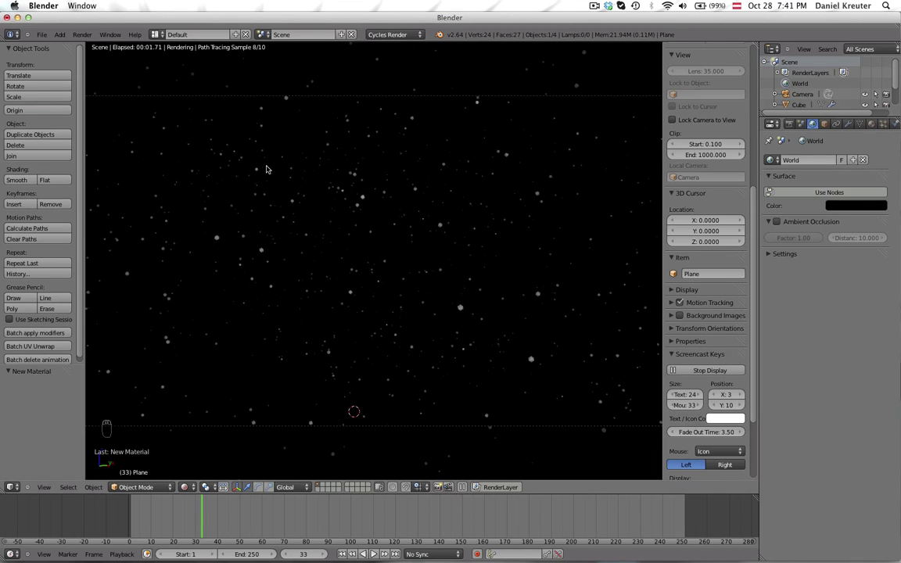
pyautogui.scroll(-2, 246, 200)
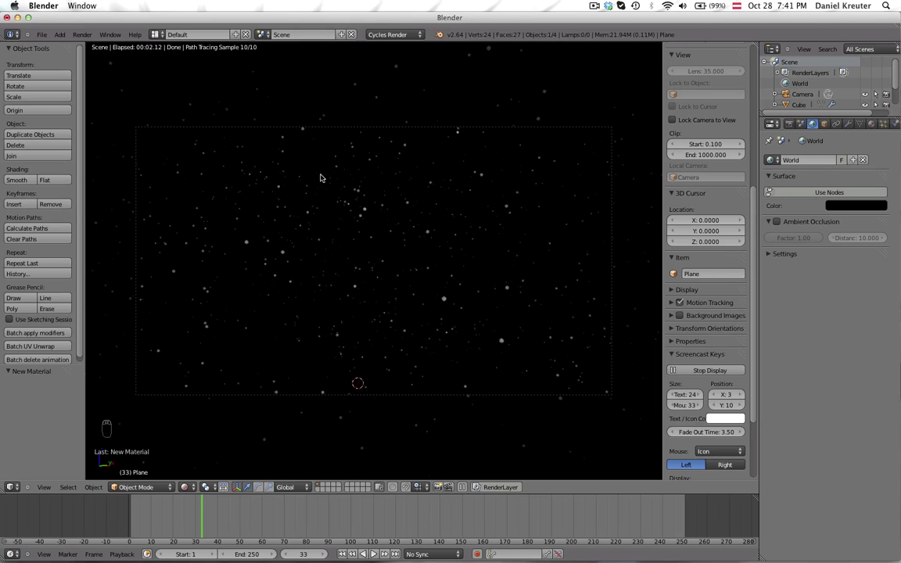
# Hide the viewport's tool shelf and properties sidebar to give the rendered preview more room.
pyautogui.press('t')
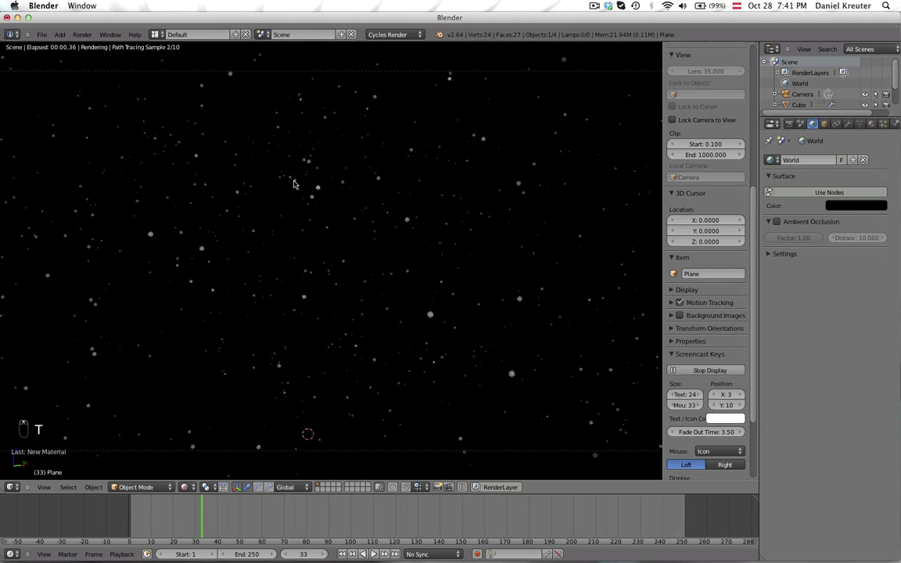
pyautogui.press('n')
pyautogui.scroll(-2, 454, 277)
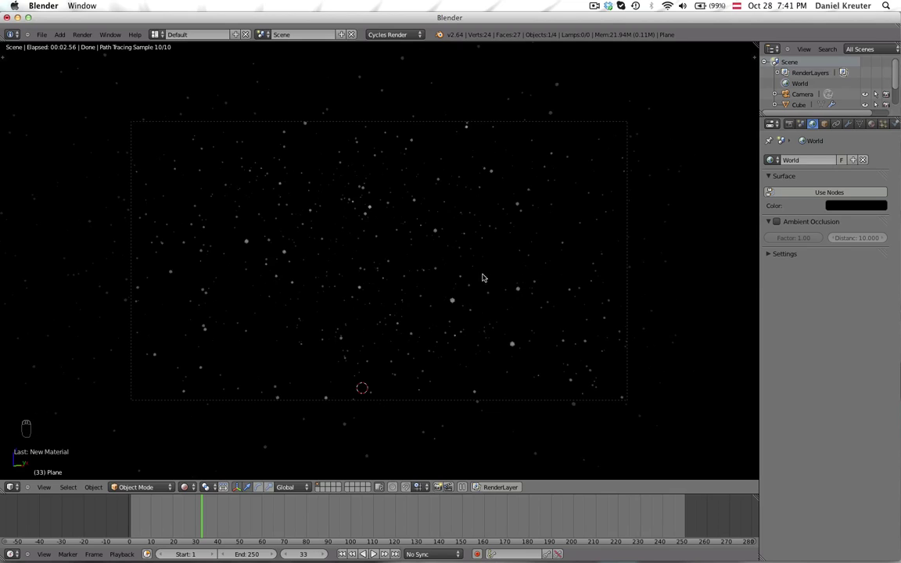
pyautogui.scroll(1, 448, 280)
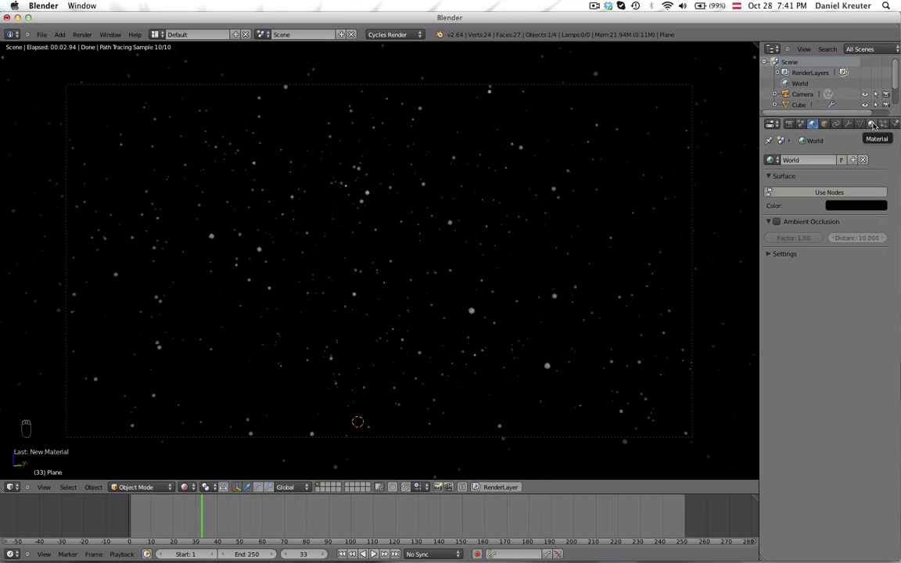
# Select the camera and set its depth of field to an aperture radius of 0.2 and a focus distance of about 4.86.
pyautogui.click(873, 125)
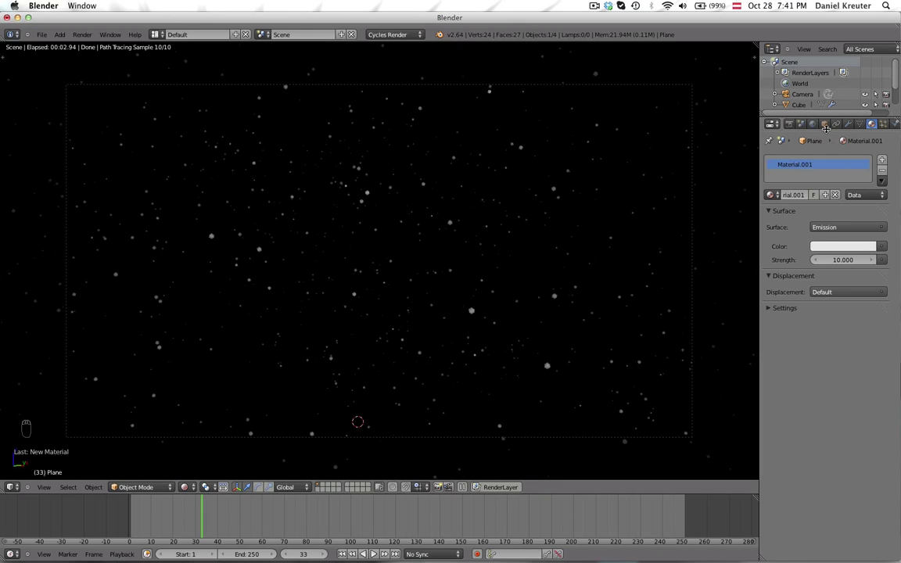
pyautogui.rightClick(672, 88)
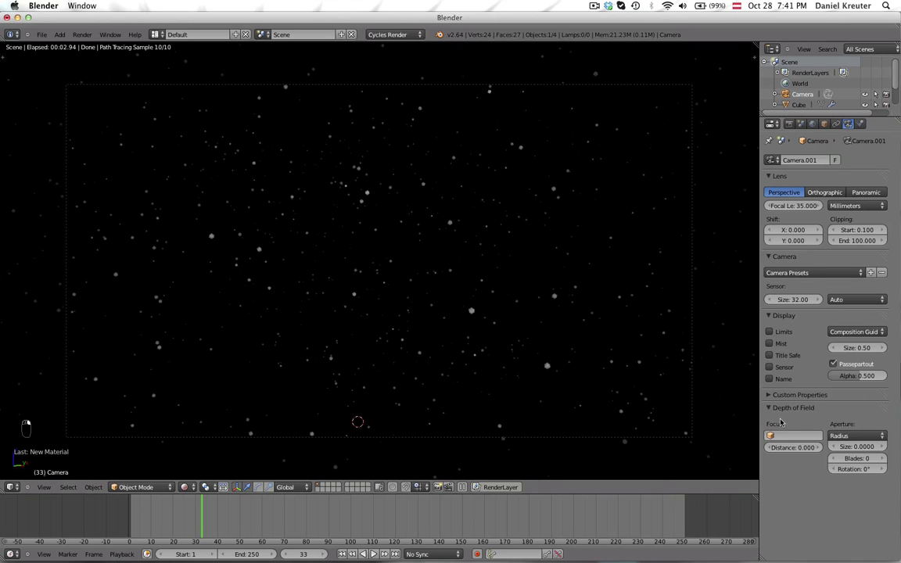
pyautogui.click(860, 448)
pyautogui.write('0.')
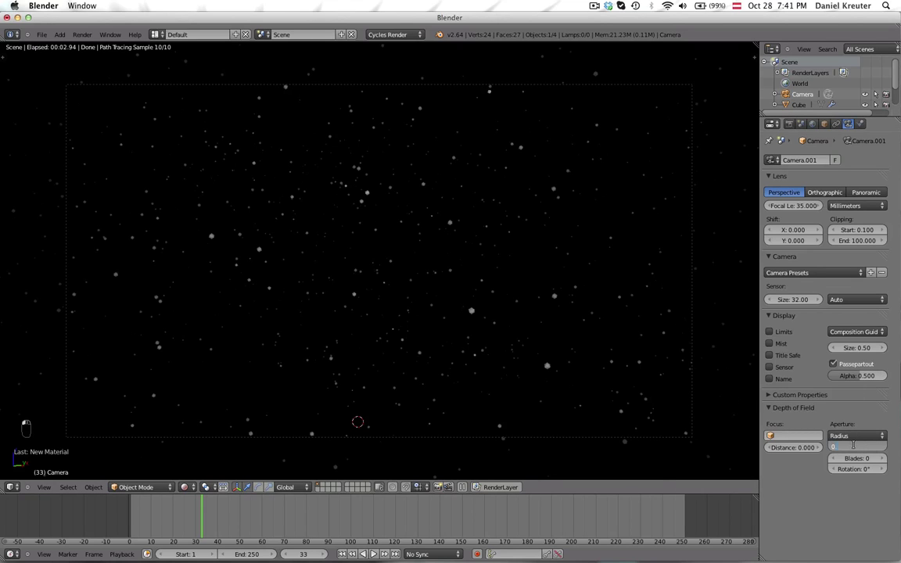
pyautogui.write('2')
pyautogui.press('Return')
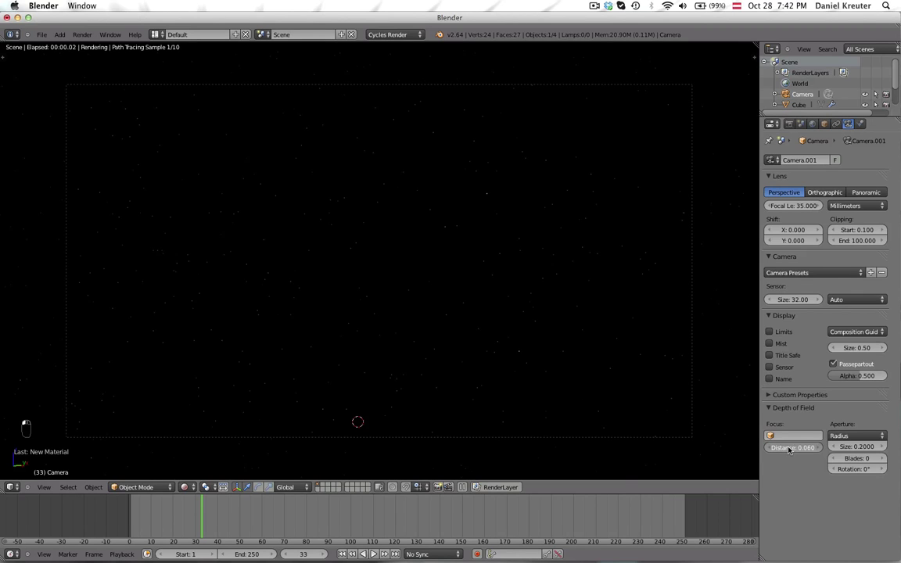
pyautogui.moveTo(788, 449); pyautogui.dragTo(791, 474)
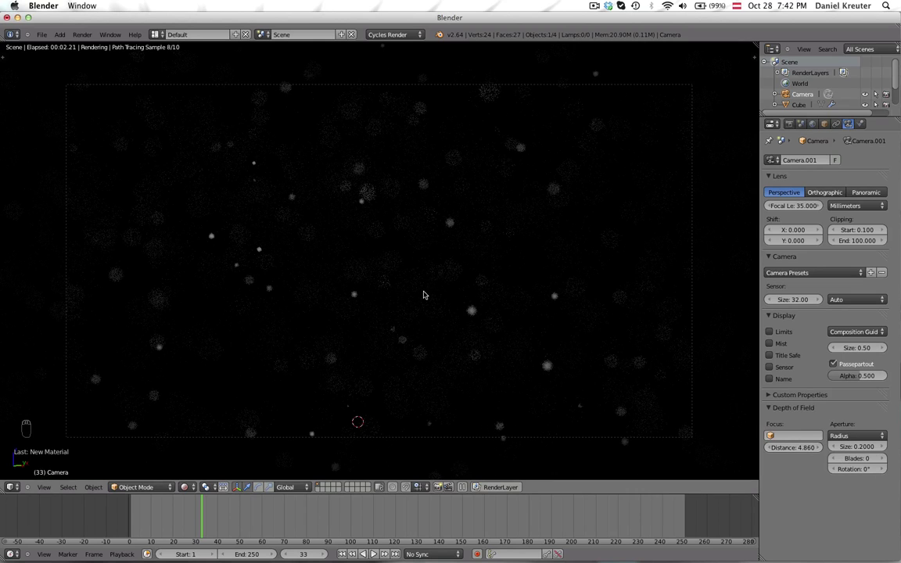
# Return the viewport to wireframe shading and leave the camera view to see the whole scene.
pyautogui.press('z')
pyautogui.press('z')
pyautogui.moveTo(284, 285); pyautogui.dragTo(384, 342, button='middle')
pyautogui.press('z')
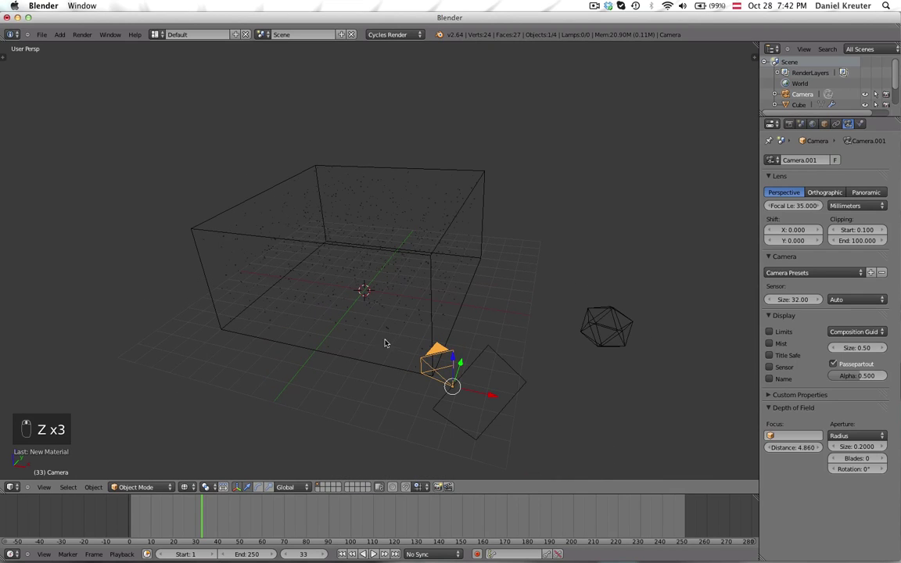
# Turn on the camera's limits display and set the depth of field focus distance to about 12.46.
pyautogui.click(769, 331)
pyautogui.moveTo(505, 326); pyautogui.dragTo(780, 425, button='middle')
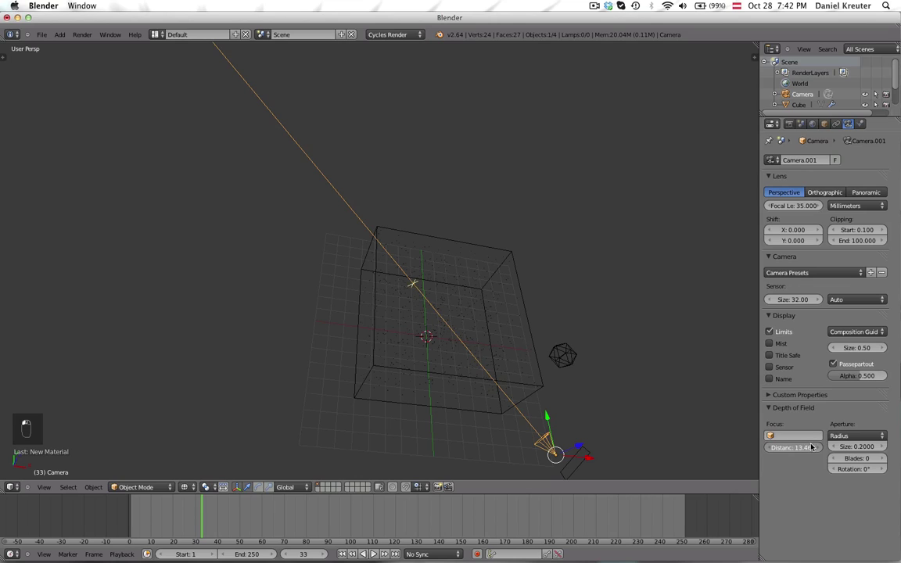
pyautogui.moveTo(812, 447); pyautogui.dragTo(822, 448)
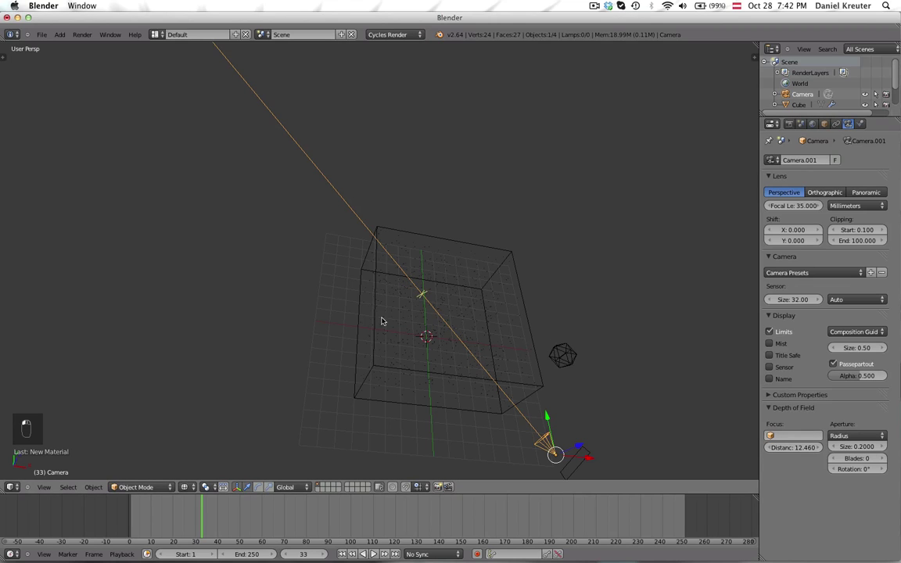
# Preview the camera view with rendered shading and give the camera aperture 6 blades.
pyautogui.press('KP_0')
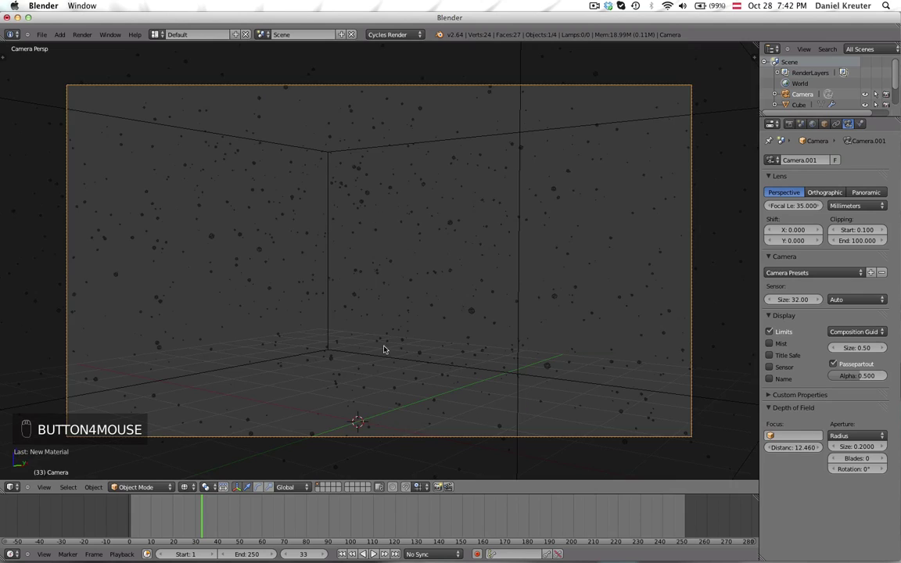
pyautogui.click(185, 487)
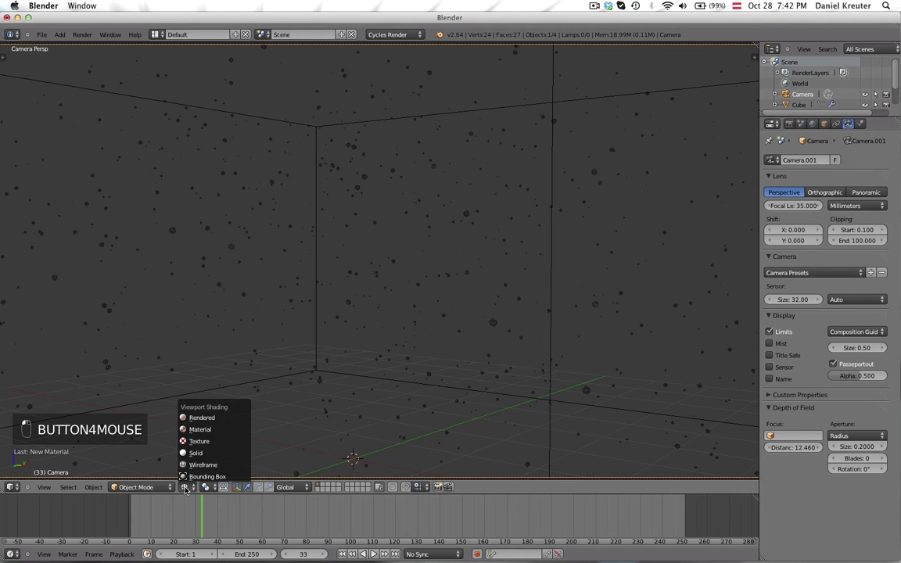
pyautogui.click(207, 419)
pyautogui.scroll(-3, 402, 237)
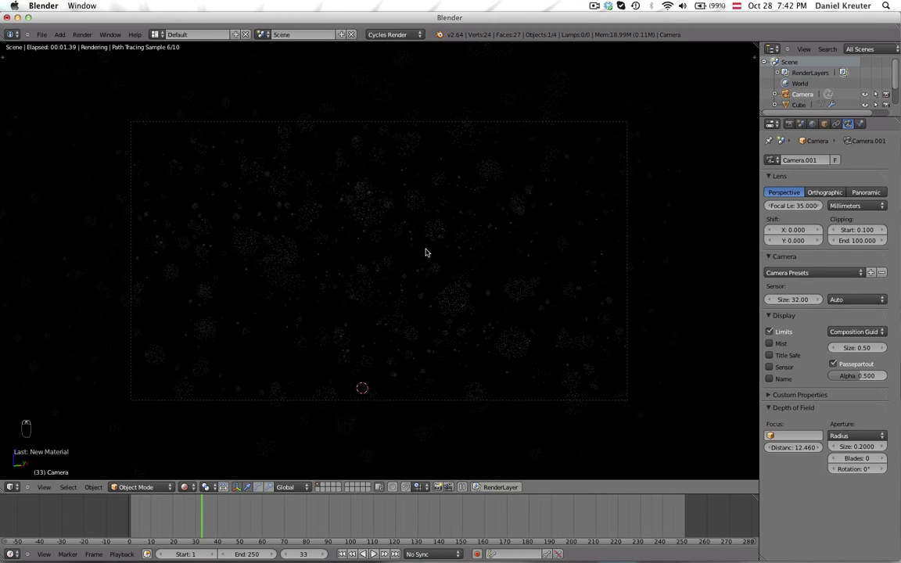
pyautogui.click(858, 459)
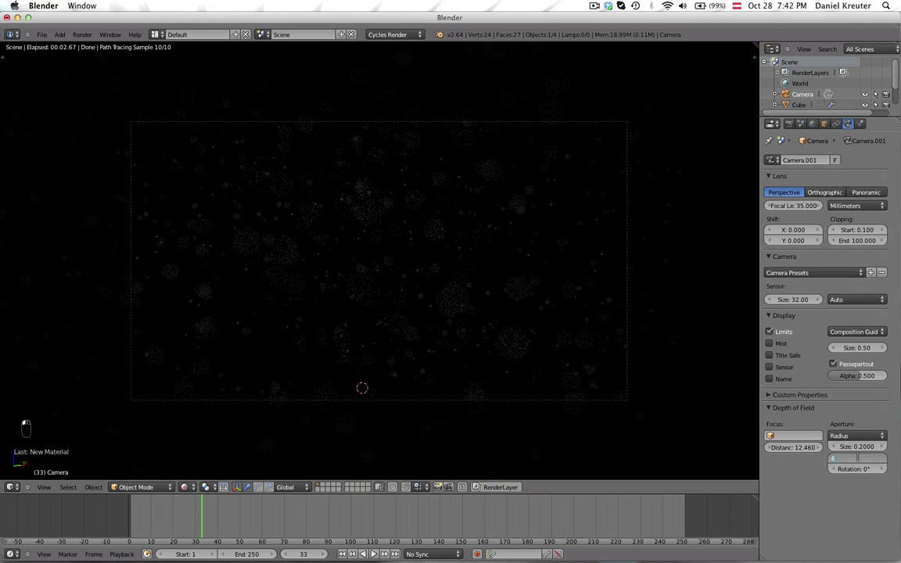
pyautogui.press('Return')
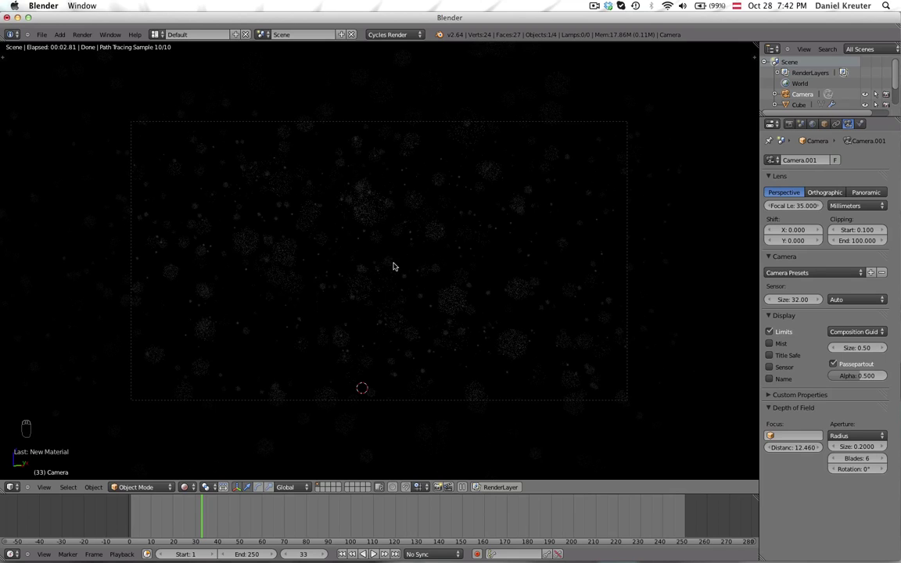
# Select the light-emitting plane and set its emission strength to 40, previewing the result through the camera.
pyautogui.scroll(-4, 293, 326)
pyautogui.moveTo(294, 327); pyautogui.dragTo(352, 302, button='middle')
pyautogui.scroll(-8, 386, 287)
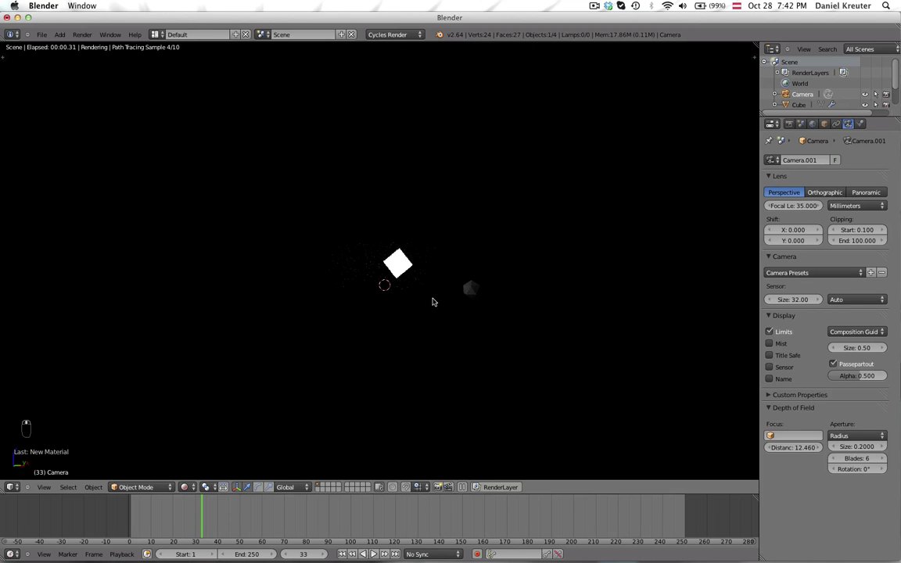
pyautogui.scroll(2, 422, 282)
pyautogui.rightClick(413, 266)
pyautogui.press('KP_0')
pyautogui.scroll(6, 412, 262)
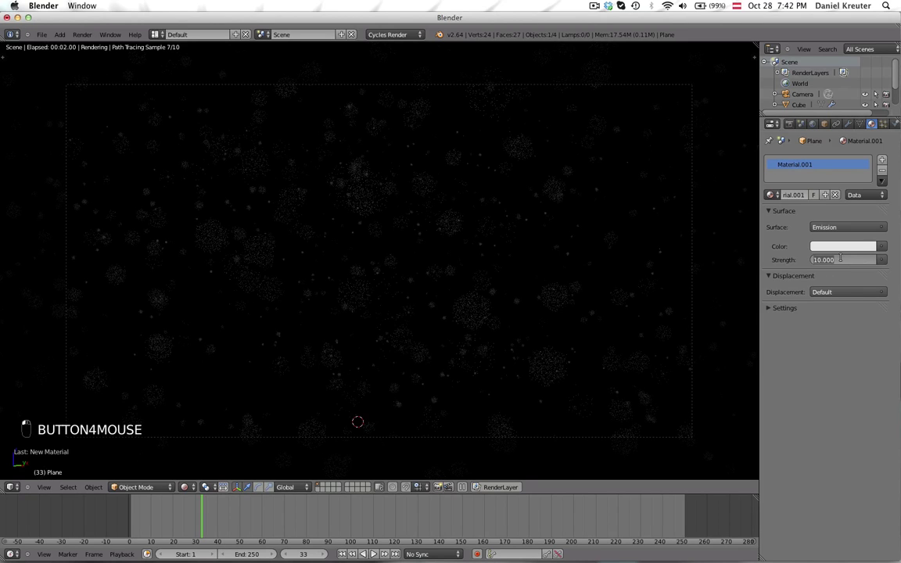
pyautogui.write('40')
pyautogui.press('Return')
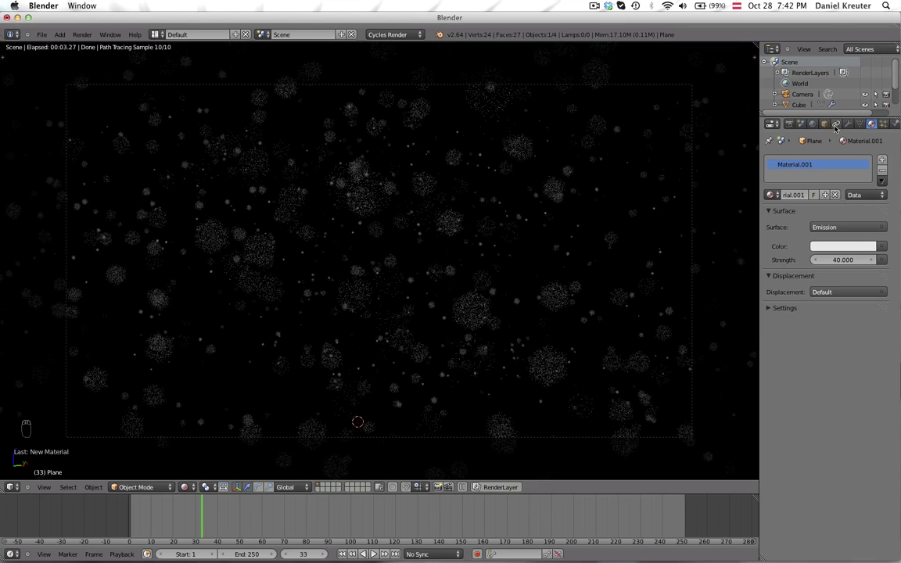
# Set both the render samples and the preview samples to 100.
pyautogui.click(594, 5)
pyautogui.click(789, 125)
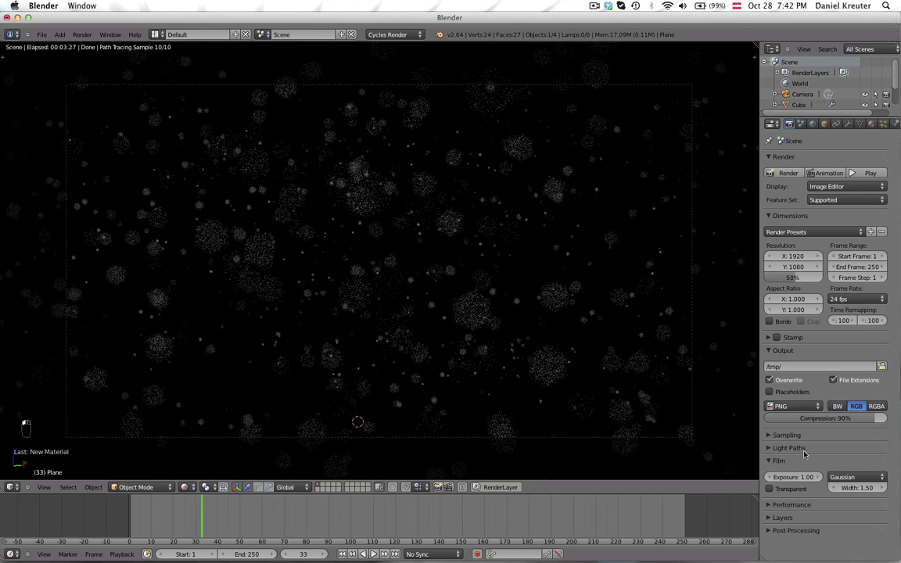
pyautogui.click(784, 435)
pyautogui.scroll(-1, 784, 437)
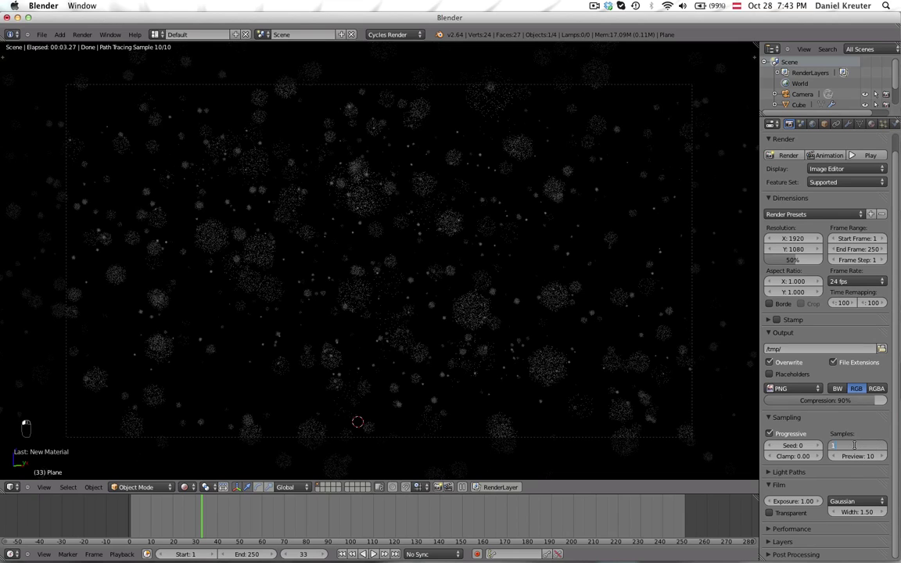
pyautogui.click(855, 445)
pyautogui.write('100')
pyautogui.press('Tab')
pyautogui.write('100')
pyautogui.press('Return')
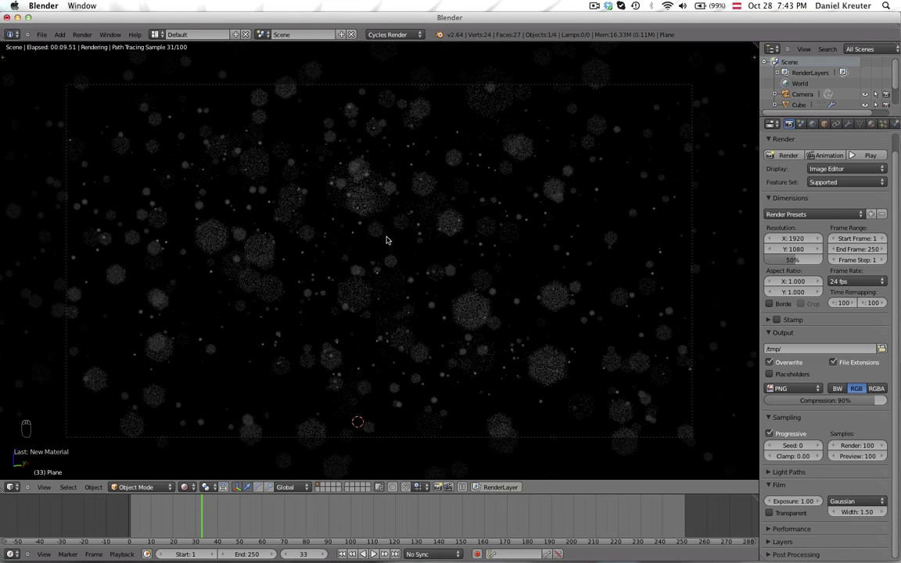
# Change the viewport to solid shading and leave the camera view to see the whole scene.
pyautogui.press('z')
pyautogui.press('z')
pyautogui.moveTo(386, 238); pyautogui.dragTo(385, 294, button='middle')
pyautogui.scroll(-4, 384, 295)
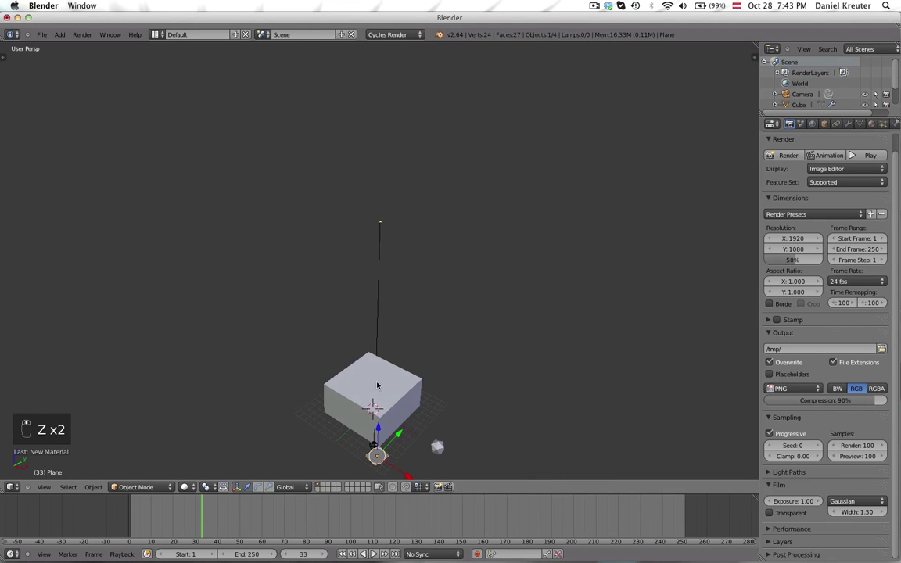
pyautogui.keyDown('shift'); pyautogui.moveTo(374, 381); pyautogui.dragTo(352, 321, button='middle'); pyautogui.keyUp('shift')
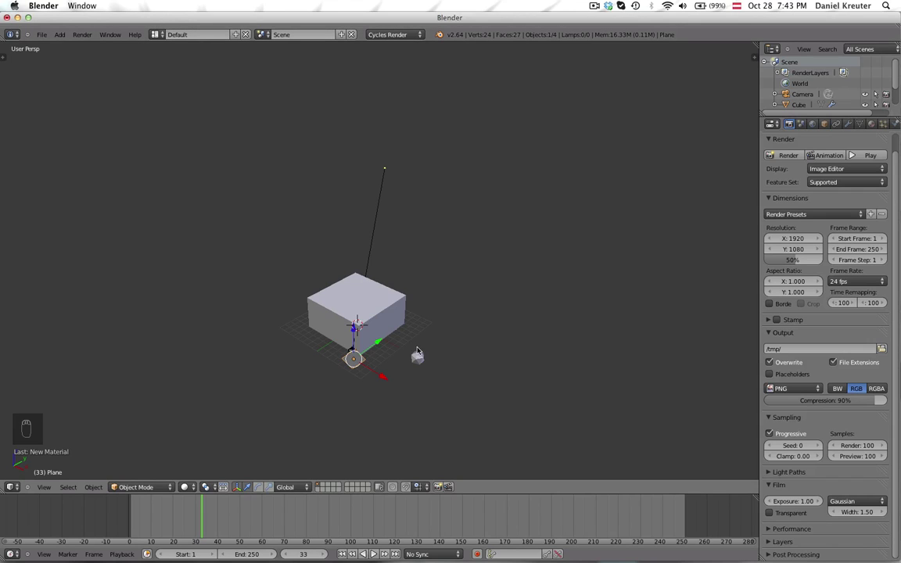
pyautogui.scroll(2, 417, 353)
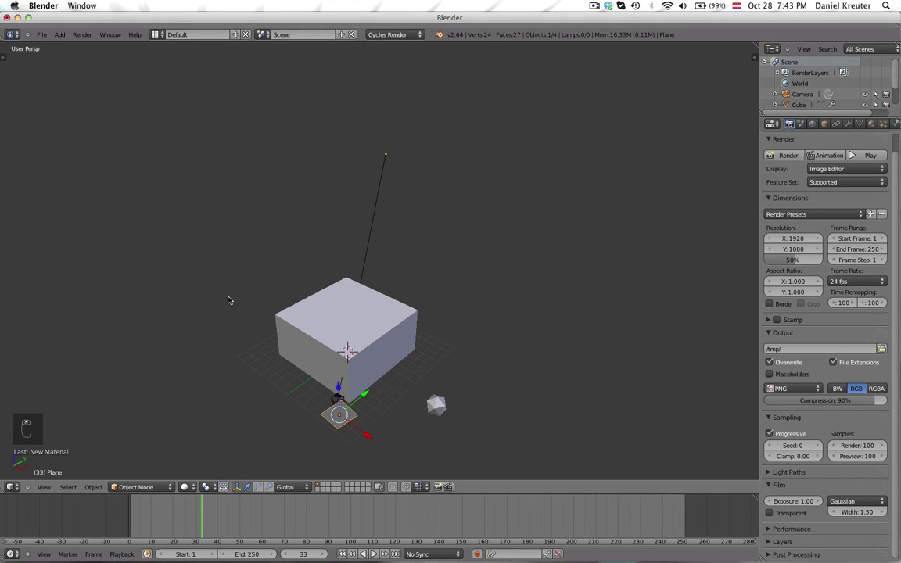
pyautogui.scroll(-2, 470, 236)
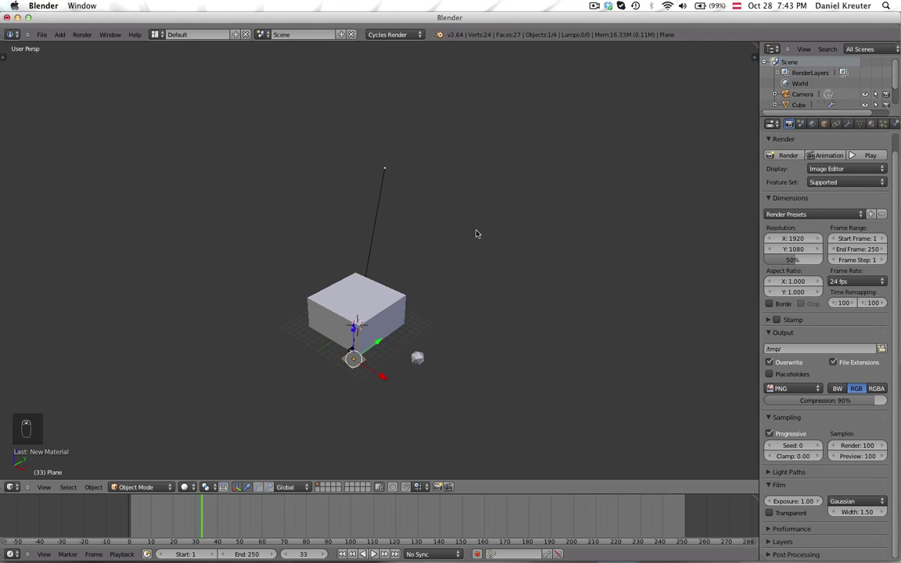
pyautogui.scroll(2, 473, 251)
pyautogui.moveTo(250, 266)
pyautogui.mouseDown(button='middle')
pyautogui.moveTo(255, 250)
pyautogui.moveTo(255, 264)
pyautogui.mouseUp(button='middle')
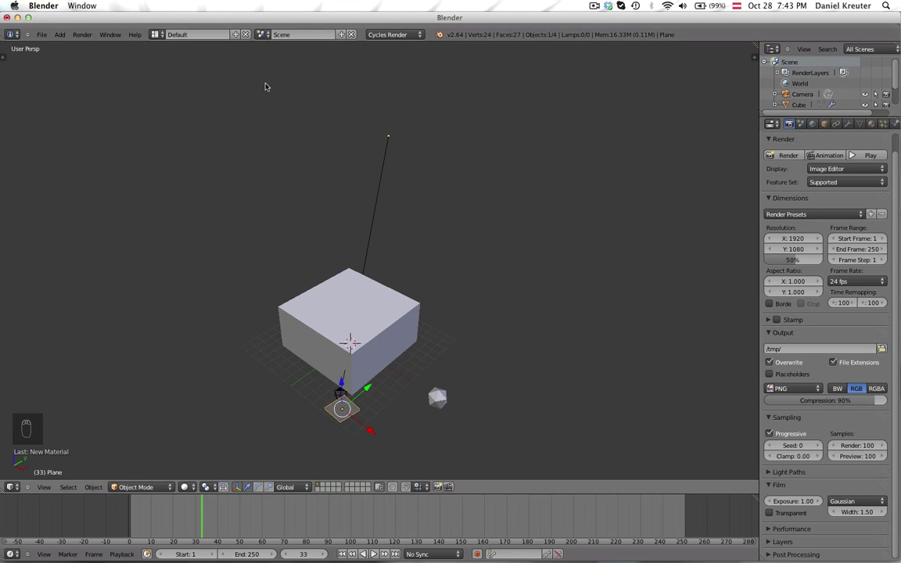
pyautogui.moveTo(265, 87); pyautogui.dragTo(274, 95, button='middle')
pyautogui.moveTo(352, 193); pyautogui.dragTo(350, 185, button='middle')
pyautogui.scroll(2, 339, 196)
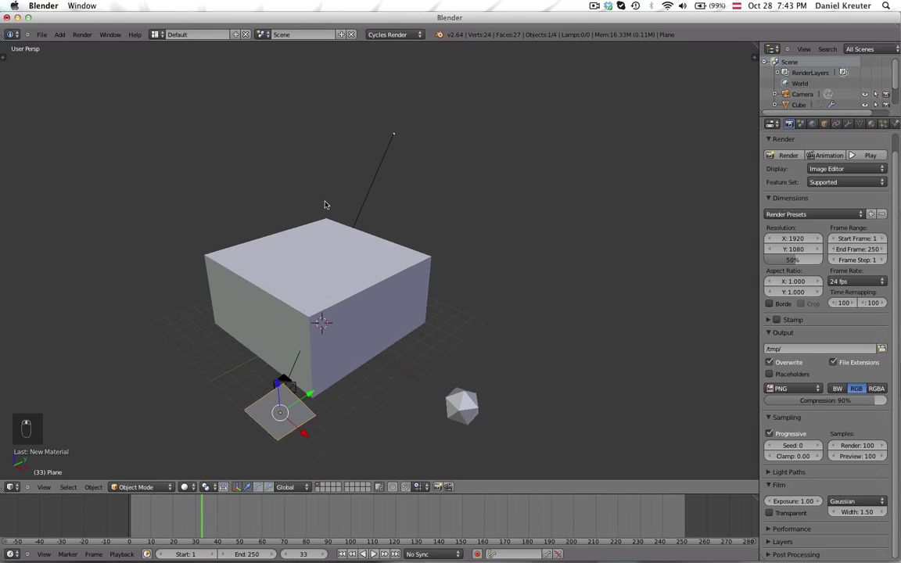
# Create a new empty scene and add a floor plane and a wall plane with a small rectangular window opening.
pyautogui.click(342, 35)
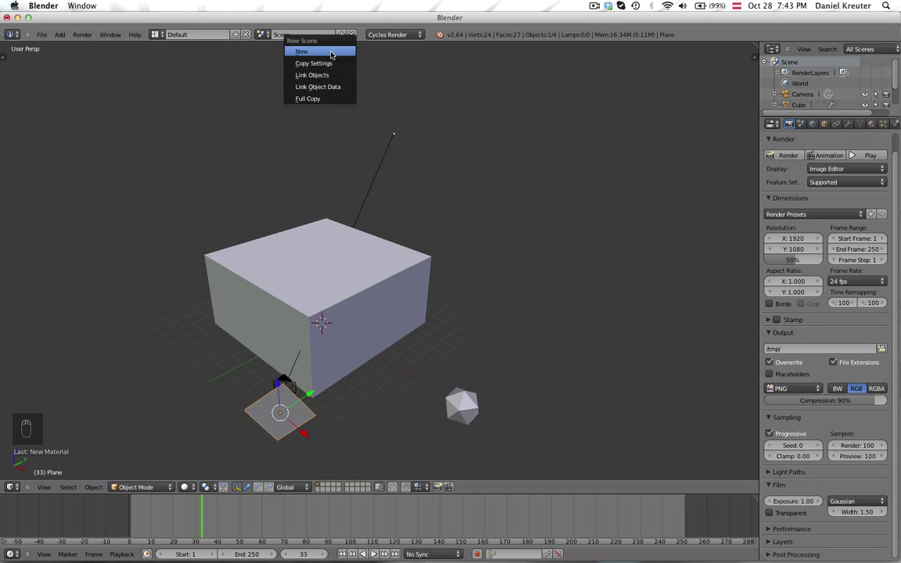
pyautogui.click(331, 52)
pyautogui.scroll(2, 353, 239)
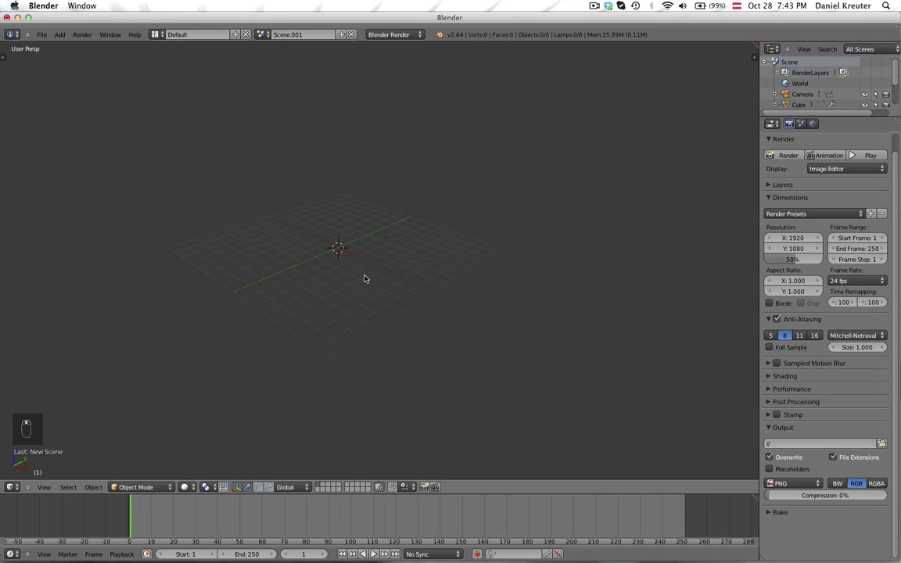
pyautogui.moveTo(366, 278); pyautogui.dragTo(382, 304, button='middle')
pyautogui.hotkey('shift', 'a')
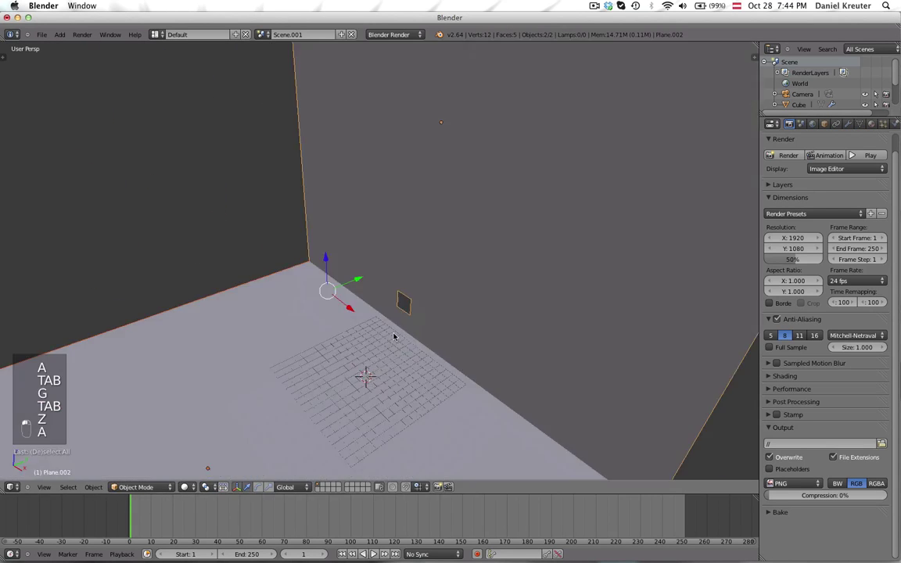
# Join the floor plane and the wall with the window opening into a single object.
pyautogui.hotkey('ctrl', 'j')
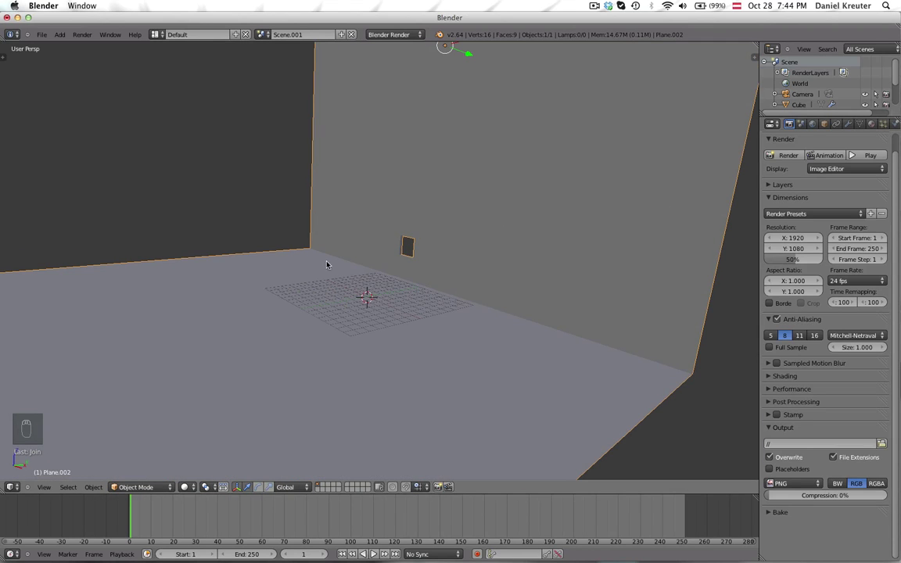
pyautogui.moveTo(321, 255); pyautogui.dragTo(321, 286, button='middle')
pyautogui.scroll(4, 479, 228)
pyautogui.moveTo(479, 229); pyautogui.dragTo(448, 261, button='middle')
pyautogui.moveTo(332, 247); pyautogui.dragTo(305, 371, button='middle')
pyautogui.scroll(-7, 507, 256)
pyautogui.scroll(2, 406, 325)
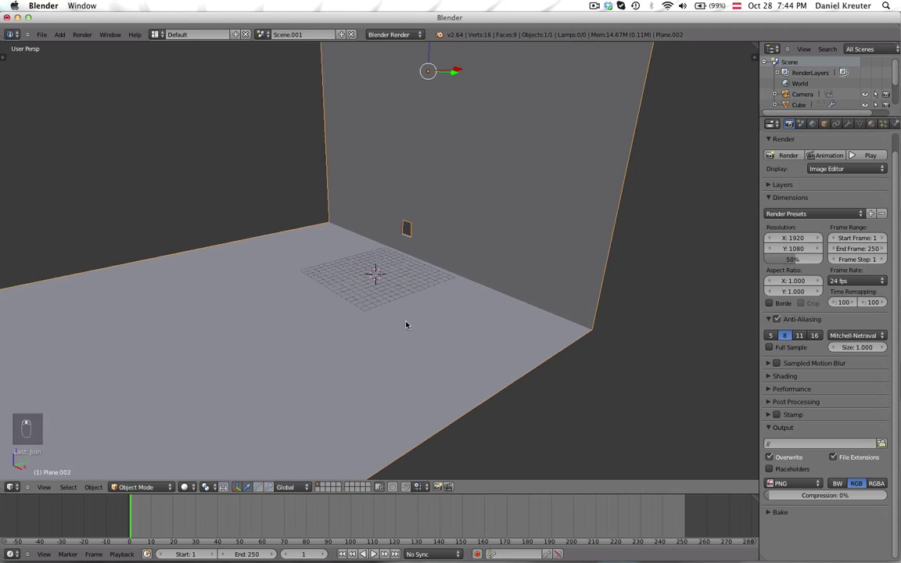
# Remove the duplicate vertices from the joined floor and wall mesh, undoing the accidental vertex smoothing.
pyautogui.press('Tab')
pyautogui.press('a')
pyautogui.press('a')
pyautogui.press('a')
pyautogui.press('q')
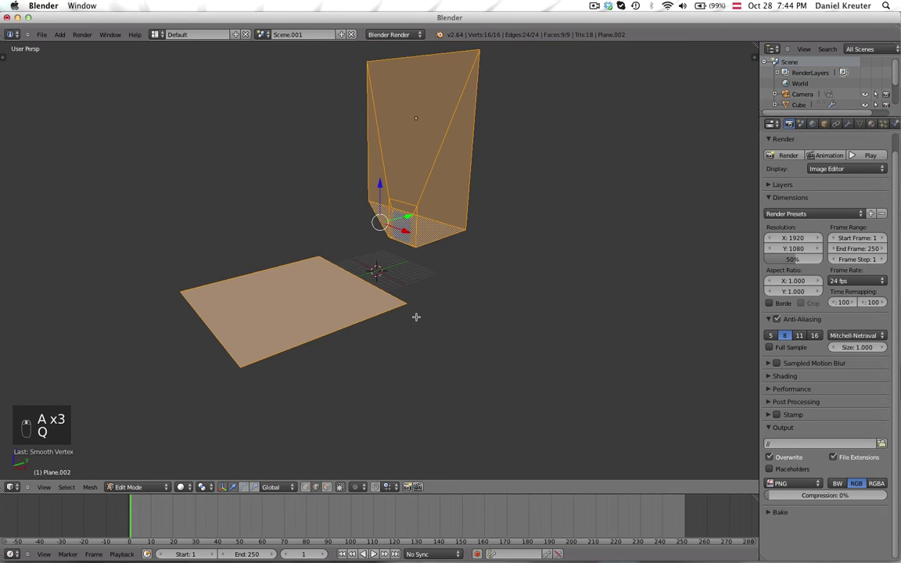
pyautogui.press('super+z')
pyautogui.press('w')
pyautogui.click(404, 344)
pyautogui.press('Tab')
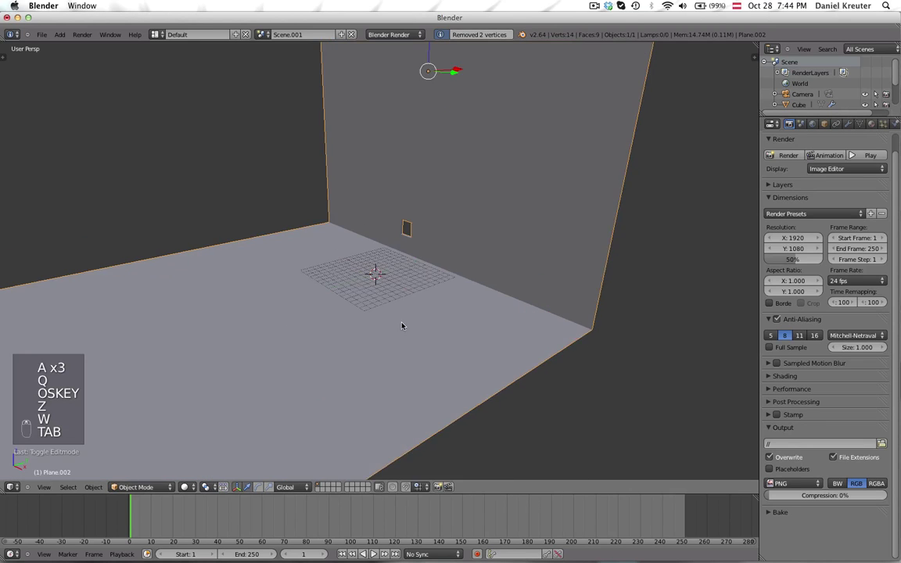
pyautogui.scroll(4, 402, 326)
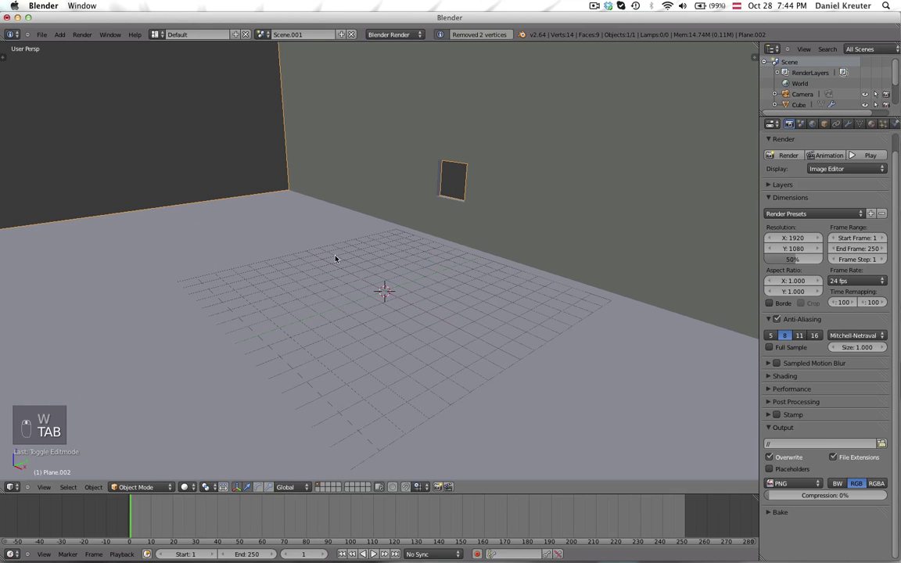
pyautogui.scroll(-5, 449, 179)
pyautogui.moveTo(449, 179); pyautogui.dragTo(460, 227, button='middle')
pyautogui.scroll(3, 383, 245)
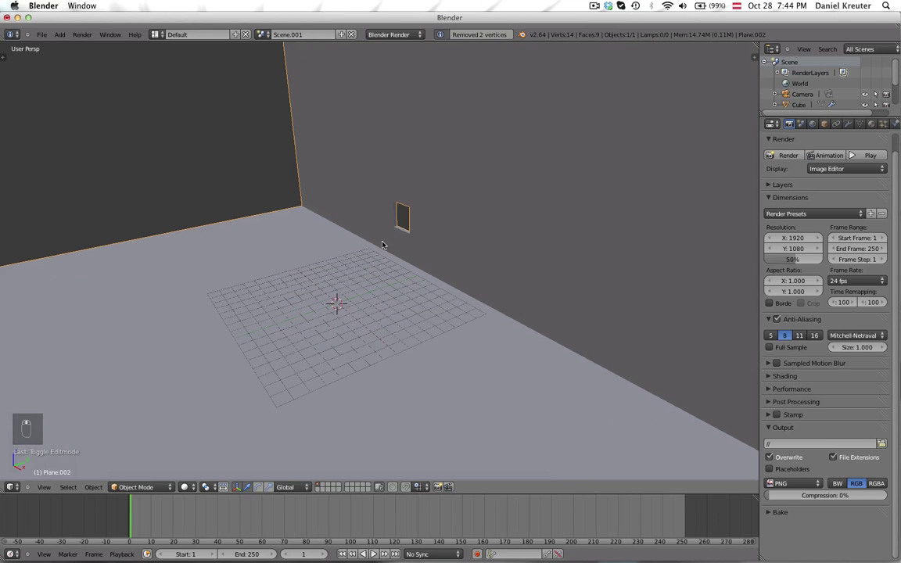
# Switch back to the original particle scene and rename it Dust.
pyautogui.click(263, 35)
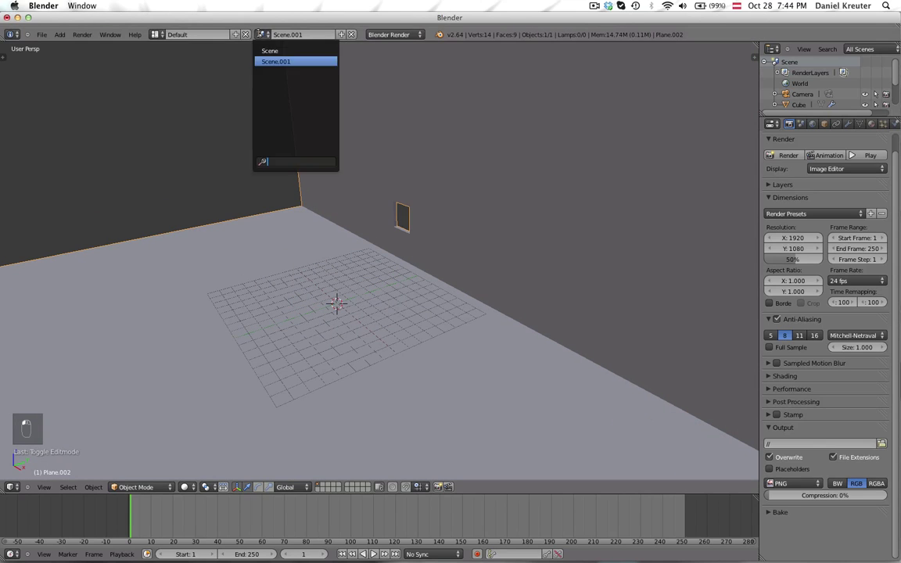
pyautogui.click(269, 50)
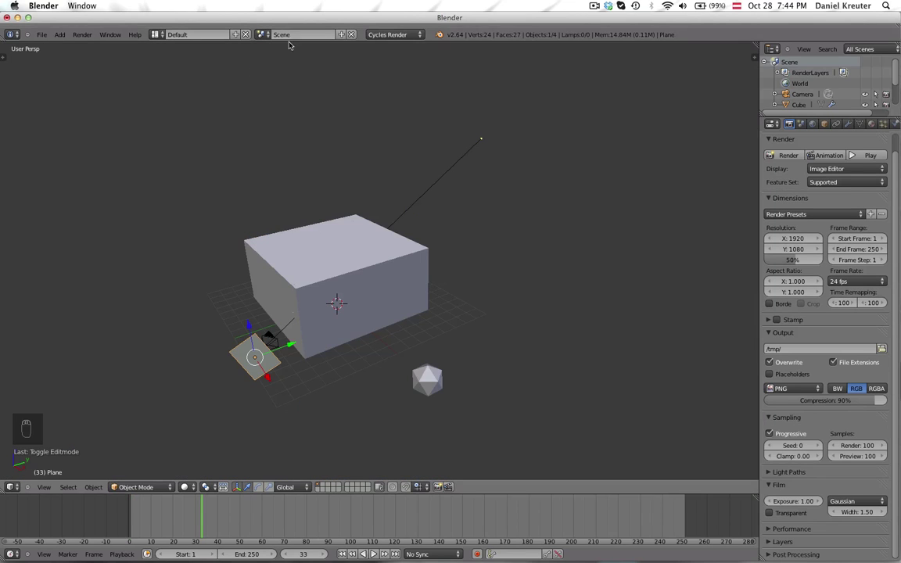
pyautogui.scroll(2, 355, 248)
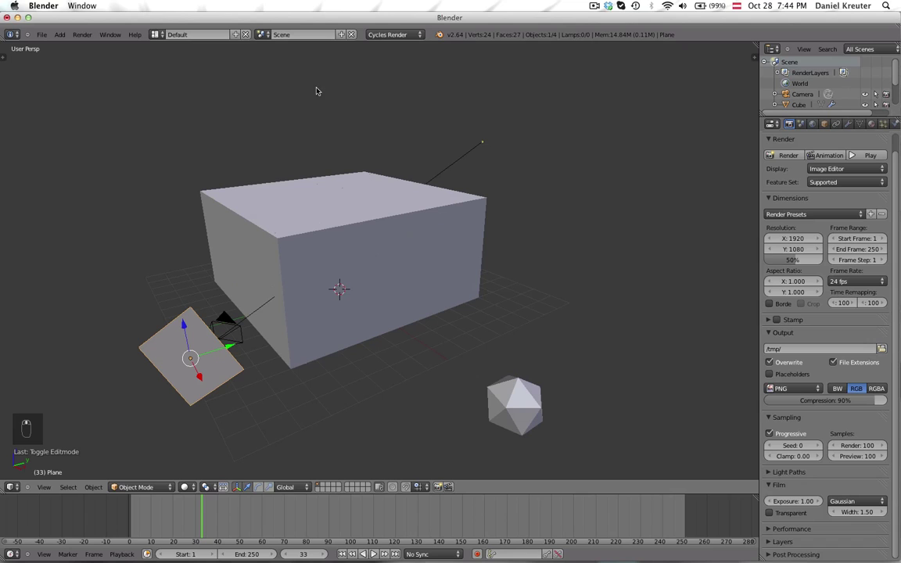
pyautogui.click(312, 33)
pyautogui.write('Dust')
pyautogui.press('Return')
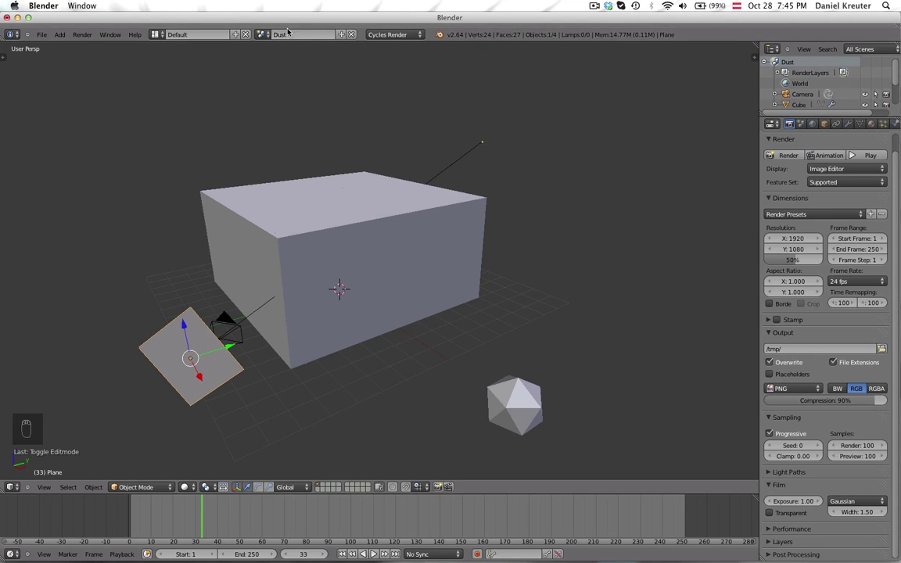
# Switch to the scene with the floor and wall and rename it Halo.
pyautogui.click(263, 34)
pyautogui.click(279, 61)
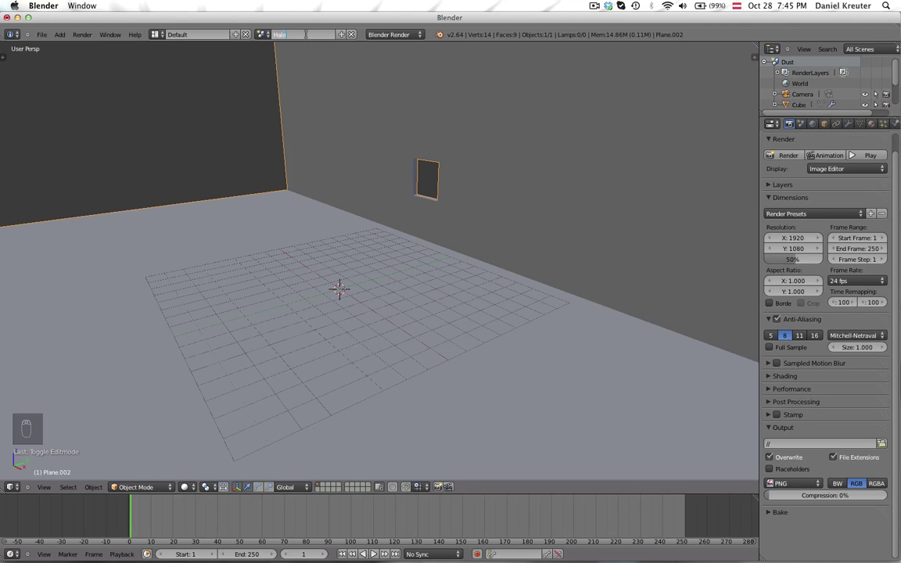
pyautogui.press('Return')
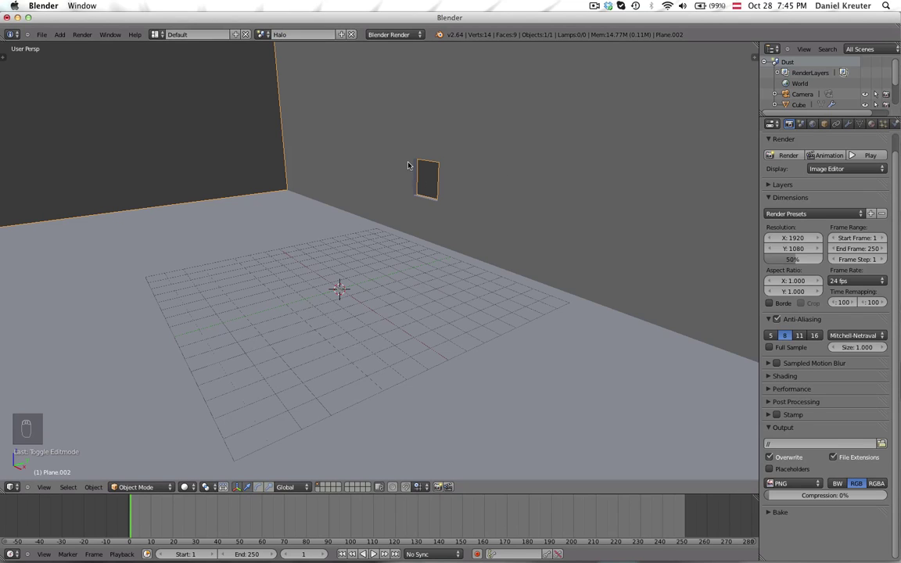
pyautogui.scroll(-4, 437, 161)
pyautogui.scroll(3, 382, 211)
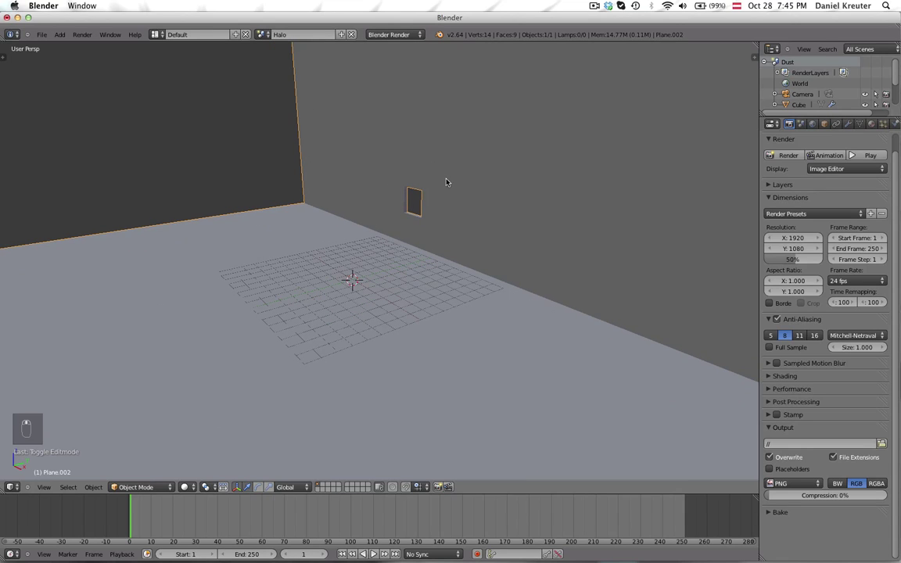
# Switch to the Dust scene and link its camera to the Halo scene.
pyautogui.click(262, 35)
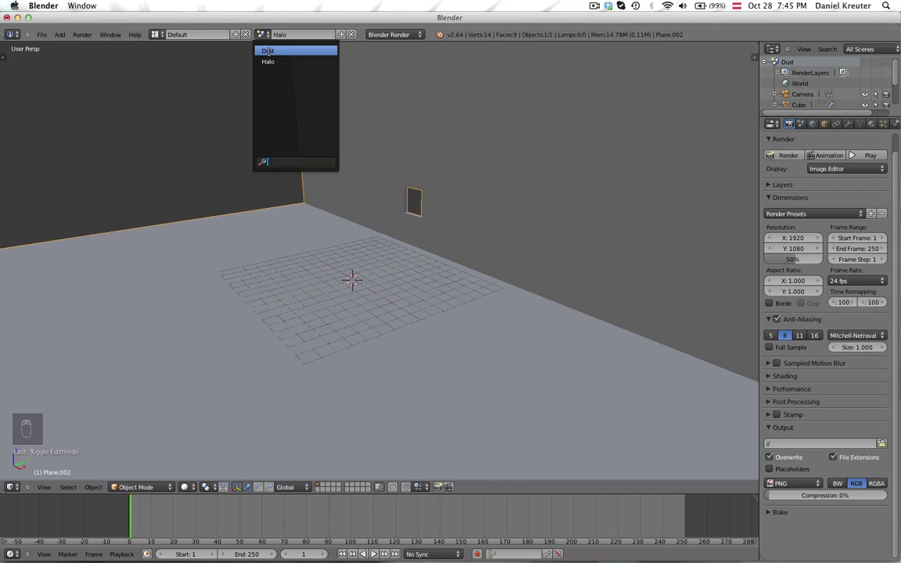
pyautogui.click(268, 50)
pyautogui.scroll(-2, 272, 227)
pyautogui.moveTo(272, 227); pyautogui.dragTo(310, 258, button='middle')
pyautogui.scroll(2, 360, 266)
pyautogui.rightClick(330, 266)
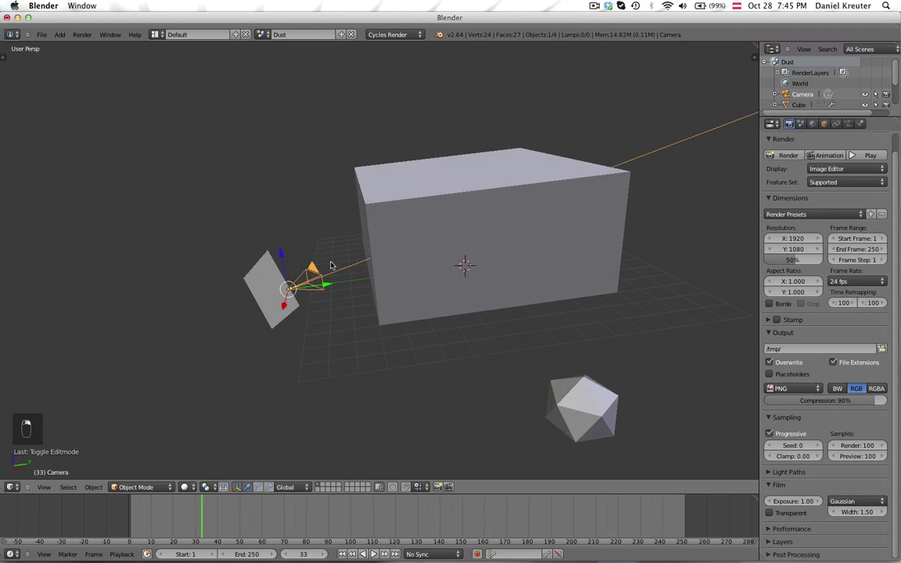
pyautogui.scroll(3, 330, 266)
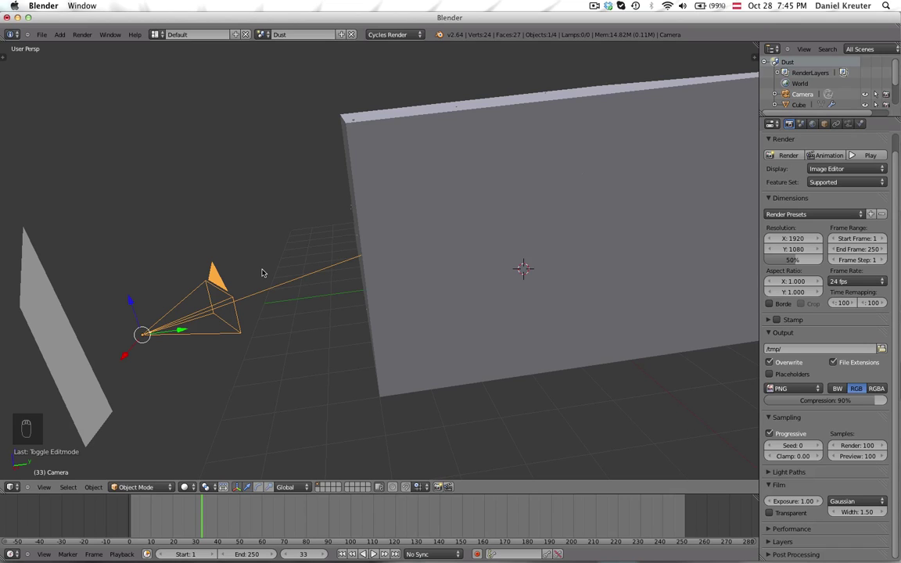
pyautogui.hotkey('ctrl', 'l')
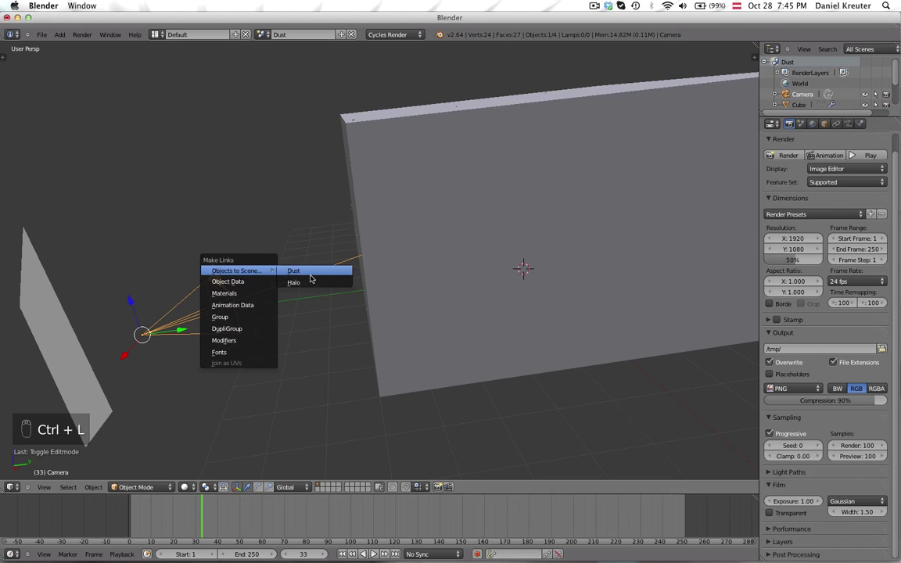
pyautogui.click(293, 282)
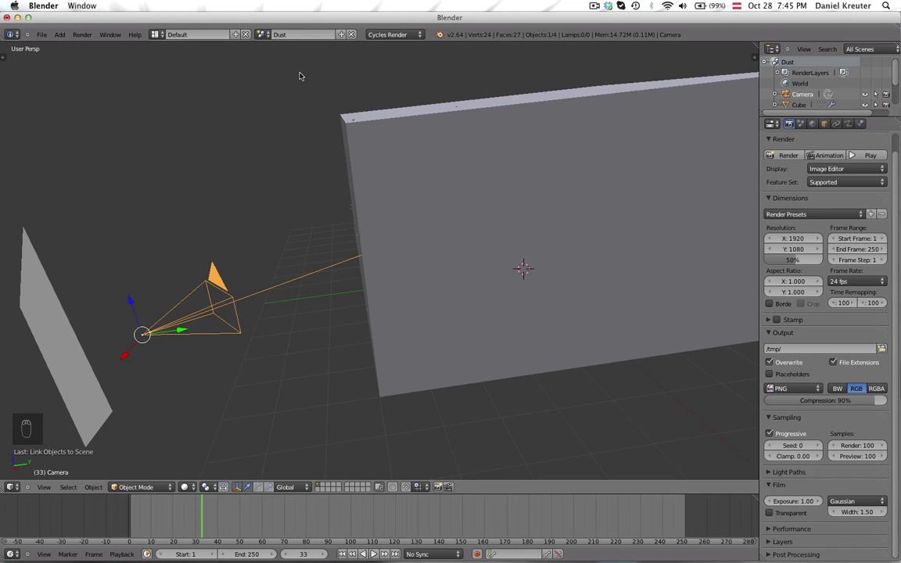
# Switch back to the Halo scene and view the windowed wall through the linked camera.
pyautogui.click(264, 34)
pyautogui.click(269, 62)
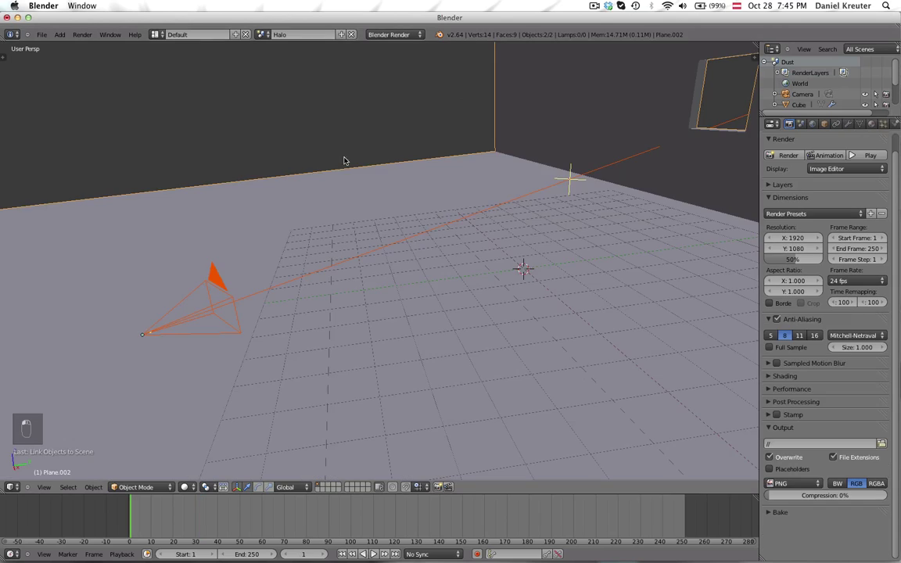
pyautogui.moveTo(346, 159); pyautogui.dragTo(418, 294, button='middle')
pyautogui.rightClick(356, 272)
pyautogui.scroll(3, 356, 273)
pyautogui.hotkey('shift', 'a')
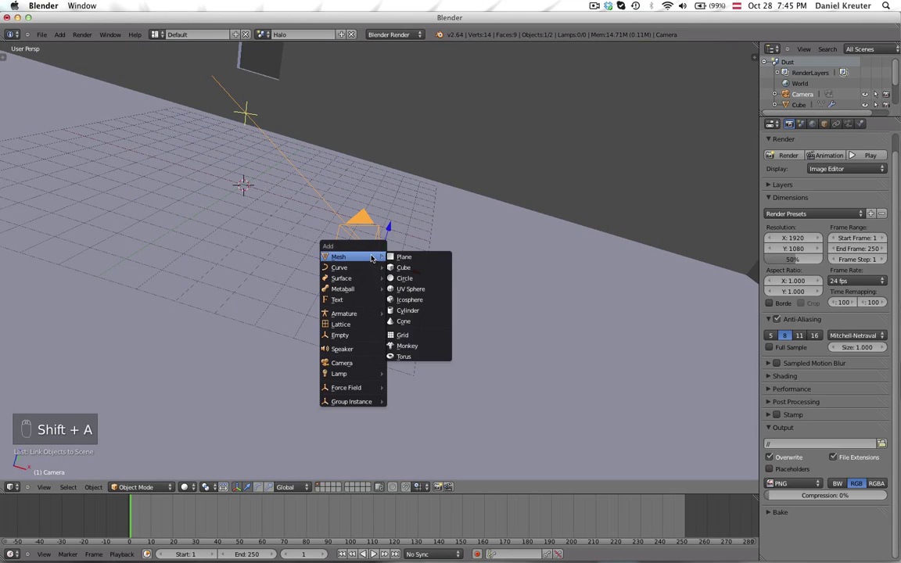
pyautogui.press('Escape')
pyautogui.moveTo(335, 323); pyautogui.dragTo(331, 260, button='middle')
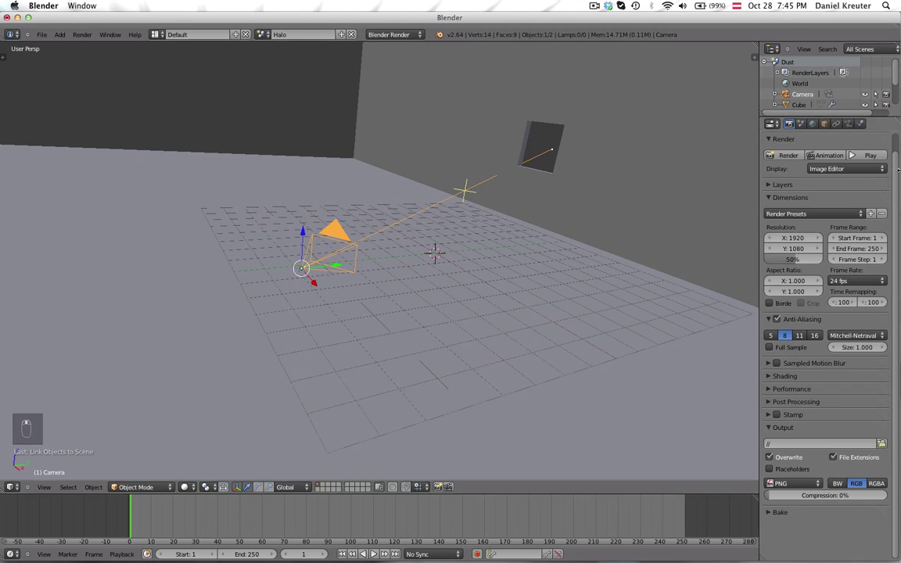
pyautogui.moveTo(442, 249); pyautogui.dragTo(464, 232, button='middle')
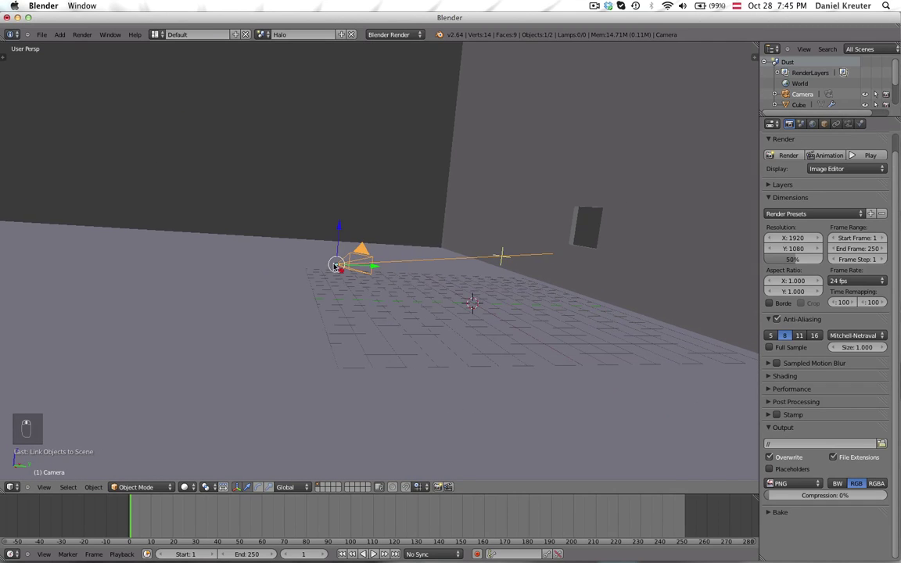
pyautogui.press('KP_0')
pyautogui.scroll(3, 424, 249)
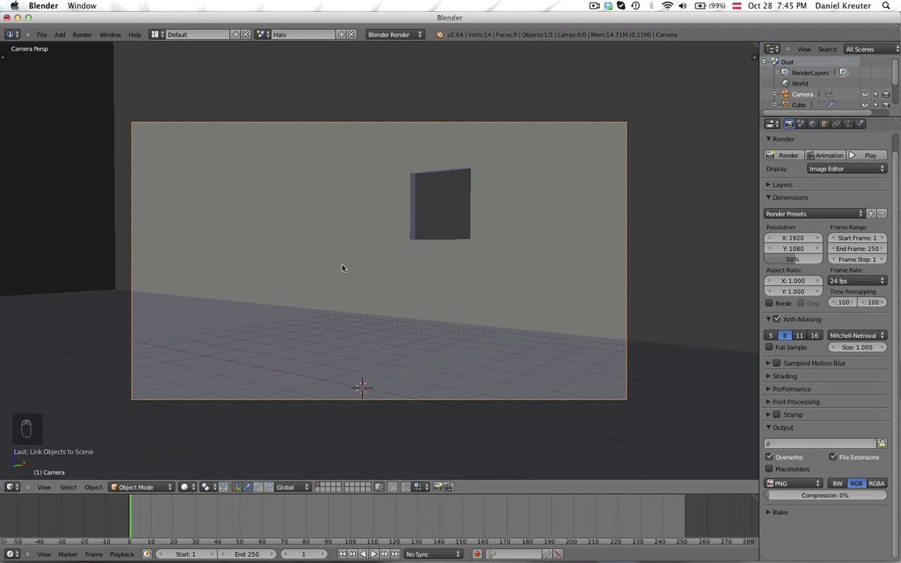
pyautogui.scroll(-3, 420, 242)
pyautogui.scroll(2, 471, 275)
pyautogui.moveTo(471, 275); pyautogui.dragTo(445, 268, button='middle')
# Add a spot lamp and place it outside the room, above and behind the window wall, working in the right side view.
pyautogui.press('KP_3')
pyautogui.scroll(-2, 445, 268)
pyautogui.hotkey('shift', 'a')
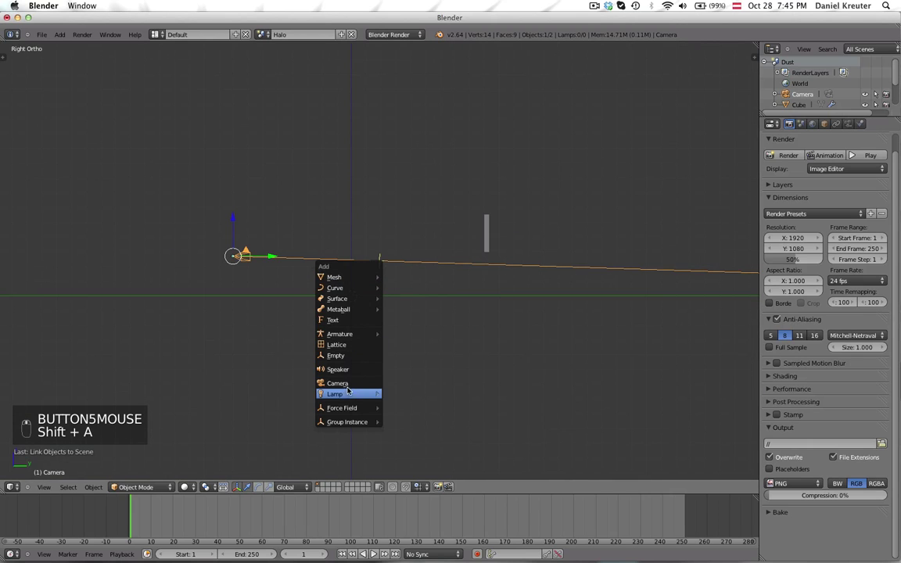
pyautogui.moveTo(360, 394)
pyautogui.click(429, 417)
pyautogui.press('g')
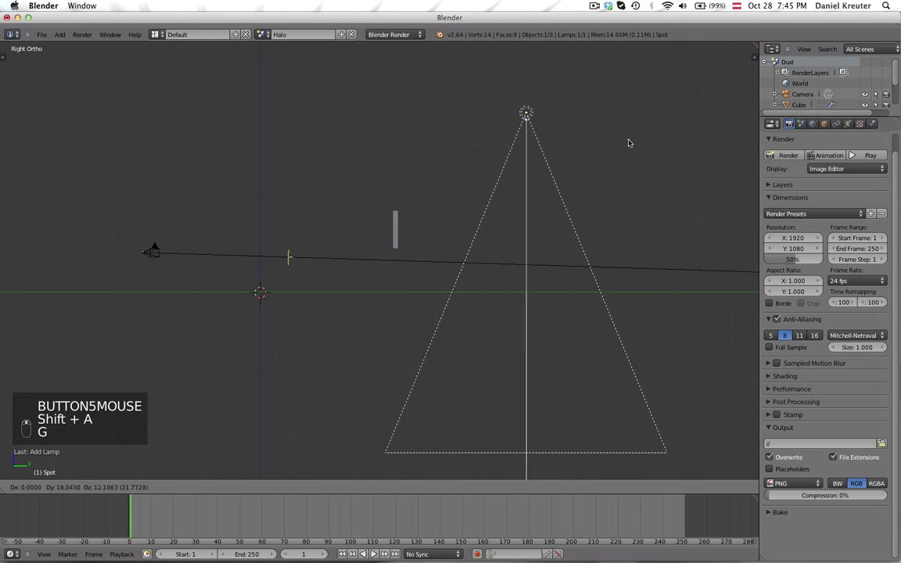
pyautogui.click(630, 141)
# Rotate and reposition the spot lamp so its beam slants down through the window opening into the room.
pyautogui.press('r')
pyautogui.click(548, 313)
pyautogui.scroll(-4, 529, 326)
pyautogui.press('g')
pyautogui.click(684, 258)
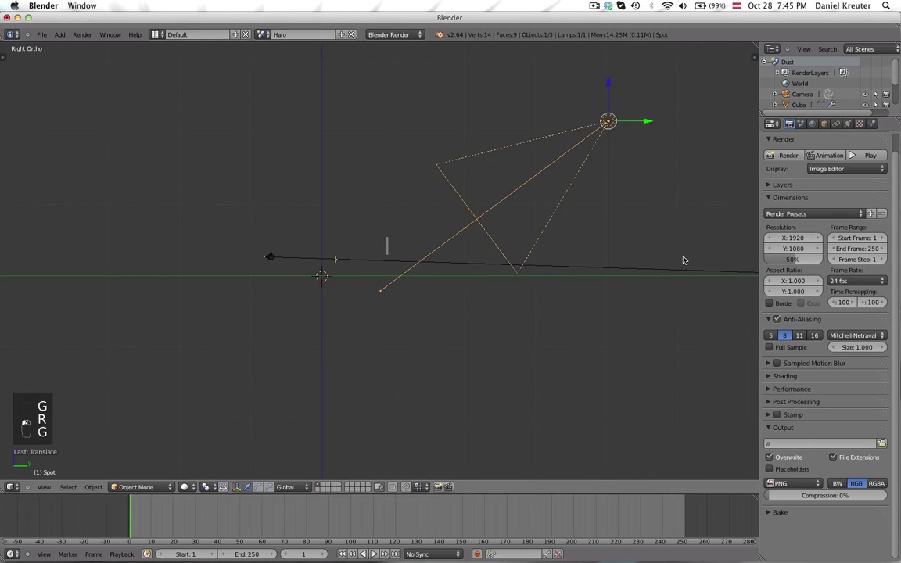
pyautogui.press('r')
pyautogui.click(669, 291)
pyautogui.press('g')
pyautogui.click(680, 259)
pyautogui.press('r')
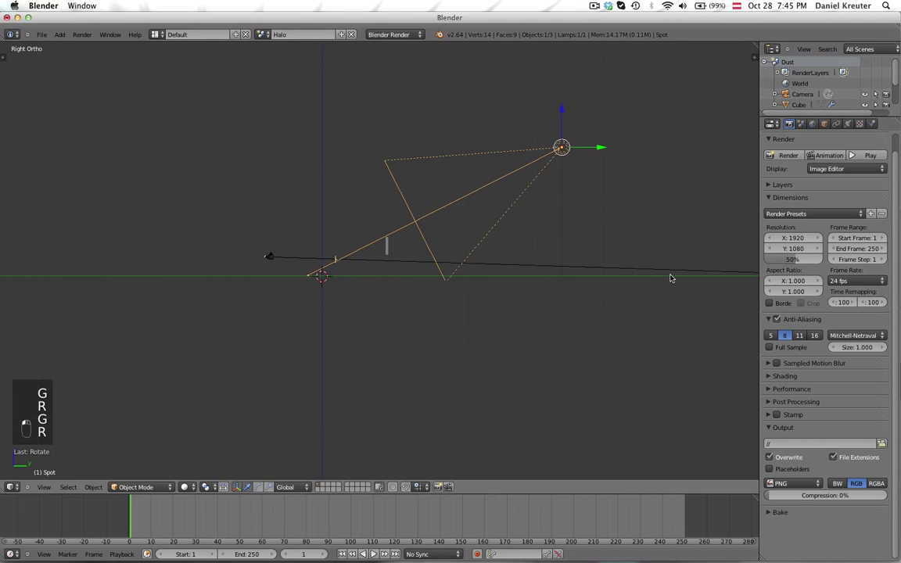
pyautogui.click(678, 283)
pyautogui.press('g')
pyautogui.scroll(4, 548, 266)
pyautogui.press('g')
pyautogui.click(525, 258)
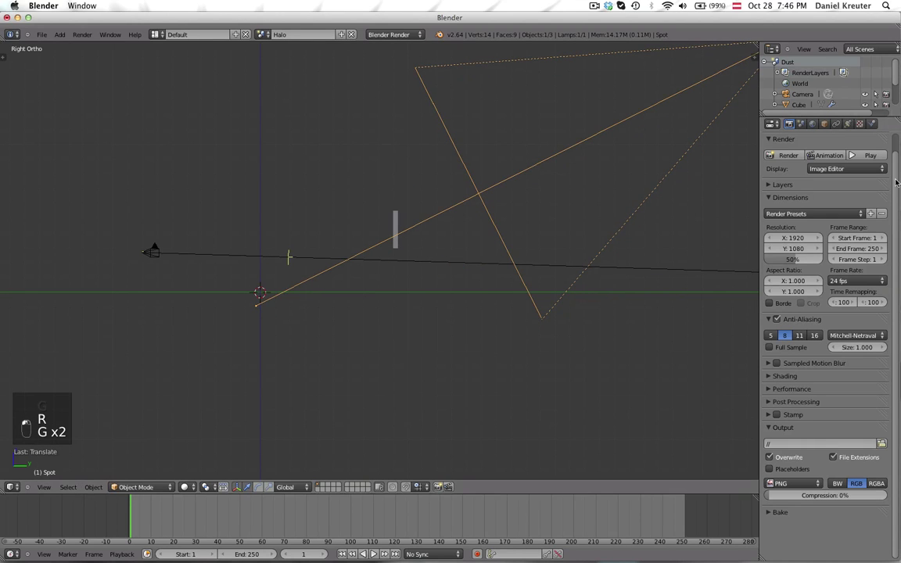
# Set the spot lamp's falloff distance to about 75.66 and its shadow buffer clip end to about 74.48.
pyautogui.click(848, 123)
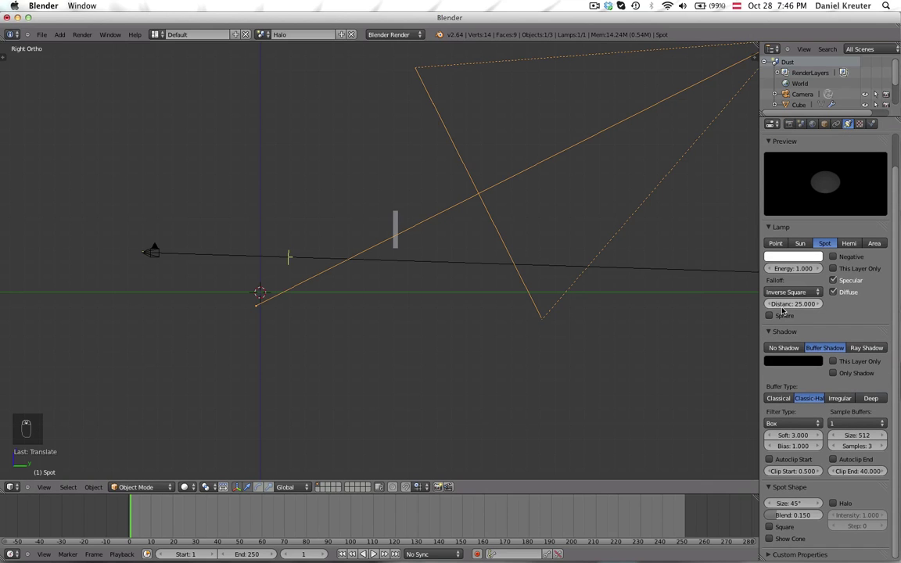
pyautogui.moveTo(790, 304); pyautogui.dragTo(861, 296)
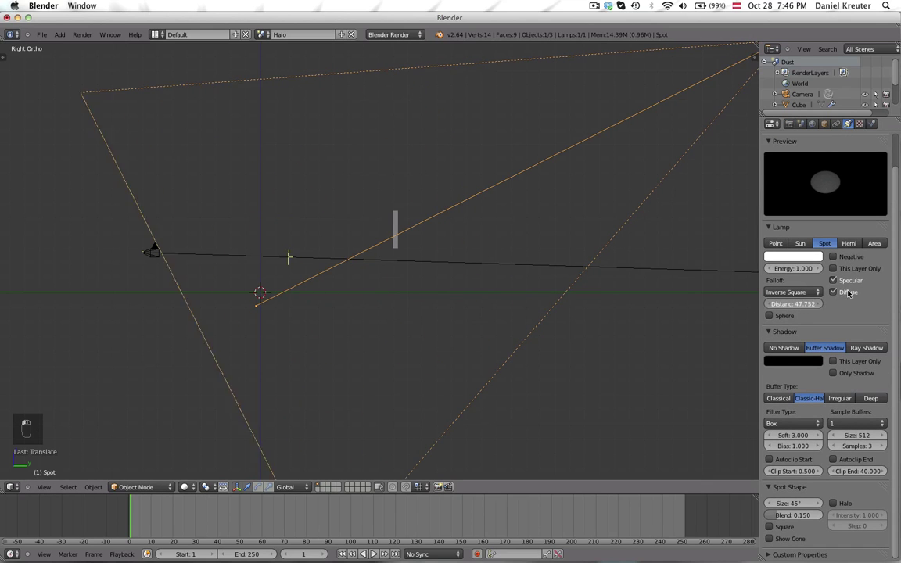
pyautogui.scroll(-3, 567, 155)
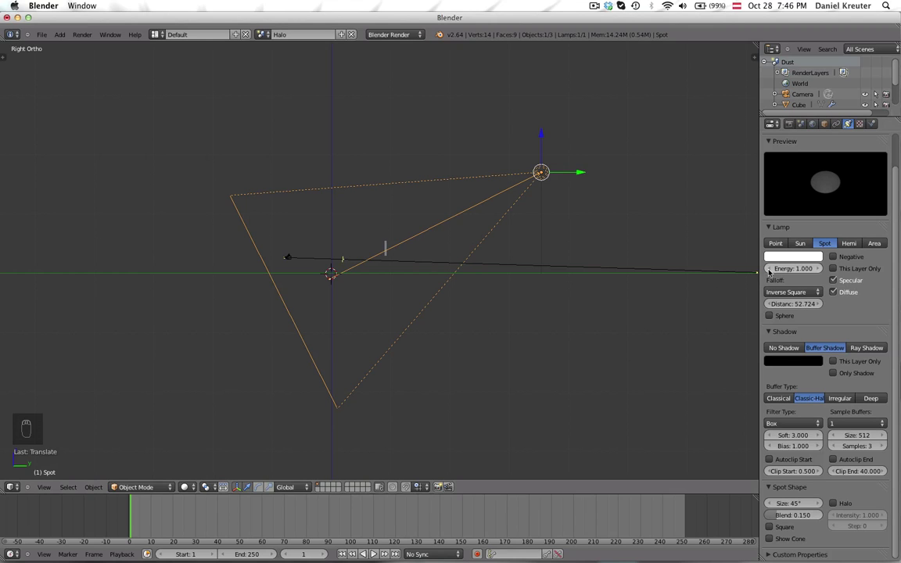
pyautogui.moveTo(792, 304); pyautogui.dragTo(869, 303)
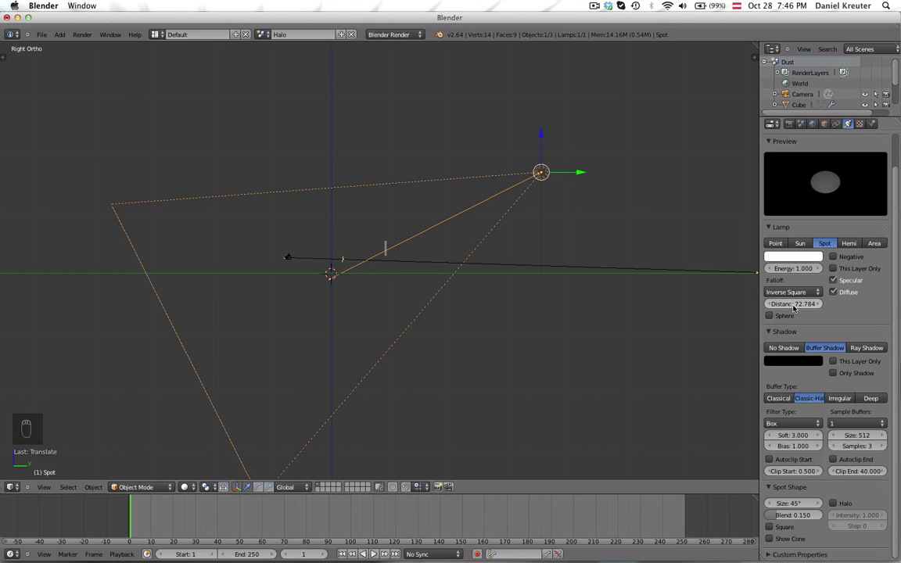
pyautogui.moveTo(792, 304); pyautogui.dragTo(806, 303)
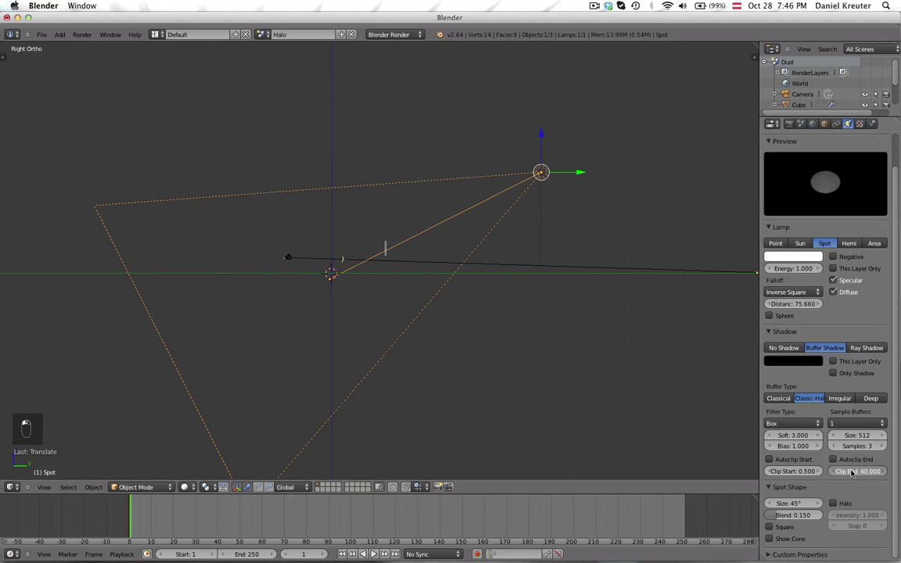
pyautogui.moveTo(853, 473); pyautogui.dragTo(877, 473)
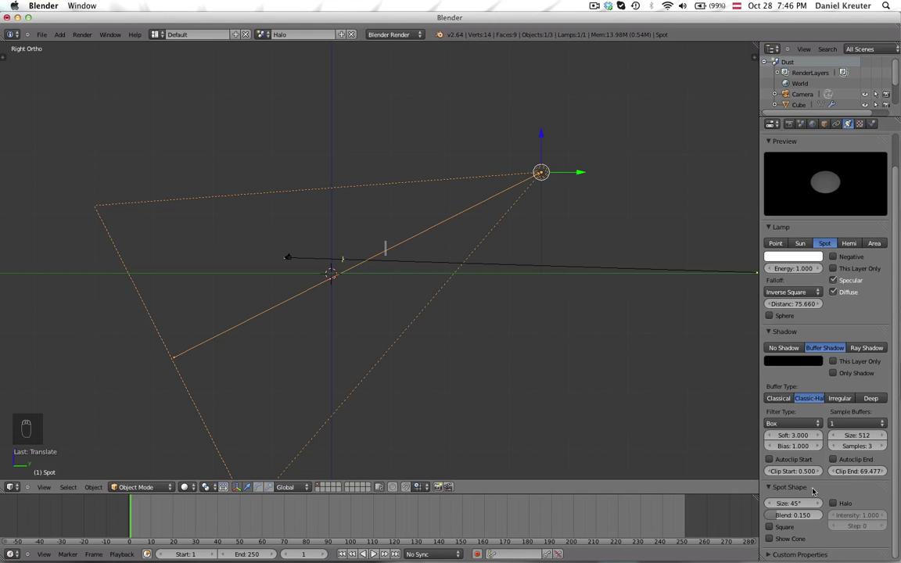
pyautogui.scroll(1, 394, 268)
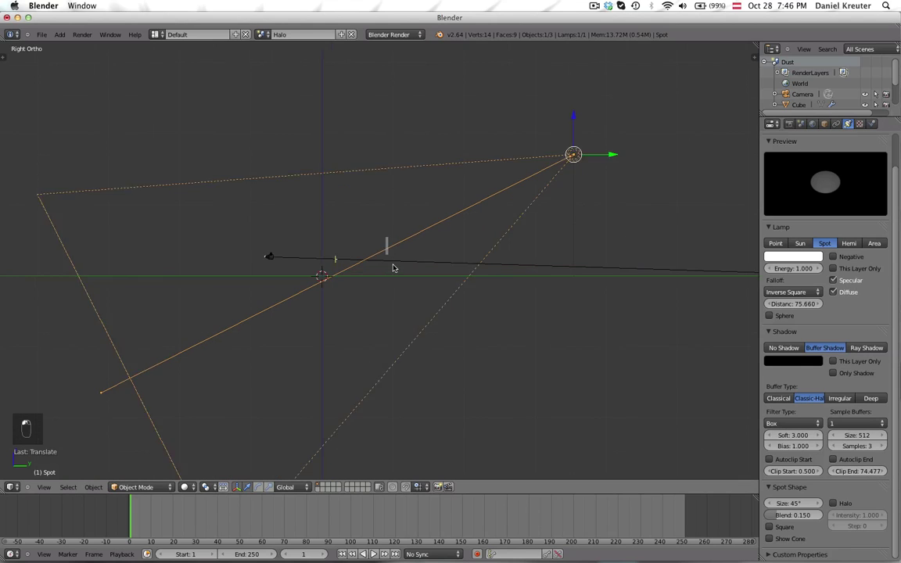
pyautogui.scroll(1, 394, 269)
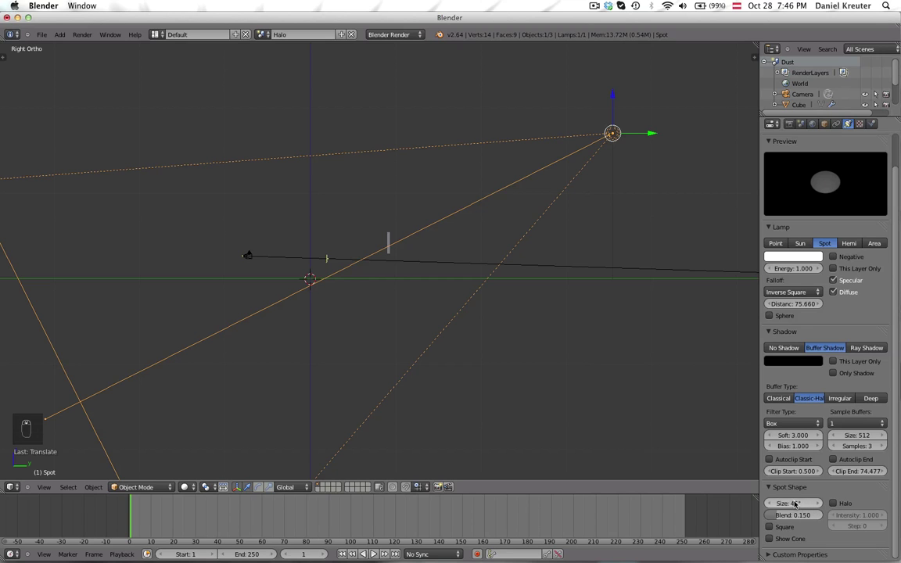
# Narrow the spot size to about 9.56° and rotate the lamp to keep the cone aimed through the window.
pyautogui.moveTo(795, 504); pyautogui.dragTo(734, 505)
pyautogui.scroll(3, 309, 328)
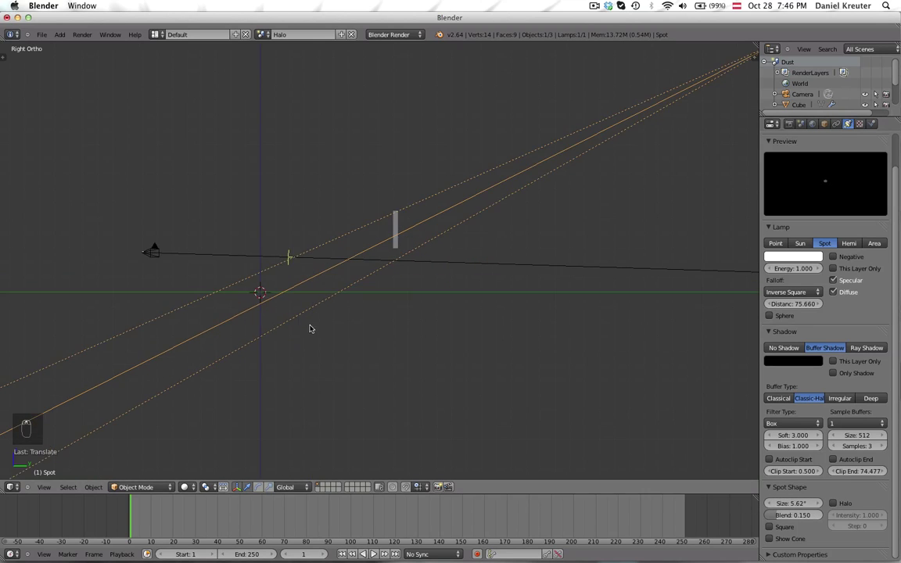
pyautogui.press('r')
pyautogui.click(307, 321)
pyautogui.moveTo(798, 501); pyautogui.dragTo(805, 498)
pyautogui.press('r')
pyautogui.click(458, 348)
# Move the spot lamp along the X axis to centre its beam horizontally on the window opening.
pyautogui.moveTo(458, 348); pyautogui.dragTo(368, 337, button='middle')
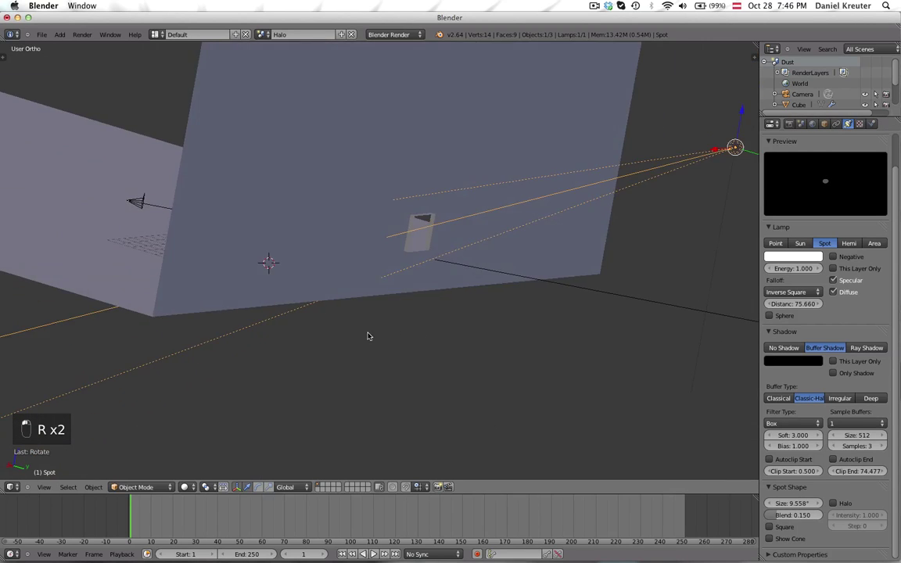
pyautogui.press('KP_Decimal')
pyautogui.press('g')
pyautogui.press('x')
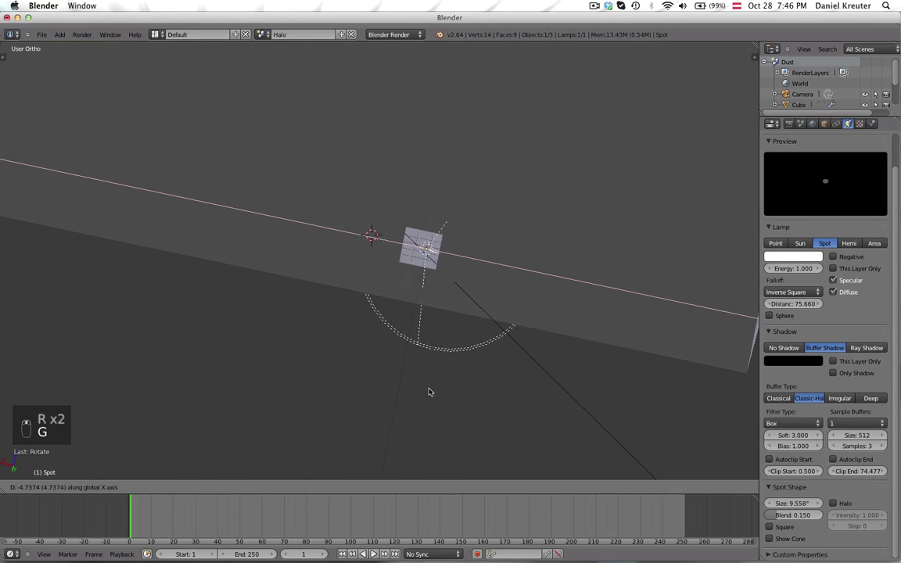
pyautogui.click(429, 392)
pyautogui.press('ctrl+KP_1')
pyautogui.press('g')
pyautogui.press('x')
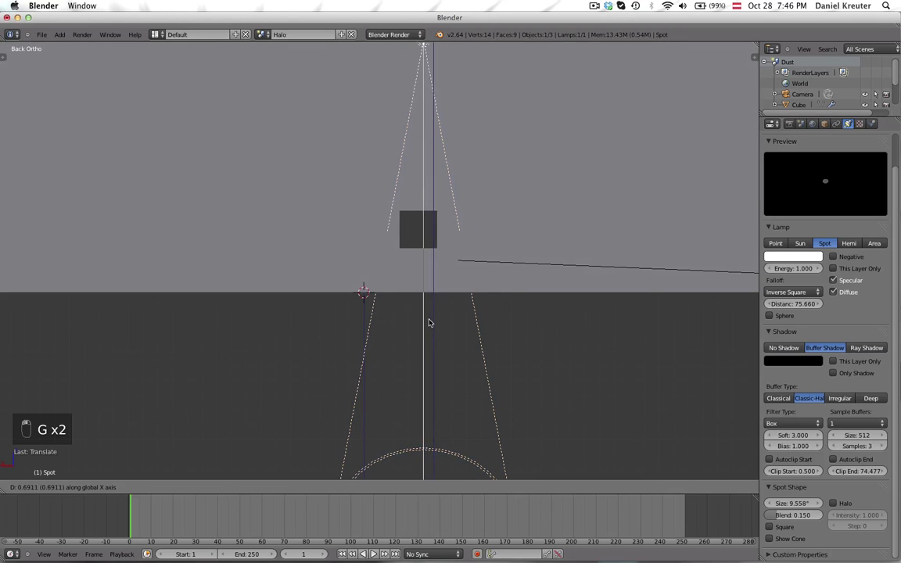
pyautogui.click(424, 322)
# Enable Halo for the spot lamp and set its halo step to 12.
pyautogui.moveTo(280, 321); pyautogui.dragTo(454, 270, button='middle')
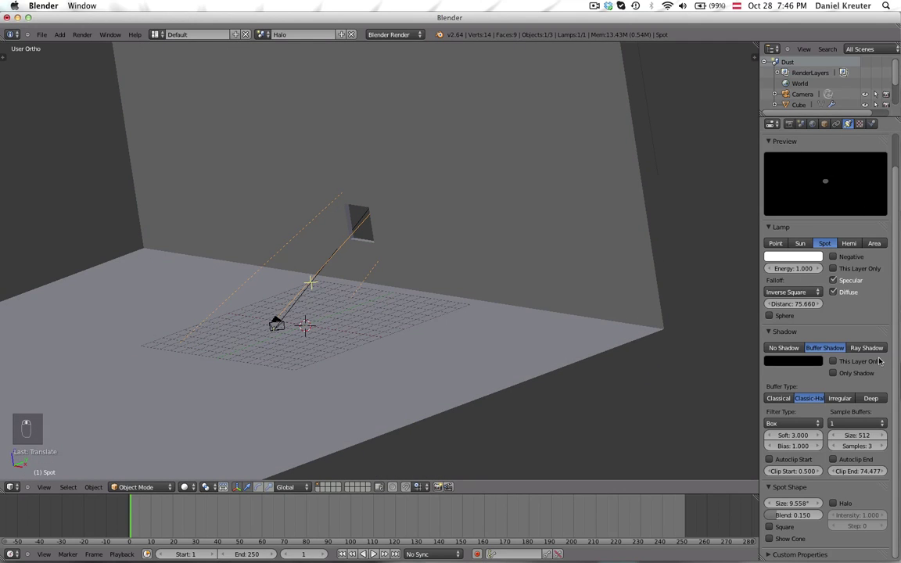
pyautogui.click(833, 503)
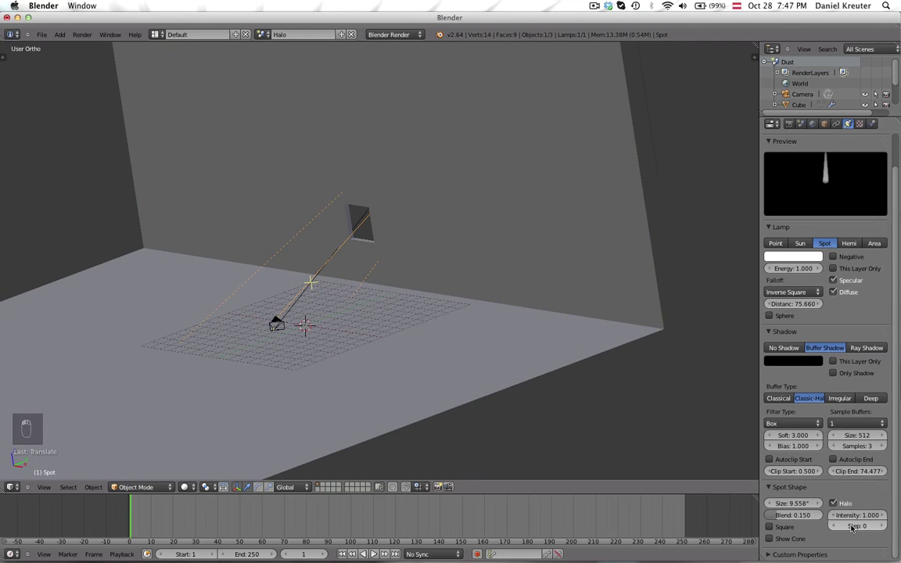
pyautogui.click(853, 527)
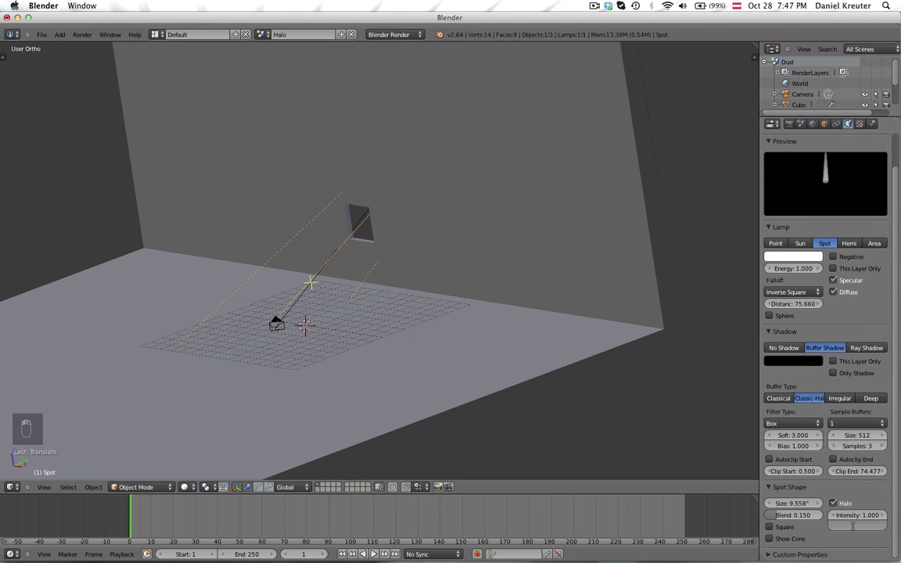
pyautogui.press('Return')
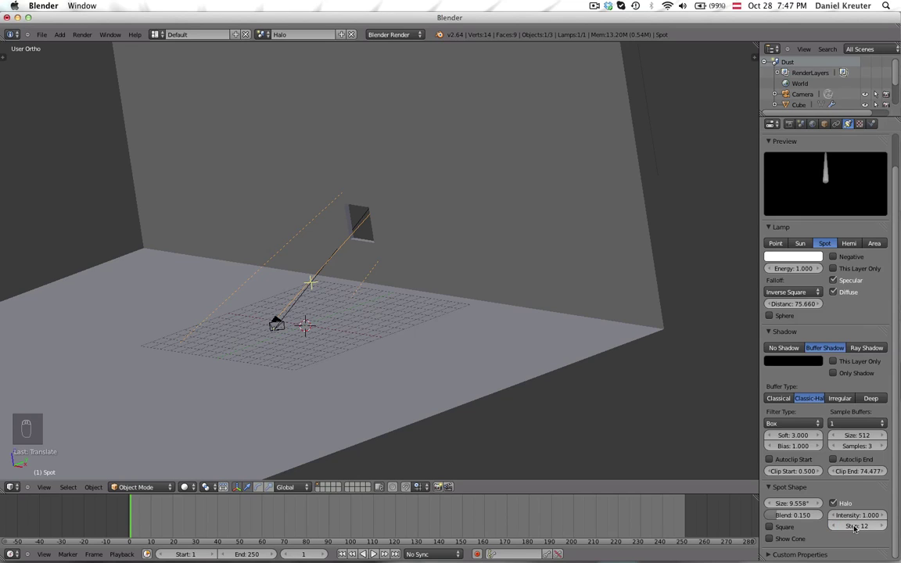
pyautogui.moveTo(234, 298); pyautogui.dragTo(432, 293, button='middle')
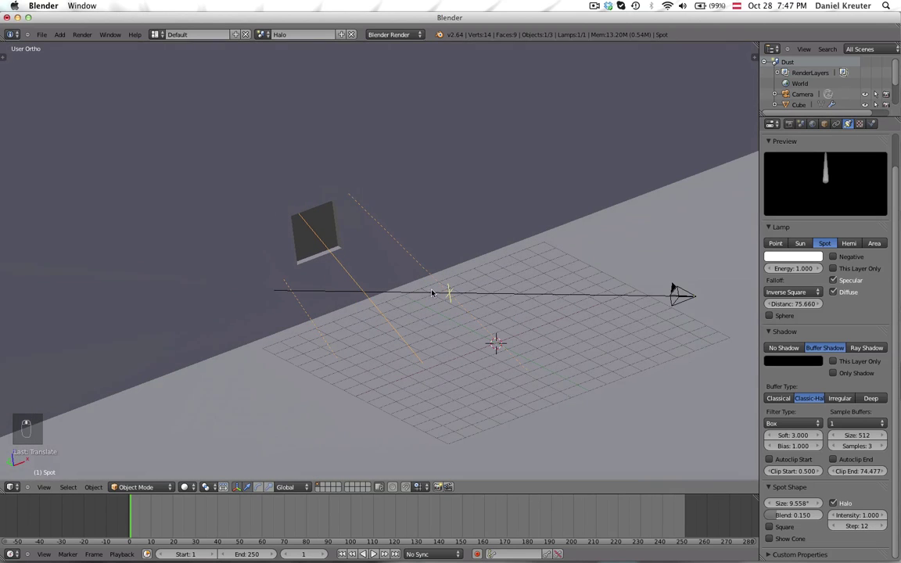
pyautogui.moveTo(306, 210); pyautogui.dragTo(353, 229, button='middle')
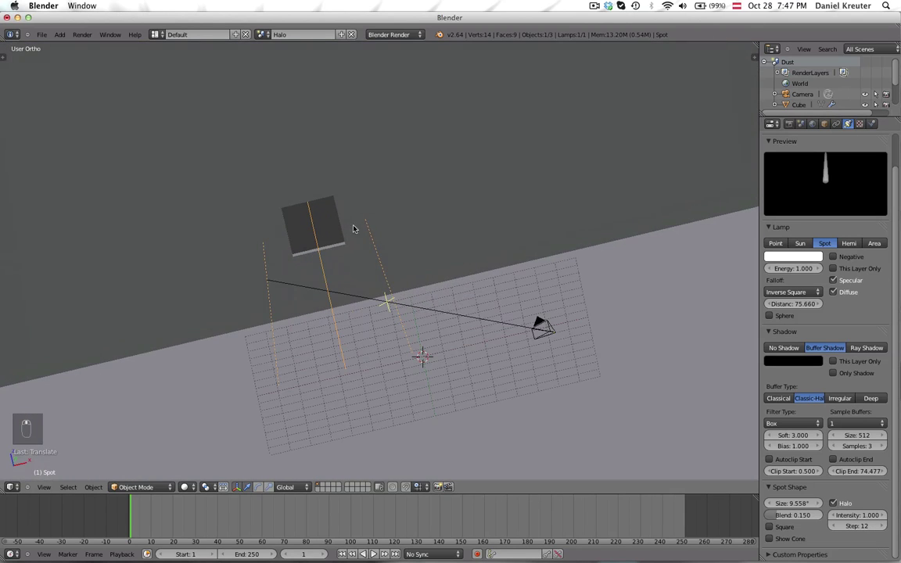
pyautogui.moveTo(473, 290); pyautogui.dragTo(342, 195, button='middle')
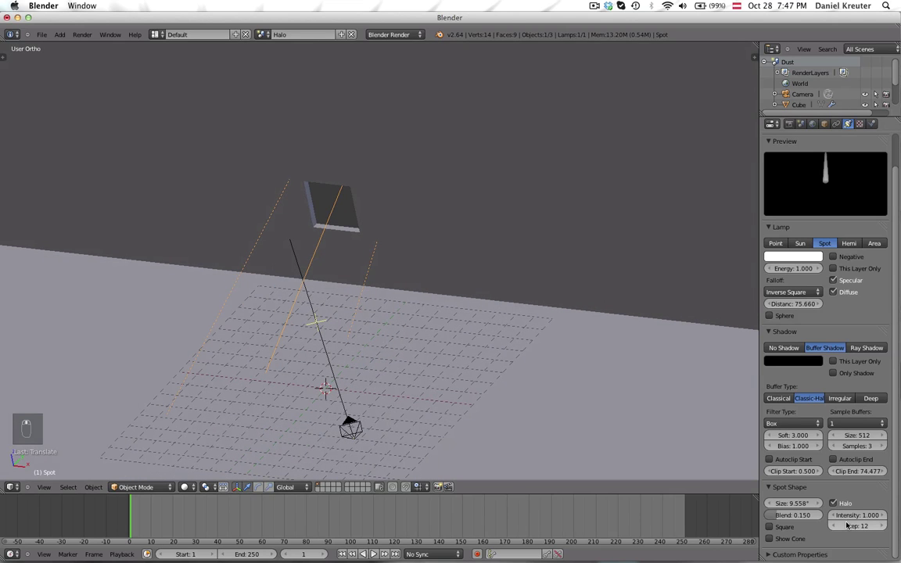
pyautogui.moveTo(500, 407); pyautogui.dragTo(397, 371, button='middle')
pyautogui.moveTo(662, 382); pyautogui.dragTo(277, 280, button='middle')
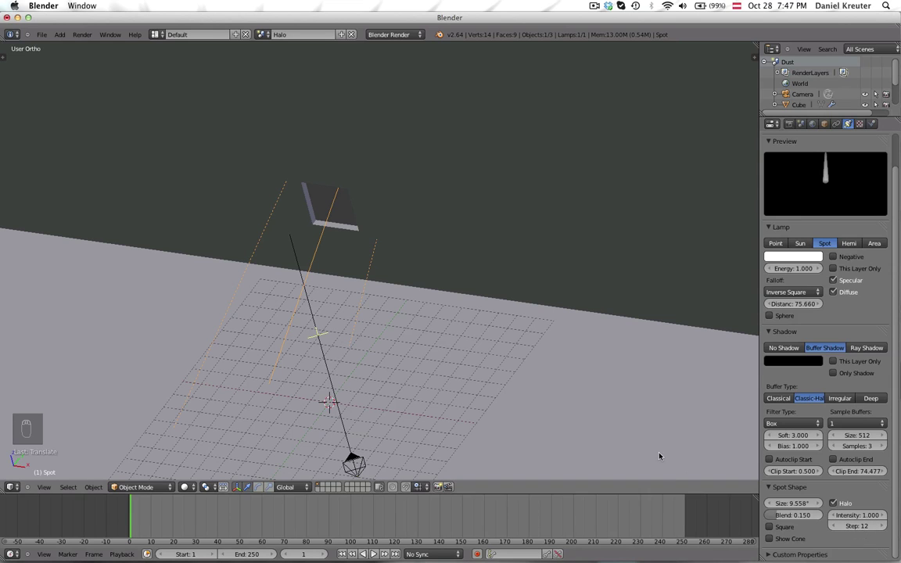
# Set the spot lamp's halo intensity to 0.2 and render the beam from the camera view.
pyautogui.moveTo(594, 378); pyautogui.dragTo(681, 415, button='middle')
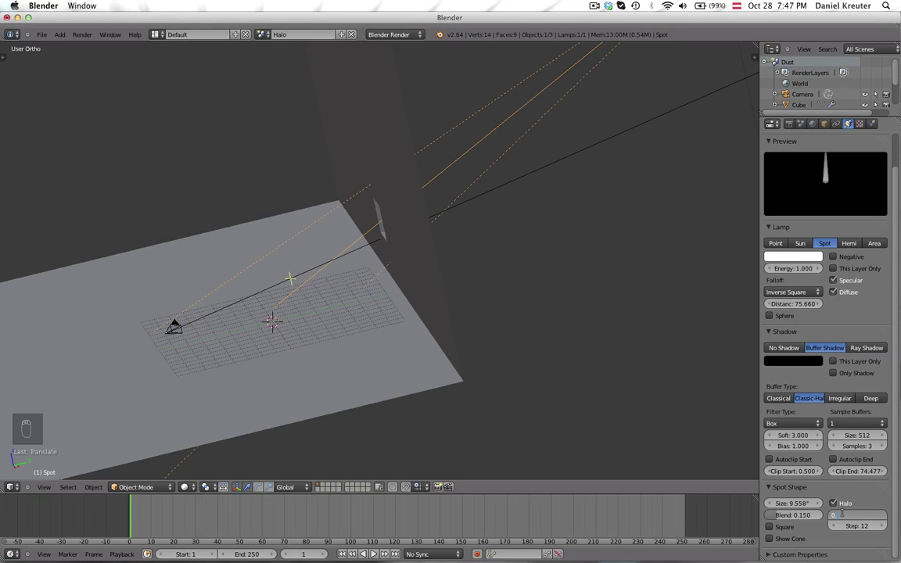
pyautogui.moveTo(117, 96); pyautogui.dragTo(226, 256, button='middle')
pyautogui.press('KP_0')
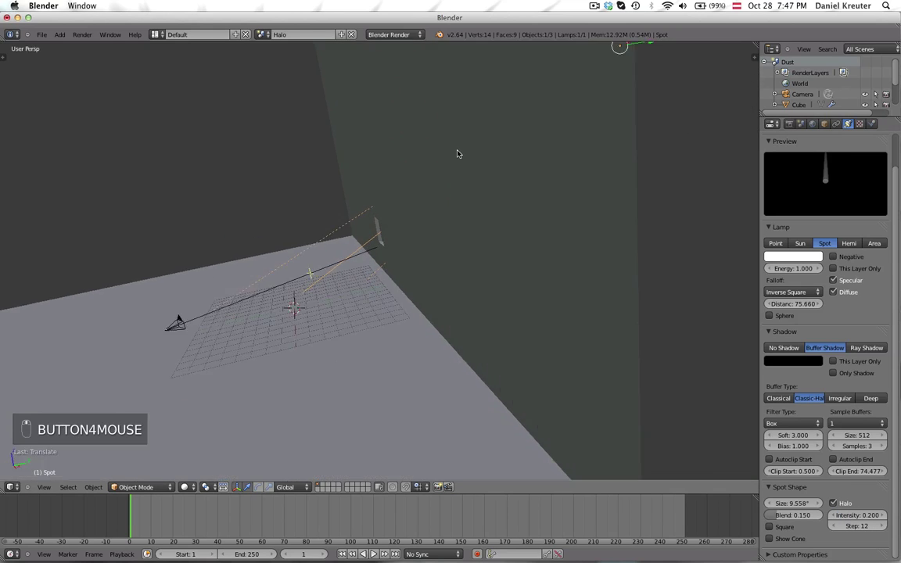
pyautogui.click(789, 123)
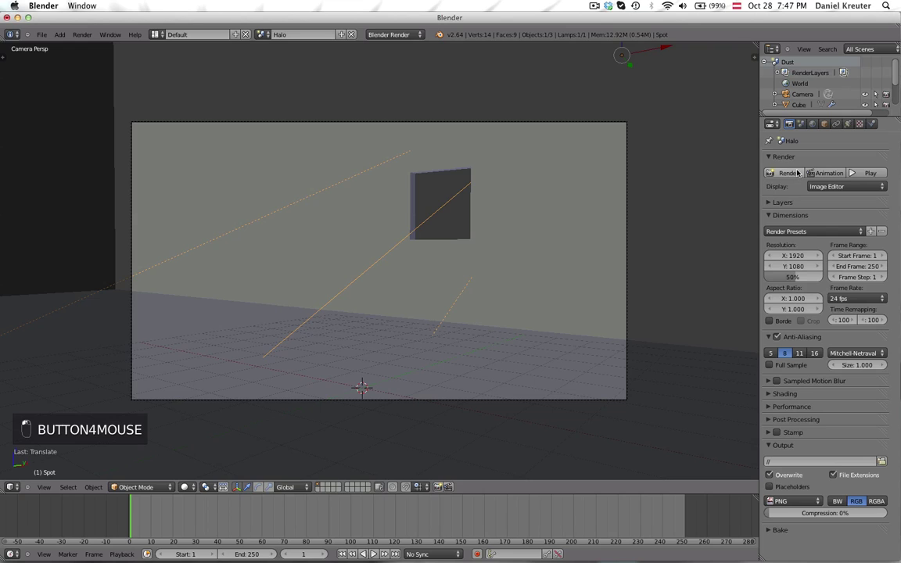
pyautogui.click(798, 173)
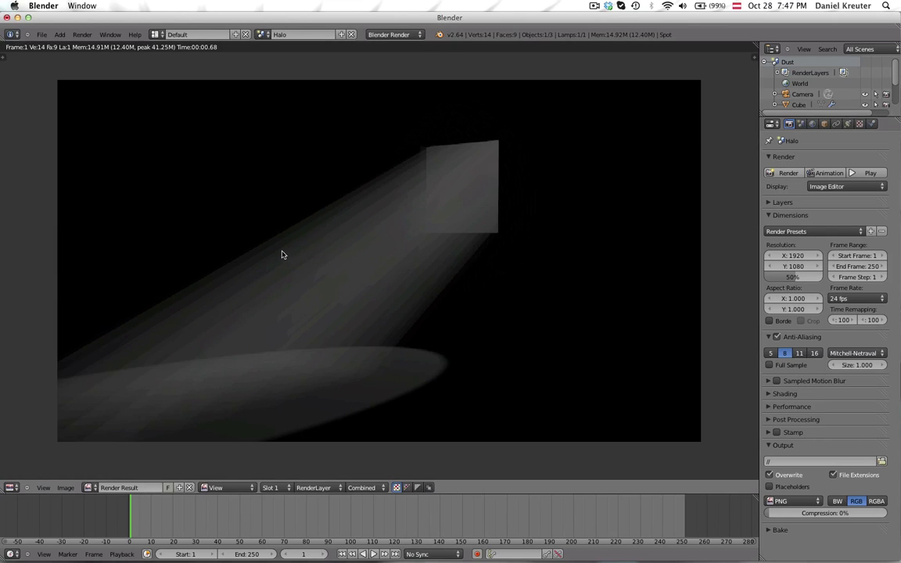
pyautogui.scroll(1, 294, 274)
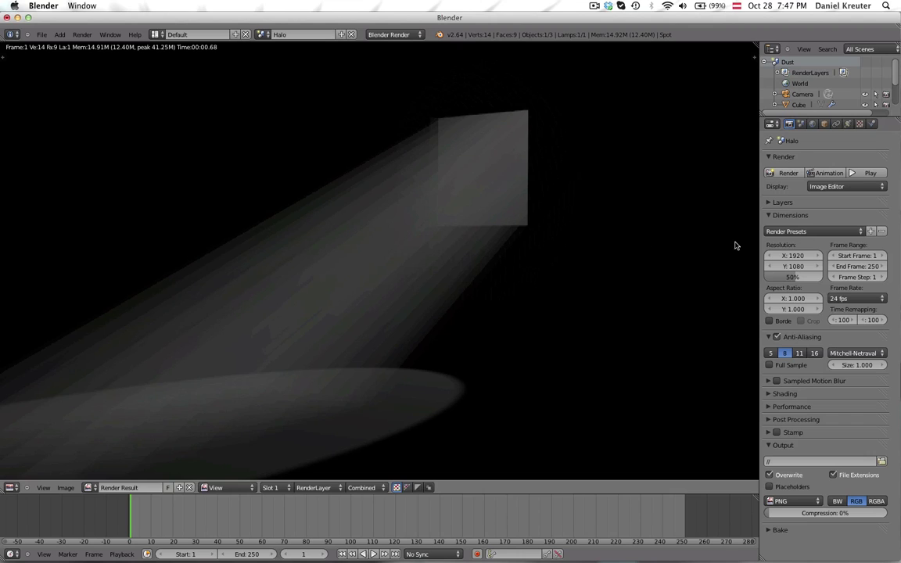
# Add a new world to the Halo scene and set its horizon colour to black.
pyautogui.click(813, 125)
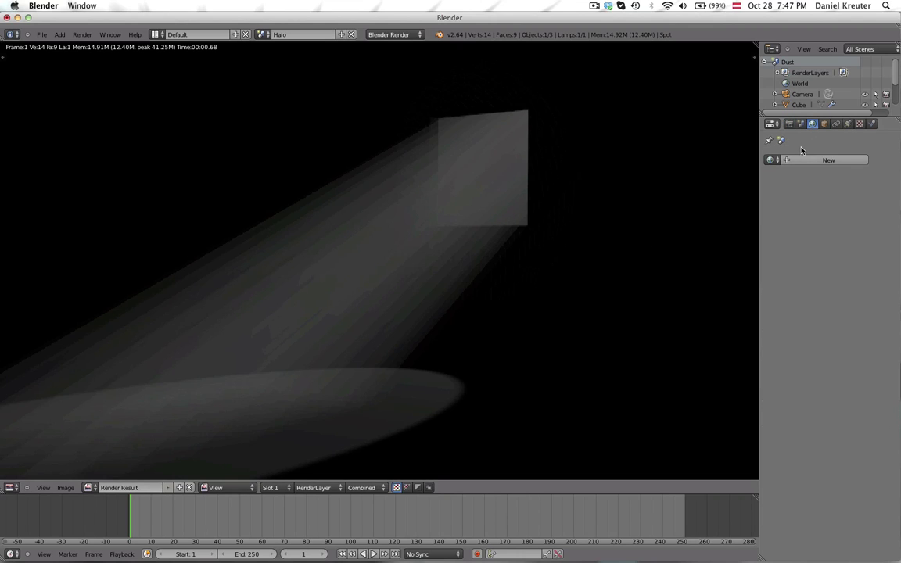
pyautogui.click(809, 159)
pyautogui.click(780, 305)
pyautogui.scroll(-2, 784, 301)
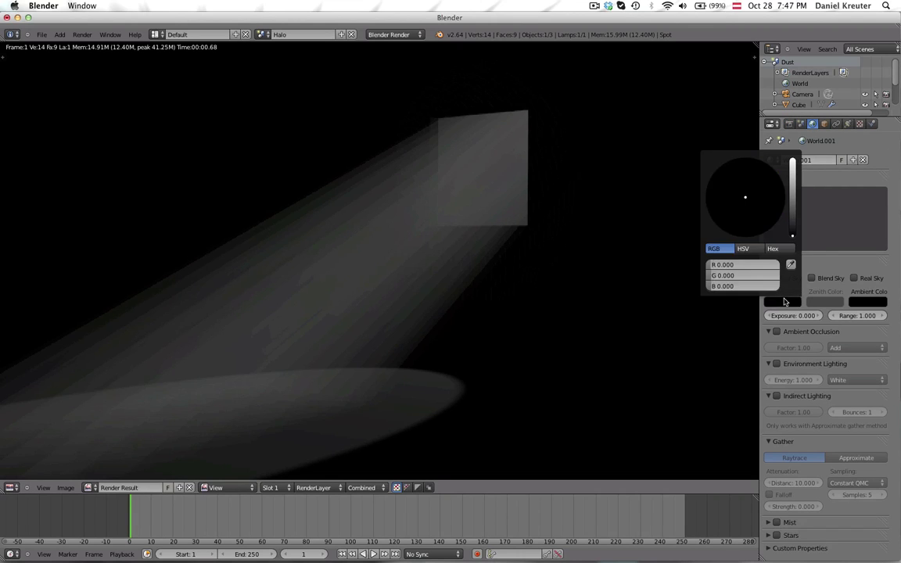
# Disable Solid, Sky, Edge, ZTransp and Strand for the render layer, keeping only Halo included, and render again.
pyautogui.click(790, 125)
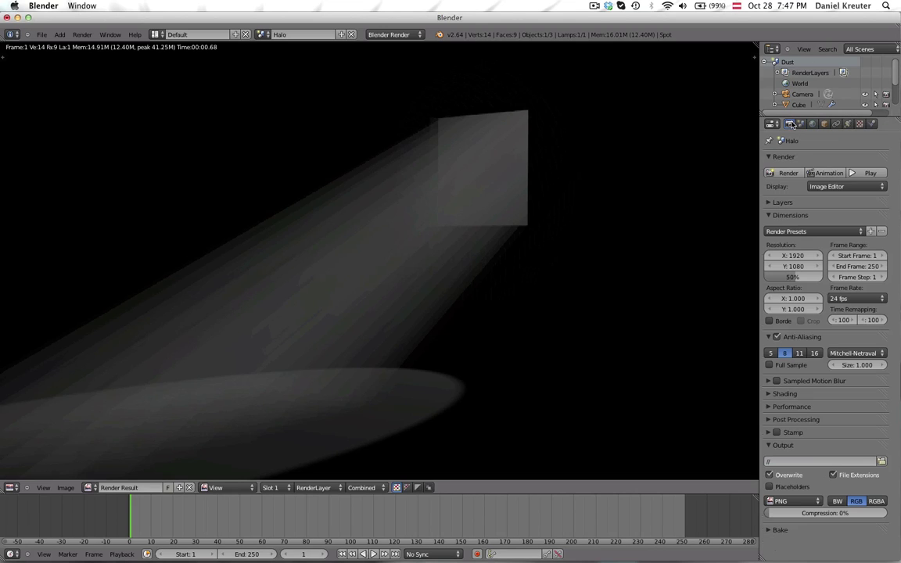
pyautogui.click(782, 202)
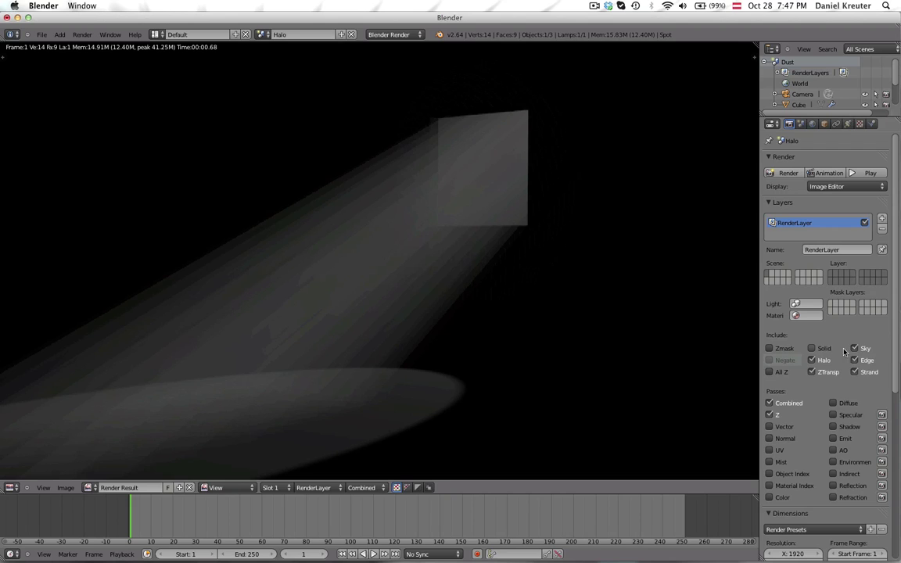
pyautogui.click(789, 174)
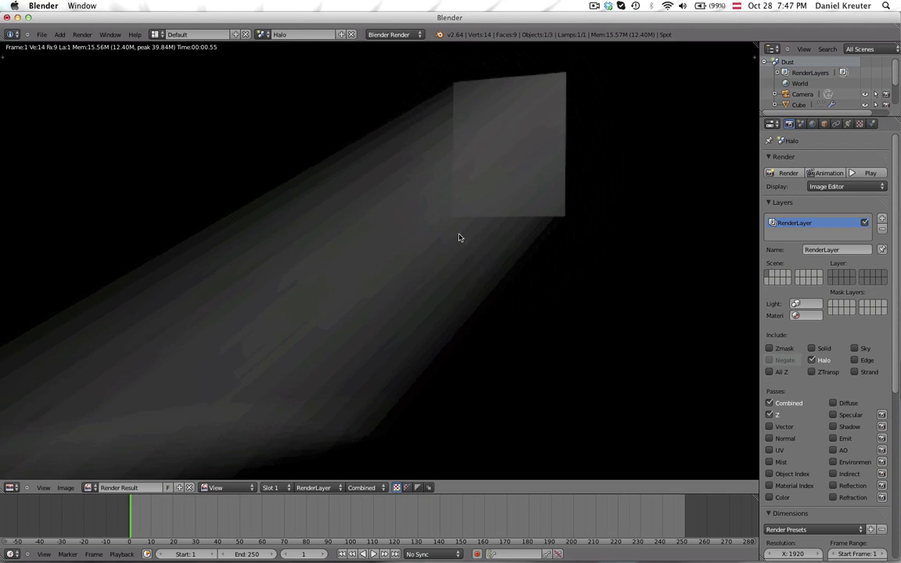
# Examine the rendered halo beam up close and as a whole for streaks and edge softness.
pyautogui.scroll(-2, 460, 237)
pyautogui.scroll(1, 462, 259)
pyautogui.scroll(6, 486, 261)
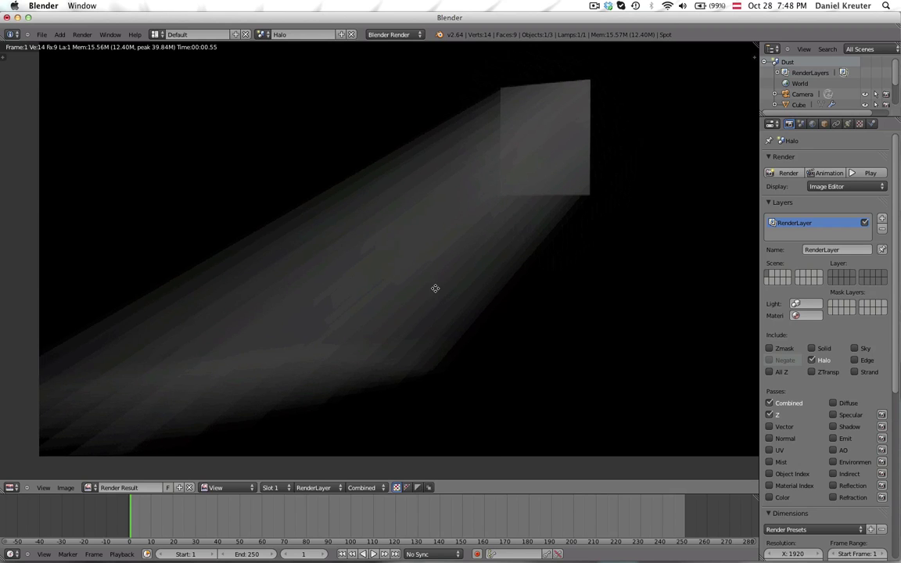
pyautogui.scroll(-4, 487, 195)
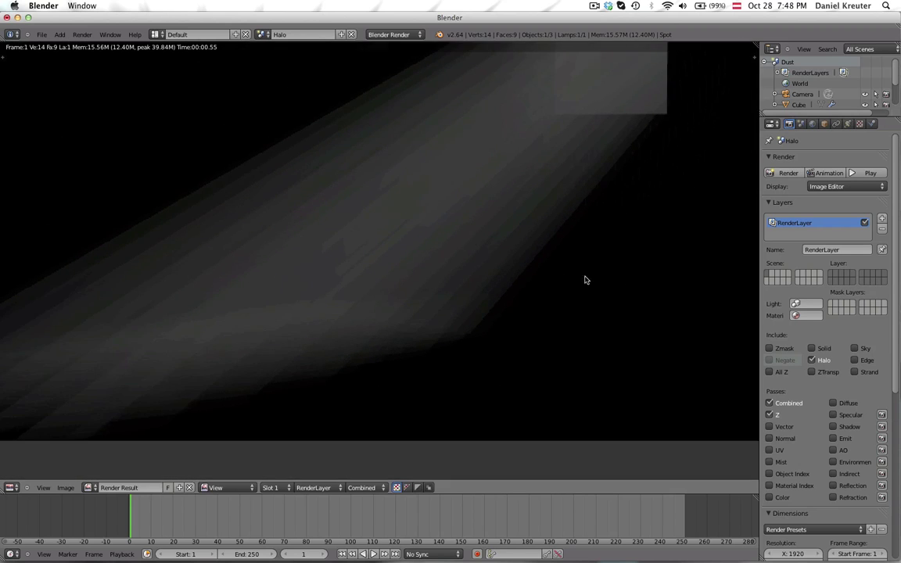
pyautogui.scroll(-4, 515, 278)
pyautogui.scroll(1, 520, 223)
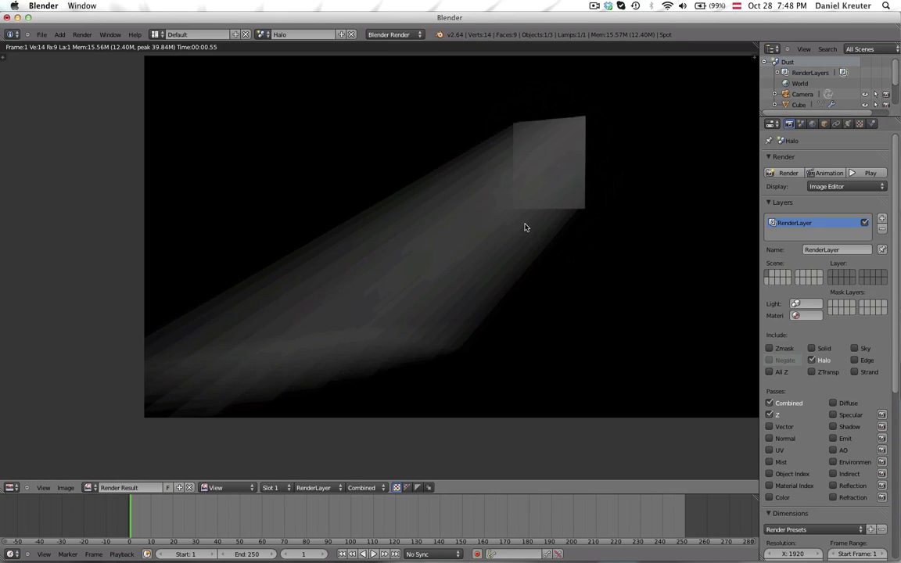
pyautogui.scroll(-1, 488, 235)
pyautogui.scroll(1, 489, 243)
pyautogui.scroll(-5, 531, 249)
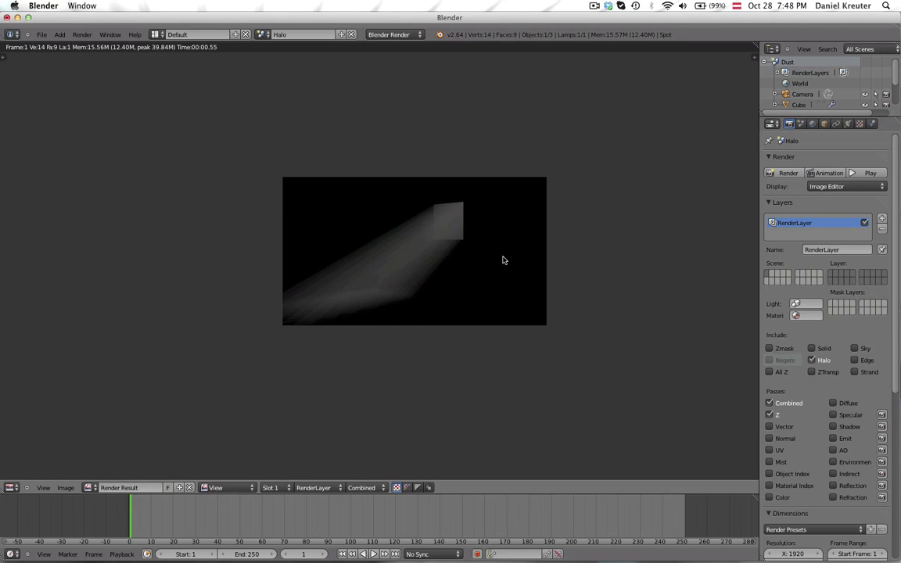
# Make a linked duplicate of the spot lamp just above the original in side view and rotate it towards the window.
pyautogui.press('Escape')
pyautogui.moveTo(445, 272); pyautogui.dragTo(349, 253, button='middle')
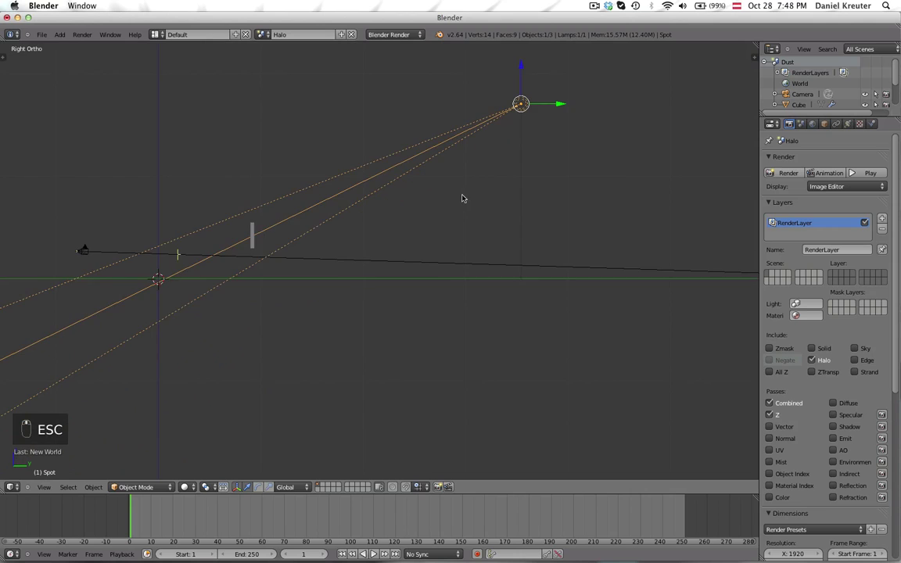
pyautogui.keyDown('shift'); pyautogui.moveTo(452, 210); pyautogui.dragTo(425, 267, button='middle'); pyautogui.keyUp('shift')
pyautogui.scroll(1, 516, 191)
pyautogui.keyDown('shift'); pyautogui.moveTo(538, 150); pyautogui.dragTo(557, 213, button='middle'); pyautogui.keyUp('shift')
pyautogui.scroll(1, 583, 180)
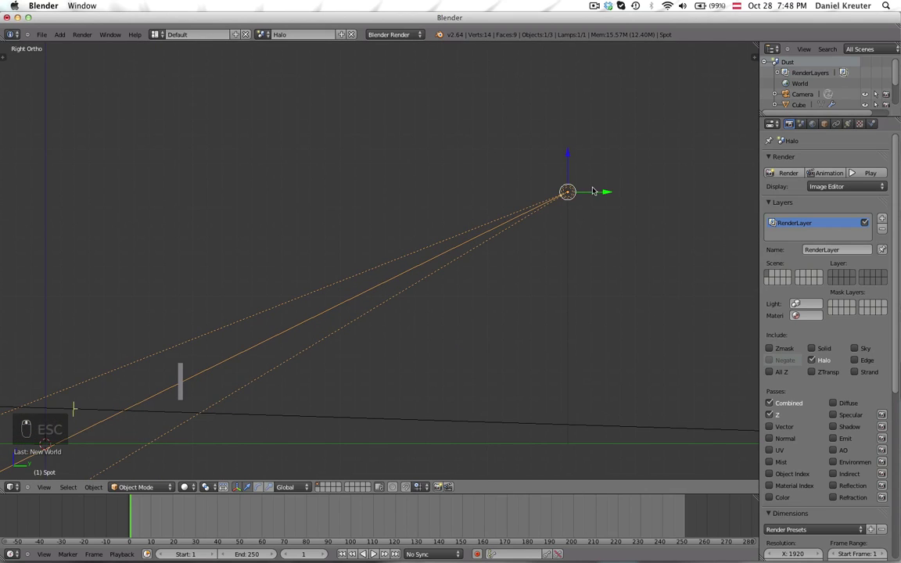
pyautogui.hotkey('alt', 'd')
pyautogui.click(583, 190)
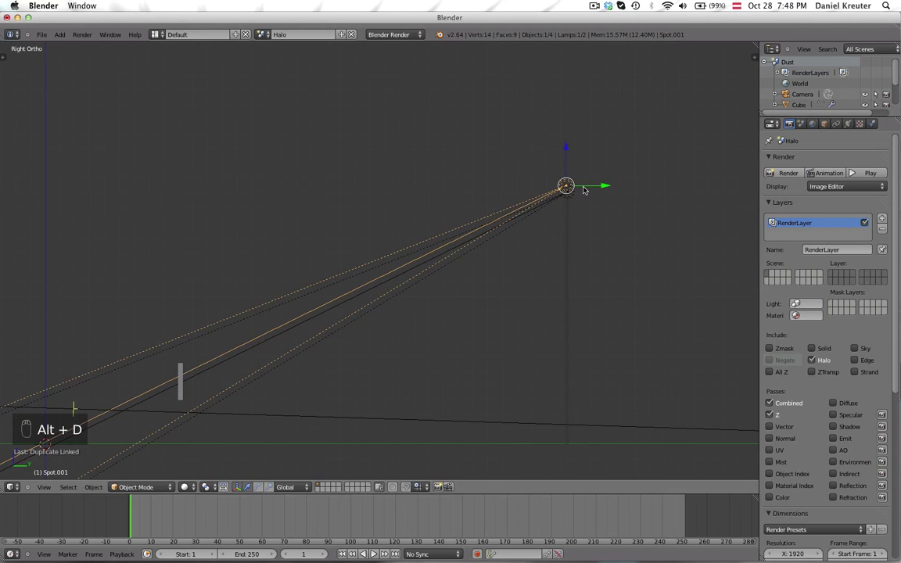
pyautogui.press('r')
pyautogui.click(193, 342)
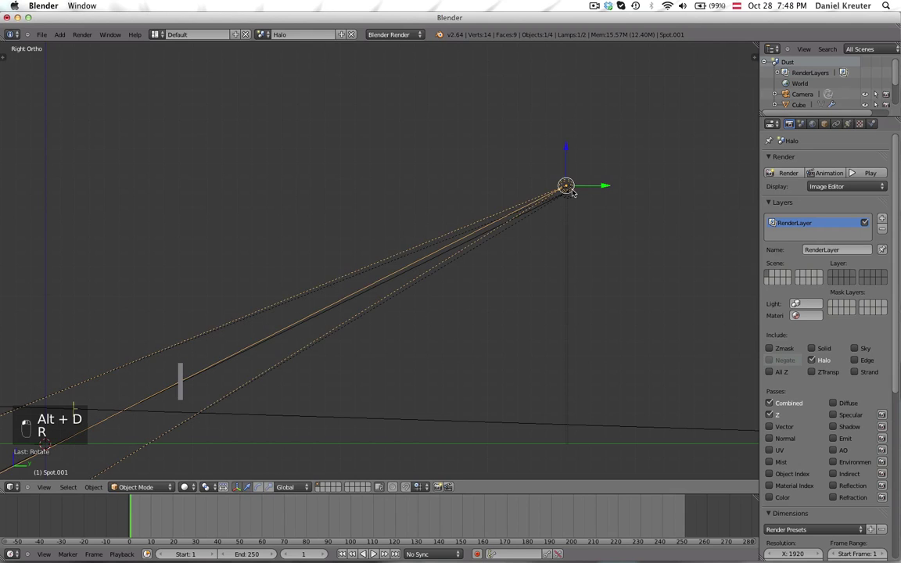
# Move the duplicated spot lamp closer to the original so that the two nearly overlap.
pyautogui.keyDown('shift'); pyautogui.rightClick(572, 193); pyautogui.keyUp('shift')
pyautogui.keyDown('shift'); pyautogui.moveTo(572, 194); pyautogui.dragTo(448, 227, button='middle'); pyautogui.keyUp('shift')
pyautogui.scroll(4, 447, 227)
pyautogui.rightClick(517, 167)
pyautogui.keyDown('shift'); pyautogui.moveTo(518, 166); pyautogui.dragTo(402, 227, button='middle'); pyautogui.keyUp('shift')
pyautogui.scroll(3, 403, 219)
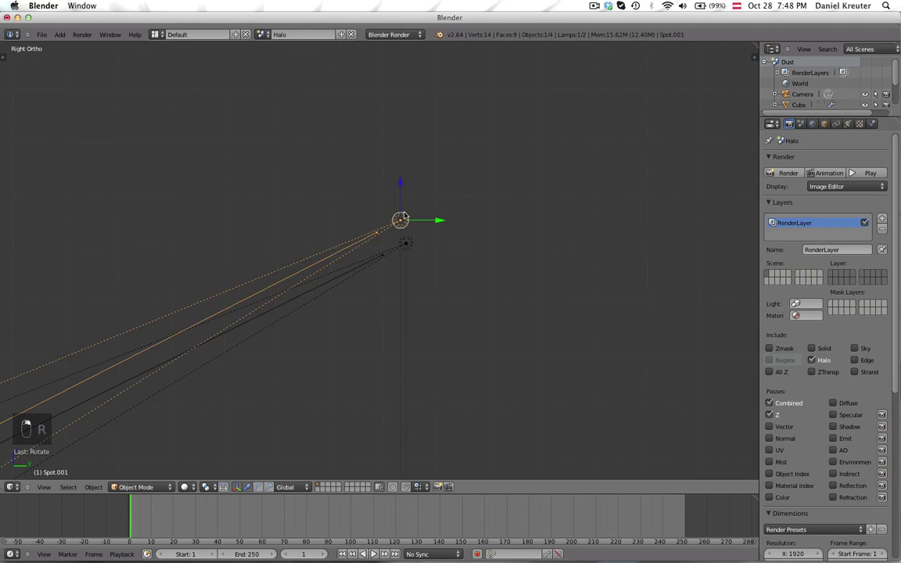
pyautogui.scroll(4, 413, 198)
pyautogui.press('g')
pyautogui.click(423, 235)
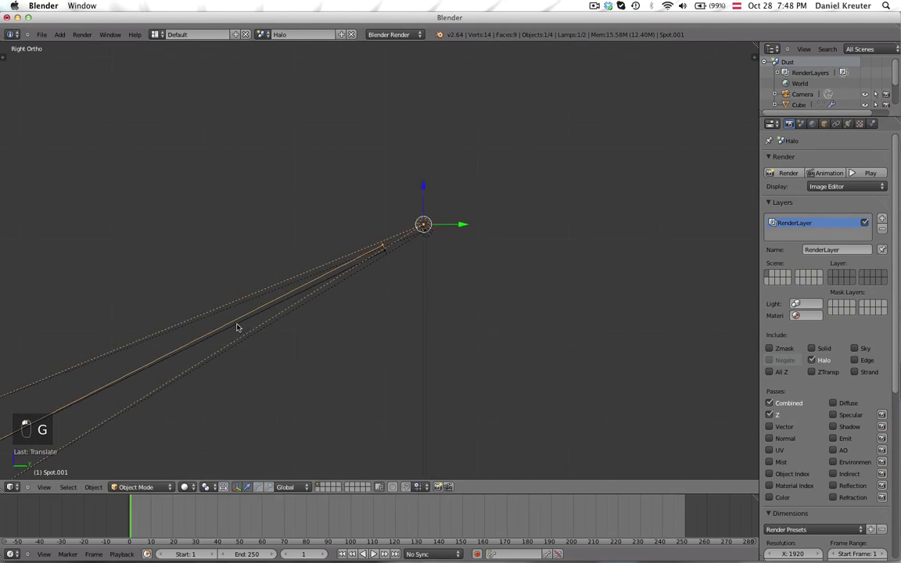
# Rotate the duplicated spot lamp slightly so its cone is aimed through the window opening.
pyautogui.keyDown('shift'); pyautogui.moveTo(237, 326); pyautogui.dragTo(520, 174, button='middle'); pyautogui.keyUp('shift')
pyautogui.scroll(-8, 485, 226)
pyautogui.keyDown('shift'); pyautogui.moveTo(291, 338); pyautogui.dragTo(425, 282, button='middle'); pyautogui.keyUp('shift')
pyautogui.scroll(7, 407, 296)
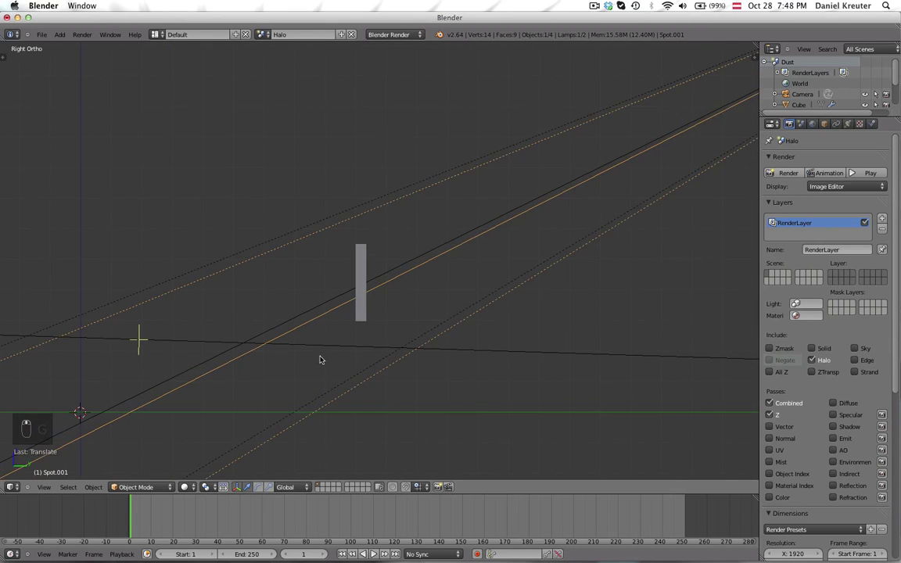
pyautogui.press('r')
pyautogui.click(630, 201)
pyautogui.scroll(-5, 493, 257)
pyautogui.scroll(5, 473, 258)
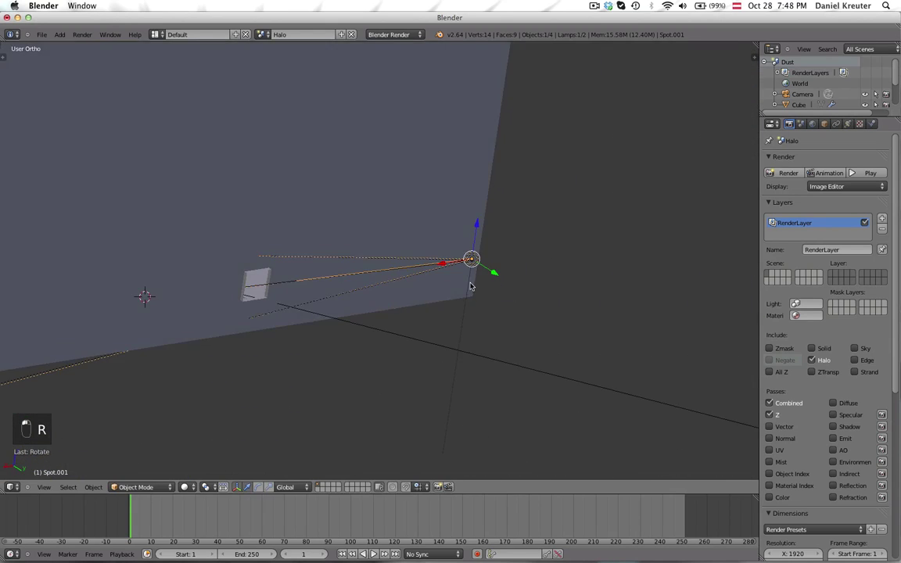
# Select both spot lamps, make linked duplicates slightly below them, and rotate the copies to aim through the window.
pyautogui.scroll(-5, 550, 231)
pyautogui.keyDown('shift'); pyautogui.moveTo(551, 218); pyautogui.dragTo(528, 176, button='middle'); pyautogui.keyUp('shift')
pyautogui.scroll(5, 346, 324)
pyautogui.keyDown('shift'); pyautogui.rightClick(494, 203); pyautogui.keyUp('shift')
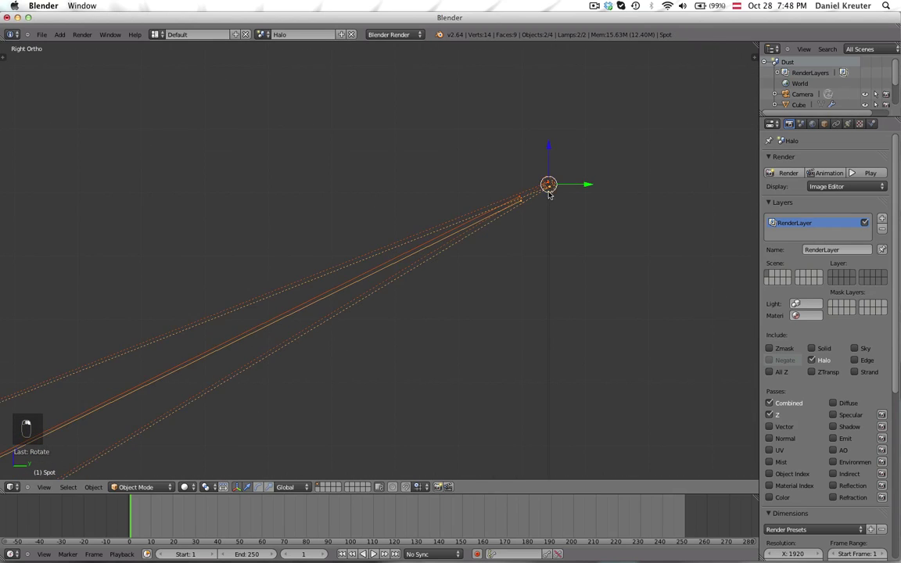
pyautogui.scroll(-3, 557, 168)
pyautogui.hotkey('alt', 'd')
pyautogui.click(544, 175)
pyautogui.scroll(2, 543, 175)
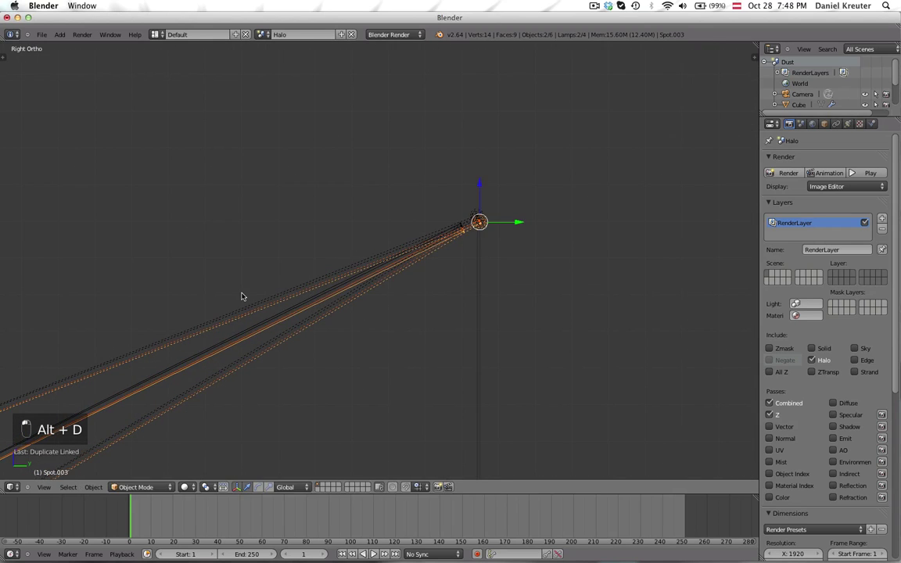
pyautogui.press('r')
pyautogui.click(241, 294)
pyautogui.keyDown('shift'); pyautogui.moveTo(242, 293); pyautogui.dragTo(317, 219, button='middle'); pyautogui.keyUp('shift')
pyautogui.scroll(4, 352, 223)
# In back view, make a linked duplicate of the selected lamp pair slightly to the side and rotate it towards the window.
pyautogui.hotkey('alt', 'd')
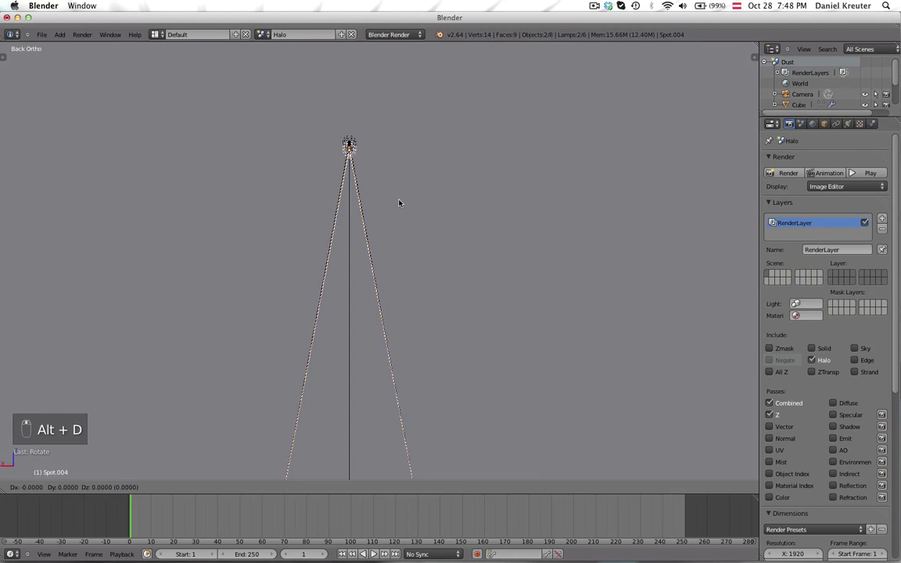
pyautogui.click(423, 175)
pyautogui.keyDown('shift'); pyautogui.scroll(-5, 470, 188); pyautogui.keyUp('shift')
pyautogui.press('r')
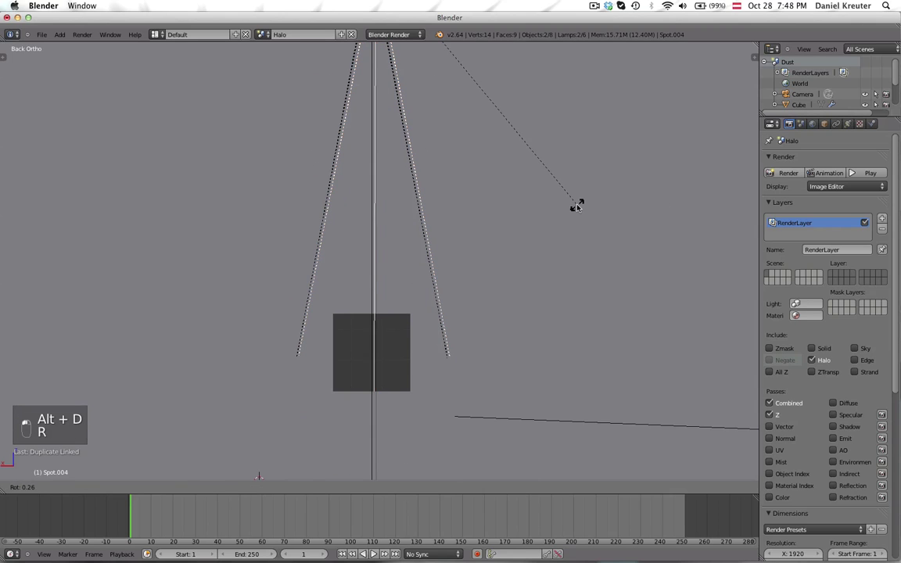
pyautogui.click(577, 208)
# Make another linked duplicate of the lamp pair farther to the side, then rotate and shift it to aim at the window.
pyautogui.keyDown('shift'); pyautogui.scroll(5, 455, 229); pyautogui.keyUp('shift')
pyautogui.hotkey('alt', 'd')
pyautogui.click(535, 161)
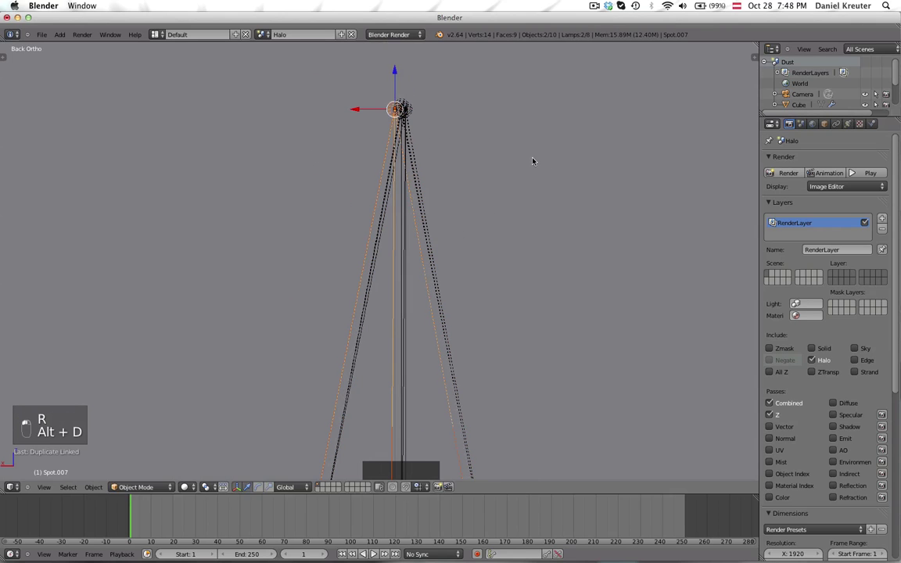
pyautogui.press('r')
pyautogui.click(551, 155)
pyautogui.press('g')
pyautogui.click(551, 154)
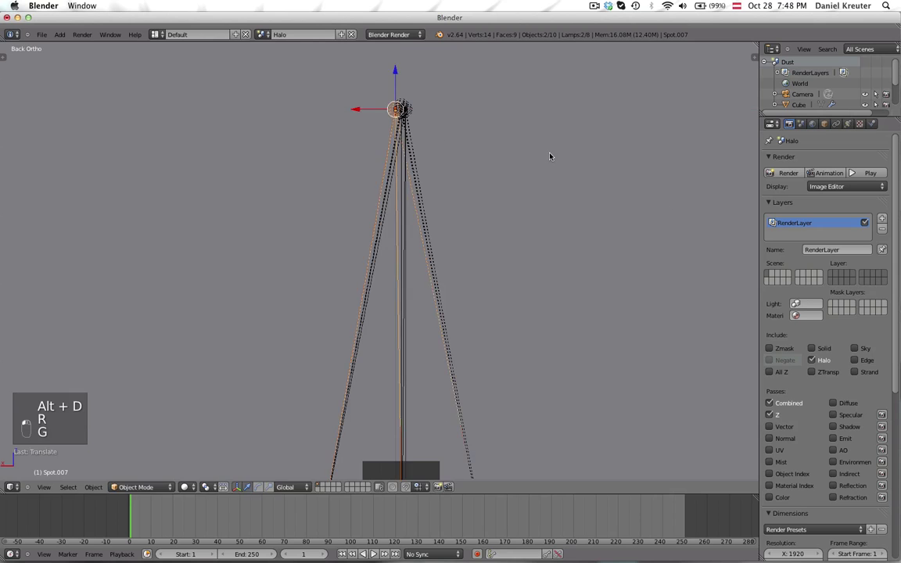
# Select all eight spot lamps and make linked duplicates of them with a small sideways offset.
pyautogui.press('a')
pyautogui.moveTo(551, 154); pyautogui.dragTo(569, 313, button='middle')
pyautogui.press('a')
pyautogui.press('b')
pyautogui.press('a')
pyautogui.press('b')
pyautogui.moveTo(640, 359); pyautogui.dragTo(576, 248)
pyautogui.press('ctrl+KP_1')
pyautogui.scroll(4, 463, 205)
pyautogui.hotkey('alt', 'd')
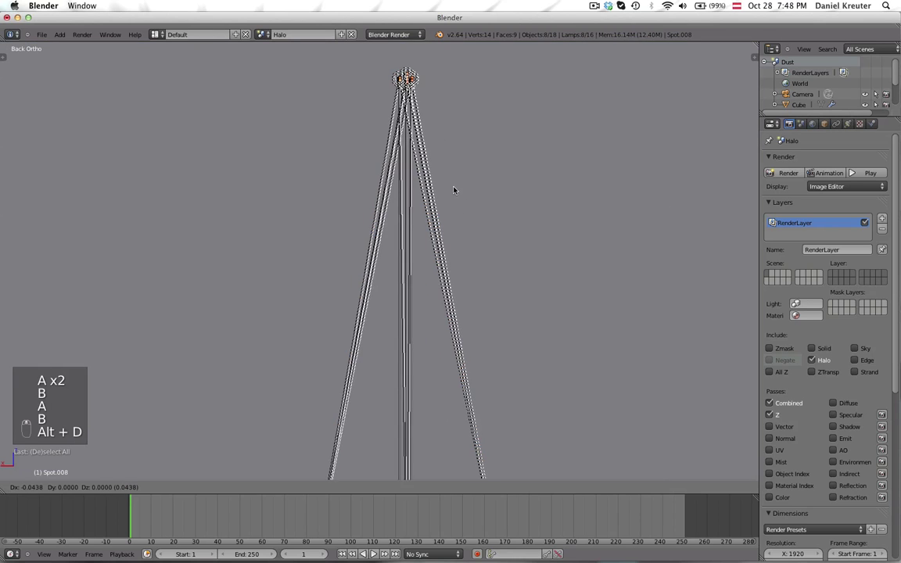
pyautogui.click(452, 190)
pyautogui.moveTo(453, 190); pyautogui.dragTo(516, 279, button='middle')
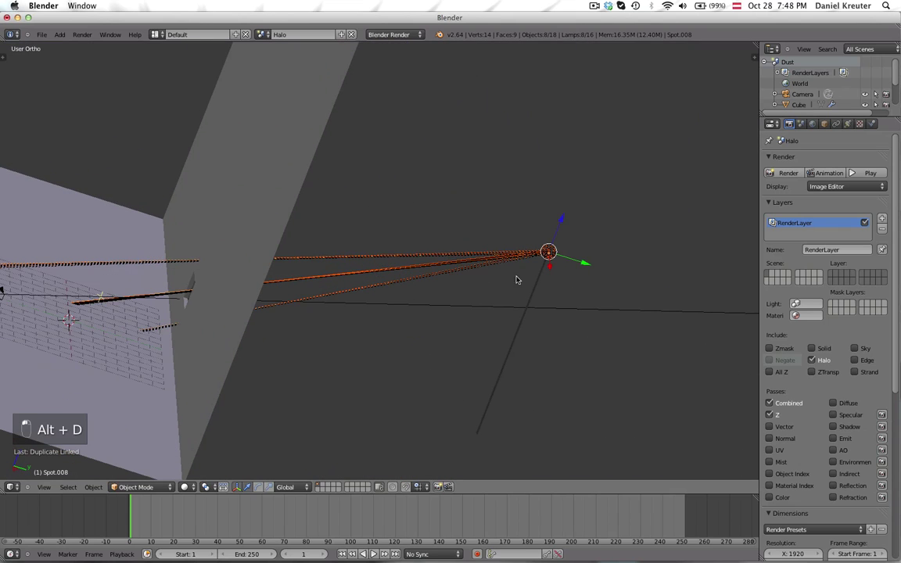
# Set the energy of the shared spot lamp data to 0.2.
pyautogui.rightClick(597, 252)
pyautogui.click(849, 124)
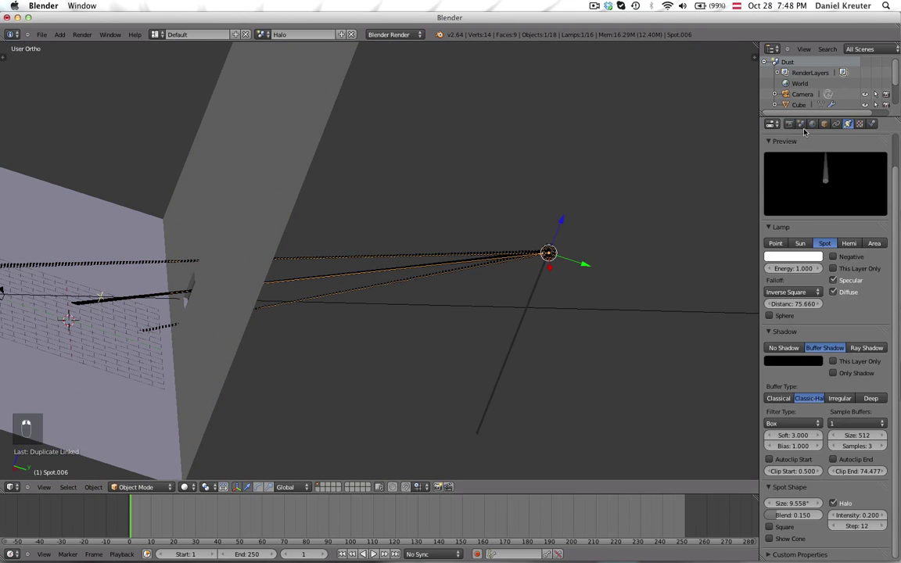
pyautogui.scroll(2, 814, 219)
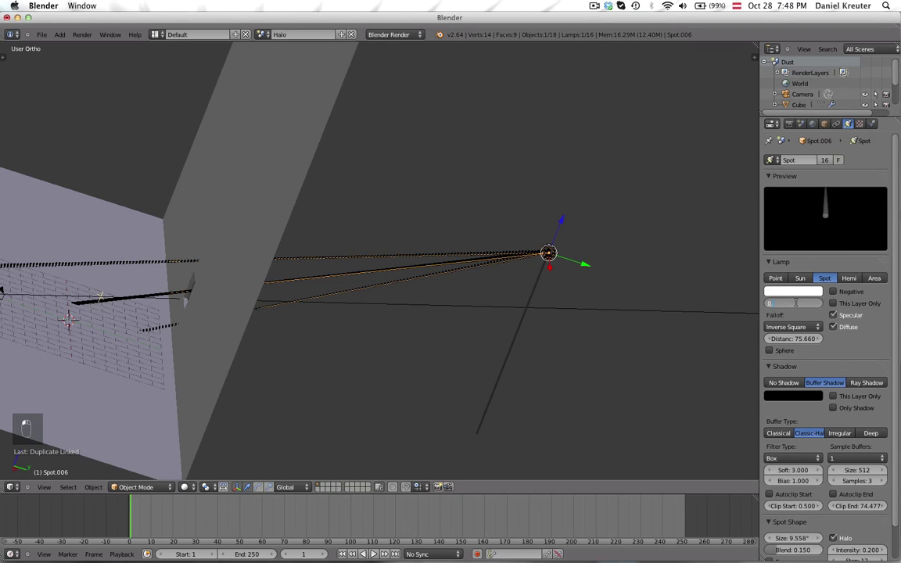
pyautogui.write('2')
pyautogui.press('Return')
# Render the combined halo beam of all the spot lamps from the camera view.
pyautogui.rightClick(545, 244)
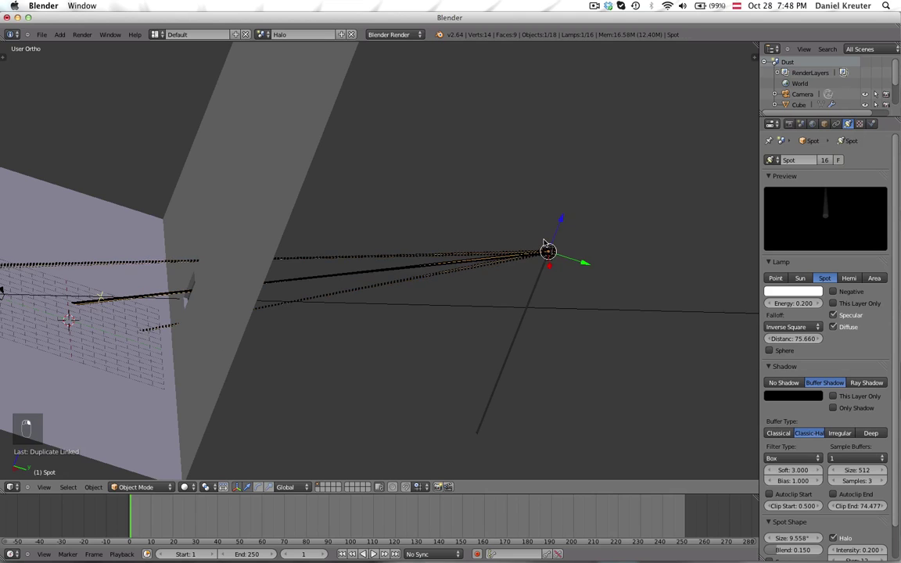
pyautogui.press('KP_0')
pyautogui.click(790, 124)
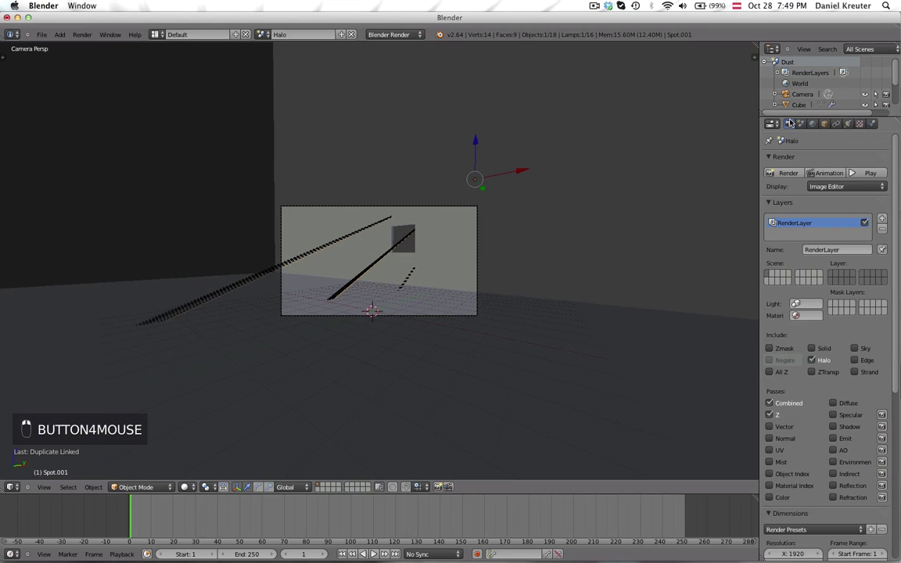
pyautogui.click(788, 174)
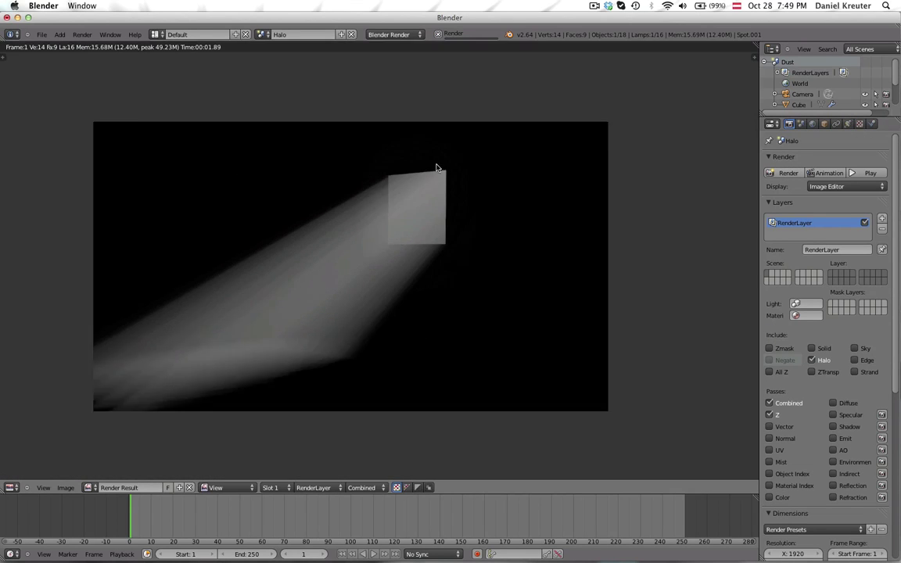
# Examine the rendered halo beam up close and as a whole for smoothness, and return to the 3D scene.
pyautogui.scroll(-1, 362, 252)
pyautogui.scroll(1, 454, 209)
pyautogui.scroll(1, 360, 266)
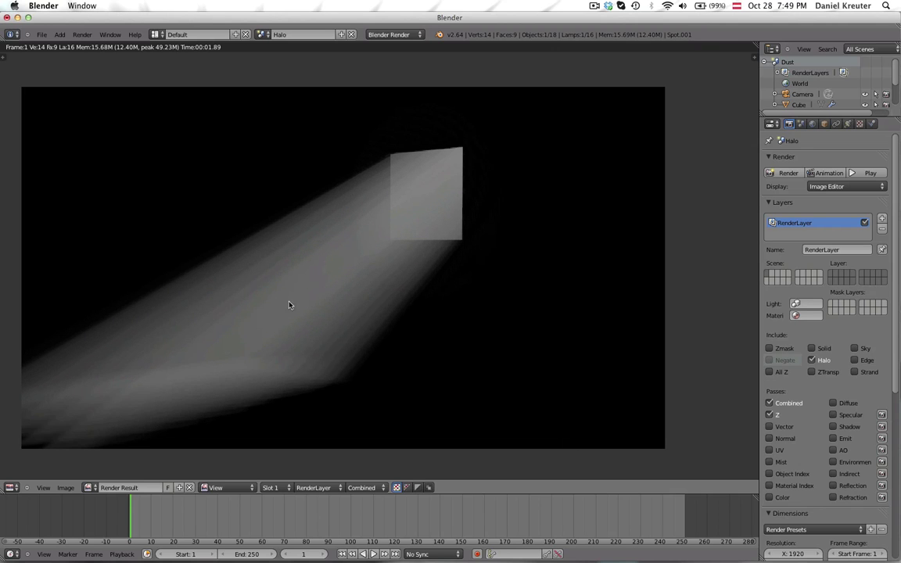
pyautogui.scroll(4, 261, 306)
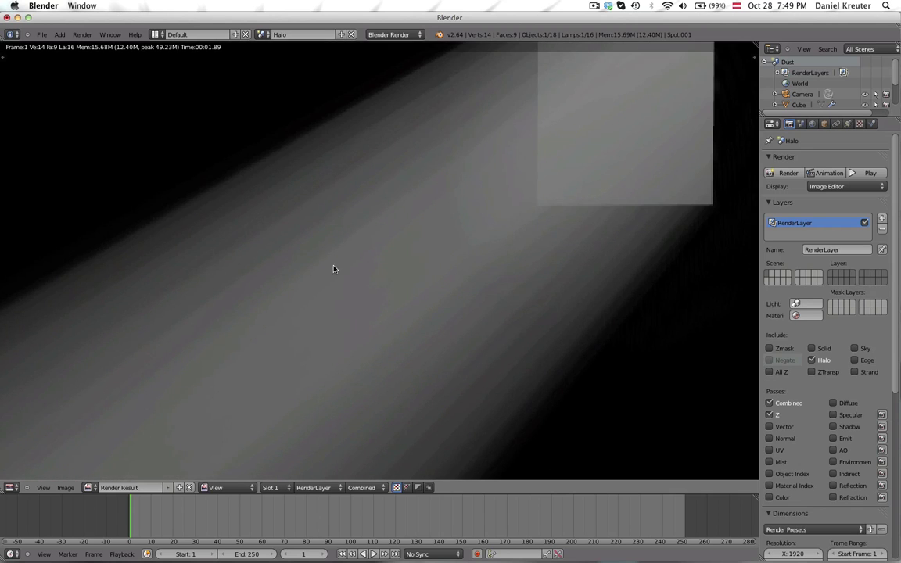
pyautogui.scroll(-5, 333, 270)
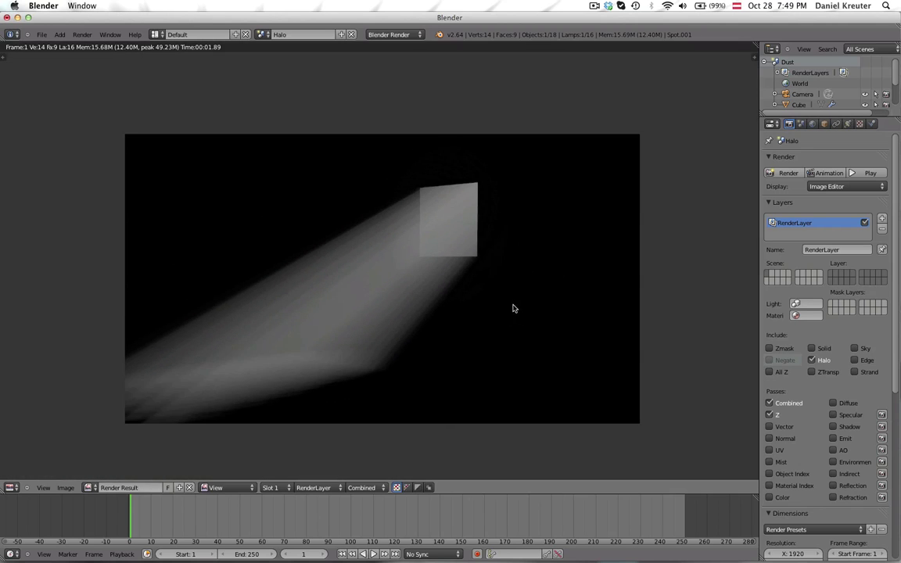
pyautogui.press('Escape')
# Select one of the clustered spot lamps and enable proportional editing with Random falloff.
pyautogui.moveTo(568, 204); pyautogui.dragTo(571, 254, button='middle')
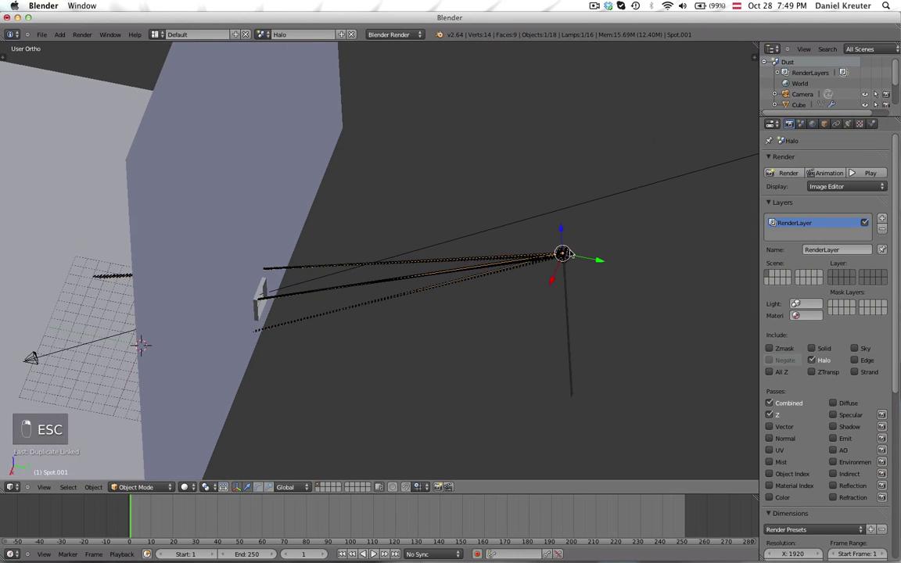
pyautogui.rightClick(570, 253)
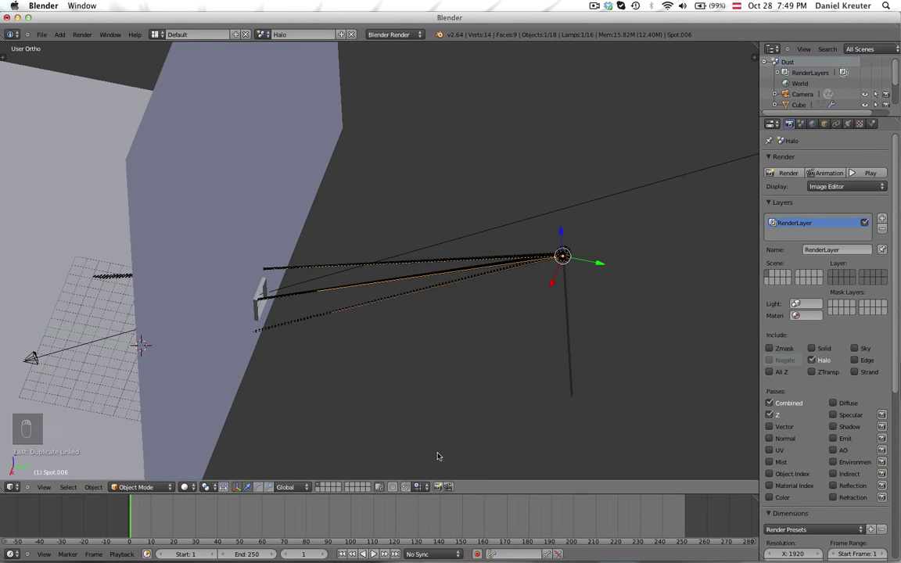
pyautogui.click(394, 487)
pyautogui.click(406, 488)
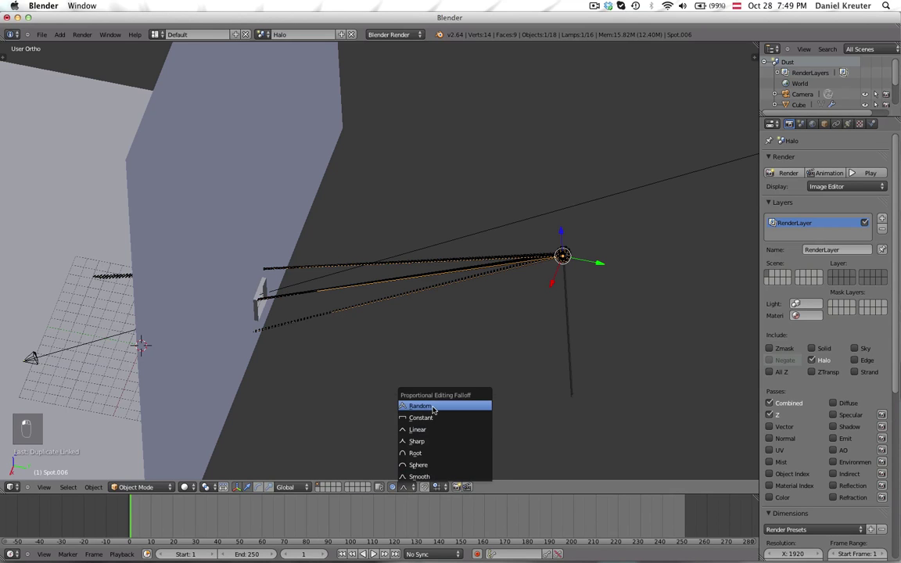
pyautogui.click(433, 405)
# Nudge the clustered spot lamps several times with random proportional influence to scatter them slightly, and render the halo beam again.
pyautogui.moveTo(433, 405); pyautogui.dragTo(376, 305, button='middle')
pyautogui.press('g')
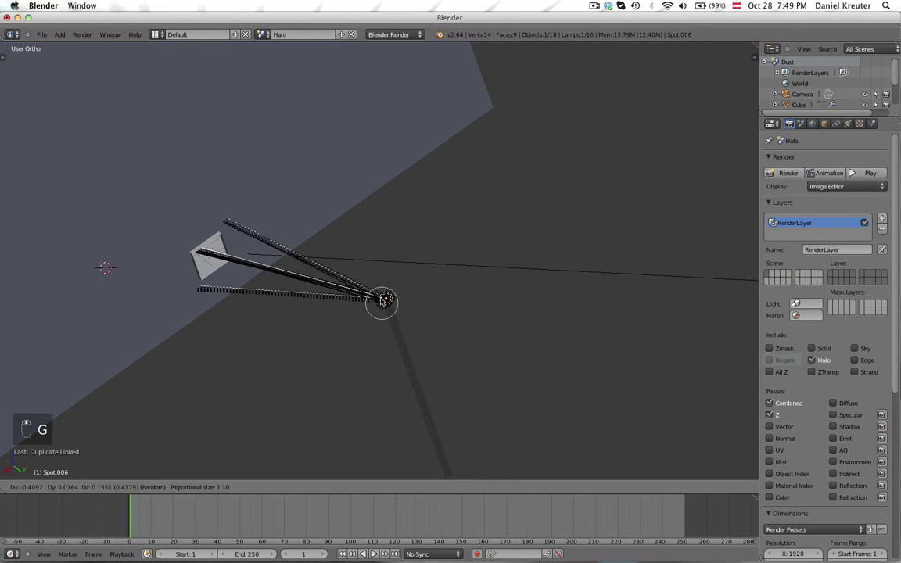
pyautogui.scroll(-4, 382, 302)
pyautogui.click(382, 302)
pyautogui.press('g')
pyautogui.click(381, 302)
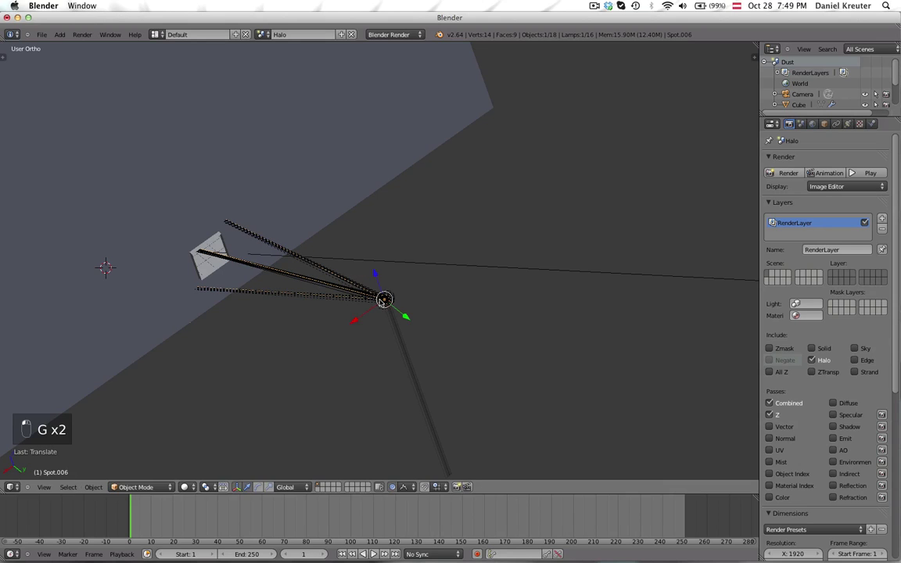
pyautogui.press('g')
pyautogui.click(382, 302)
pyautogui.press('Tab')
pyautogui.press('F12')
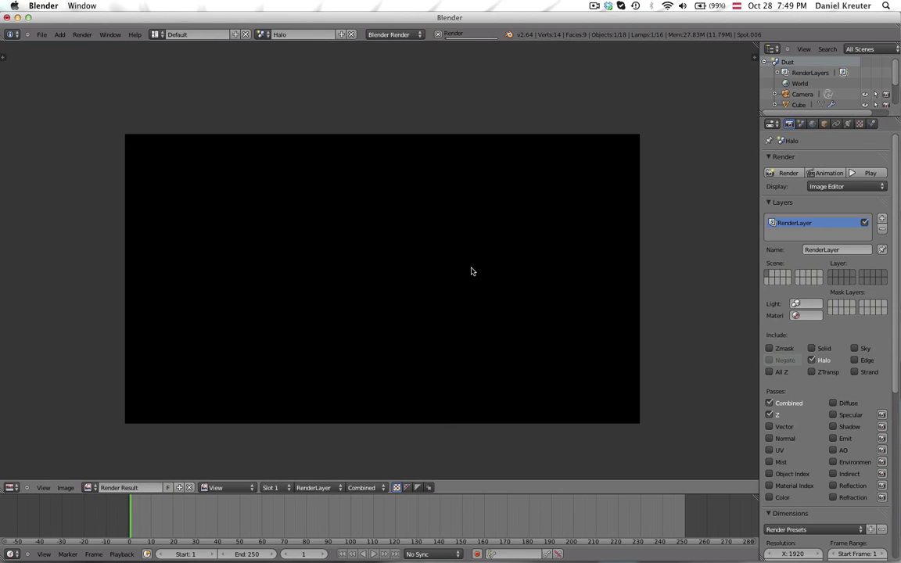
# Nudge the halo spot lamp's position slightly and re-render the Halo scene to examine the light beam.
pyautogui.scroll(-3, 382, 268)
pyautogui.scroll(1, 254, 354)
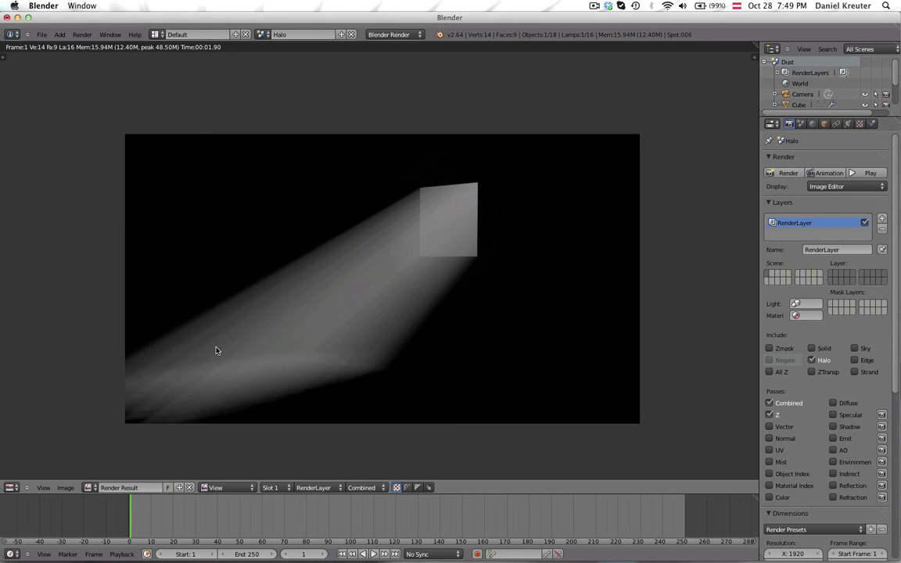
pyautogui.press('Escape')
pyautogui.moveTo(513, 285); pyautogui.dragTo(415, 281, button='middle')
pyautogui.press('g')
pyautogui.click(415, 281)
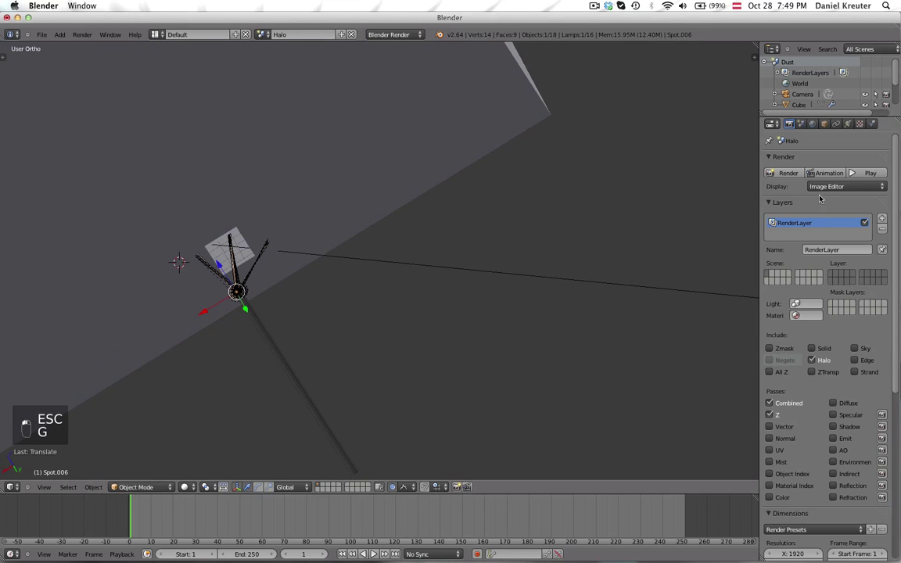
pyautogui.click(789, 173)
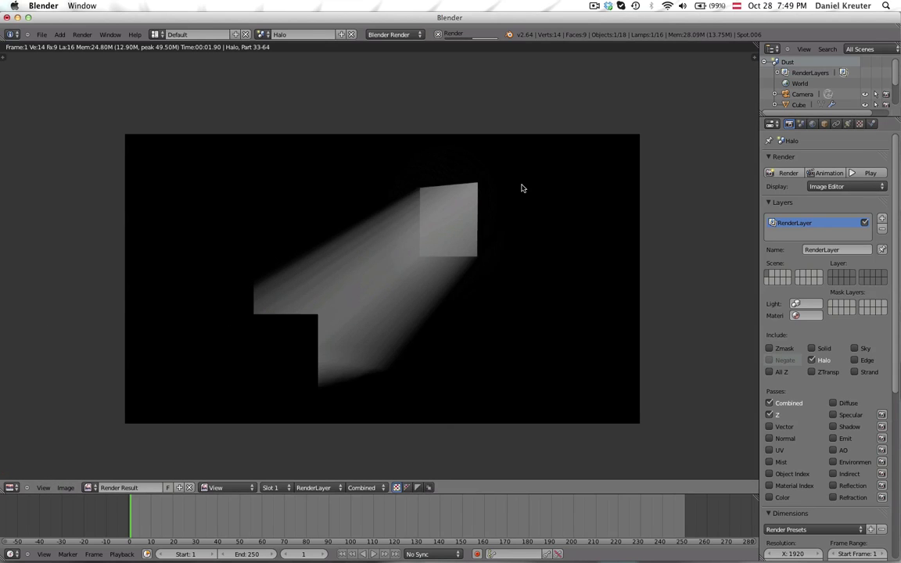
pyautogui.scroll(1, 543, 173)
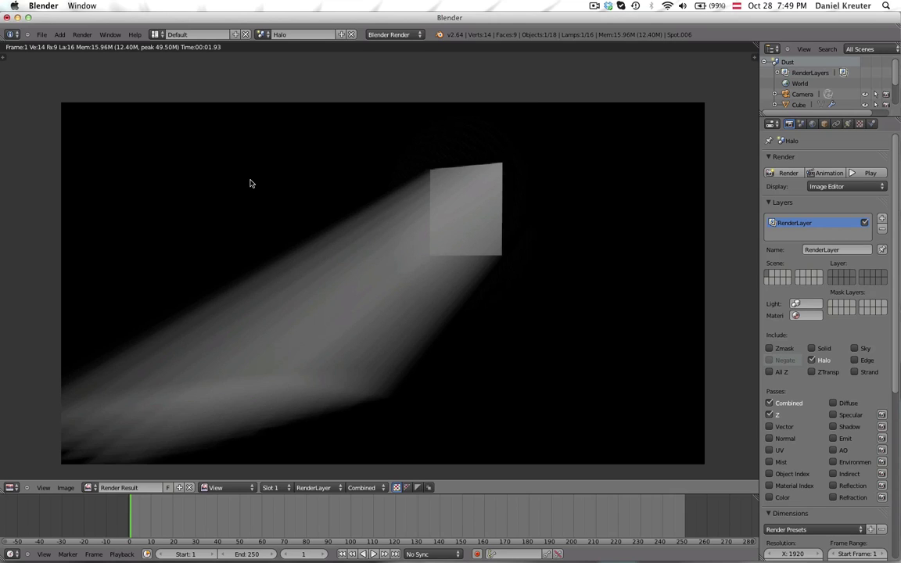
# Select the wall-and-floor mesh in the Halo scene and create a new empty scene.
pyautogui.press('Escape')
pyautogui.moveTo(258, 183); pyautogui.dragTo(258, 102, button='middle')
pyautogui.press('a')
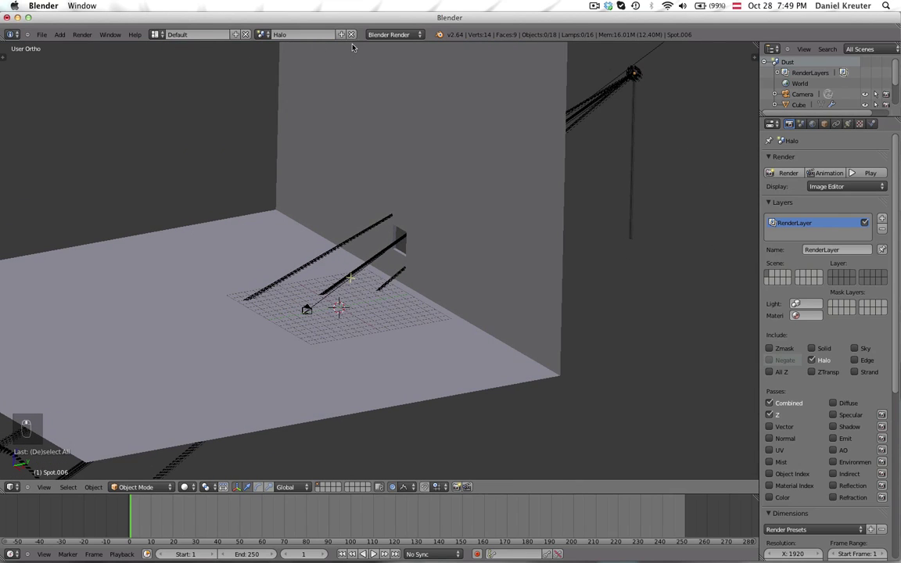
pyautogui.rightClick(317, 121)
pyautogui.press('g')
pyautogui.rightClick(317, 215)
pyautogui.moveTo(317, 215); pyautogui.dragTo(317, 259, button='middle')
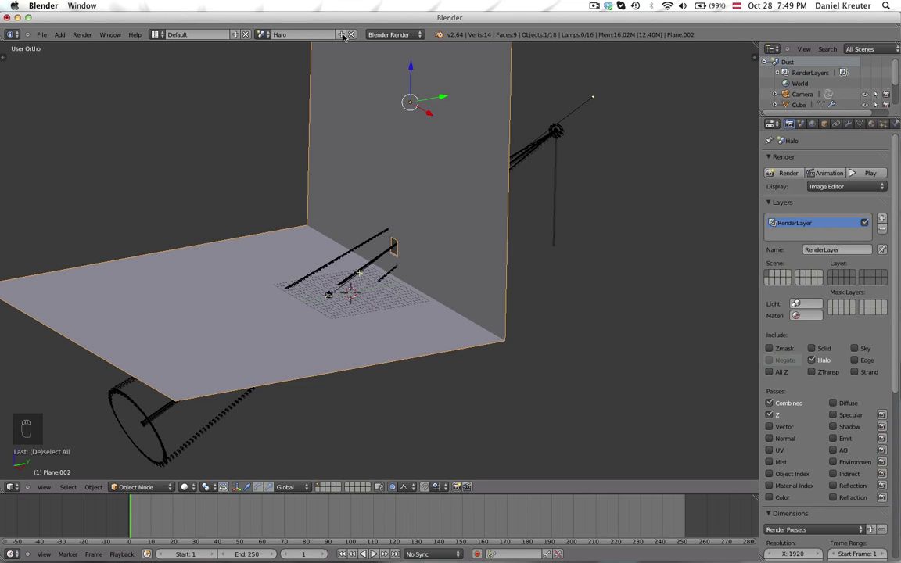
pyautogui.click(342, 35)
pyautogui.click(308, 52)
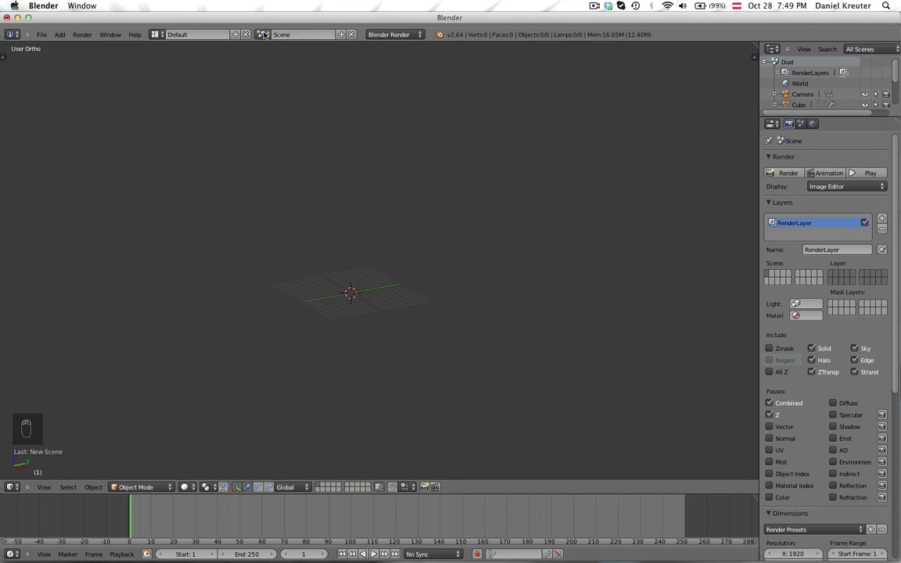
# Return to the Halo scene and link its selected wall-and-floor mesh to the scene named Scene.
pyautogui.click(264, 34)
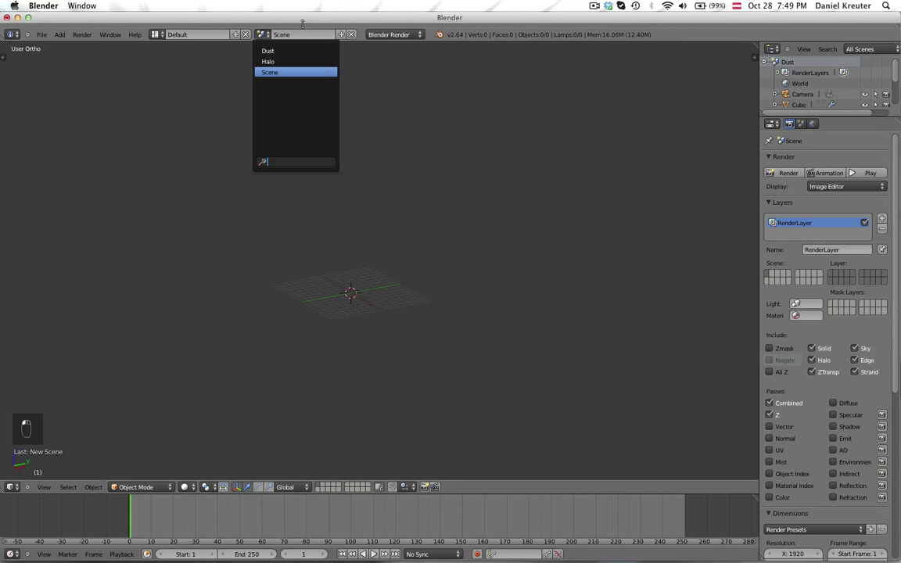
pyautogui.click(264, 35)
pyautogui.click(270, 61)
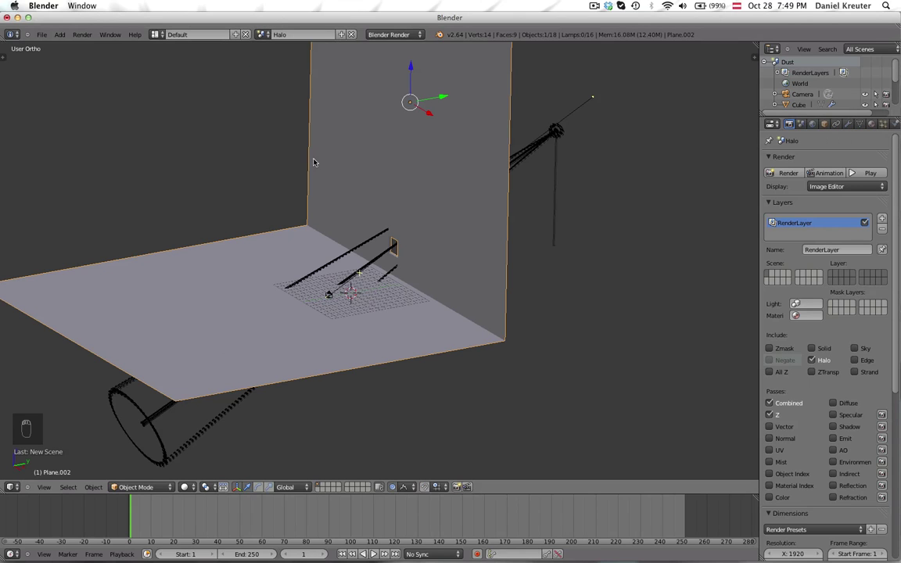
pyautogui.click(264, 35)
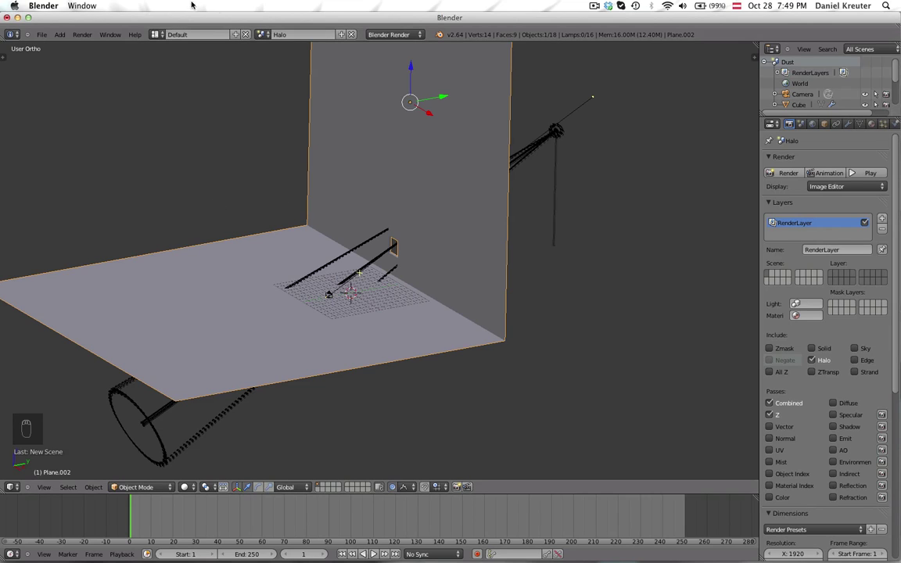
pyautogui.hotkey('ctrl', 'l')
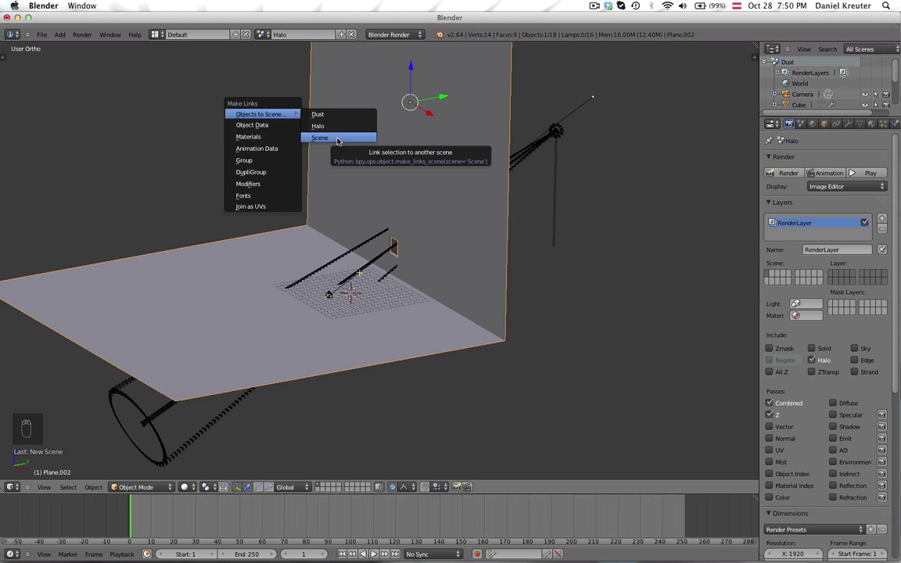
pyautogui.click(338, 141)
# Switch to the scene named Scene, inspect the linked wall-and-floor mesh and deselect it.
pyautogui.click(263, 34)
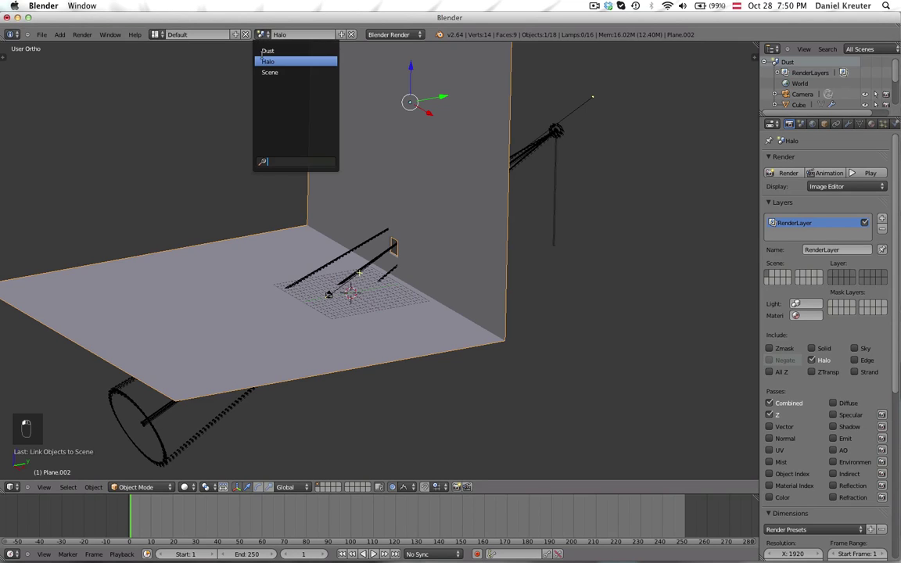
pyautogui.click(262, 72)
pyautogui.scroll(-2, 317, 212)
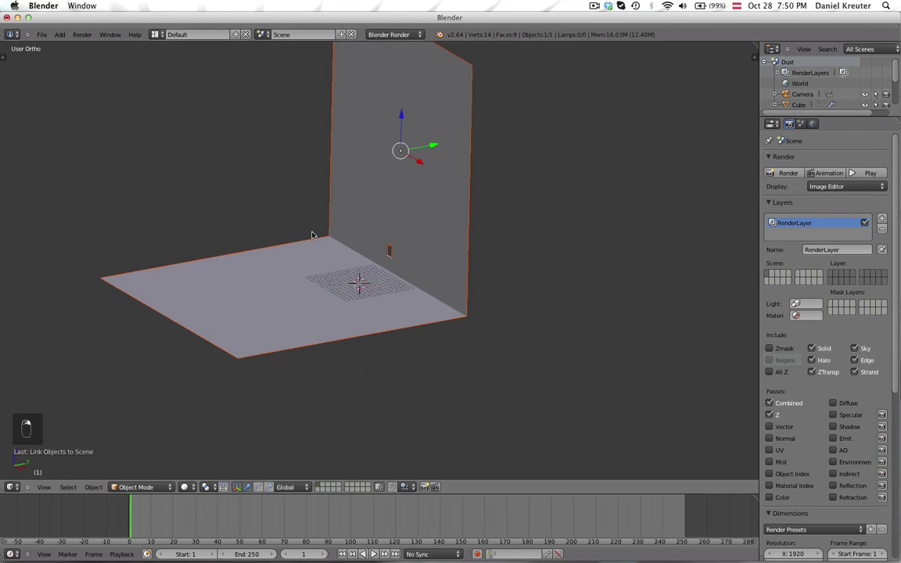
pyautogui.press('g')
pyautogui.rightClick(387, 228)
pyautogui.moveTo(379, 235); pyautogui.dragTo(265, 27, button='middle')
pyautogui.press('a')
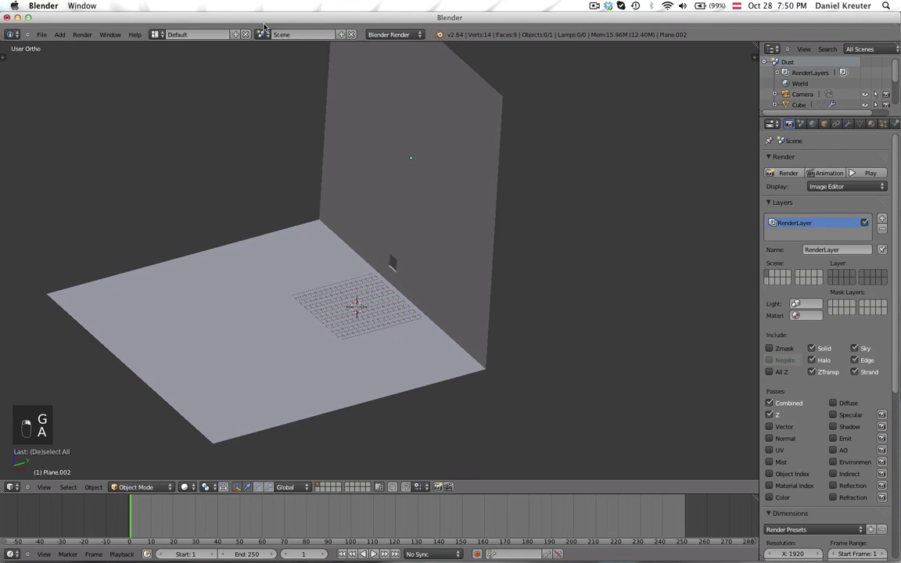
# Link the camera from the Halo scene to the scene named Scene.
pyautogui.click(264, 34)
pyautogui.click(268, 61)
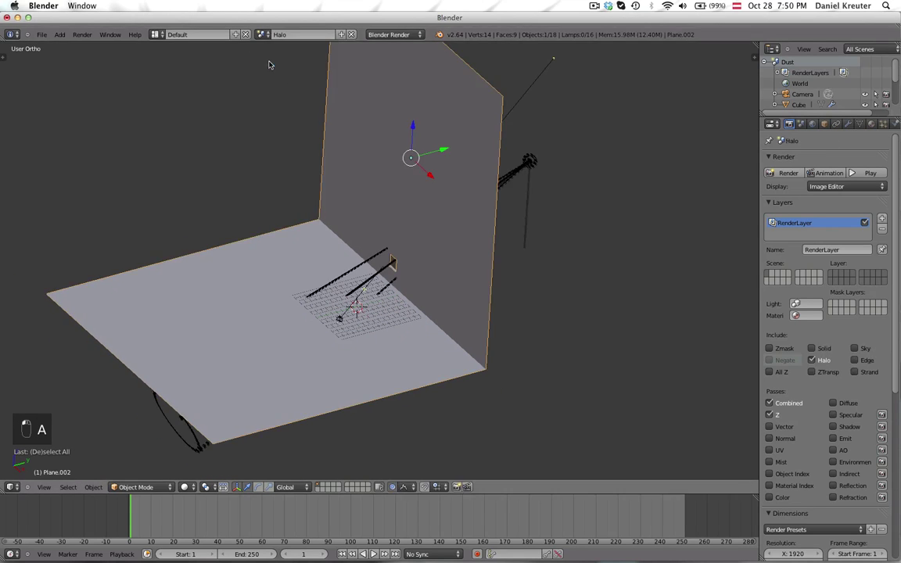
pyautogui.rightClick(343, 323)
pyautogui.hotkey('ctrl', 'l')
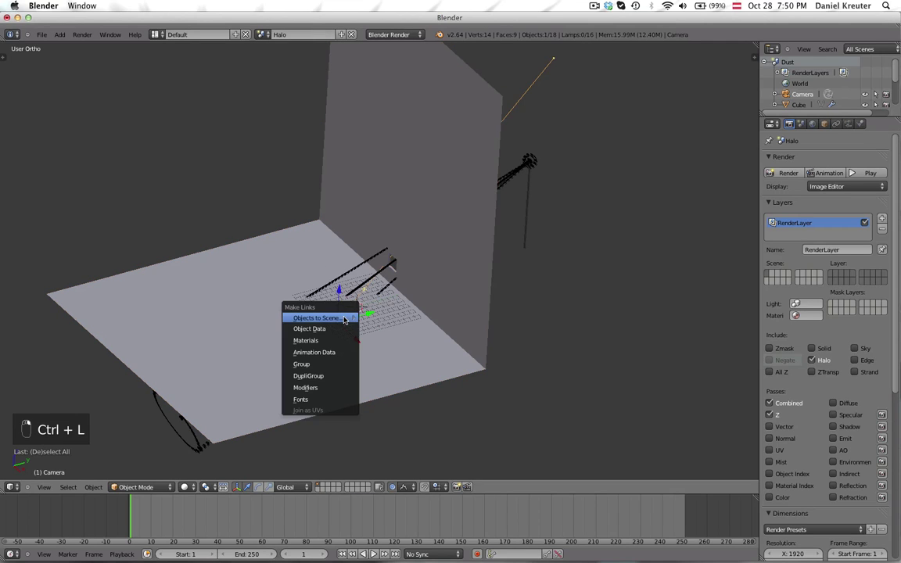
pyautogui.moveTo(345, 316)
pyautogui.click(395, 329)
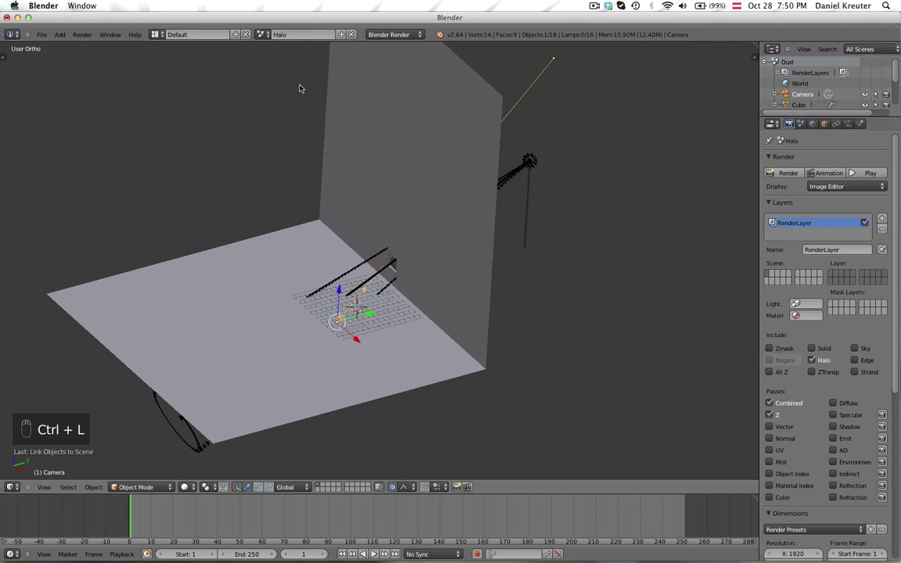
# Switch to the scene named Scene, look through its linked camera and deselect everything.
pyautogui.click(264, 38)
pyautogui.click(274, 66)
pyautogui.press('KP_0')
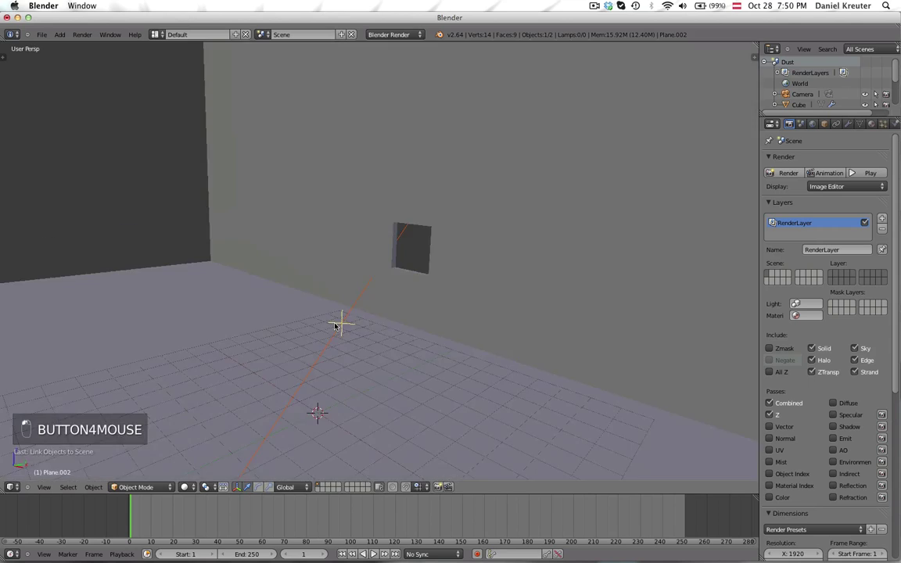
pyautogui.press('a')
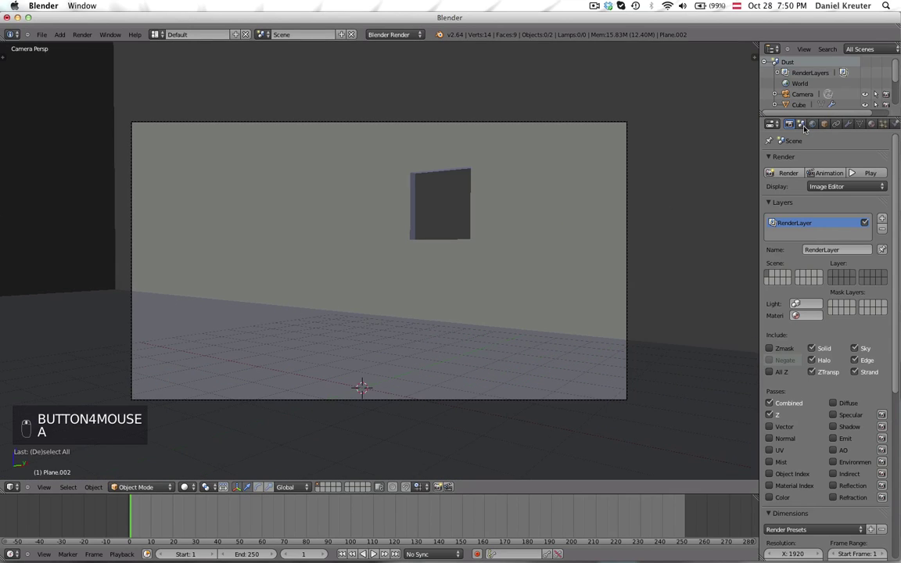
# Add a new world with ambient occlusion enabled to the scene and render it.
pyautogui.click(813, 124)
pyautogui.rightClick(442, 199)
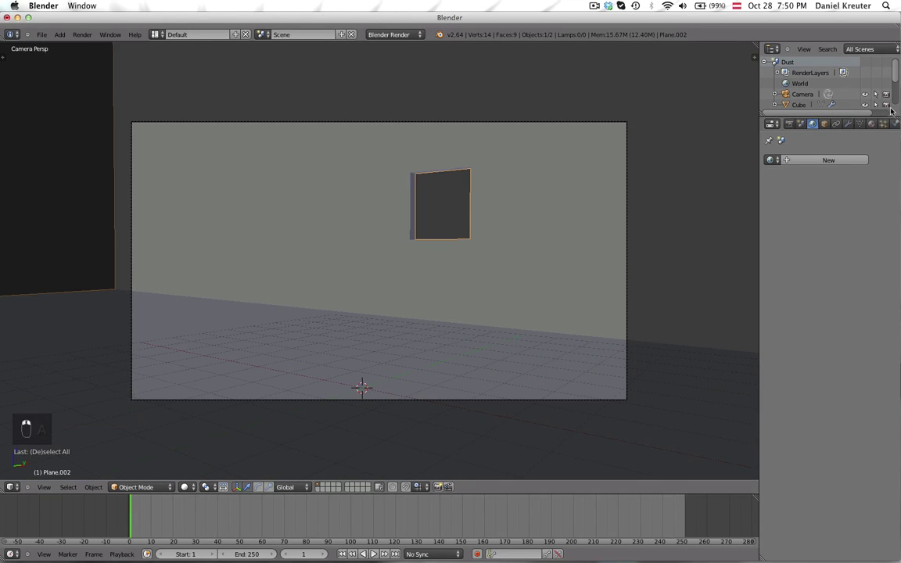
pyautogui.click(872, 124)
pyautogui.click(814, 195)
pyautogui.click(813, 124)
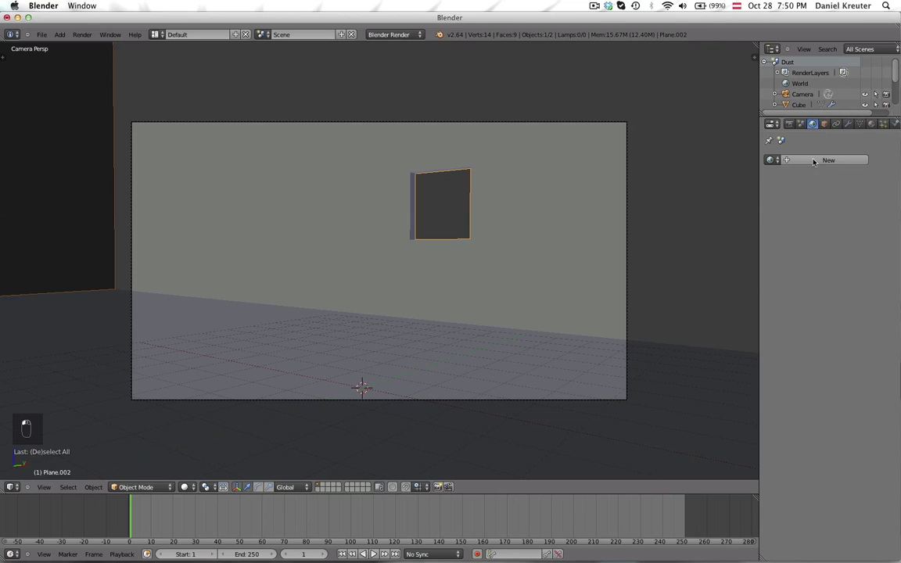
pyautogui.click(813, 160)
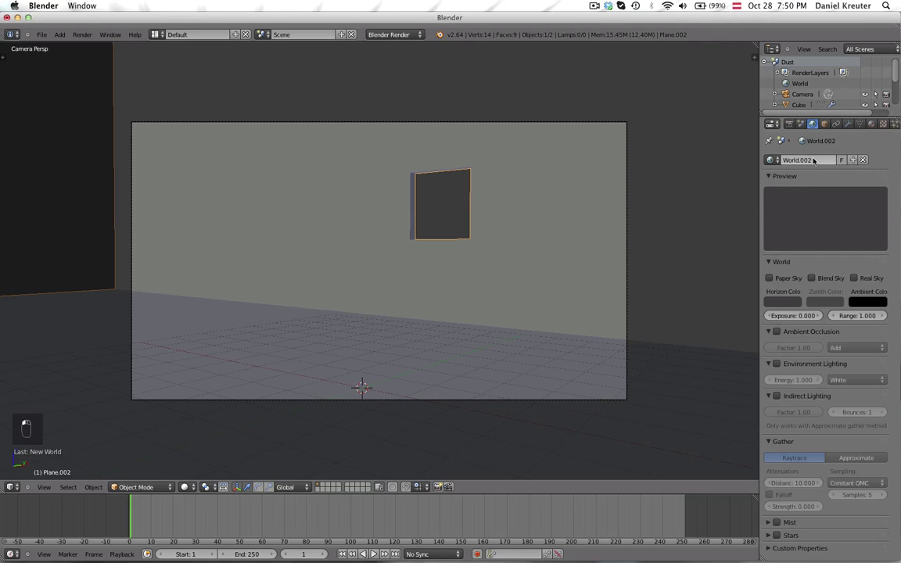
pyautogui.click(777, 332)
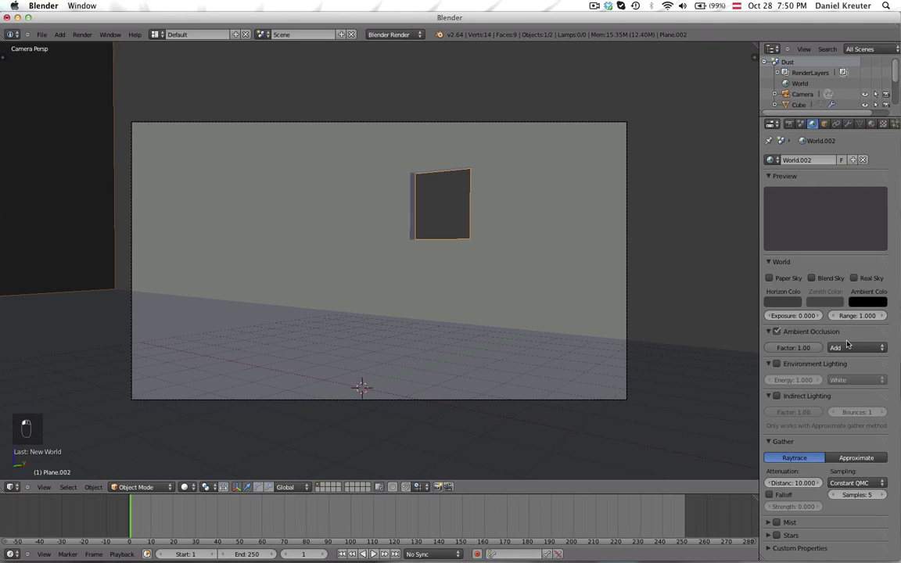
pyautogui.click(789, 123)
pyautogui.press('F12')
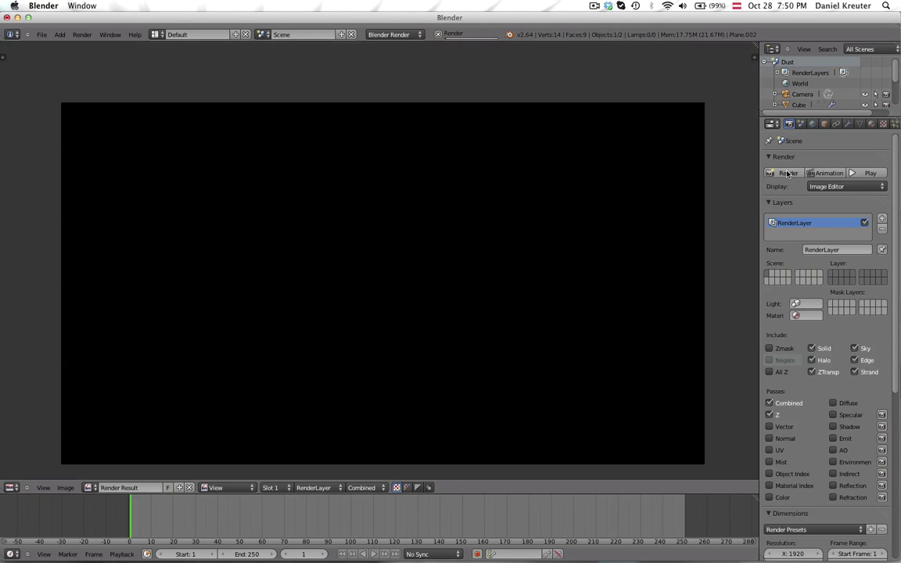
# Set the world's horizon color to black.
pyautogui.click(814, 126)
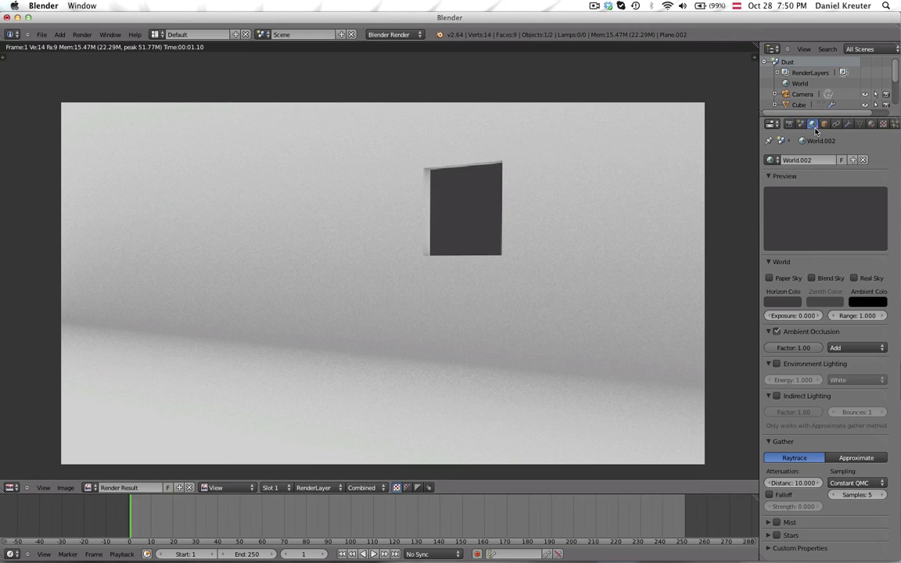
pyautogui.click(786, 302)
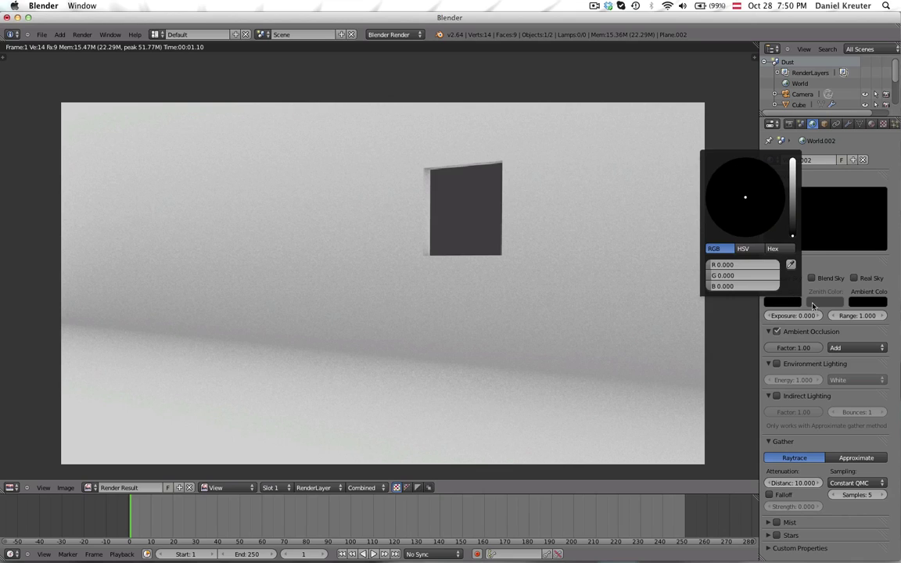
pyautogui.click(789, 125)
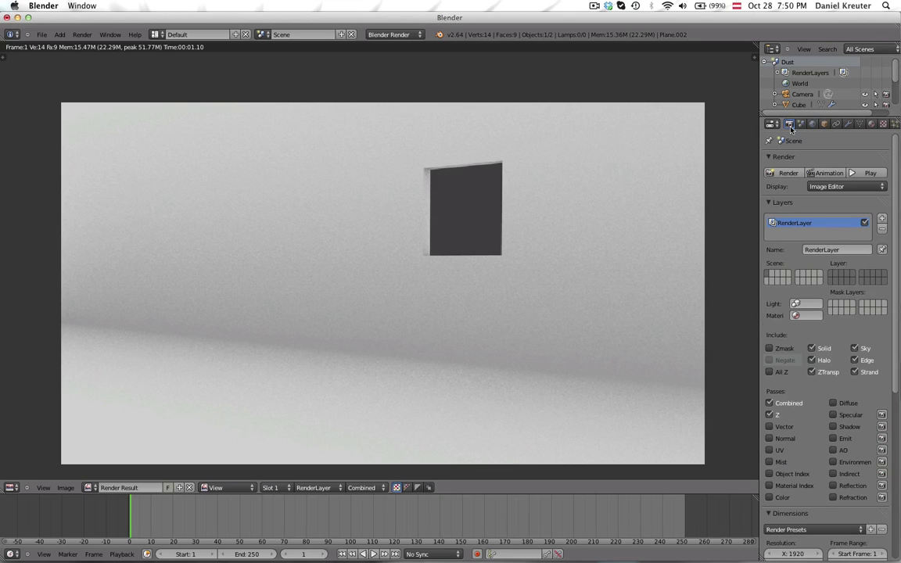
# Set the ambient occlusion factor to 0.73 and its samples to 9, and re-render the scene.
pyautogui.click(813, 125)
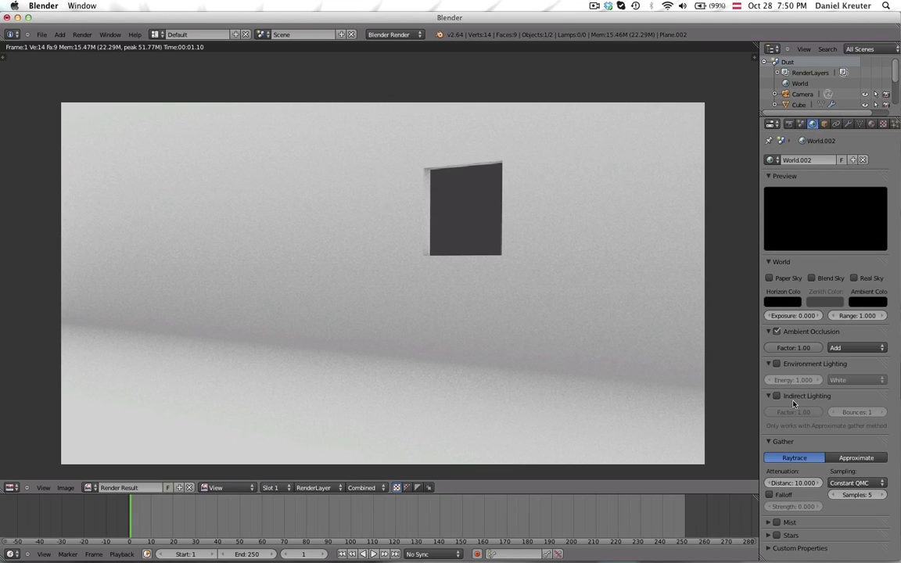
pyautogui.click(810, 348)
pyautogui.write('0.73')
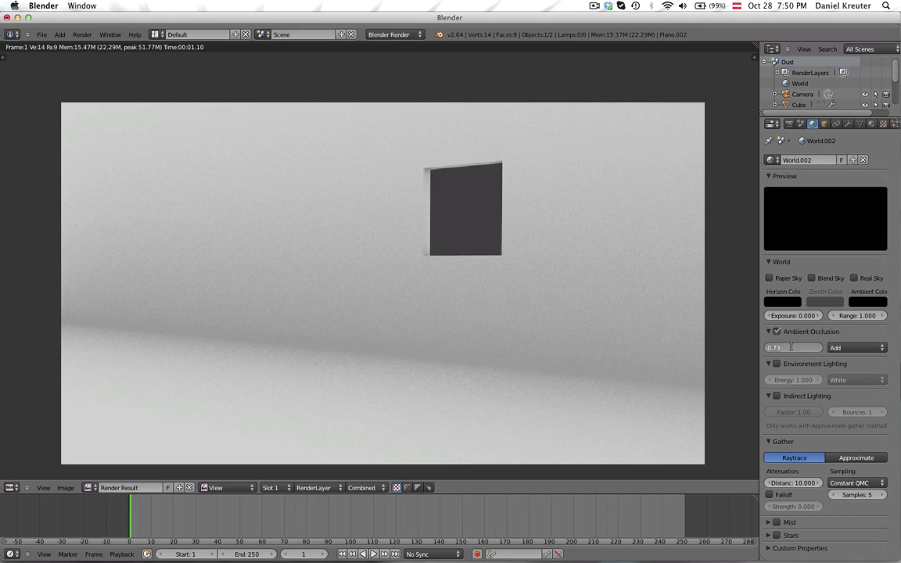
pyautogui.press('Return')
pyautogui.moveTo(877, 495); pyautogui.dragTo(884, 493)
pyautogui.click(790, 124)
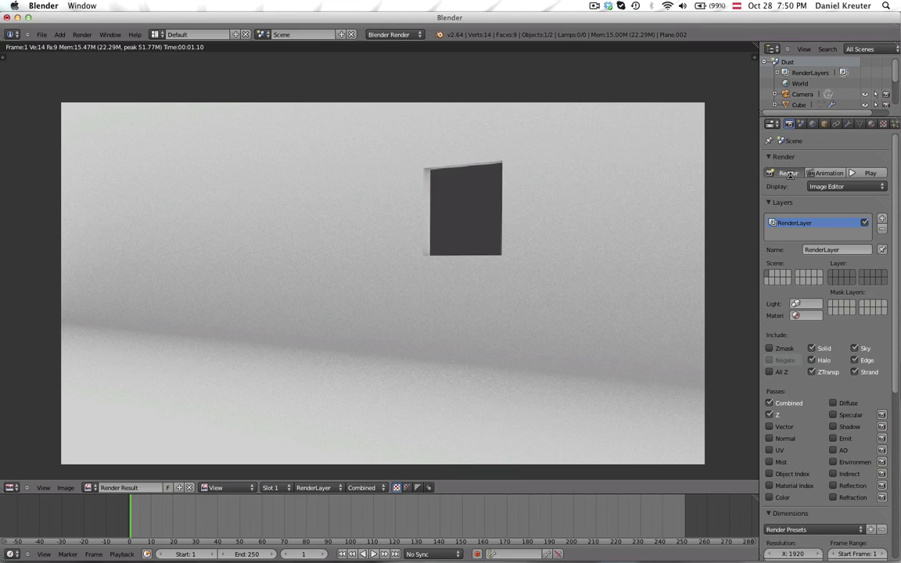
pyautogui.click(788, 173)
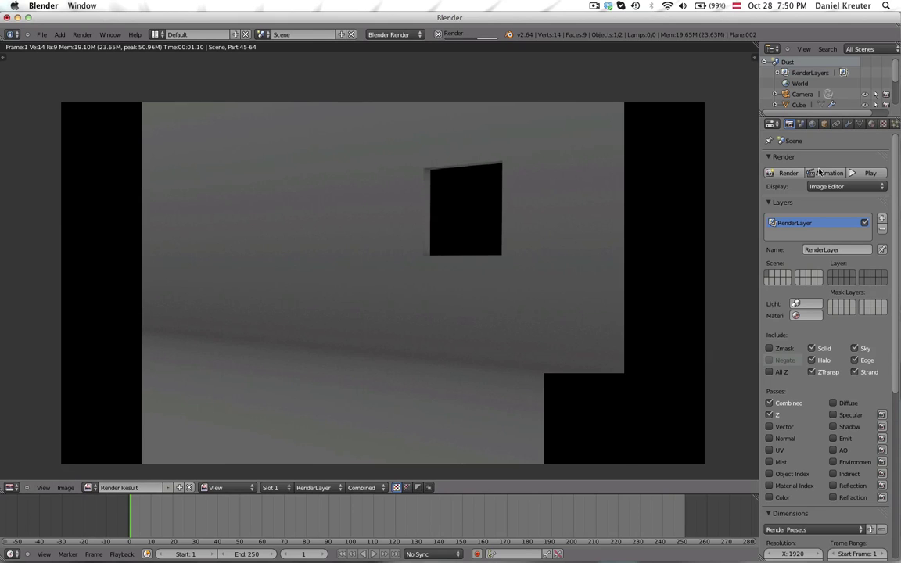
# Lower the ambient occlusion factor further, re-render the darker room and deselect everything.
pyautogui.click(813, 125)
pyautogui.click(790, 348)
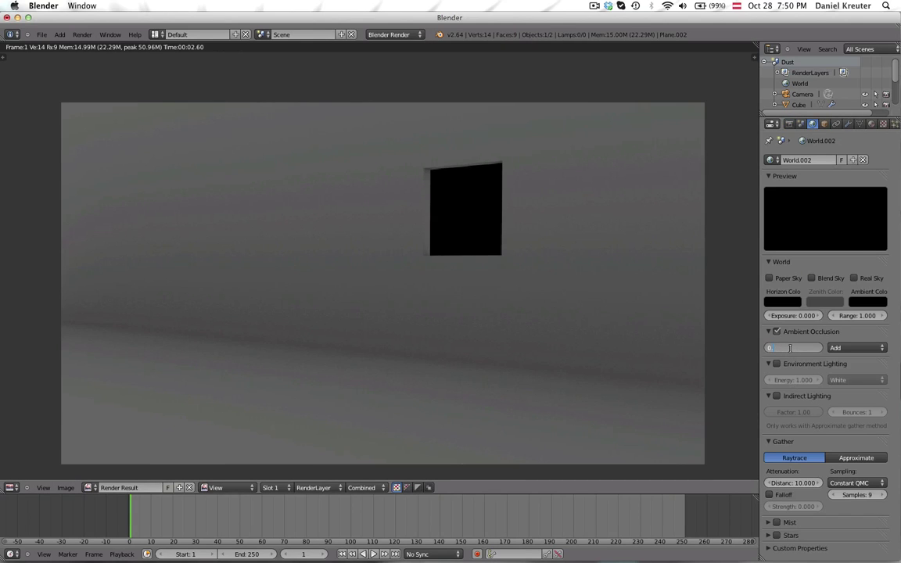
pyautogui.click(790, 125)
pyautogui.click(789, 173)
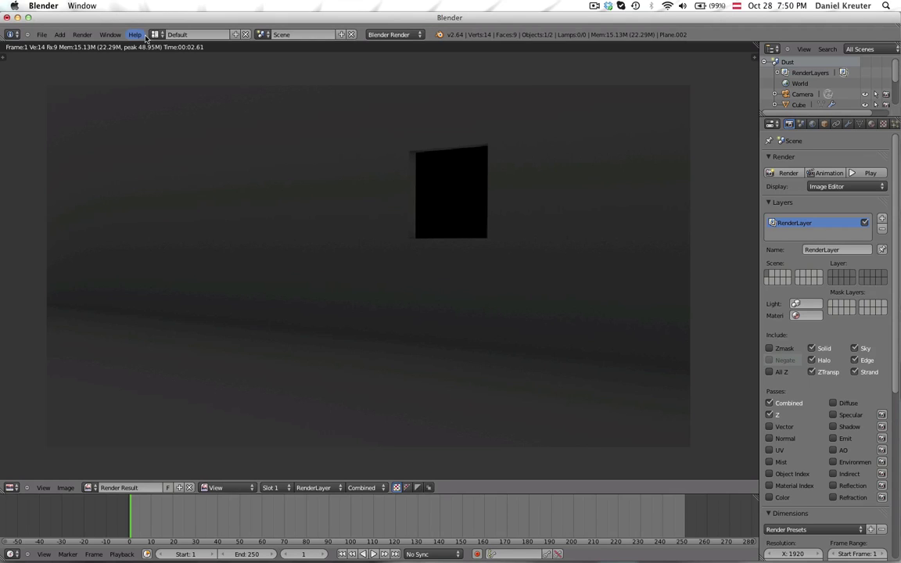
pyautogui.press('Escape')
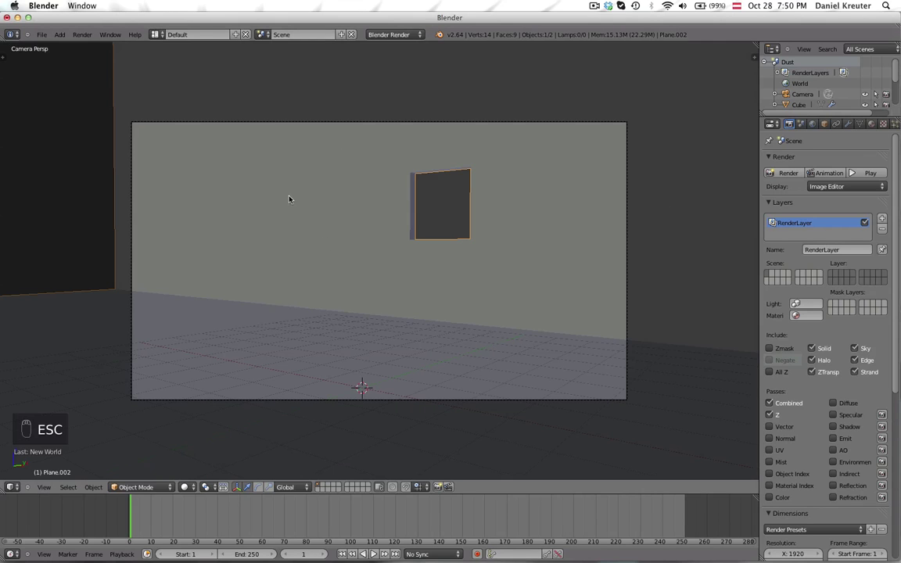
pyautogui.press('a')
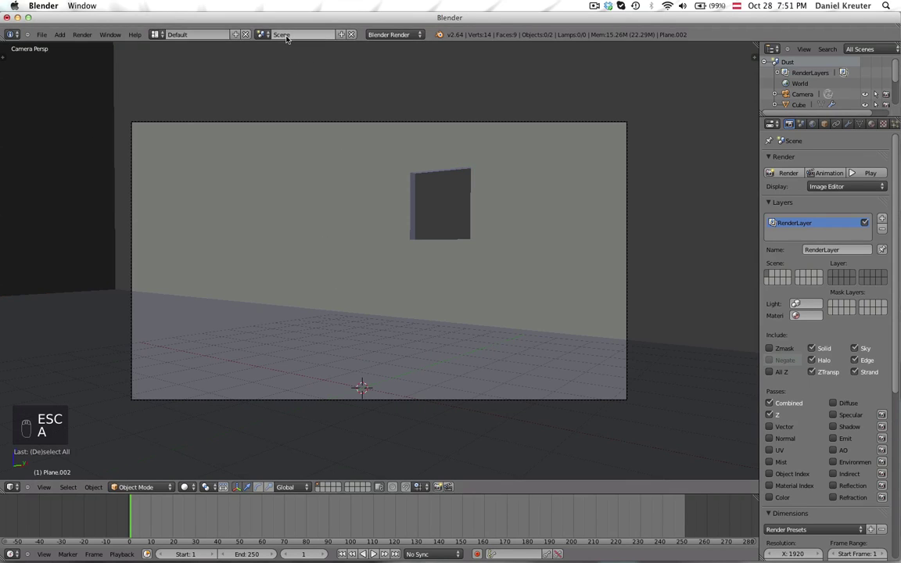
# Switch to the Compositing screen layout and display the Render Result in the image editor.
pyautogui.click(163, 35)
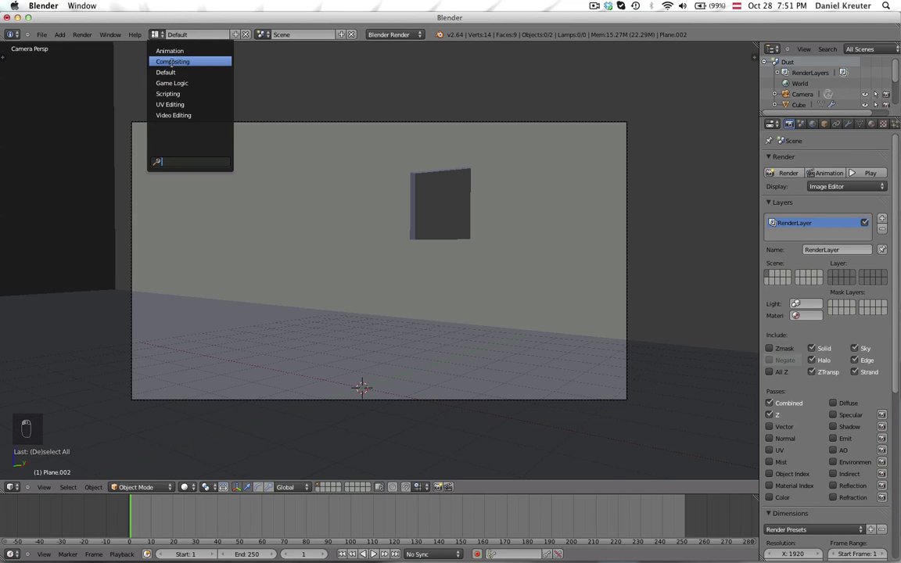
pyautogui.click(171, 62)
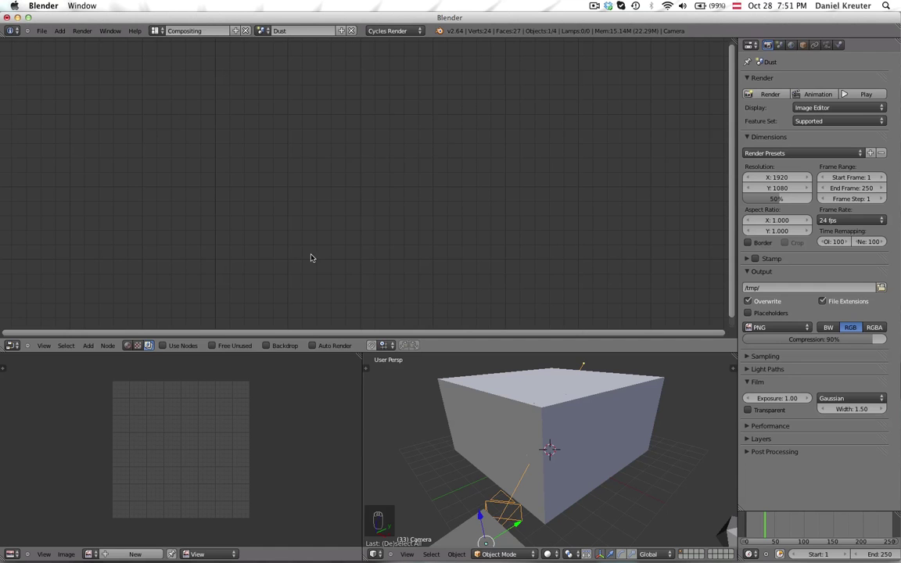
pyautogui.scroll(1, 82, 481)
pyautogui.click(88, 554)
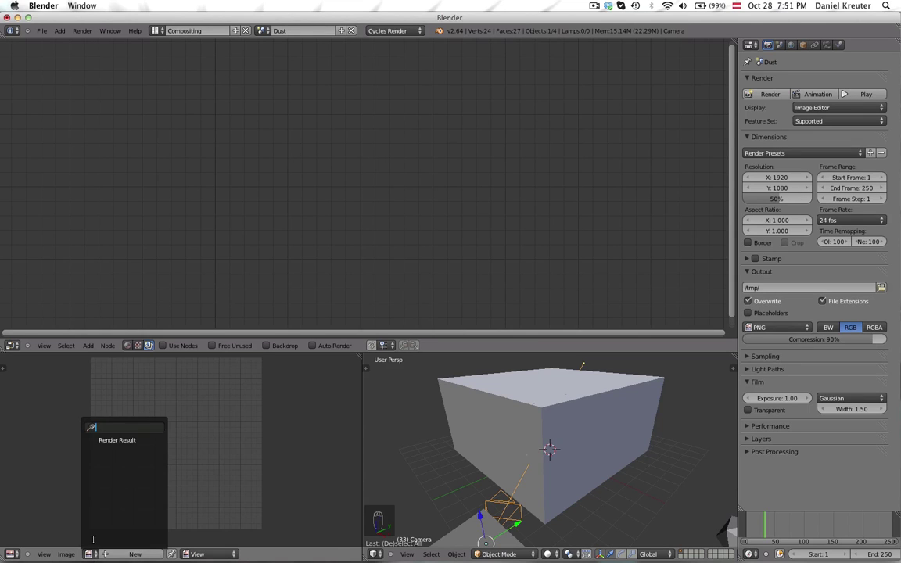
pyautogui.click(114, 441)
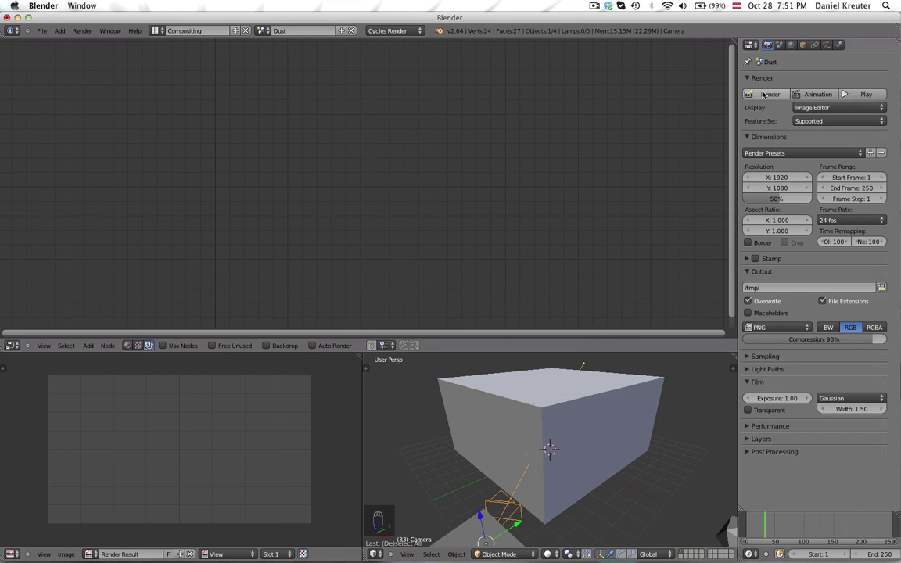
# Render the Dust scene briefly, stop it, and switch to the scene named Scene.
pyautogui.press('F12')
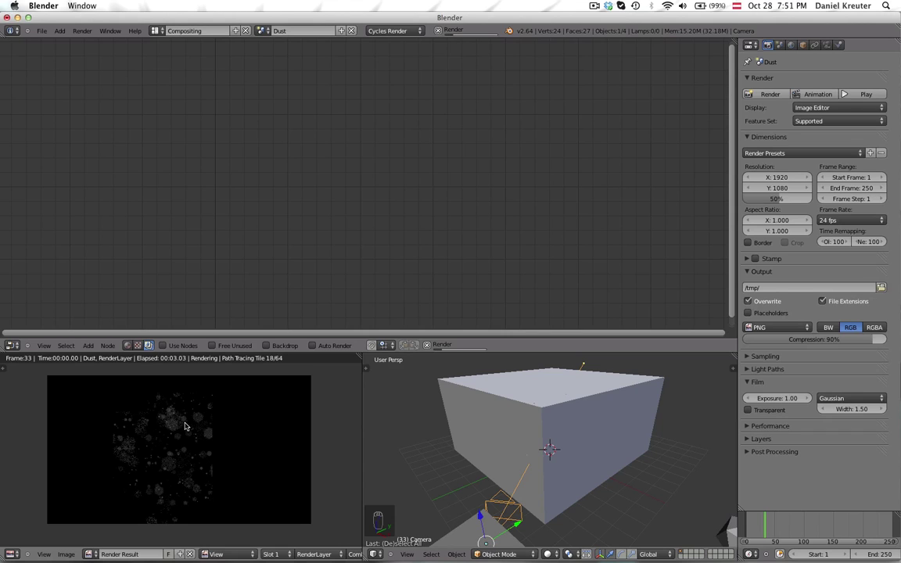
pyautogui.press('Escape')
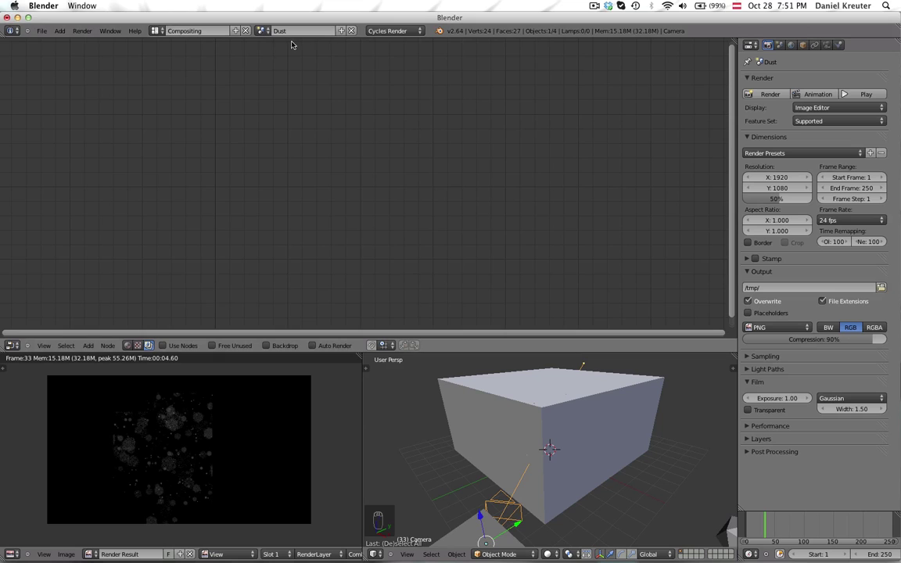
pyautogui.click(263, 31)
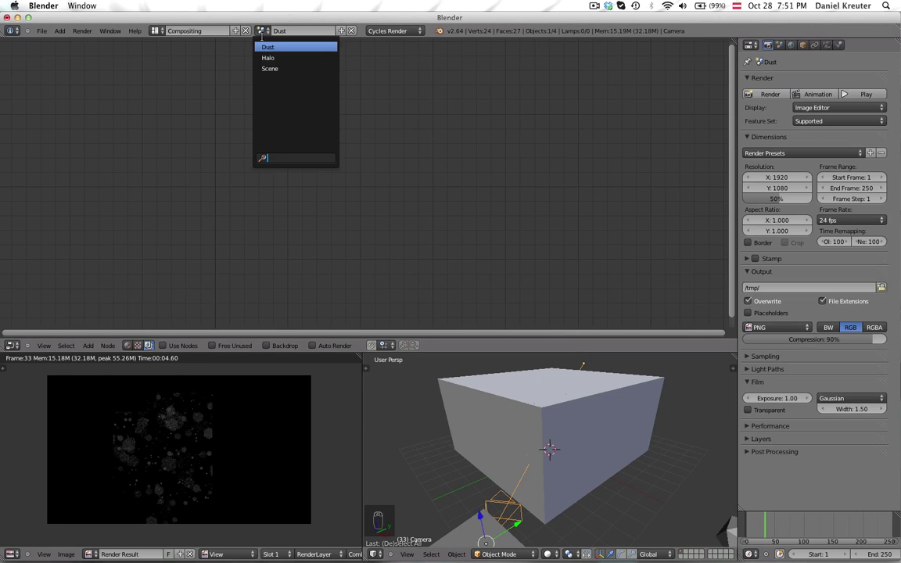
pyautogui.click(287, 68)
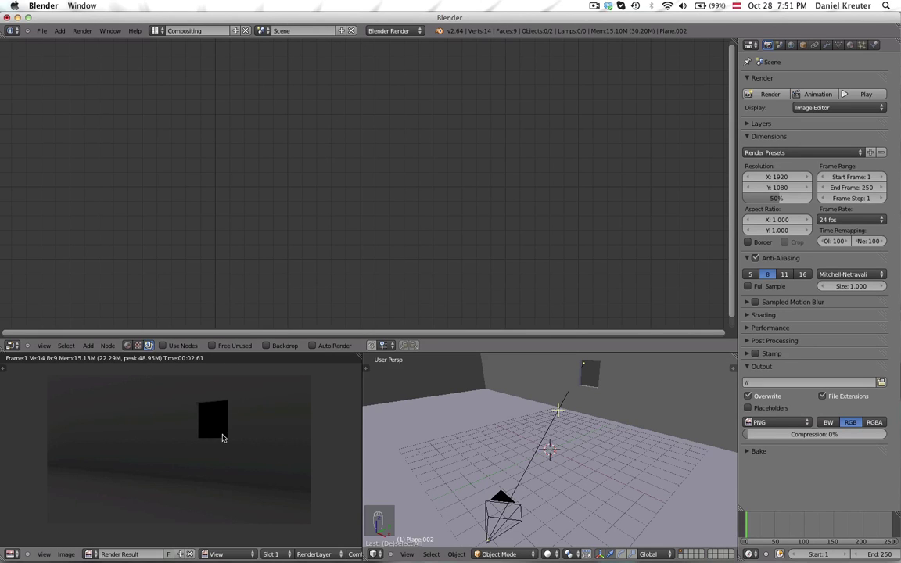
pyautogui.scroll(1, 200, 394)
pyautogui.scroll(-1, 201, 394)
pyautogui.scroll(1, 197, 387)
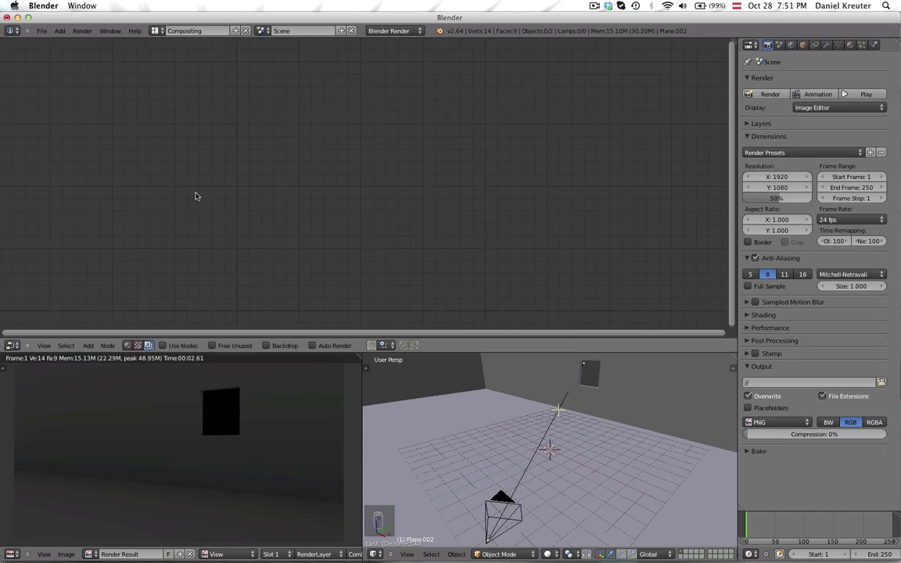
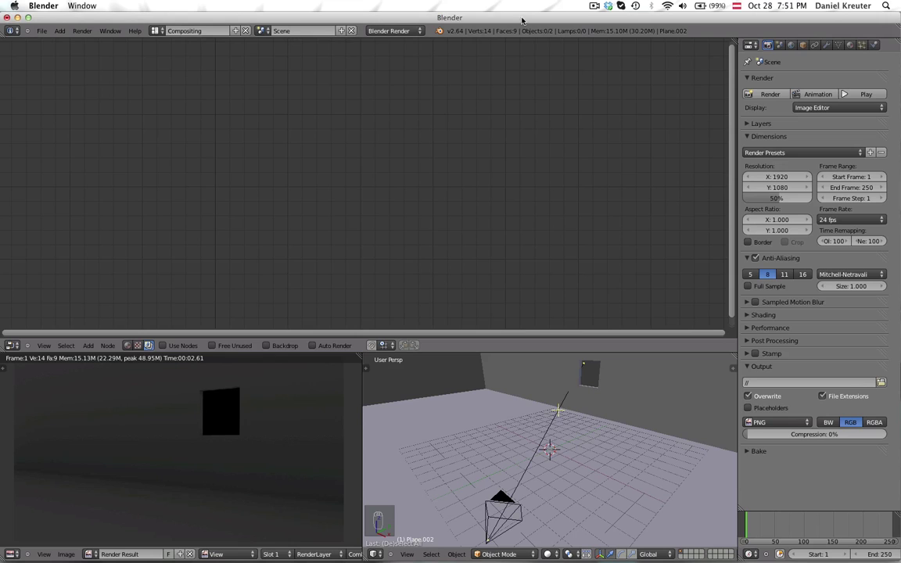
# Enable compositing nodes and space the Render Layers and Composite nodes widely apart.
pyautogui.click(167, 346)
pyautogui.scroll(-3, 236, 169)
pyautogui.moveTo(278, 125); pyautogui.dragTo(187, 124)
pyautogui.moveTo(383, 134); pyautogui.dragTo(555, 127)
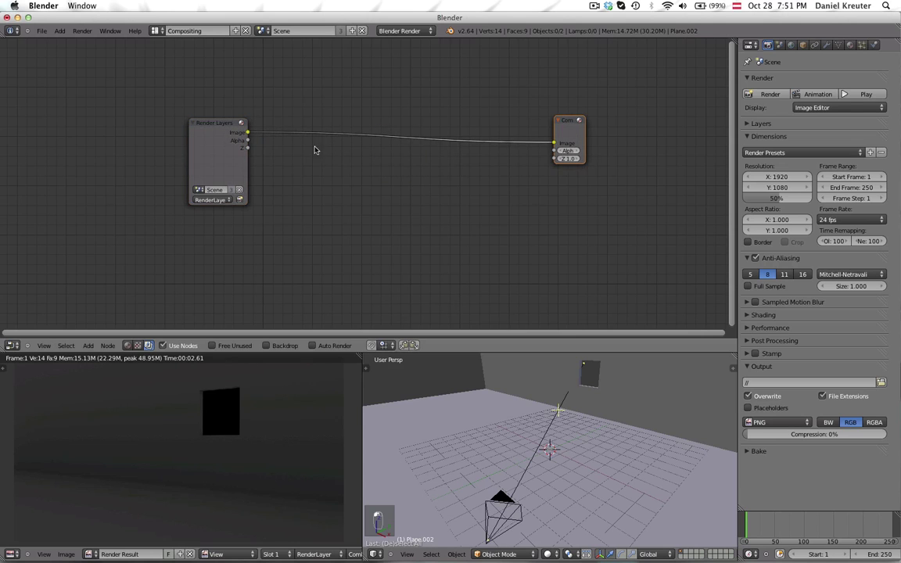
pyautogui.moveTo(205, 121); pyautogui.dragTo(264, 100)
pyautogui.click(265, 100)
pyautogui.press('g')
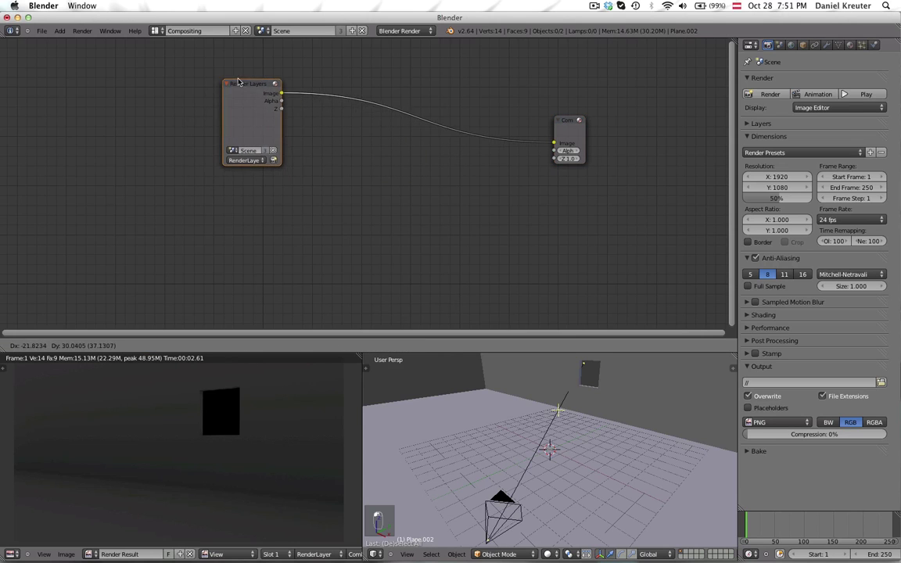
pyautogui.click(232, 82)
# Duplicate the Render Layers node twice and stack the copies beneath the original.
pyautogui.hotkey('shift', 'd')
pyautogui.click(235, 166)
pyautogui.moveTo(235, 167); pyautogui.dragTo(234, 104, button='middle')
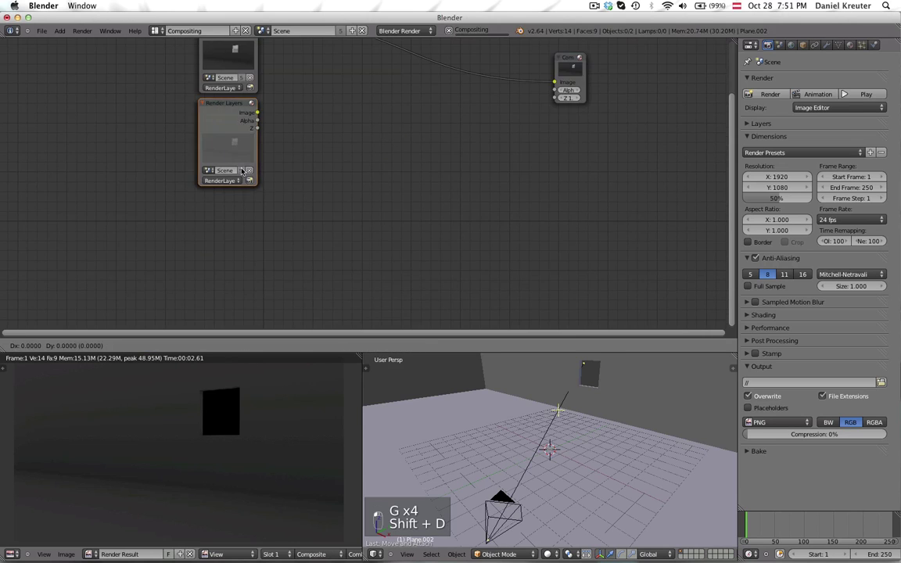
pyautogui.hotkey('shift', 'd')
pyautogui.click(247, 178)
pyautogui.click(248, 178)
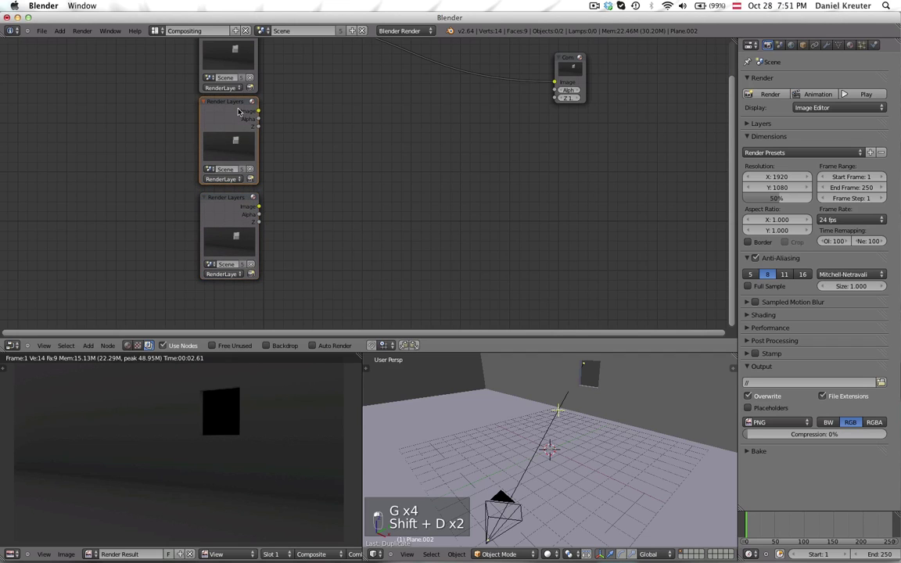
pyautogui.press('Home')
pyautogui.scroll(-1, 278, 144)
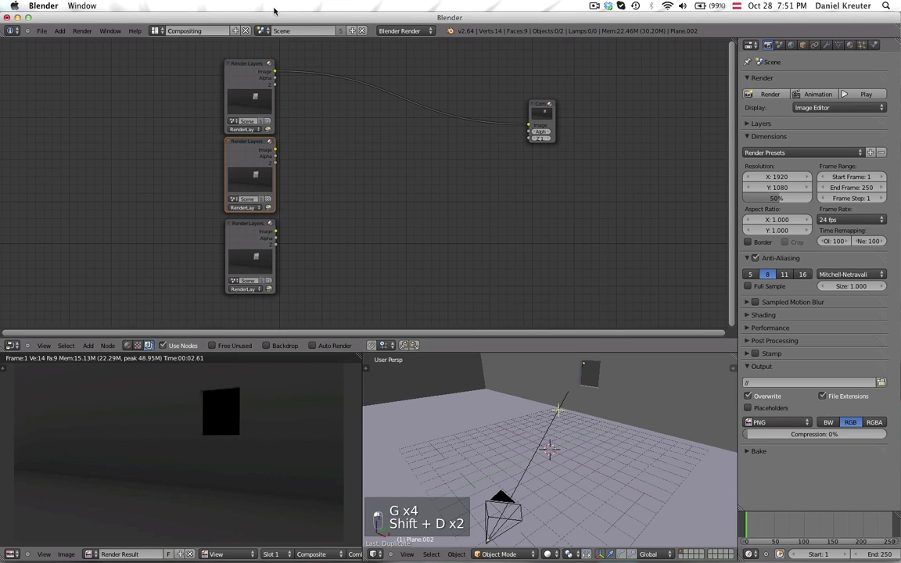
# Assign the Dust scene to the second Render Layers node and the Halo scene to the third.
pyautogui.scroll(3, 250, 174)
pyautogui.scroll(1, 294, 163)
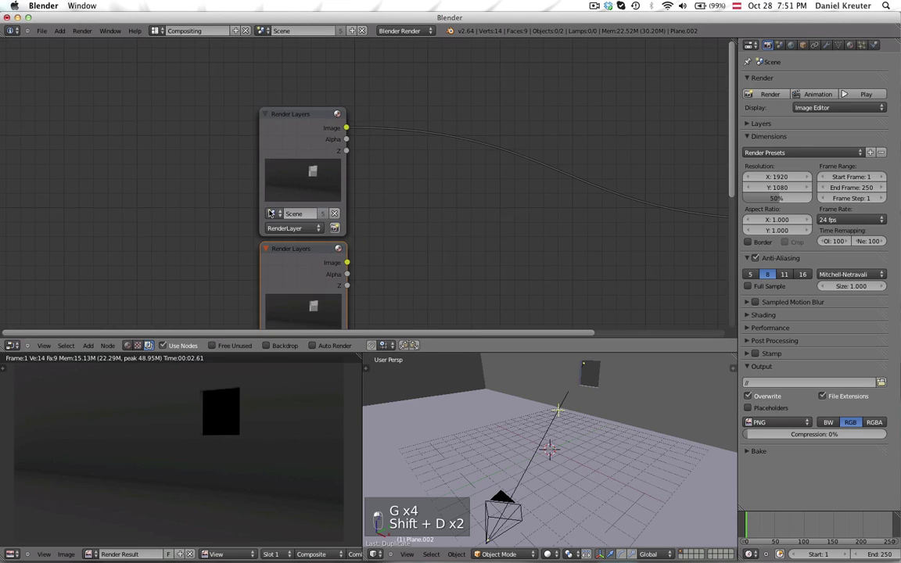
pyautogui.click(273, 213)
pyautogui.moveTo(370, 237); pyautogui.dragTo(359, 128, button='middle')
pyautogui.moveTo(337, 267); pyautogui.dragTo(330, 117, button='middle')
pyautogui.click(310, 198)
pyautogui.click(328, 211)
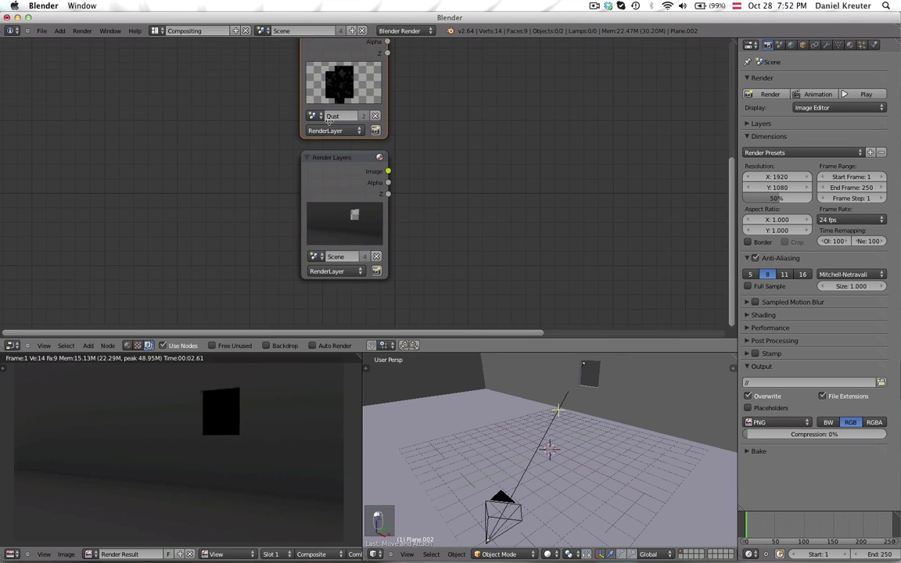
pyautogui.click(319, 259)
pyautogui.click(325, 285)
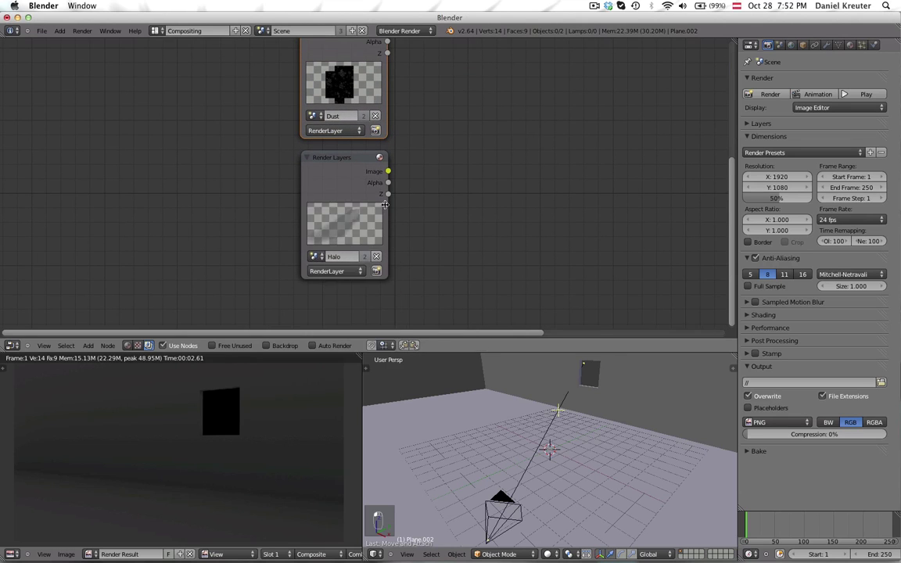
# Move the Halo Render Layers node closer beneath the Dust node.
pyautogui.scroll(-2, 393, 203)
pyautogui.moveTo(350, 57); pyautogui.dragTo(331, 114, button='middle')
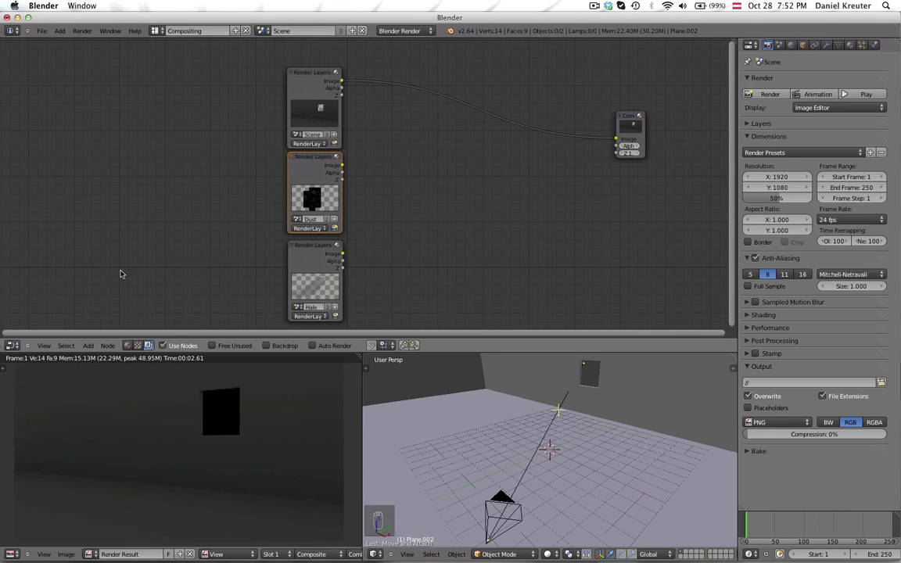
pyautogui.scroll(-1, 337, 191)
pyautogui.moveTo(317, 201); pyautogui.dragTo(286, 212, button='middle')
pyautogui.scroll(2, 287, 211)
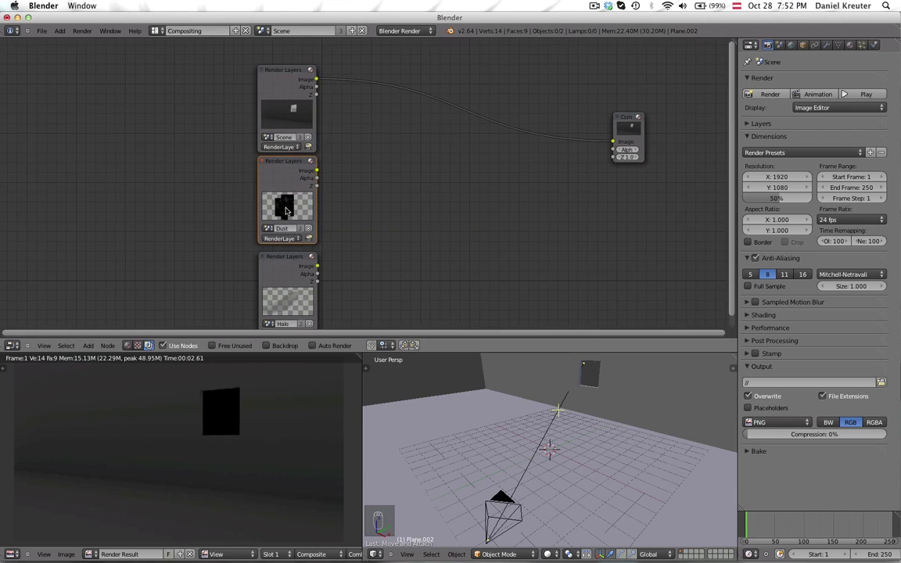
pyautogui.moveTo(283, 257); pyautogui.dragTo(283, 254)
# Add a ColorRamp node beside the Halo render layers and a Mix node near the Composite node.
pyautogui.scroll(-2, 282, 255)
pyautogui.hotkey('shift', 'a')
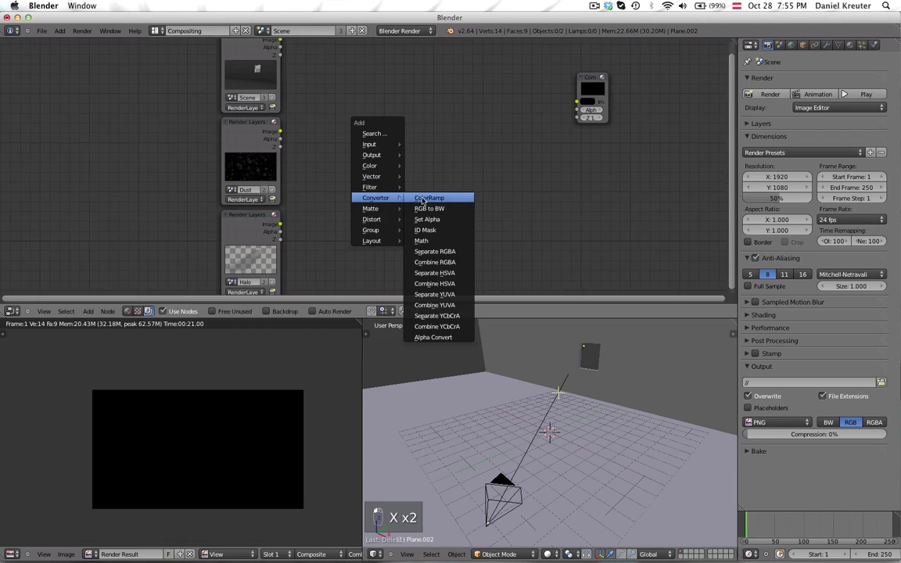
pyautogui.click(427, 201)
pyautogui.click(321, 234)
pyautogui.hotkey('shift', 'a')
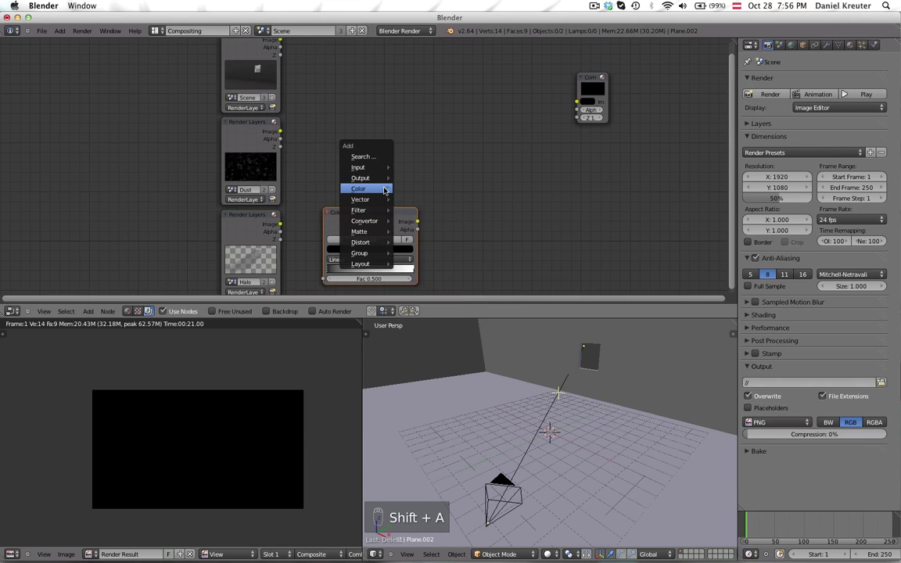
pyautogui.moveTo(366, 188)
pyautogui.click(408, 199)
pyautogui.click(465, 114)
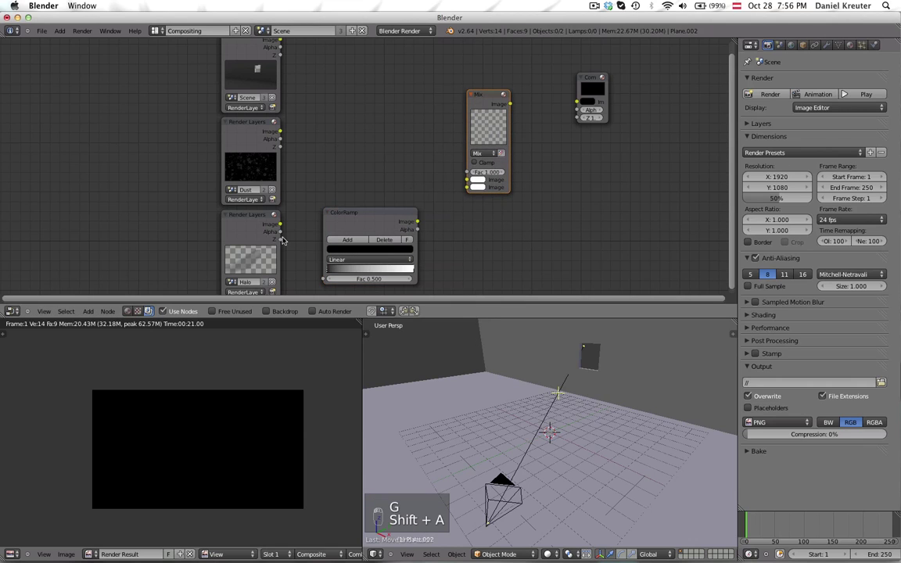
# Route the Halo image through the ColorRamp into the Composite node, and move the Composite node farther from the Mix node.
pyautogui.moveTo(281, 226); pyautogui.dragTo(325, 278)
pyautogui.press('g')
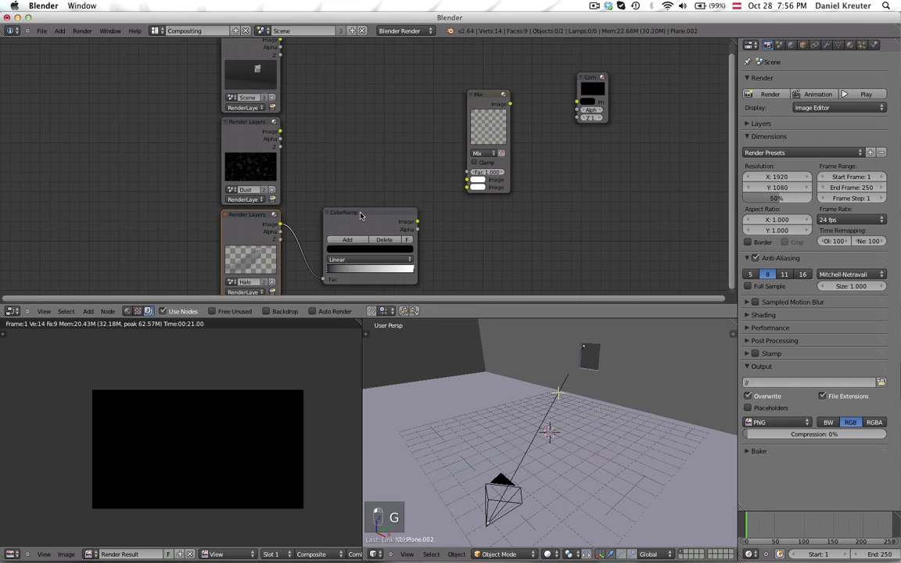
pyautogui.click(340, 220)
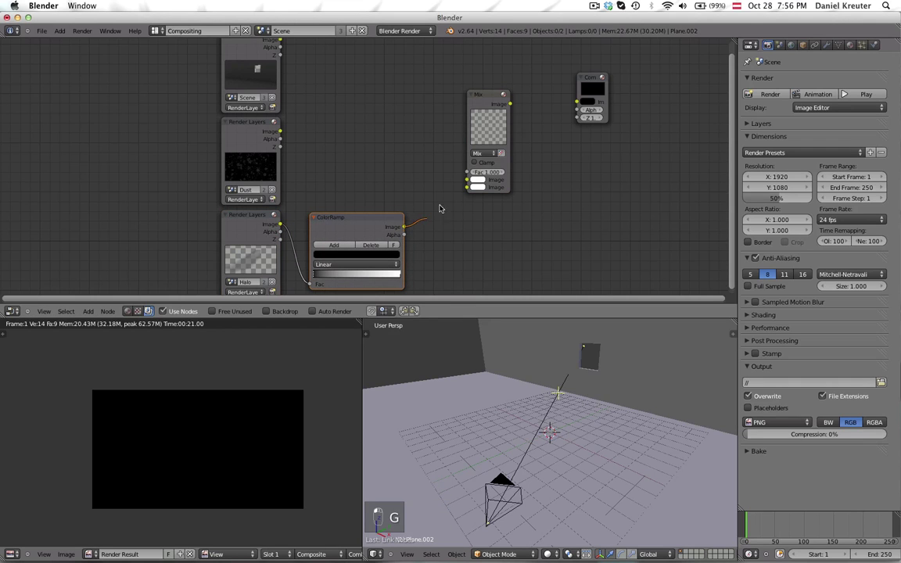
pyautogui.moveTo(440, 209); pyautogui.dragTo(467, 186)
pyautogui.moveTo(510, 103); pyautogui.dragTo(577, 103)
pyautogui.press('g')
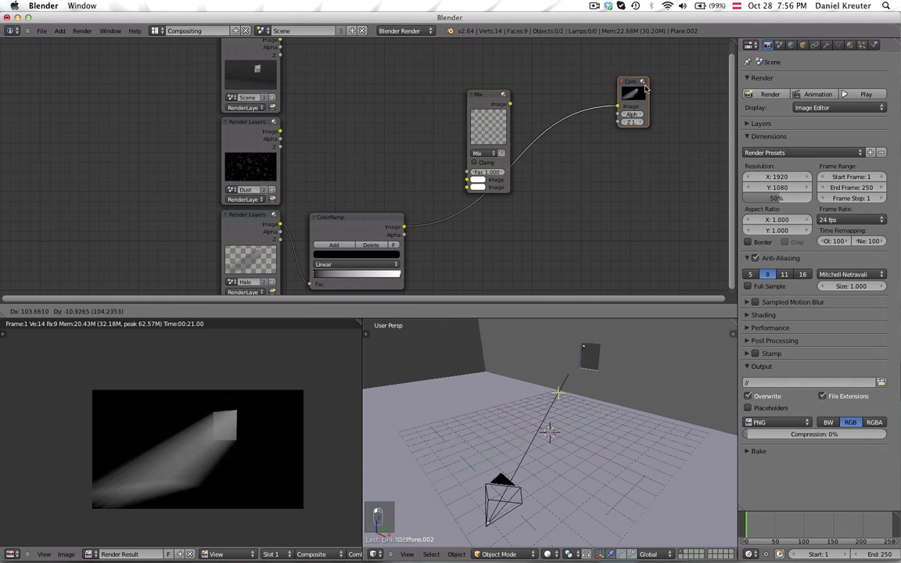
pyautogui.click(645, 89)
# Reverse the ColorRamp into a hard mask by placing the white stop at the start with the black stop directly after it.
pyautogui.scroll(1, 326, 263)
pyautogui.scroll(4, 300, 245)
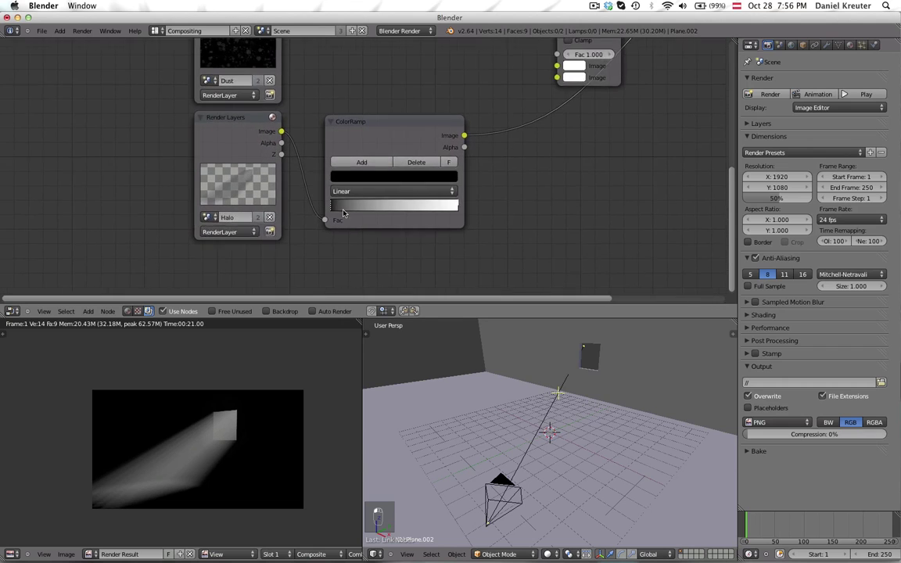
pyautogui.moveTo(298, 249); pyautogui.dragTo(320, 249)
pyautogui.moveTo(540, 252); pyautogui.dragTo(300, 249)
pyautogui.click(313, 249)
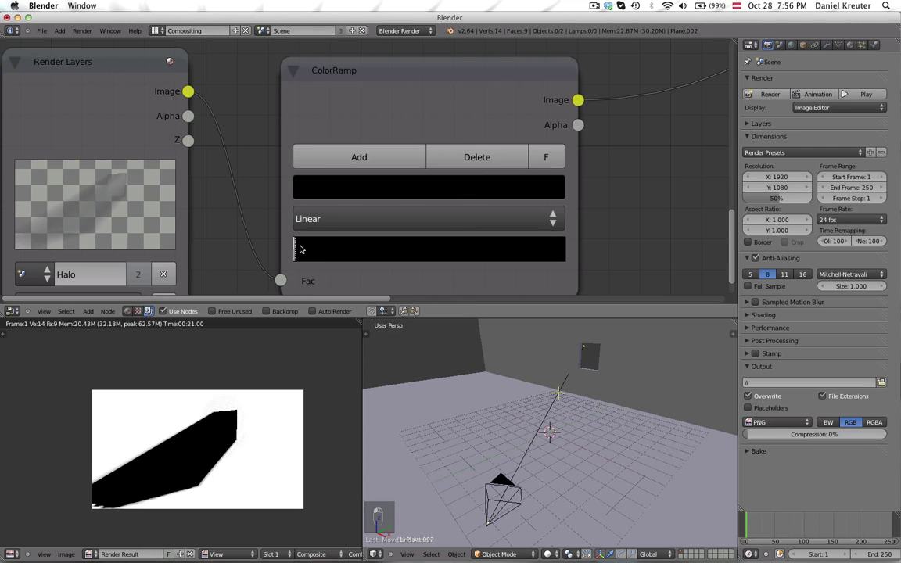
pyautogui.scroll(3, 246, 434)
pyautogui.scroll(-4, 245, 434)
pyautogui.scroll(3, 194, 430)
pyautogui.scroll(-2, 159, 488)
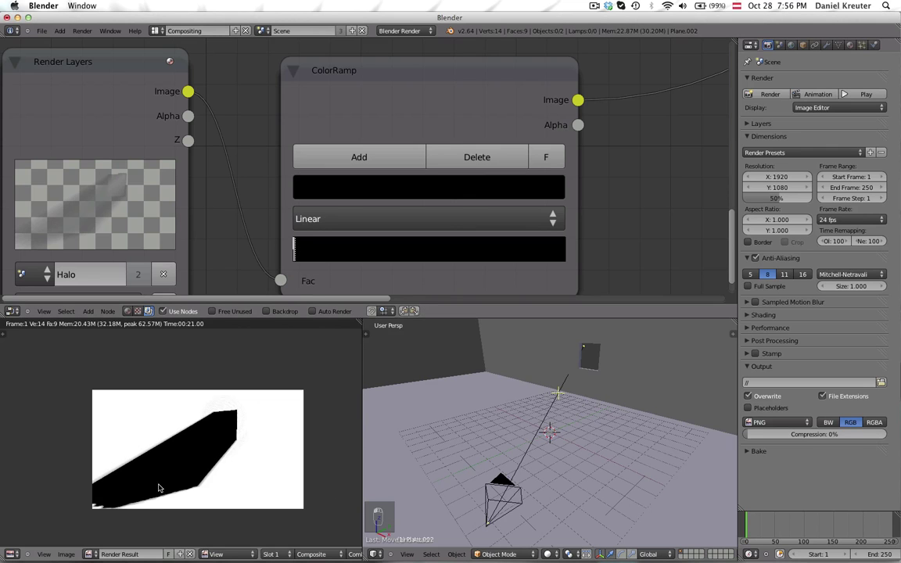
# Insert the Mix node between the ColorRamp and Composite nodes, with the ramp feeding its second image input.
pyautogui.scroll(-3, 598, 187)
pyautogui.scroll(-4, 423, 203)
pyautogui.moveTo(431, 69); pyautogui.dragTo(423, 103, button='middle')
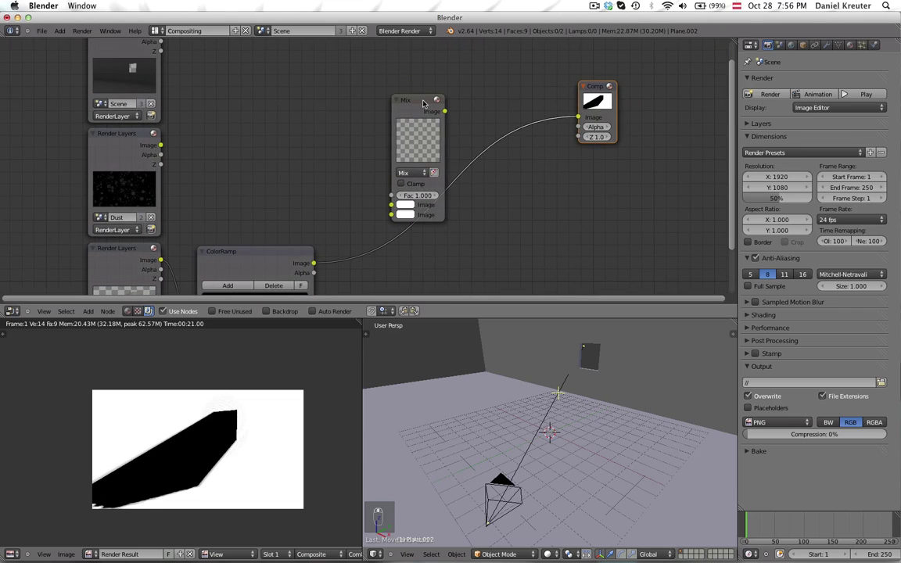
pyautogui.moveTo(423, 104)
pyautogui.mouseDown()
pyautogui.moveTo(423, 114)
pyautogui.moveTo(433, 99)
pyautogui.moveTo(432, 116)
pyautogui.mouseUp()
pyautogui.moveTo(409, 197); pyautogui.dragTo(411, 205)
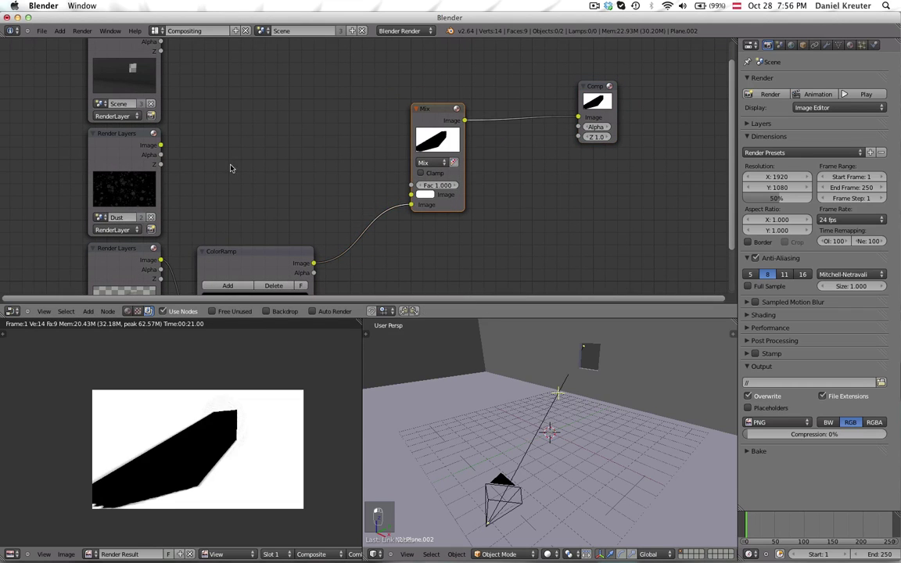
# Link the Dust image to the Mix node's first image input, set its blend type to Subtract and inspect the masked dust.
pyautogui.moveTo(160, 145); pyautogui.dragTo(409, 195)
pyautogui.click(451, 165)
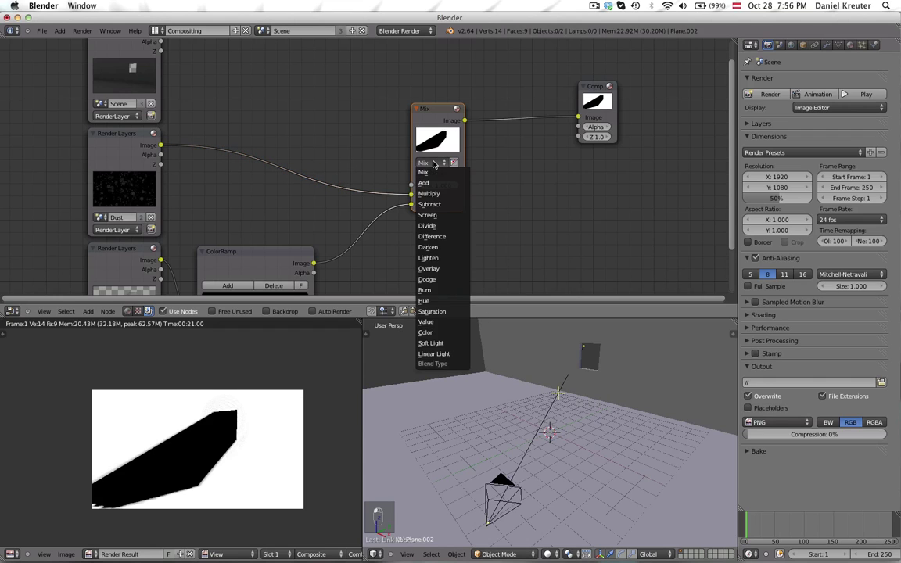
pyautogui.click(435, 204)
pyautogui.scroll(1, 252, 402)
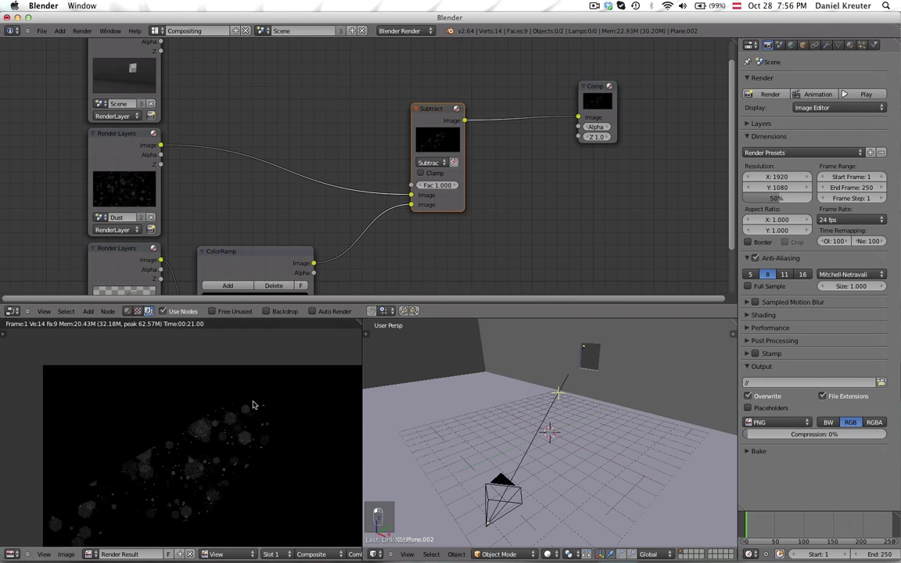
pyautogui.scroll(1, 237, 412)
pyautogui.scroll(-2, 245, 458)
pyautogui.scroll(2, 238, 434)
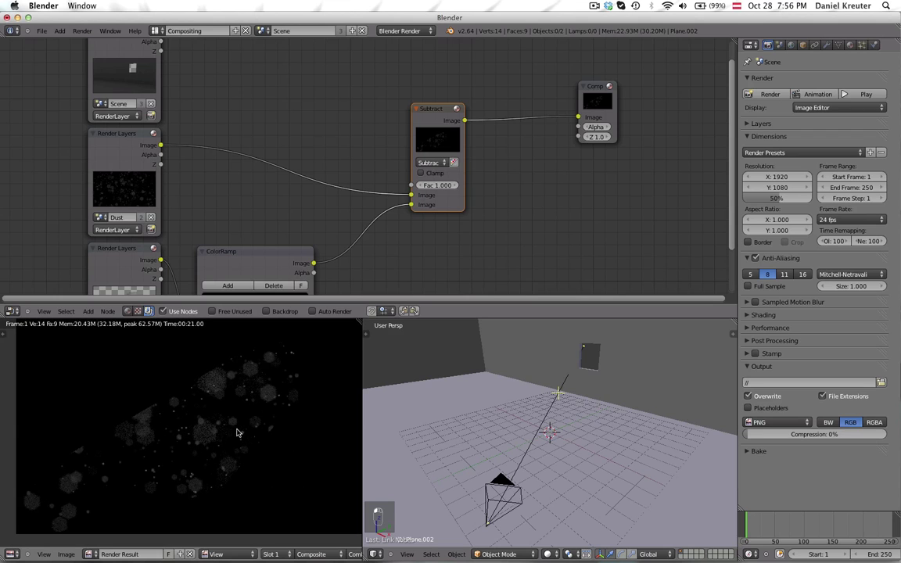
pyautogui.scroll(1, 230, 363)
pyautogui.scroll(-1, 195, 375)
pyautogui.scroll(-1, 283, 446)
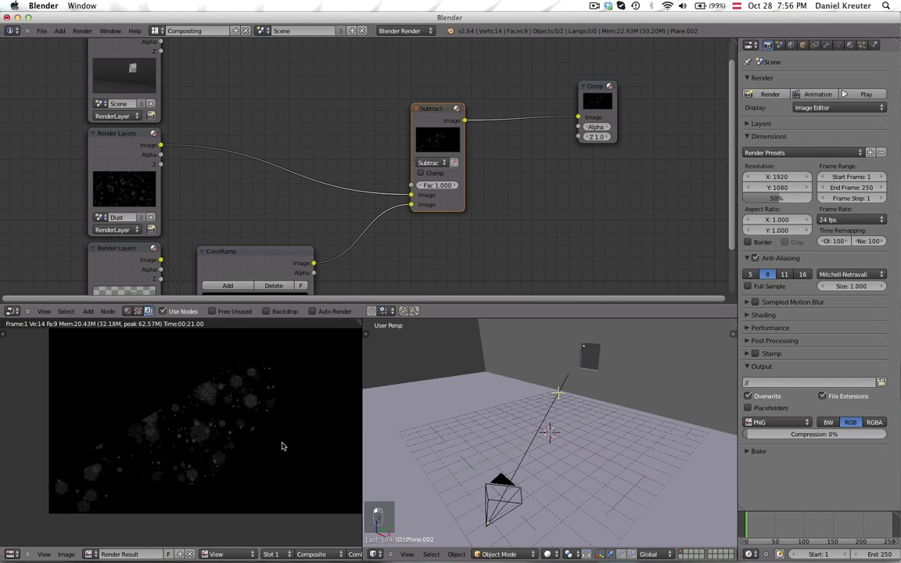
# Test progressively lower factors of 0.2, 0.05 and 0.04 on the Subtract node while inspecting the masked dust.
pyautogui.scroll(-1, 217, 442)
pyautogui.scroll(3, 171, 392)
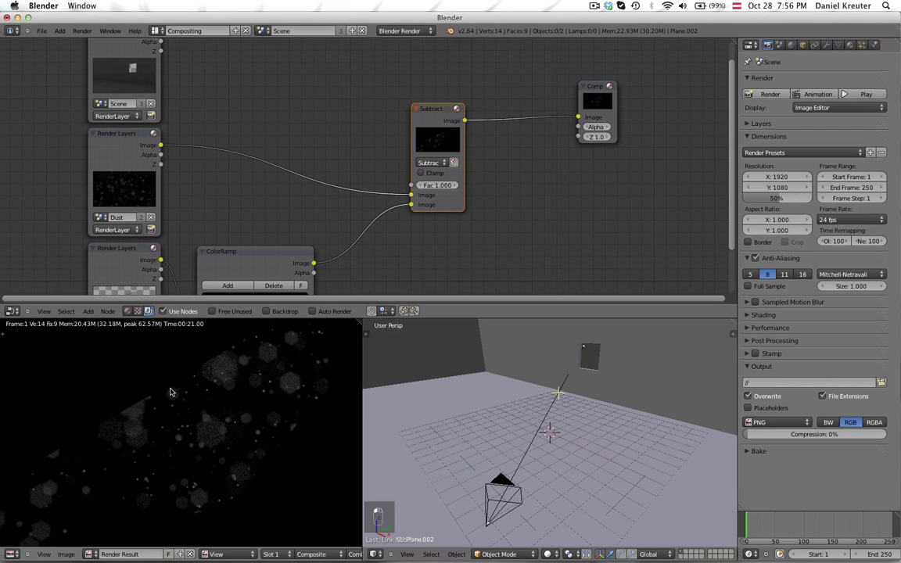
pyautogui.click(453, 186)
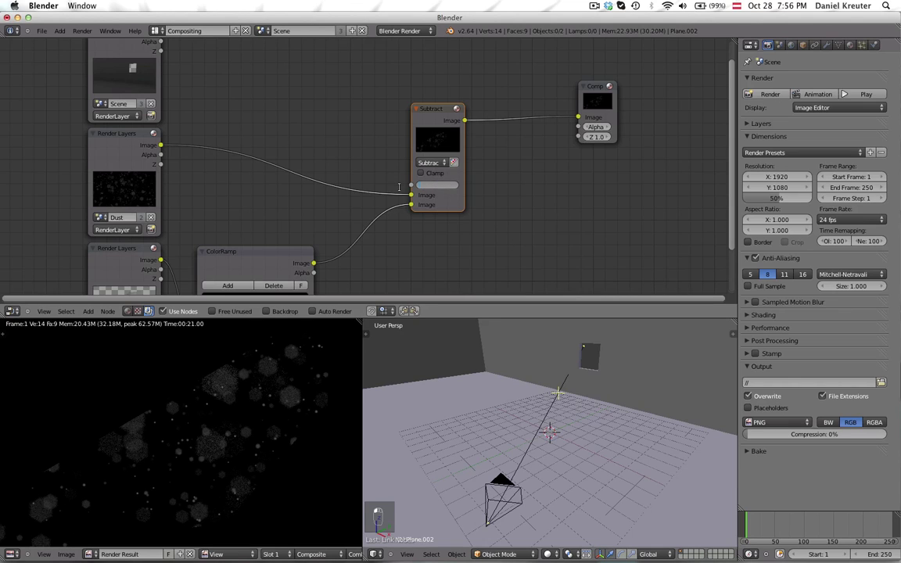
pyautogui.write('0.2')
pyautogui.press('Return')
pyautogui.click(437, 185)
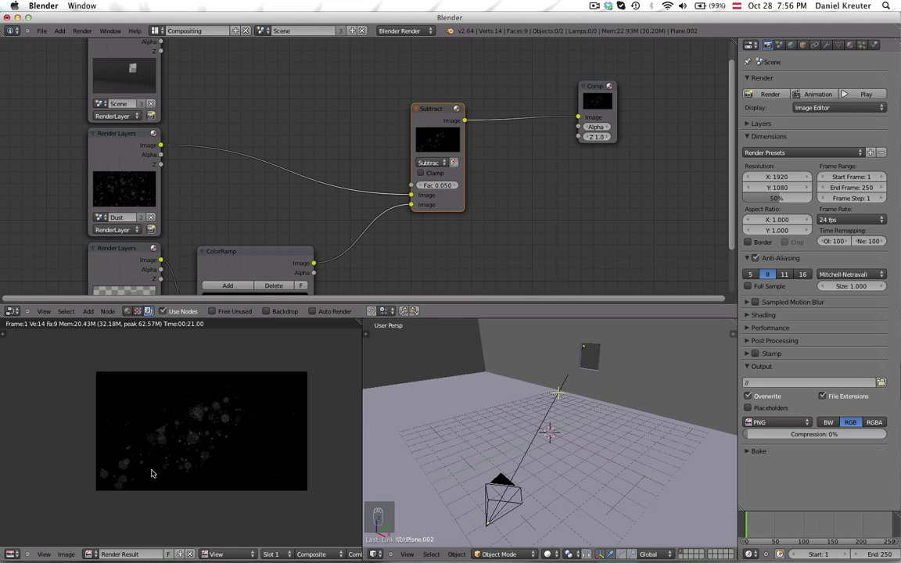
pyautogui.click(440, 185)
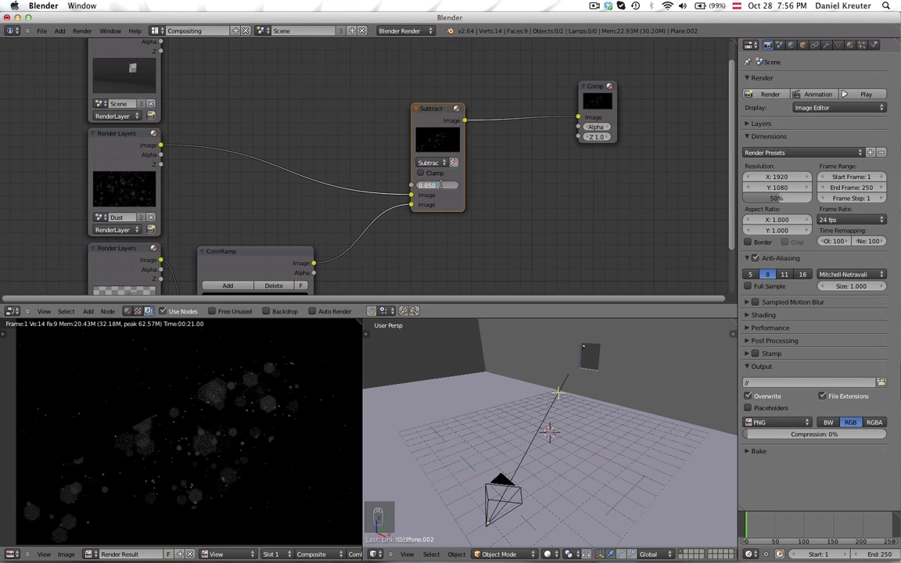
pyautogui.write('0.04')
pyautogui.press('Return')
pyautogui.scroll(-5, 168, 458)
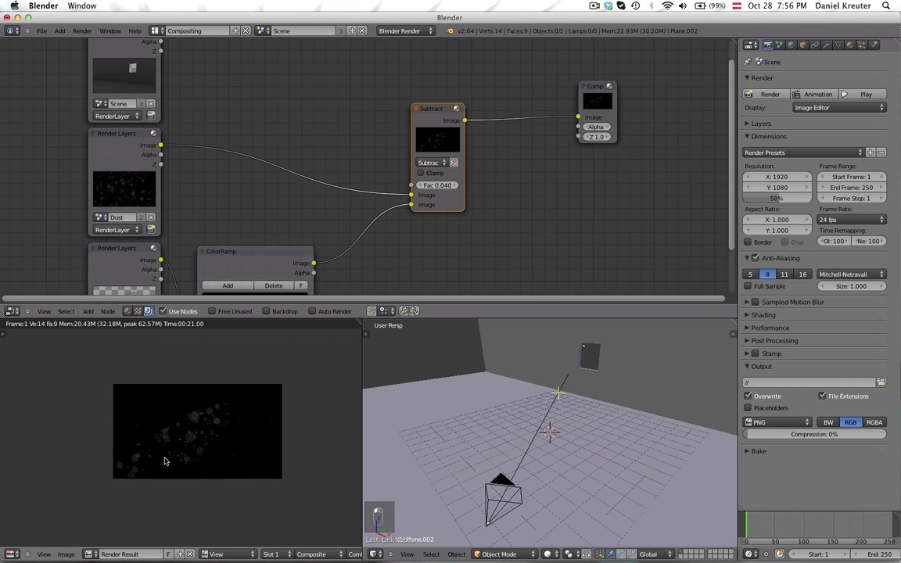
# Insert a Mix node between the Subtract and Composite nodes, spacing the nodes apart to make room.
pyautogui.scroll(-2, 406, 191)
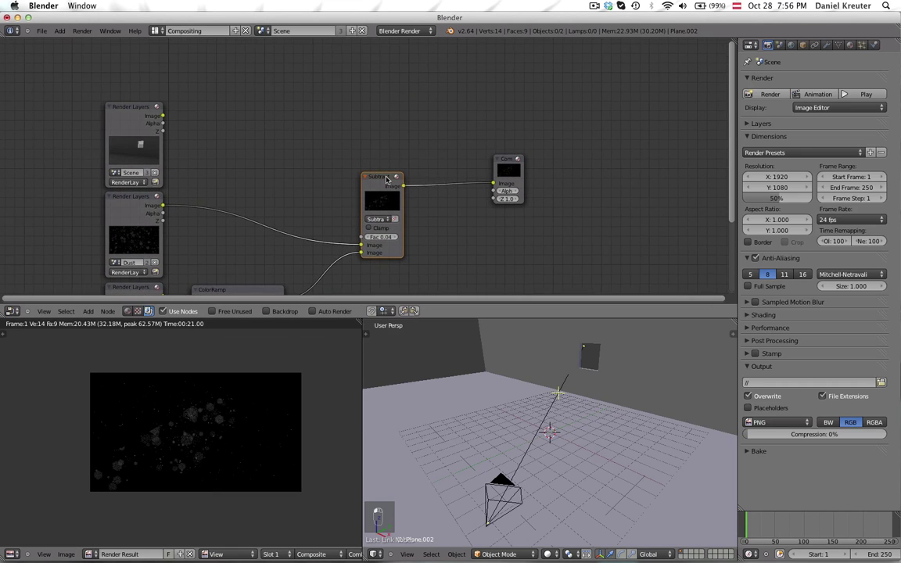
pyautogui.moveTo(385, 180); pyautogui.dragTo(374, 203)
pyautogui.moveTo(524, 158); pyautogui.dragTo(620, 141)
pyautogui.hotkey('shift', 'a')
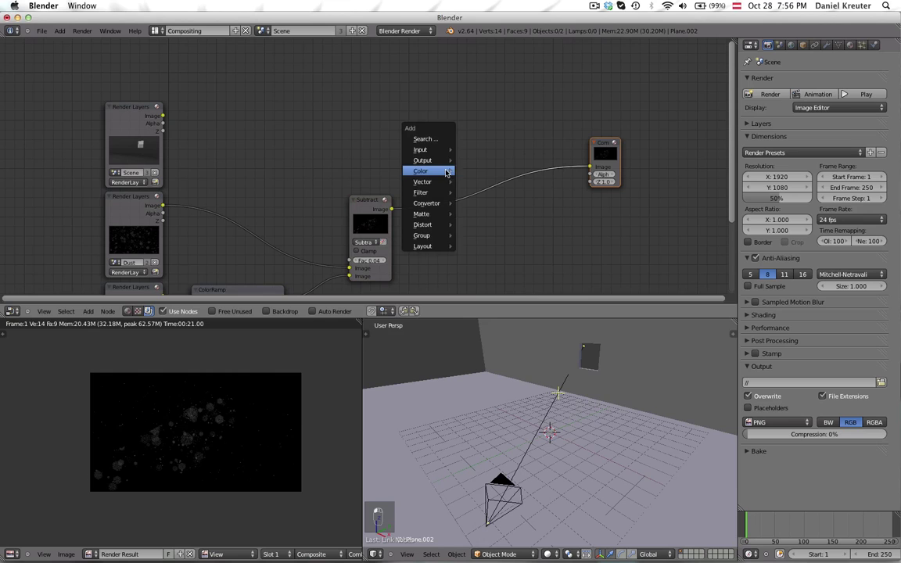
pyautogui.moveTo(447, 173)
pyautogui.click(481, 172)
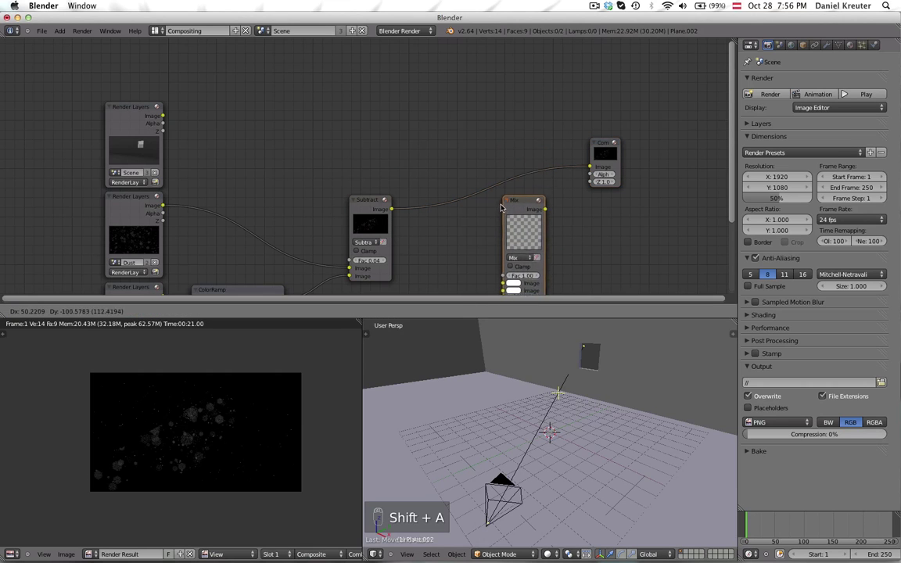
pyautogui.press('g')
pyautogui.click(501, 155)
pyautogui.moveTo(384, 197); pyautogui.dragTo(317, 168, button='middle')
pyautogui.scroll(-3, 456, 119)
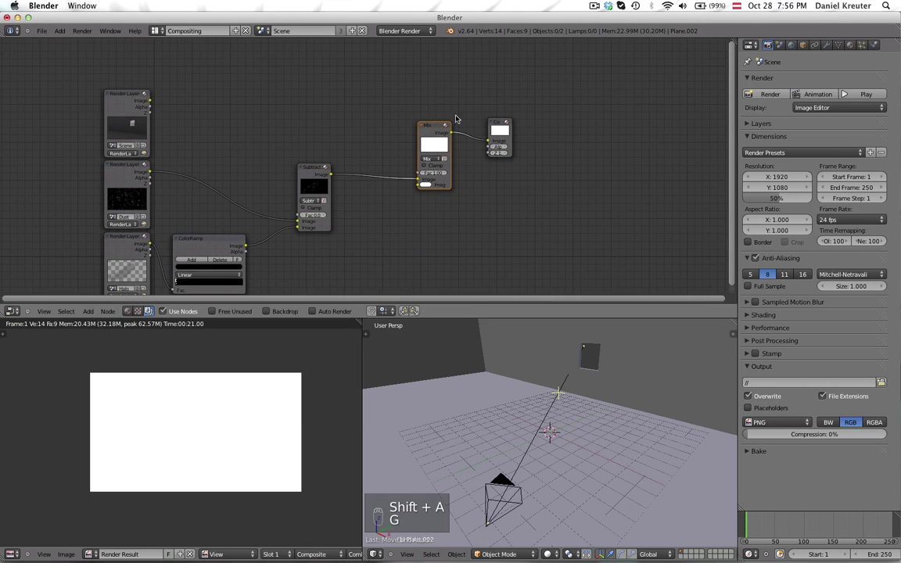
pyautogui.moveTo(507, 130); pyautogui.dragTo(546, 114)
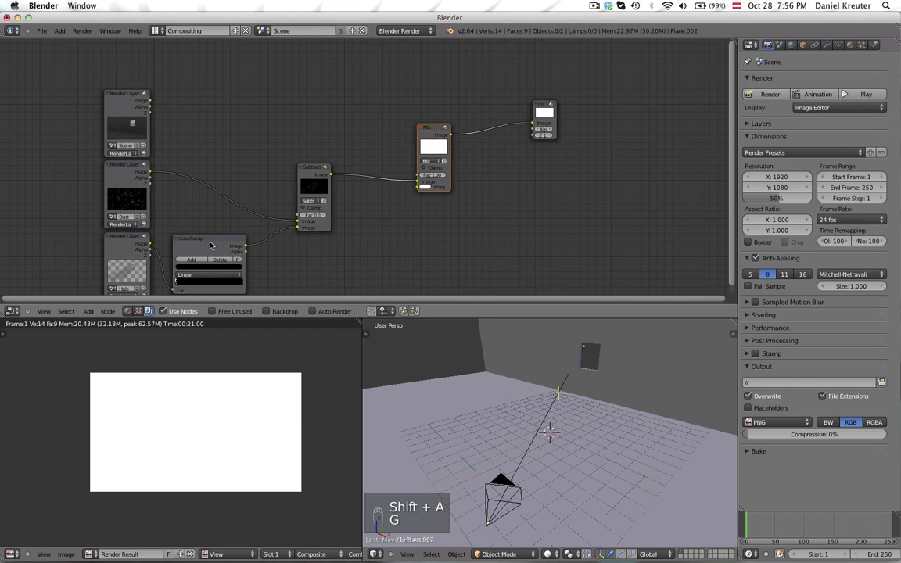
# Link the Halo image to the new Mix node's second image input and set its blend type to Add.
pyautogui.moveTo(149, 172); pyautogui.dragTo(419, 188)
pyautogui.click(432, 161)
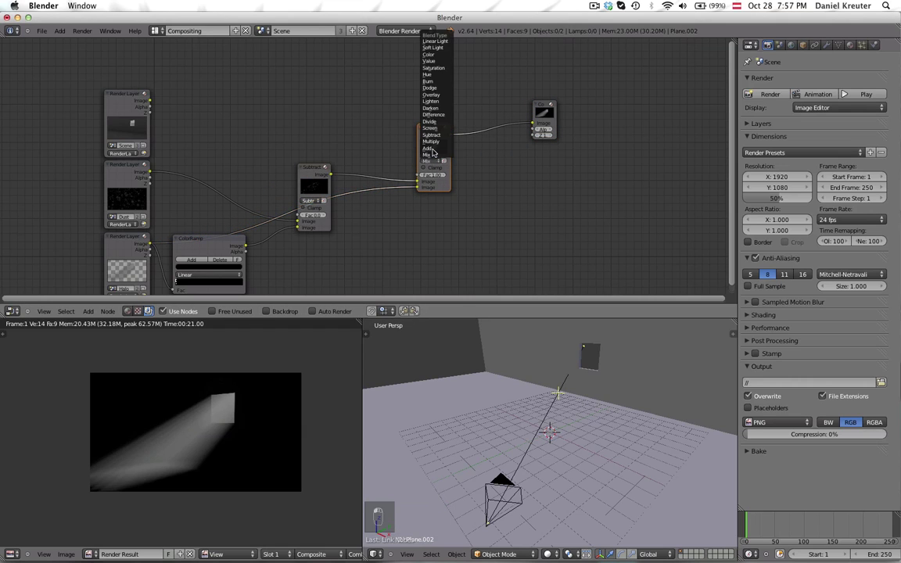
pyautogui.click(429, 148)
pyautogui.scroll(5, 237, 468)
pyautogui.scroll(1, 464, 165)
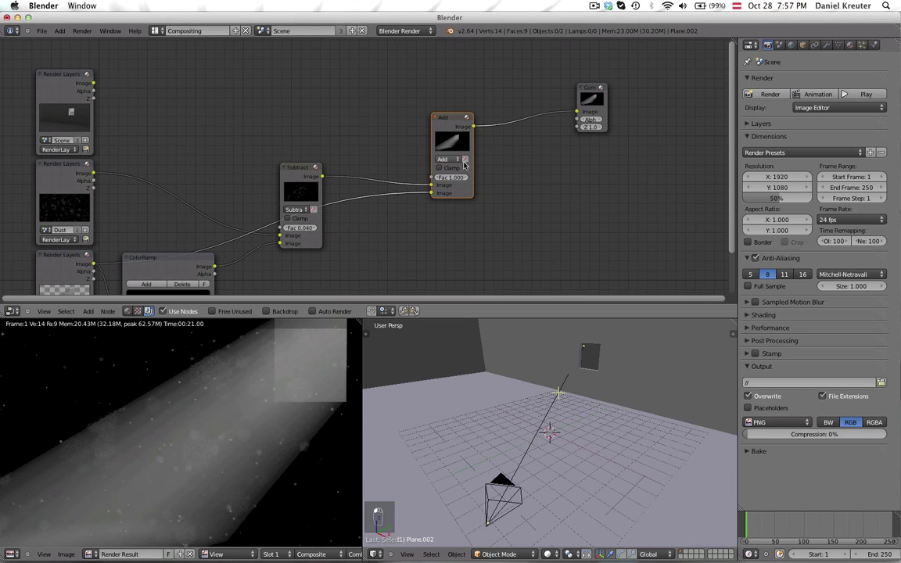
# Set the Add node's factor to 0.1 and inspect the combined dust and light beam.
pyautogui.moveTo(459, 176); pyautogui.dragTo(448, 181)
pyautogui.scroll(-4, 217, 441)
pyautogui.scroll(2, 217, 441)
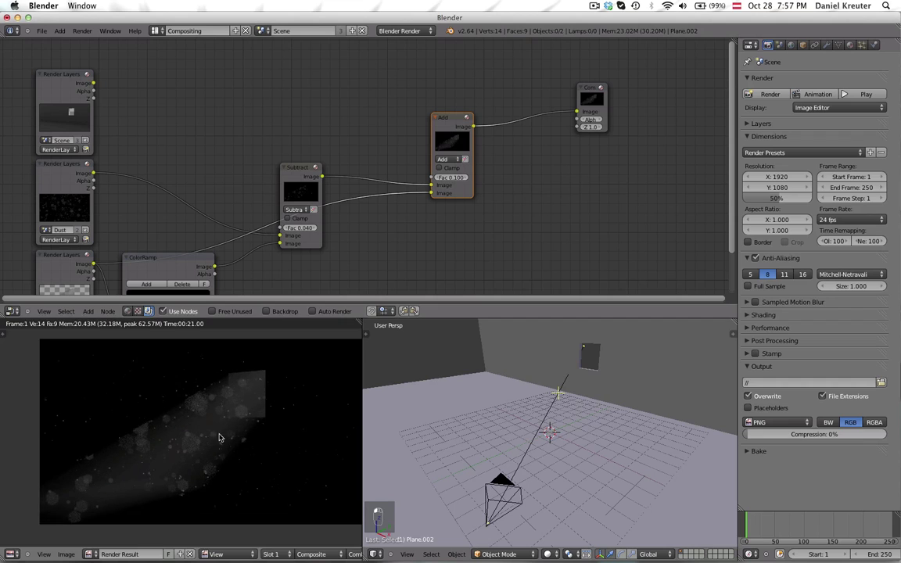
pyautogui.scroll(-2, 135, 481)
pyautogui.scroll(2, 181, 454)
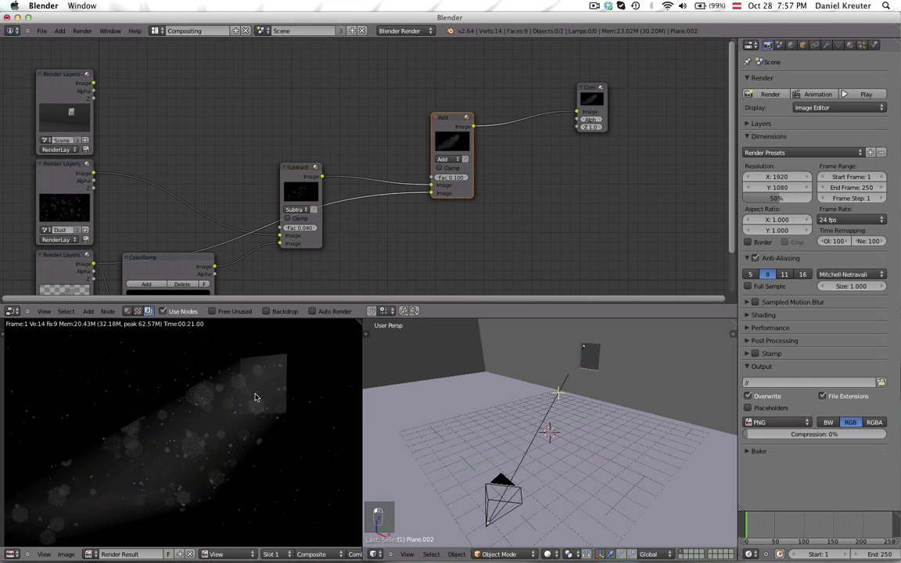
# Move the Composite node farther away and insert another Mix node between it and the Add node.
pyautogui.moveTo(501, 101); pyautogui.dragTo(456, 133, button='middle')
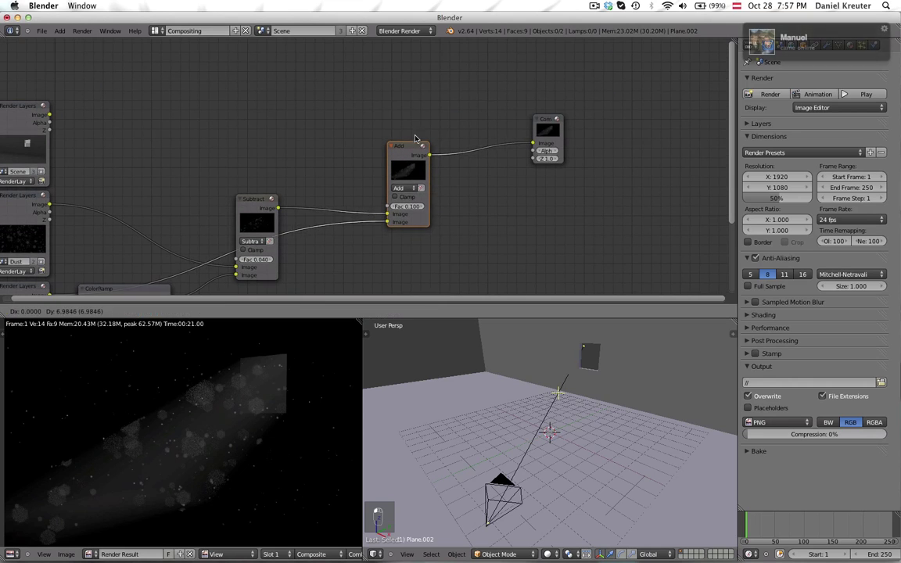
pyautogui.moveTo(548, 123); pyautogui.dragTo(608, 68)
pyautogui.hotkey('shift', 'a')
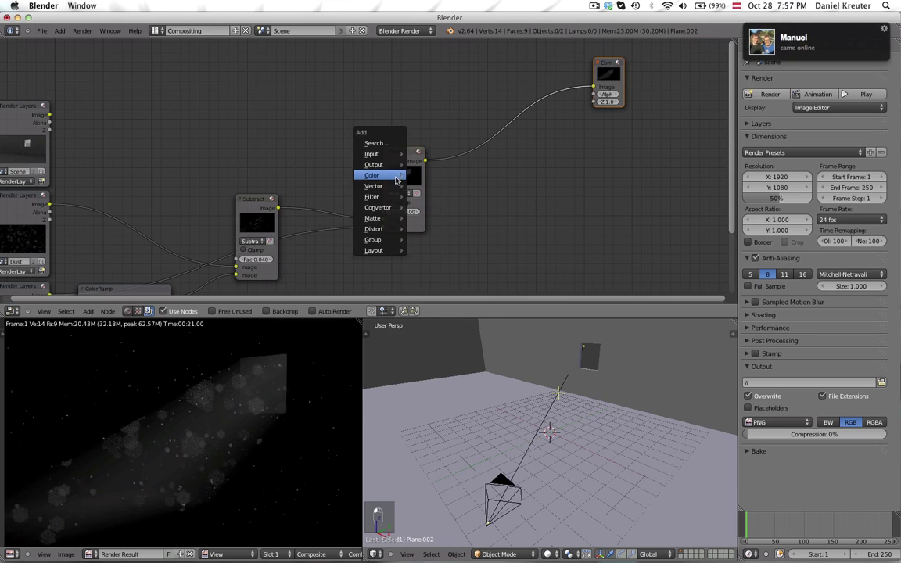
pyautogui.moveTo(391, 175)
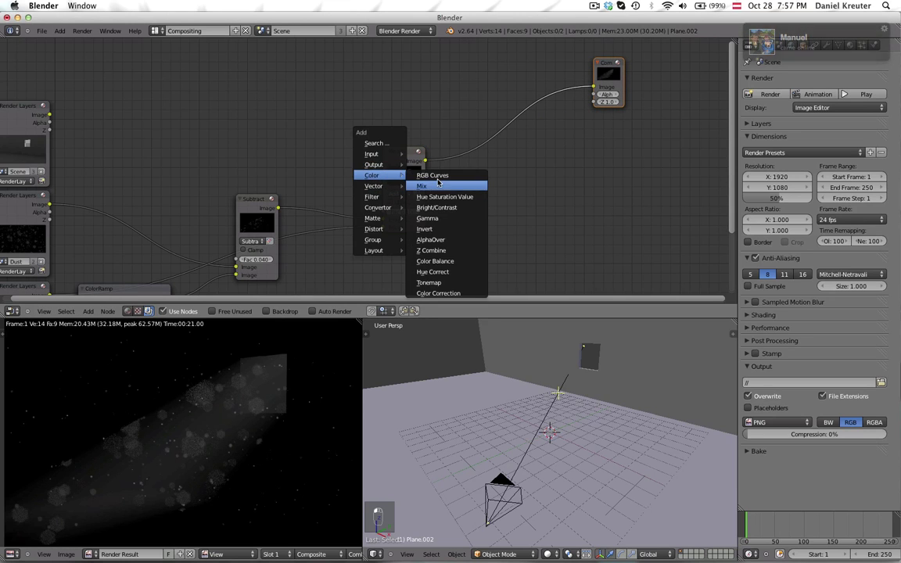
pyautogui.click(440, 186)
pyautogui.press('g')
pyautogui.click(512, 93)
# Link the Scene image to the new Mix node's first image input, set its blend type to Add, and raise the node.
pyautogui.moveTo(50, 115); pyautogui.dragTo(494, 156)
pyautogui.click(509, 130)
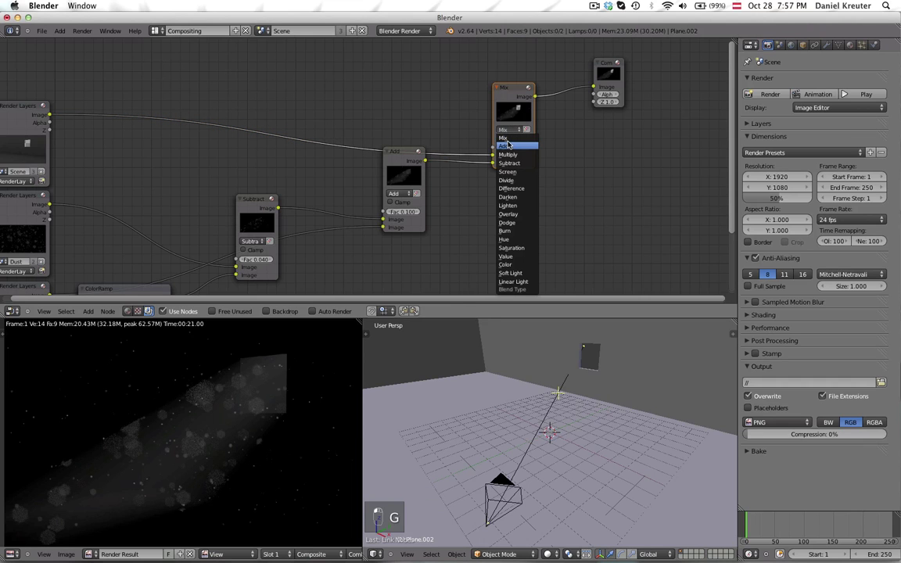
pyautogui.click(507, 146)
pyautogui.moveTo(507, 96); pyautogui.dragTo(508, 71)
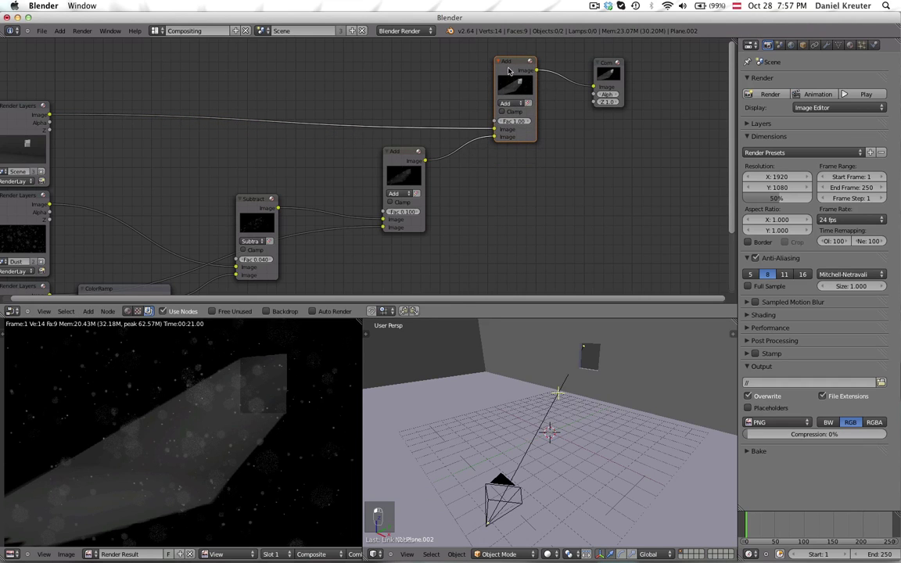
# Try other factors on the final Add node, and set its factor back to 1.
pyautogui.scroll(1, 452, 113)
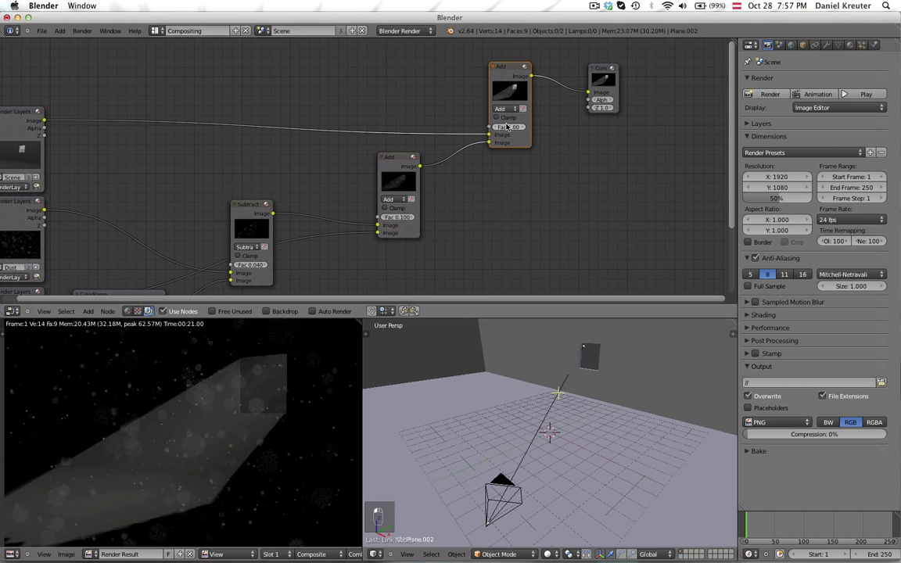
pyautogui.moveTo(507, 127); pyautogui.dragTo(473, 126)
pyautogui.moveTo(526, 125); pyautogui.dragTo(560, 128)
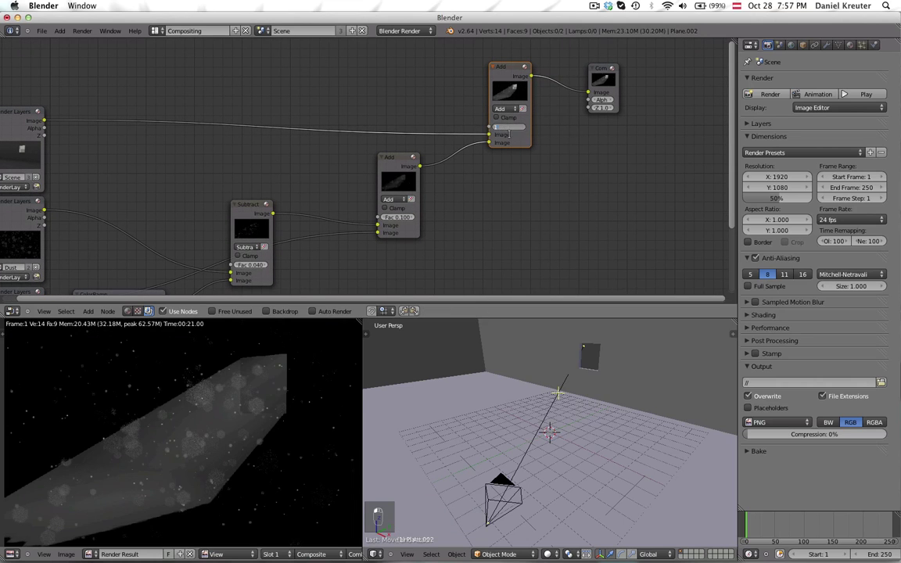
pyautogui.write('1')
pyautogui.press('Return')
# Enable Clamp on the dust-and-halo Add node and the Subtract node, and inspect the composite at full size.
pyautogui.click(400, 209)
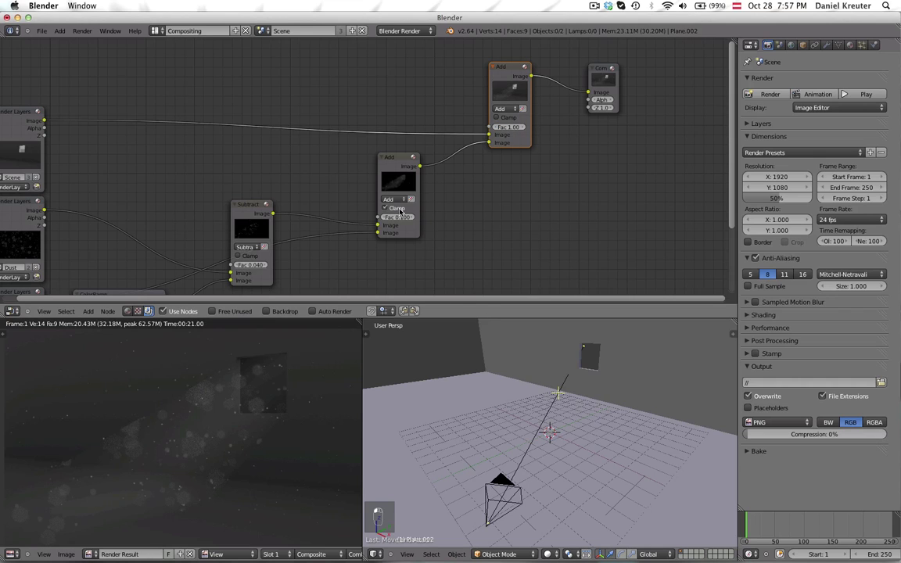
pyautogui.click(244, 258)
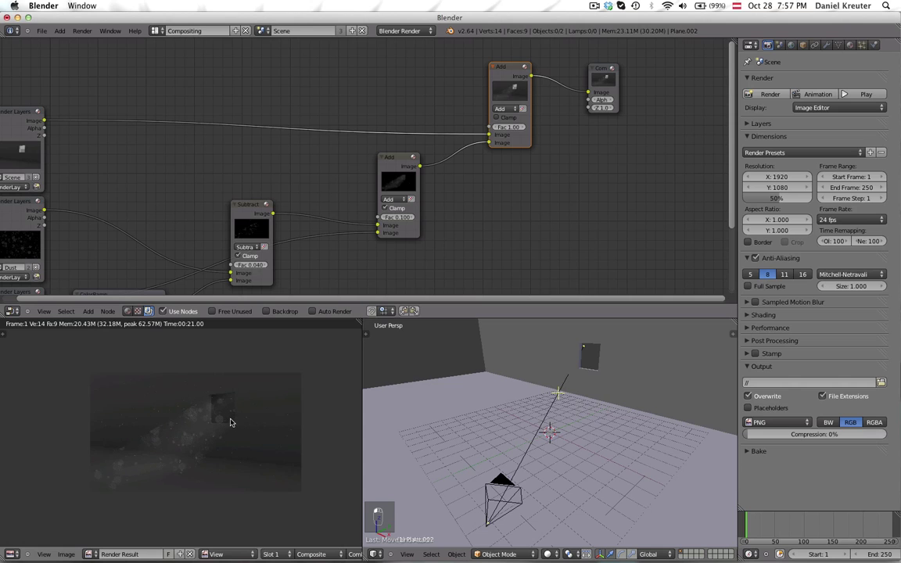
pyautogui.hotkey('ctrl', 'Up')
pyautogui.hotkey('shift', 'space')
pyautogui.hotkey('shift', 'space')
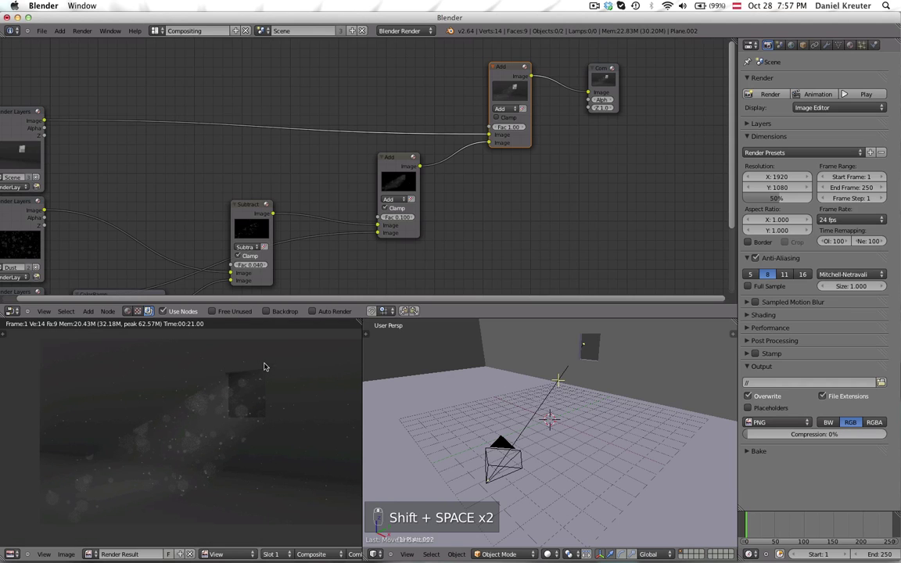
# Try 0.01 as the Subtract node's factor, and set it to 0.02.
pyautogui.moveTo(298, 237); pyautogui.dragTo(372, 171, button='middle')
pyautogui.scroll(-2, 229, 434)
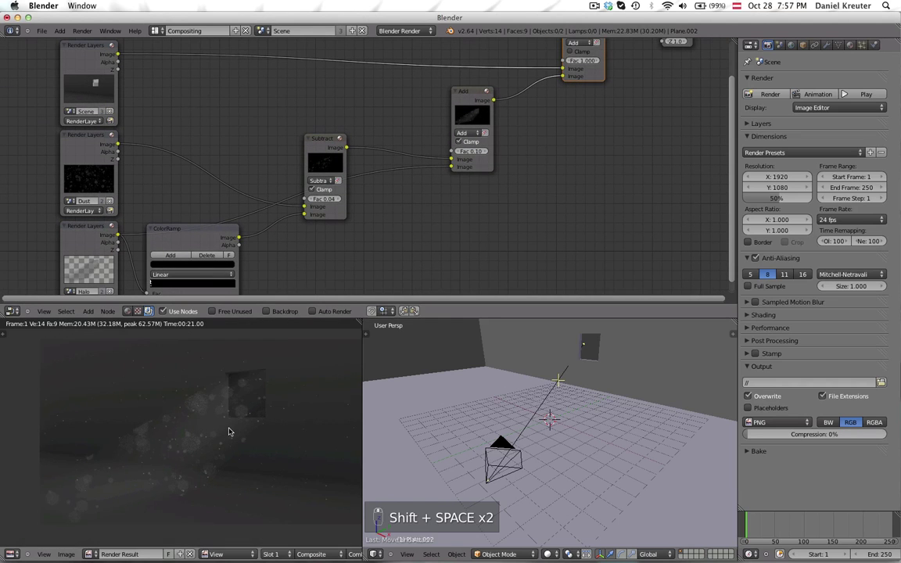
pyautogui.moveTo(256, 255); pyautogui.dragTo(259, 228, button='middle')
pyautogui.scroll(2, 259, 228)
pyautogui.scroll(1, 266, 232)
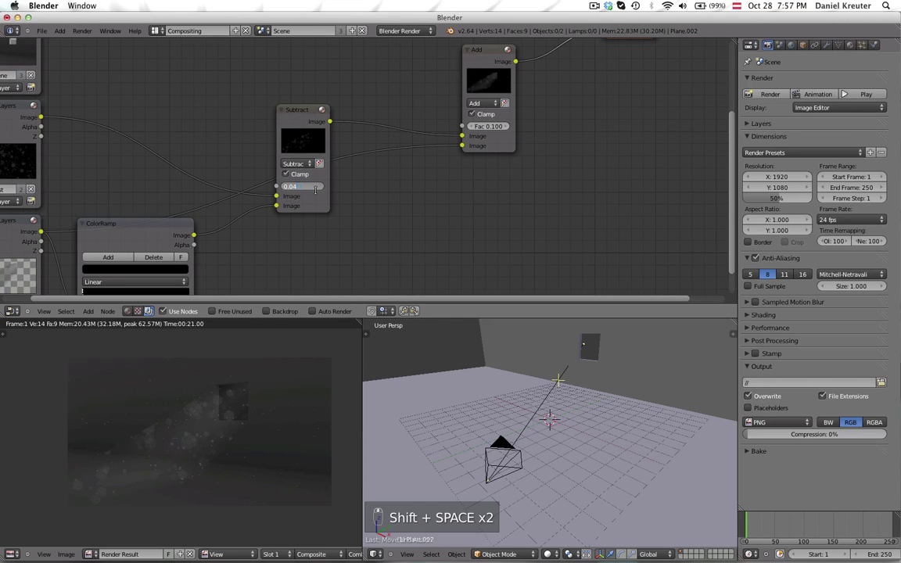
pyautogui.write('0.01')
pyautogui.press('Return')
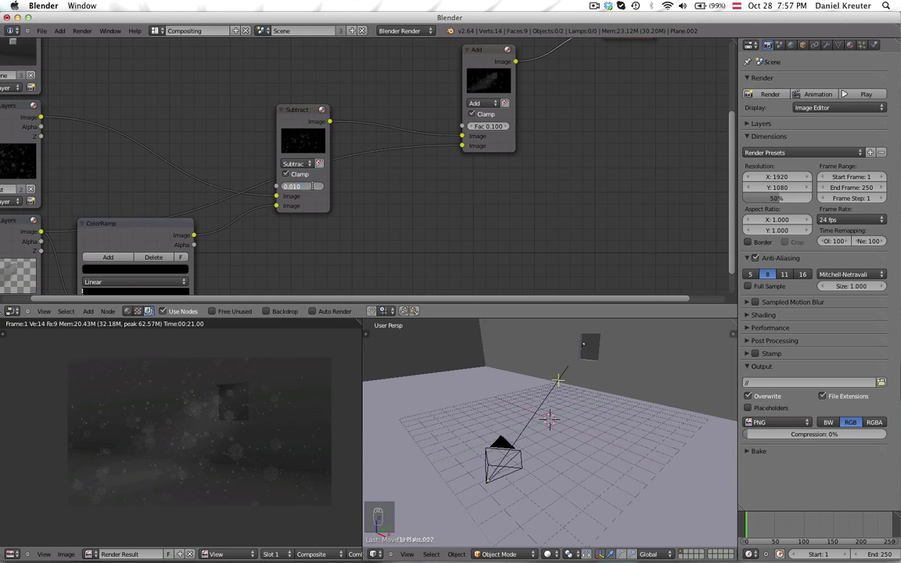
pyautogui.write('2')
pyautogui.press('Return')
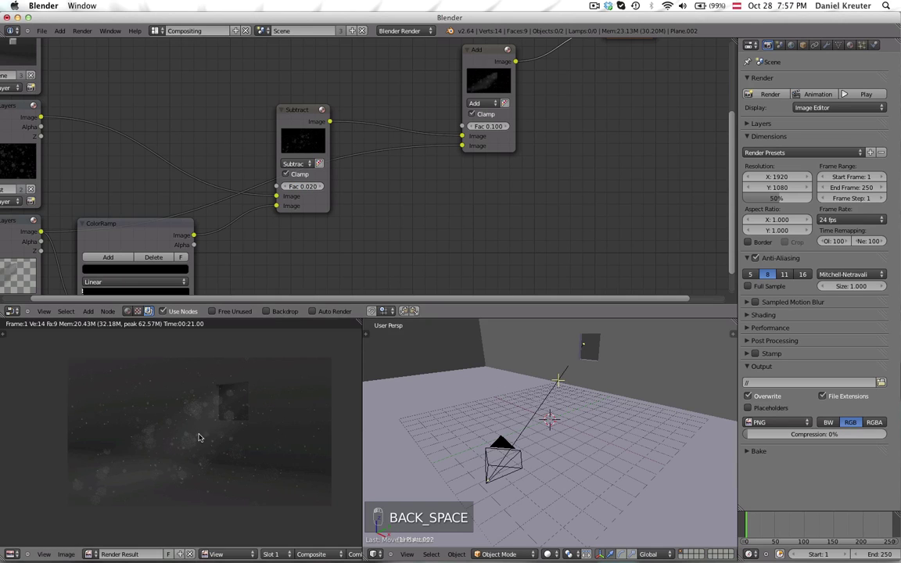
# Move the dust-and-halo Add node away from the Subtract node and place a new Mix node between them.
pyautogui.moveTo(481, 198); pyautogui.dragTo(358, 241, button='middle')
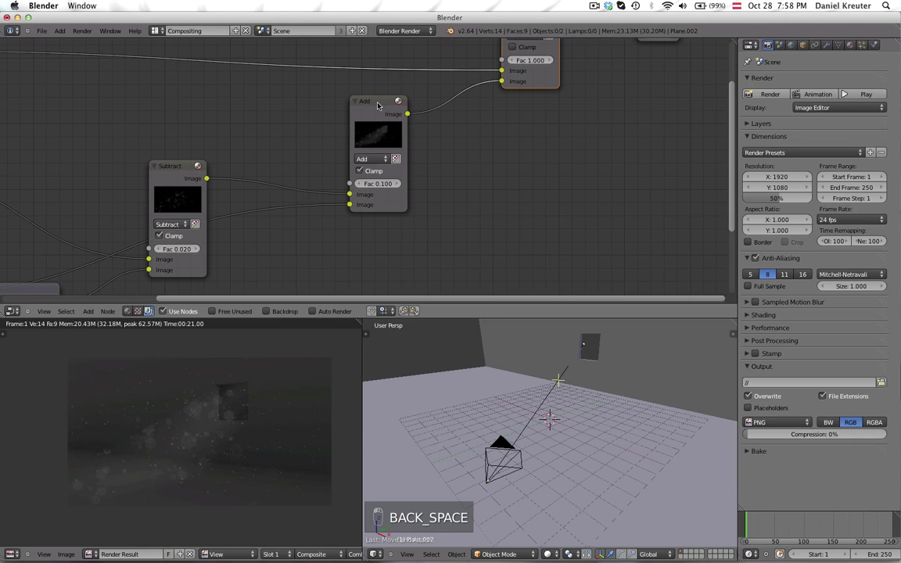
pyautogui.moveTo(376, 99); pyautogui.dragTo(416, 93)
pyautogui.moveTo(415, 145); pyautogui.dragTo(324, 196, button='middle')
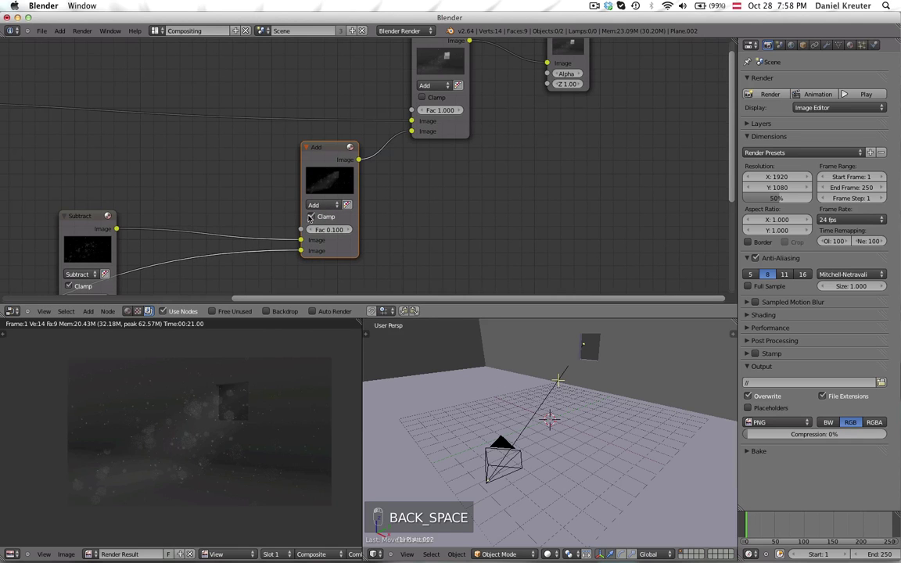
pyautogui.hotkey('shift', 'a')
pyautogui.moveTo(205, 220)
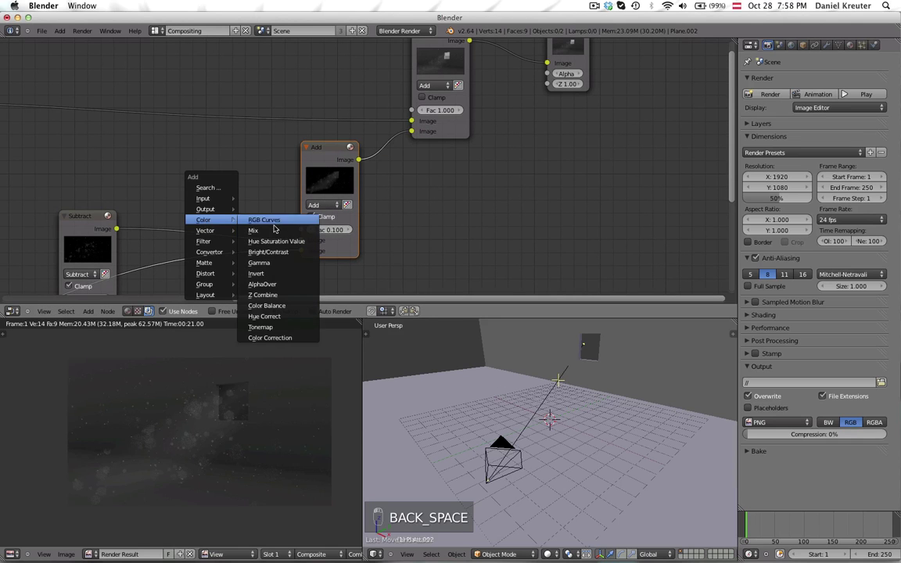
pyautogui.click(266, 230)
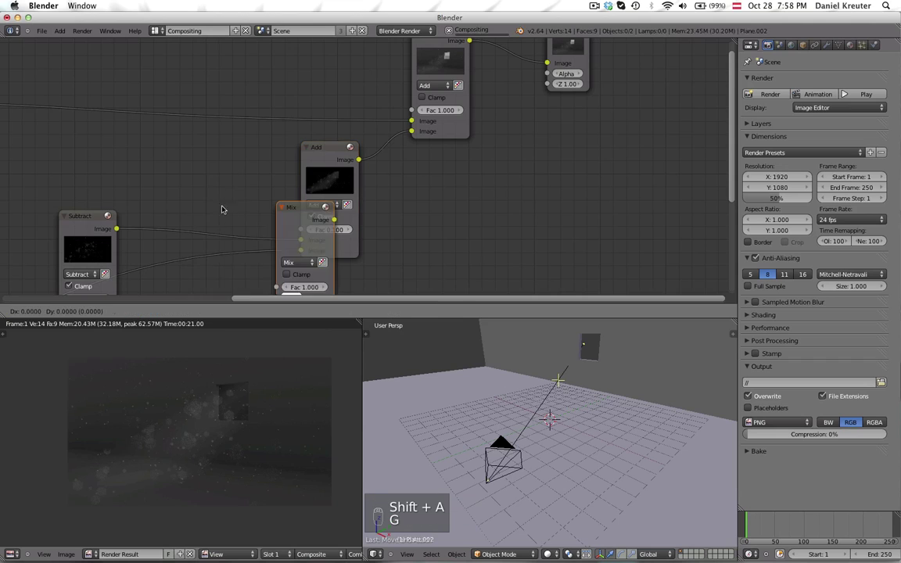
pyautogui.click(142, 131)
# Route the Subtract image through the Mix node into the Add node's first image input, and set the Mix node's second color to black.
pyautogui.moveTo(117, 229); pyautogui.dragTo(168, 230)
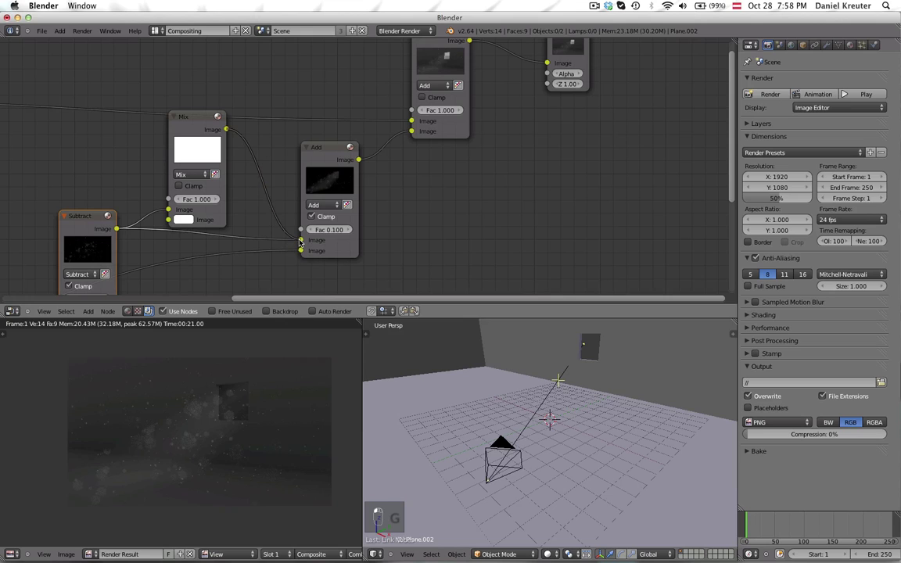
pyautogui.moveTo(299, 241); pyautogui.dragTo(301, 241)
pyautogui.click(193, 219)
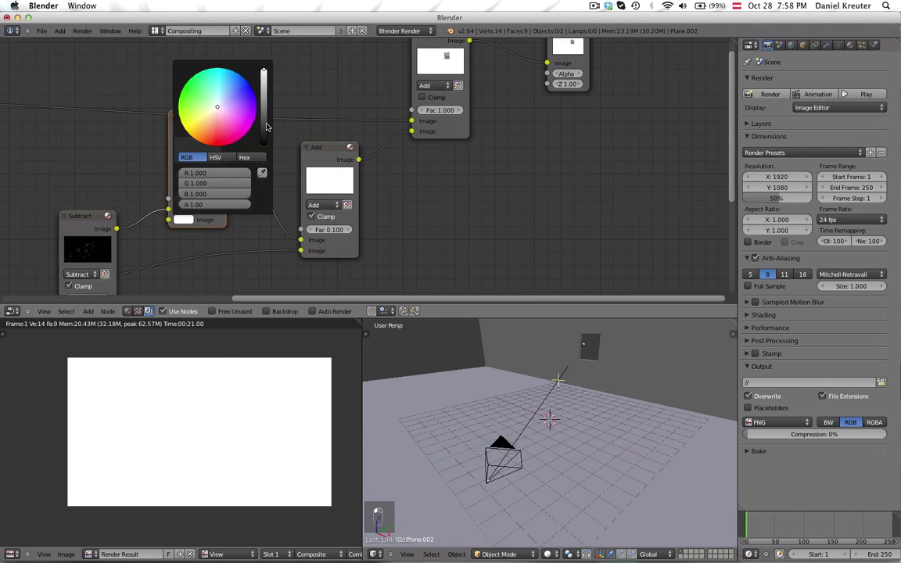
pyautogui.moveTo(266, 127); pyautogui.dragTo(264, 147)
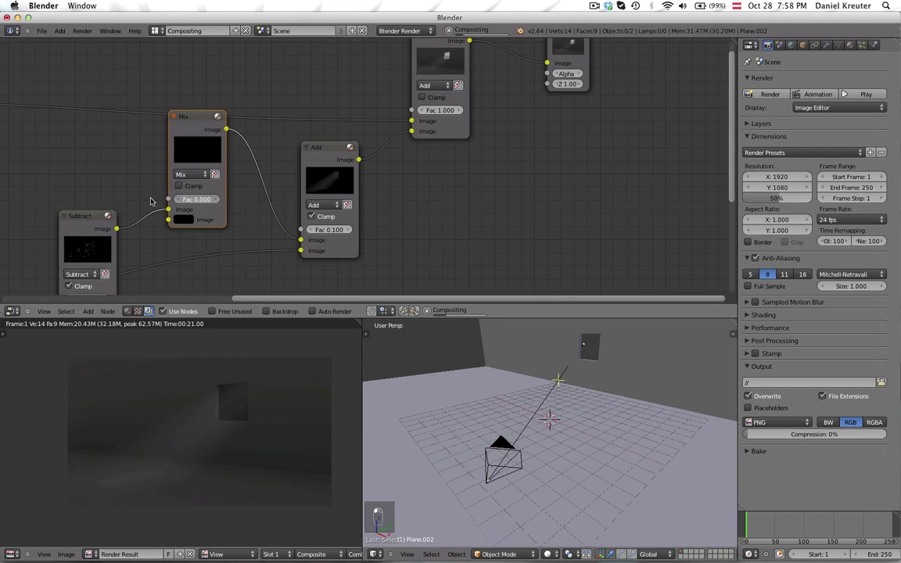
# Set the Mix node's factor to 0.680 and the world's ambient occlusion factor to 0.01.
pyautogui.moveTo(151, 202); pyautogui.dragTo(180, 200)
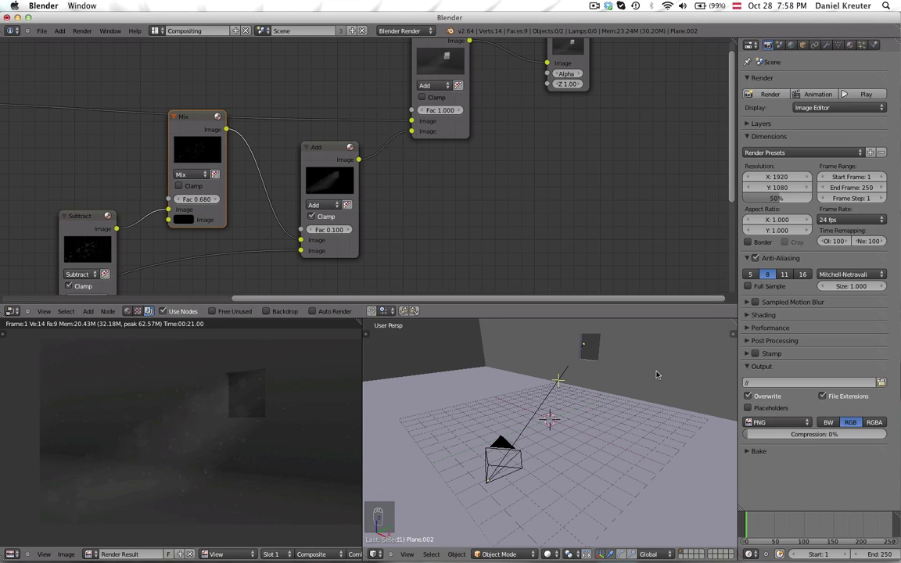
pyautogui.click(790, 45)
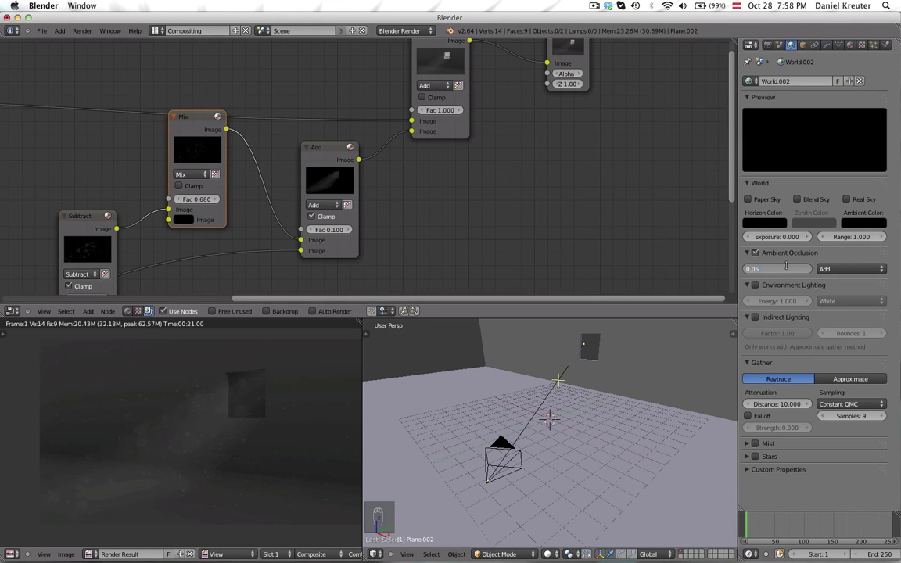
pyautogui.press('Return')
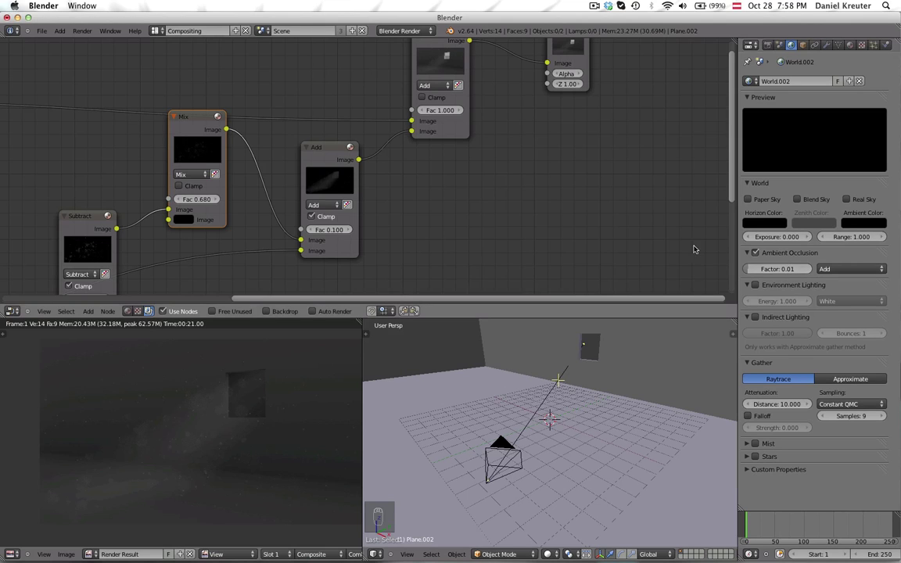
# Re-render the room scene's render layer from its node in the compositor.
pyautogui.moveTo(77, 196); pyautogui.dragTo(87, 171, button='middle')
pyautogui.moveTo(98, 211); pyautogui.dragTo(106, 205)
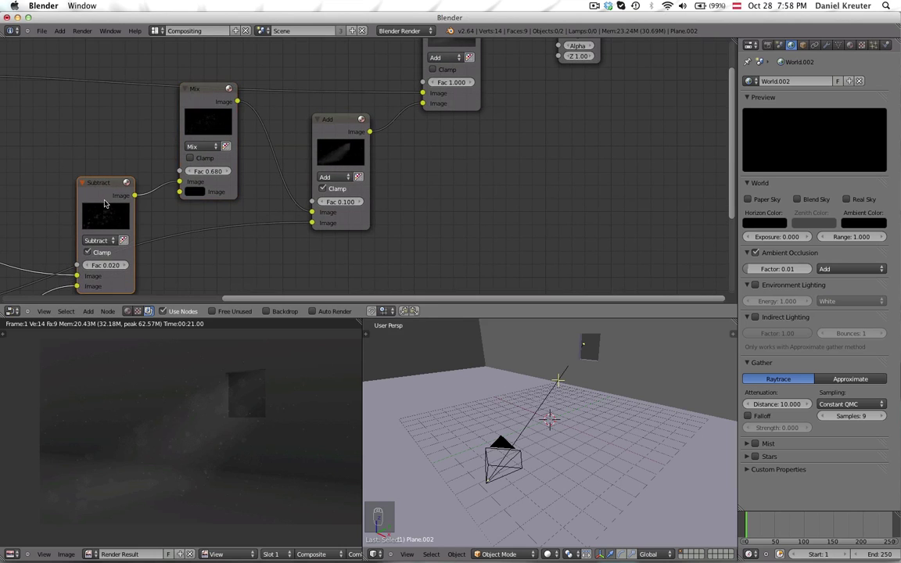
pyautogui.scroll(-4, 106, 205)
pyautogui.moveTo(78, 189); pyautogui.dragTo(262, 188, button='middle')
pyautogui.scroll(2, 188, 203)
pyautogui.click(194, 189)
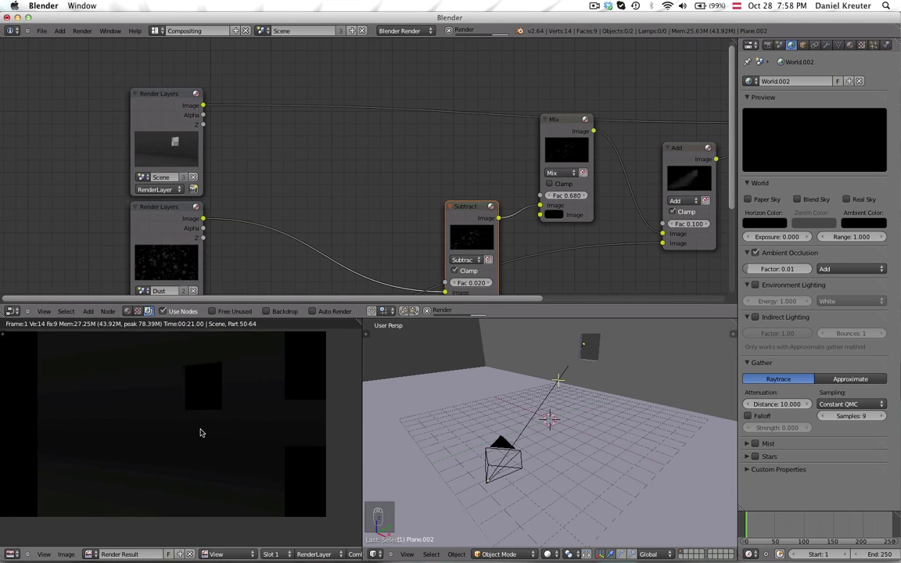
# Inspect the re-rendered composite at full size, checking the light beam and dust against the dark room.
pyautogui.scroll(-2, 199, 431)
pyautogui.moveTo(199, 430); pyautogui.dragTo(244, 430, button='middle')
pyautogui.scroll(1, 231, 429)
pyautogui.scroll(-2, 224, 442)
pyautogui.hotkey('ctrl', 'Up')
pyautogui.scroll(7, 318, 433)
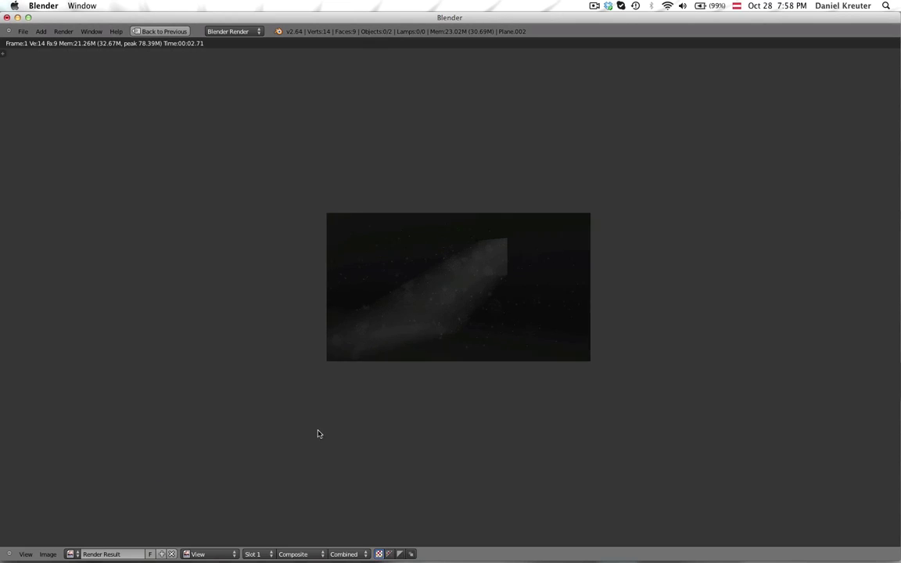
pyautogui.scroll(-3, 382, 433)
pyautogui.scroll(-2, 385, 431)
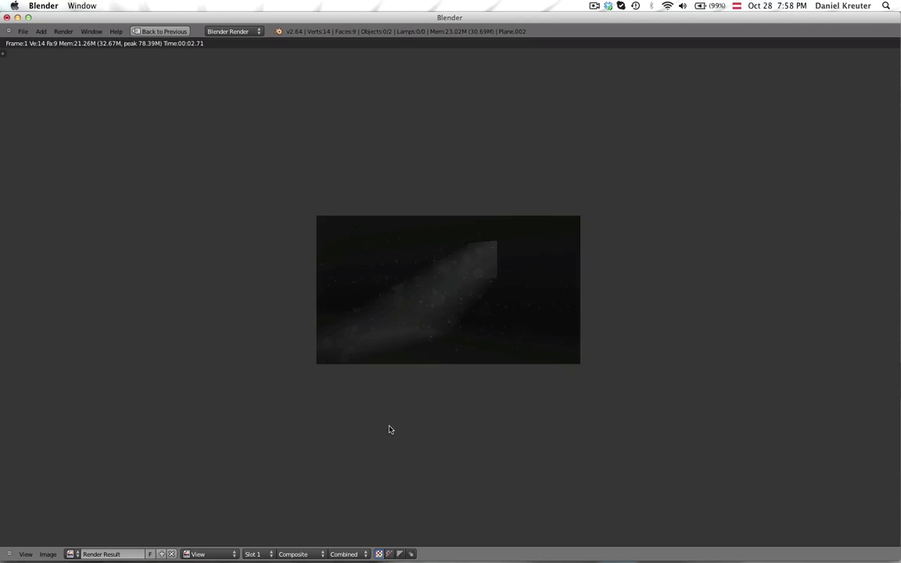
pyautogui.scroll(1, 388, 429)
pyautogui.scroll(-1, 389, 429)
pyautogui.hotkey('shift', 'space')
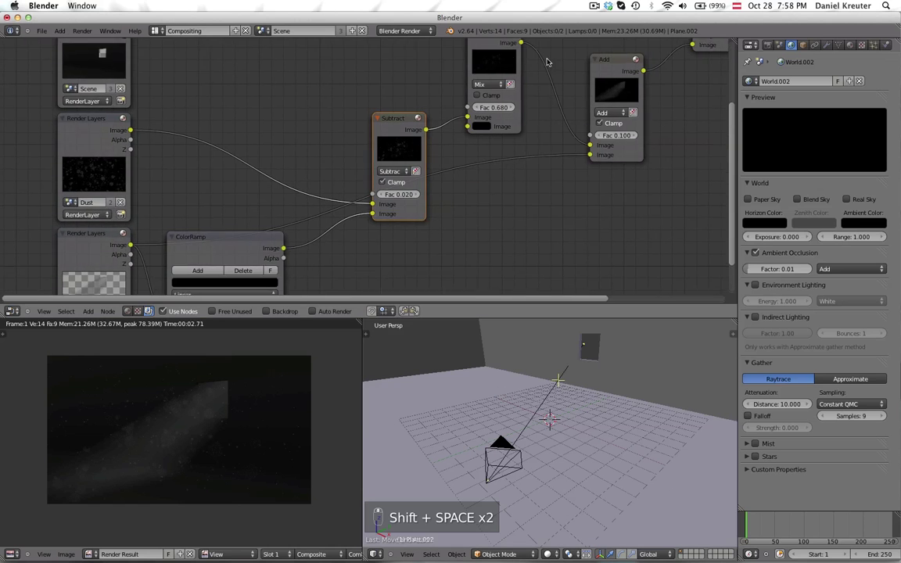
# Look over the room's layout in the 3D view and switch to the Halo scene.
pyautogui.moveTo(547, 59); pyautogui.dragTo(490, 171, button='middle')
pyautogui.scroll(-2, 423, 353)
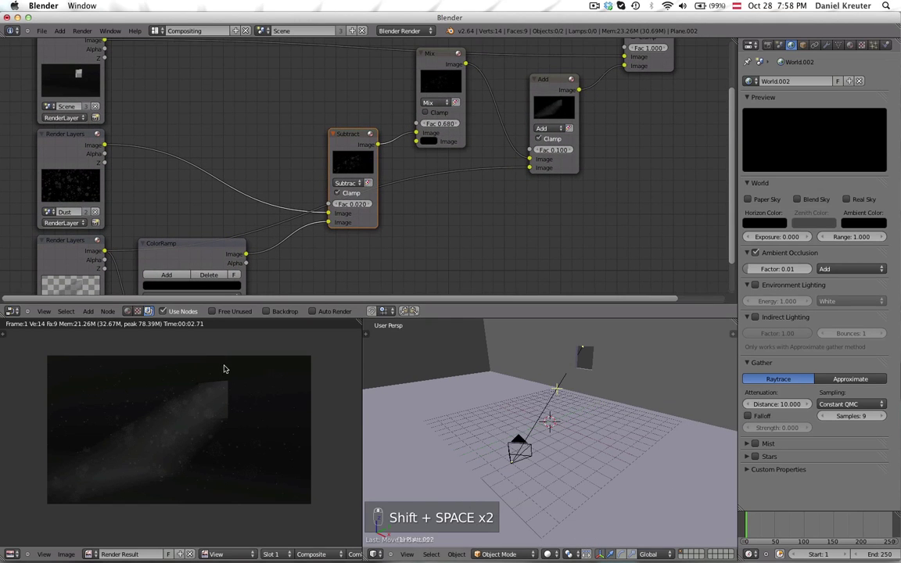
pyautogui.scroll(-1, 258, 387)
pyautogui.scroll(2, 331, 416)
pyautogui.scroll(-3, 626, 430)
pyautogui.moveTo(635, 433); pyautogui.dragTo(573, 416, button='middle')
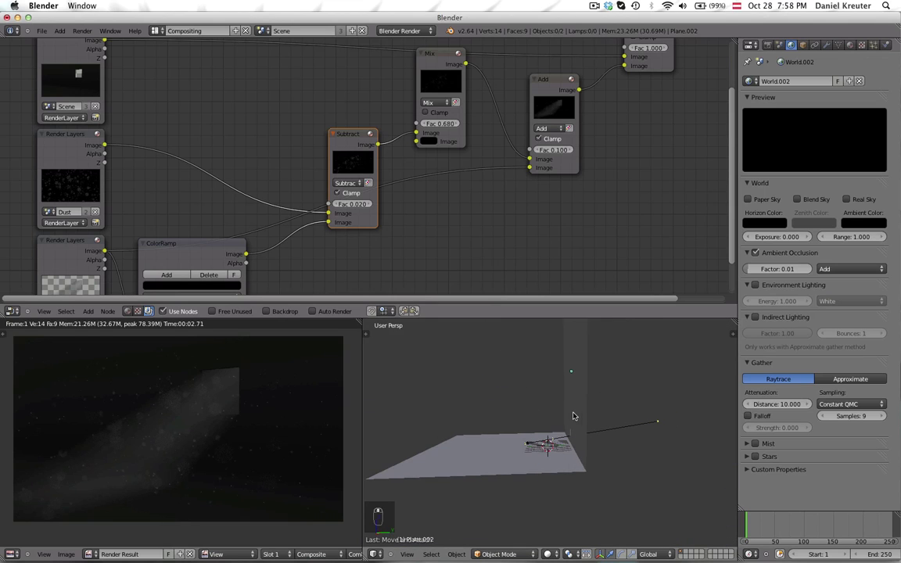
pyautogui.click(156, 31)
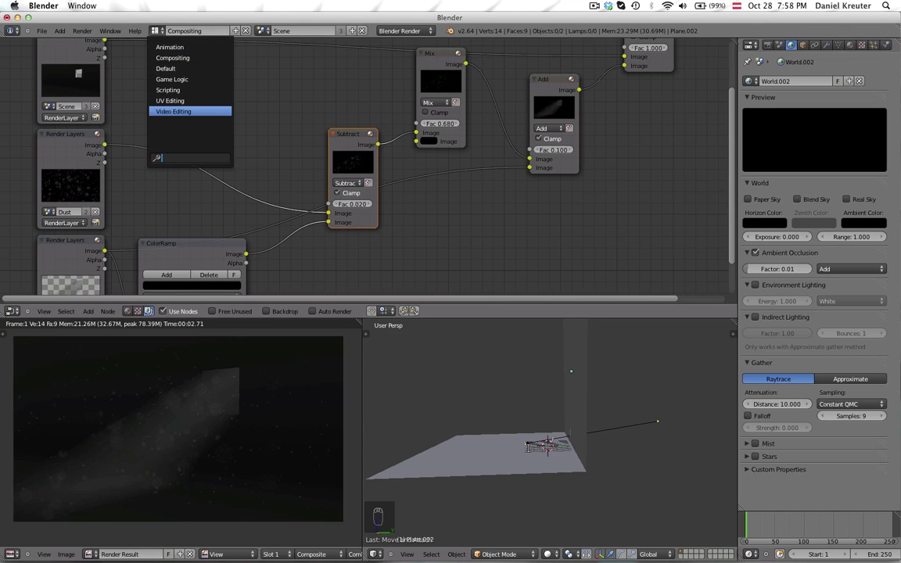
pyautogui.click(264, 30)
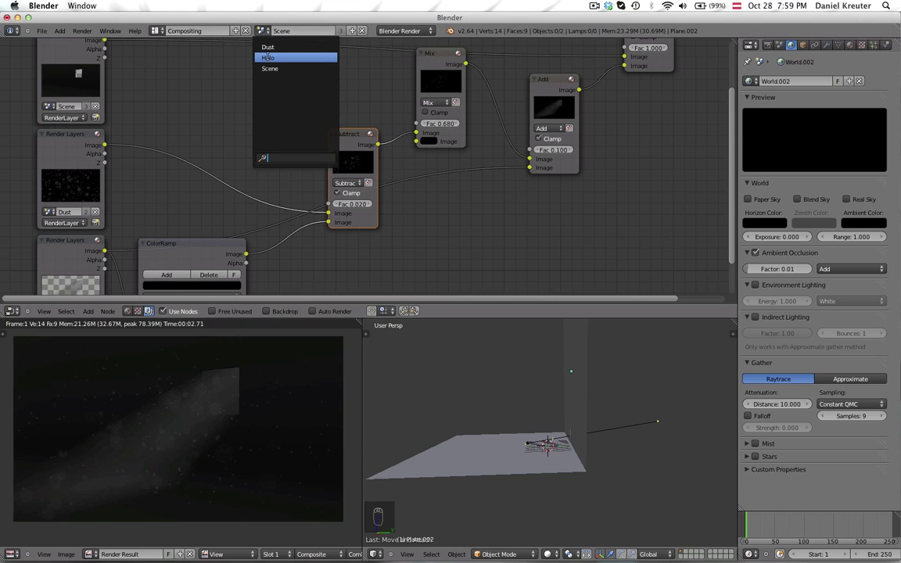
pyautogui.click(270, 58)
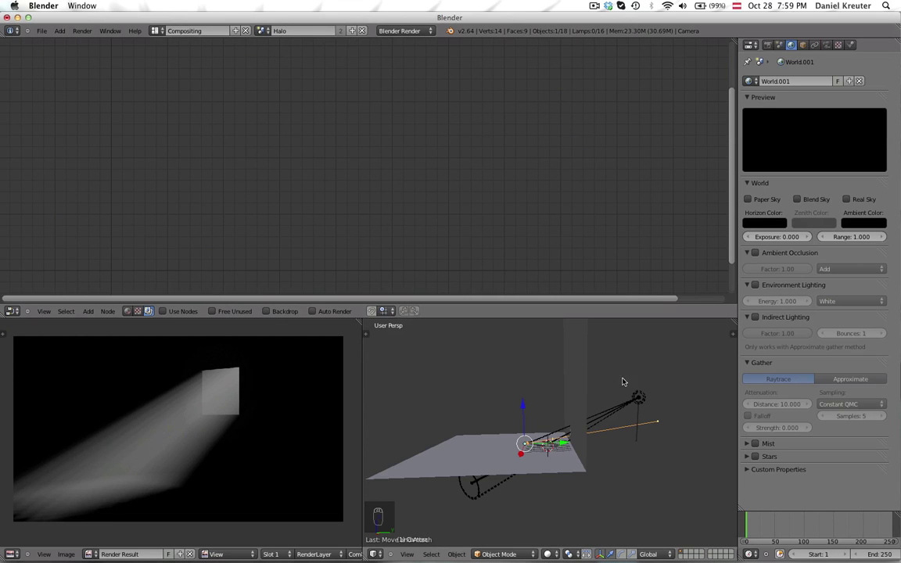
# Select the spot lamp outside the window and link it to the scene named Scene.
pyautogui.rightClick(638, 397)
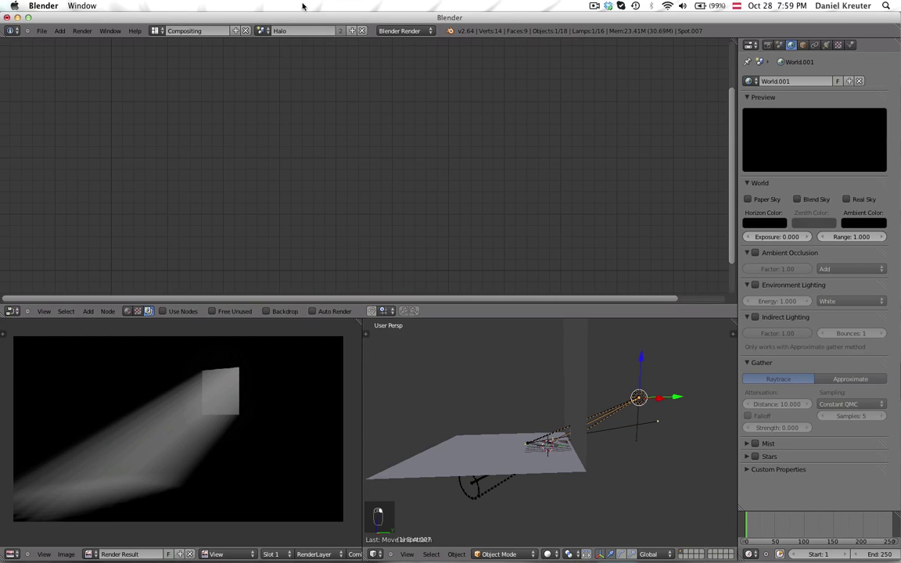
pyautogui.click(353, 30)
pyautogui.hotkey('ctrl', 'l')
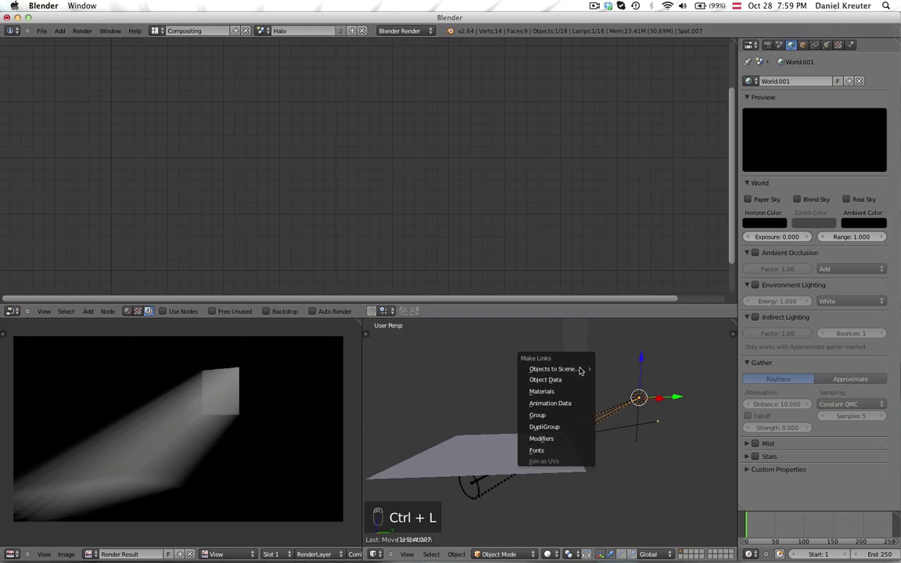
pyautogui.moveTo(583, 370)
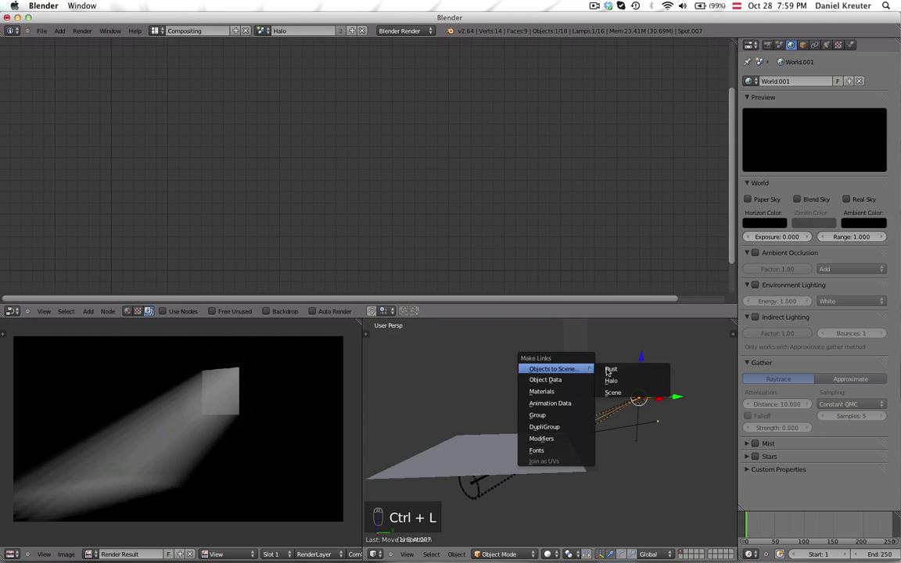
pyautogui.click(612, 392)
# Switch back to the scene named Scene and show it in the right orthographic view.
pyautogui.click(263, 31)
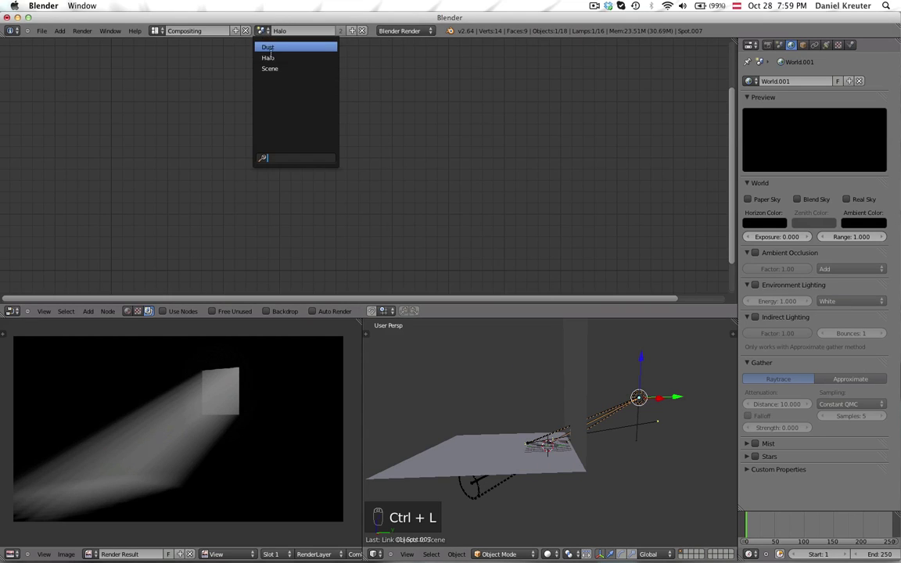
pyautogui.click(269, 68)
pyautogui.press('KP_3')
pyautogui.scroll(-2, 574, 447)
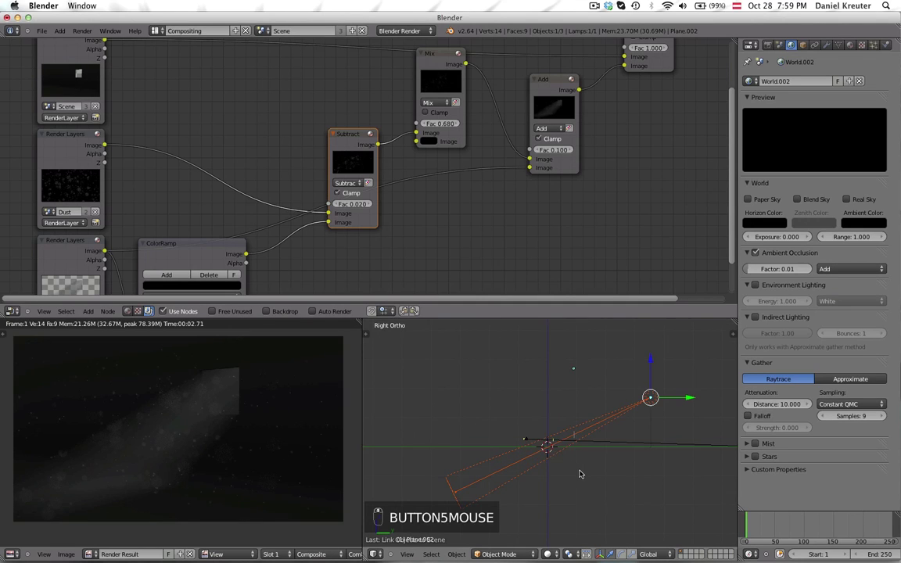
# Add a new spot lamp and move it onto the linked spot lamp's position.
pyautogui.hotkey('shift', 'a')
pyautogui.moveTo(557, 522)
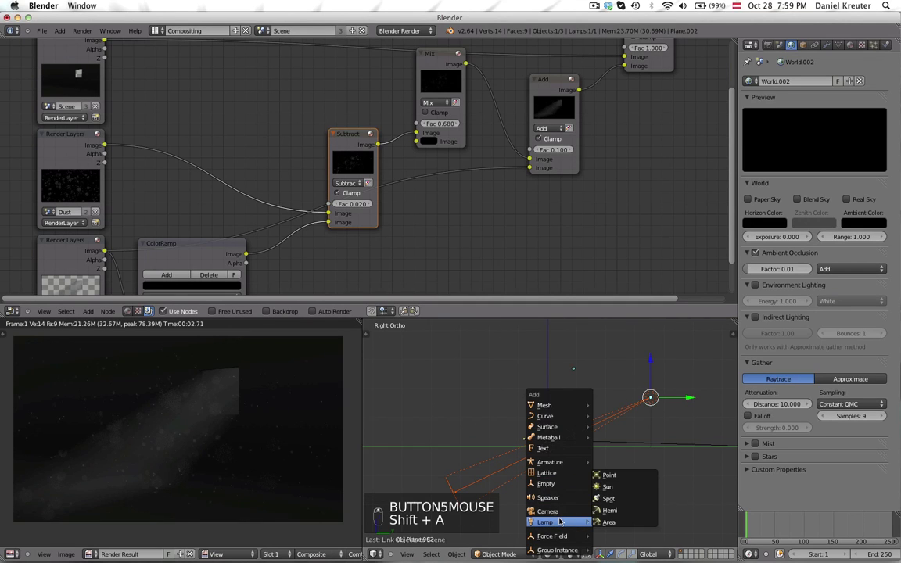
pyautogui.click(630, 506)
pyautogui.press('g')
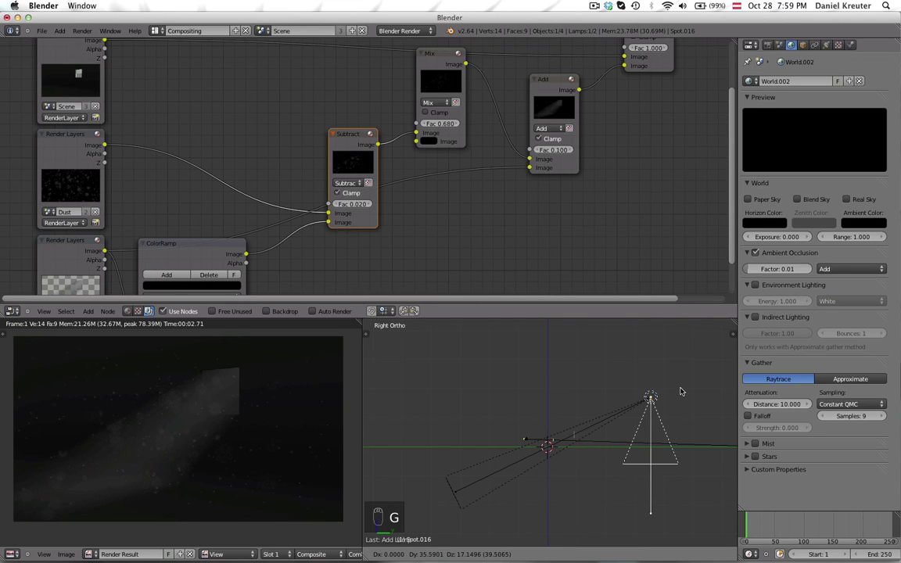
pyautogui.click(666, 402)
# Rotate the new spot lamp so its beam follows the linked lamp's direction.
pyautogui.press('r')
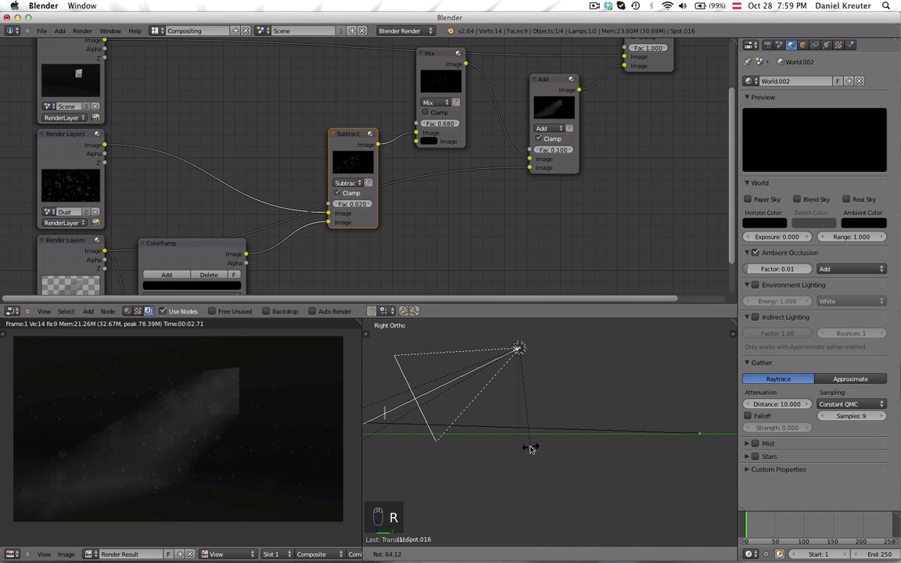
pyautogui.click(529, 446)
pyautogui.keyDown('shift'); pyautogui.moveTo(558, 436); pyautogui.dragTo(595, 413, button='middle'); pyautogui.keyUp('shift')
pyautogui.press('r')
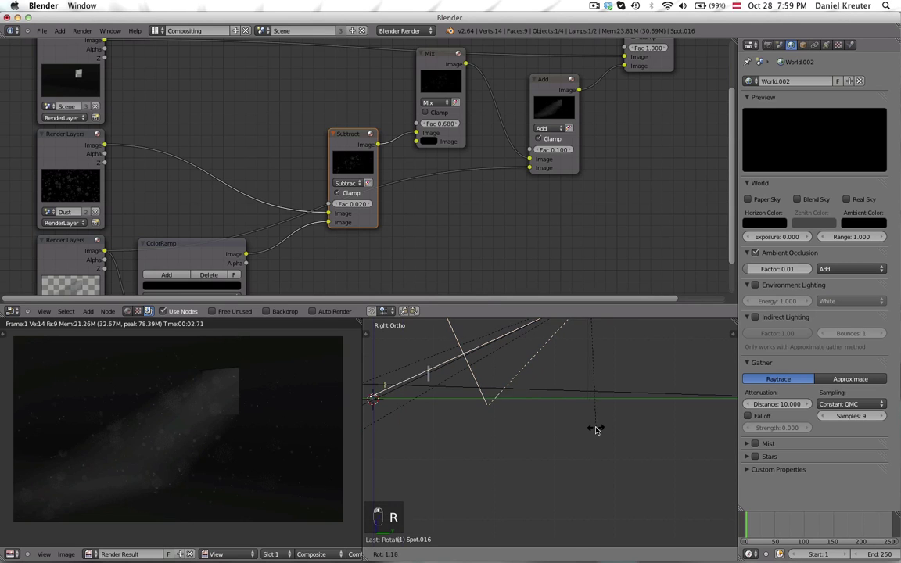
pyautogui.click(640, 416)
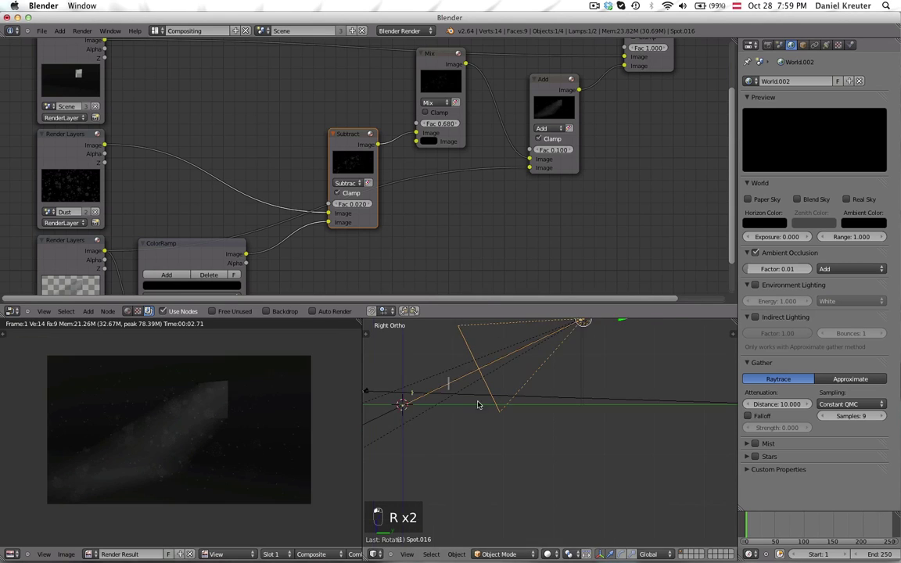
# Shift the new spot lamp along the X axis to match the linked lamp, and delete the linked lamp.
pyautogui.moveTo(479, 402); pyautogui.dragTo(587, 432, button='middle')
pyautogui.press('g')
pyautogui.press('x')
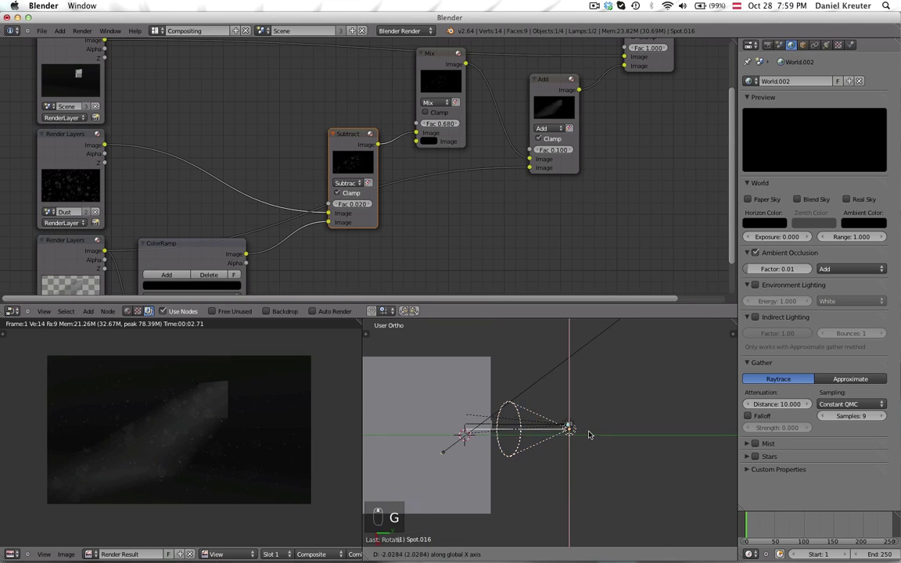
pyautogui.click(590, 431)
pyautogui.press('x')
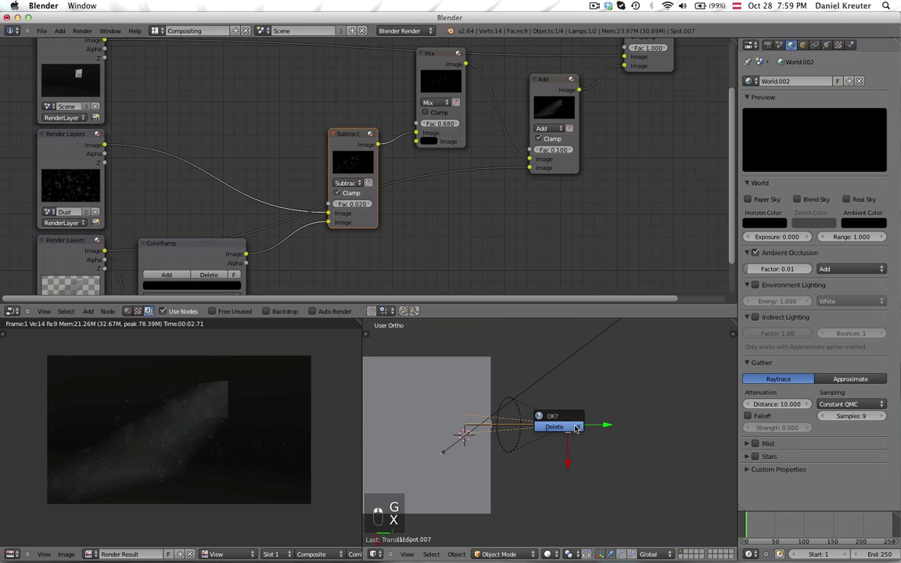
pyautogui.click(579, 424)
# Set the new spot lamp's shadow clip end to 88.235, its distance to 64.168 and its cone size to 8.842°.
pyautogui.moveTo(579, 424); pyautogui.dragTo(555, 420, button='middle')
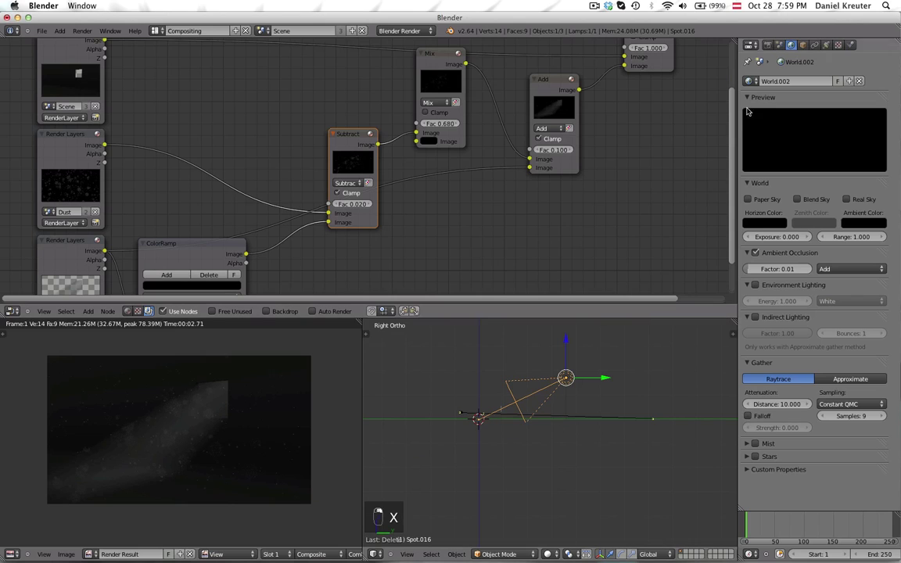
pyautogui.click(830, 47)
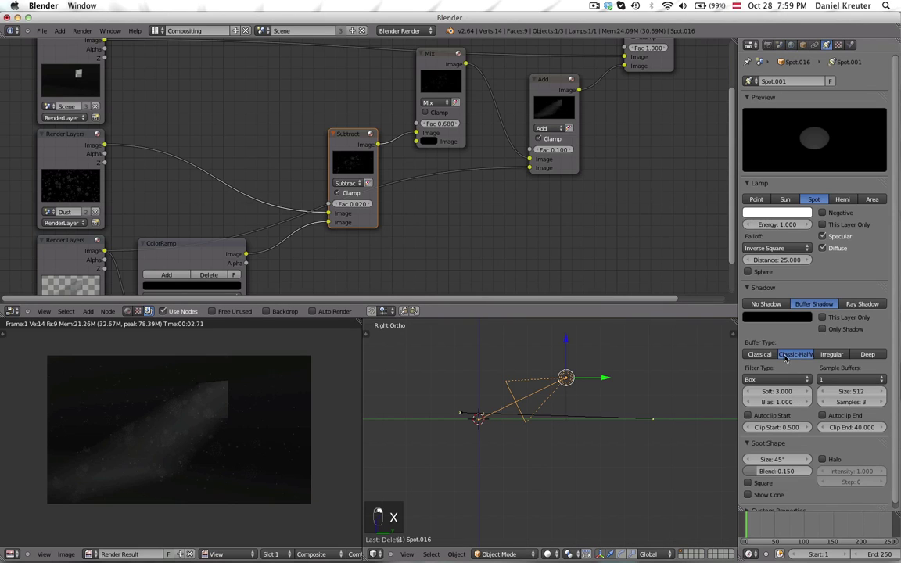
pyautogui.moveTo(832, 424); pyautogui.dragTo(857, 420)
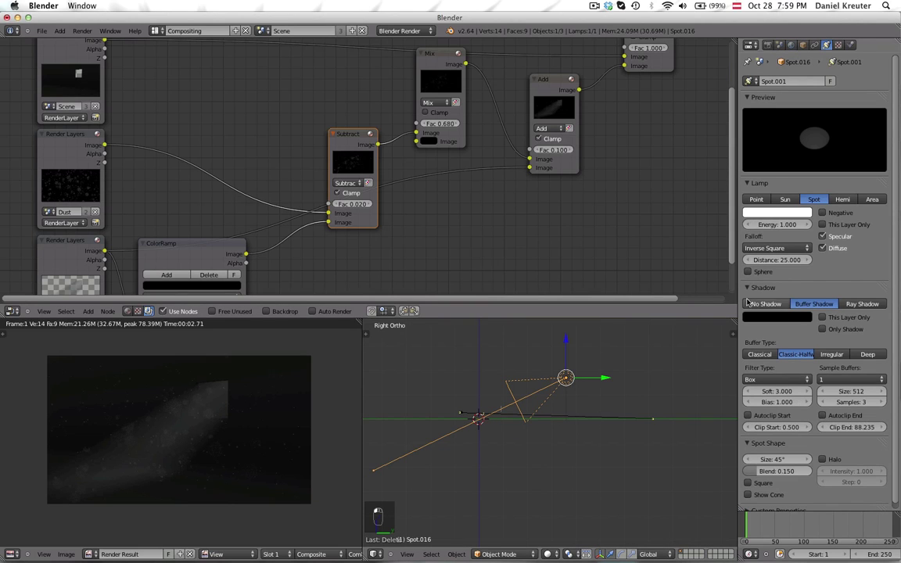
pyautogui.moveTo(818, 253); pyautogui.dragTo(837, 255)
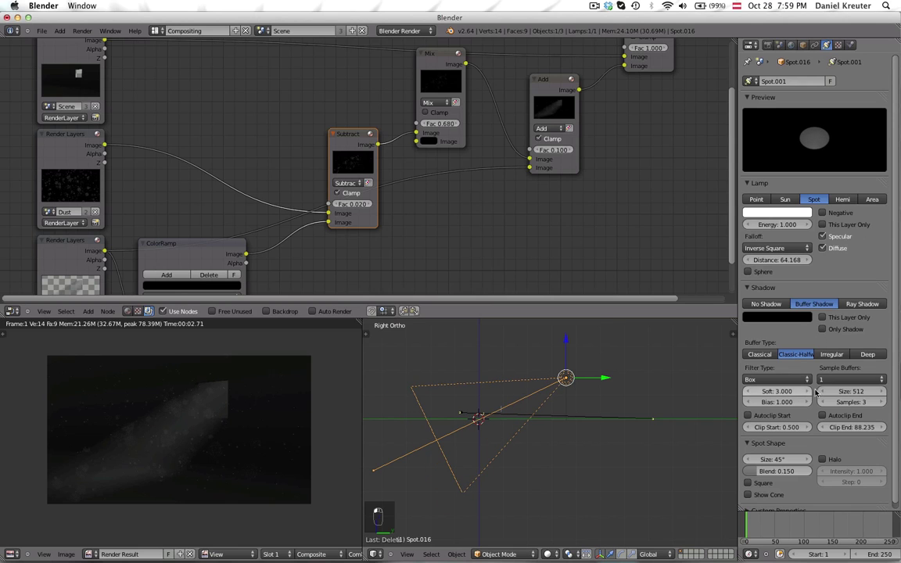
pyautogui.moveTo(782, 459); pyautogui.dragTo(766, 460)
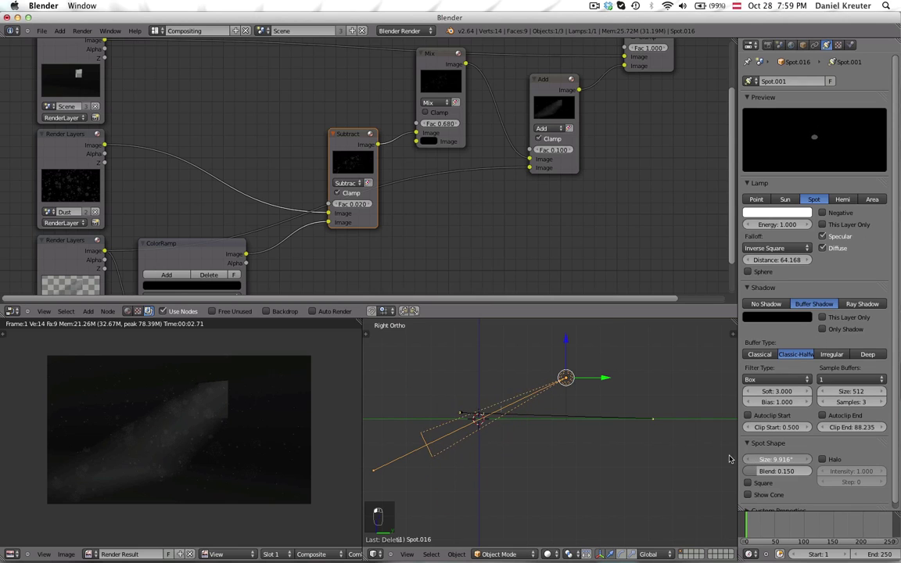
# Move the spot lamp along the X axis to line its beam up with the window opening.
pyautogui.moveTo(727, 458); pyautogui.dragTo(591, 519, button='middle')
pyautogui.press('g')
pyautogui.press('x')
pyautogui.rightClick(551, 441)
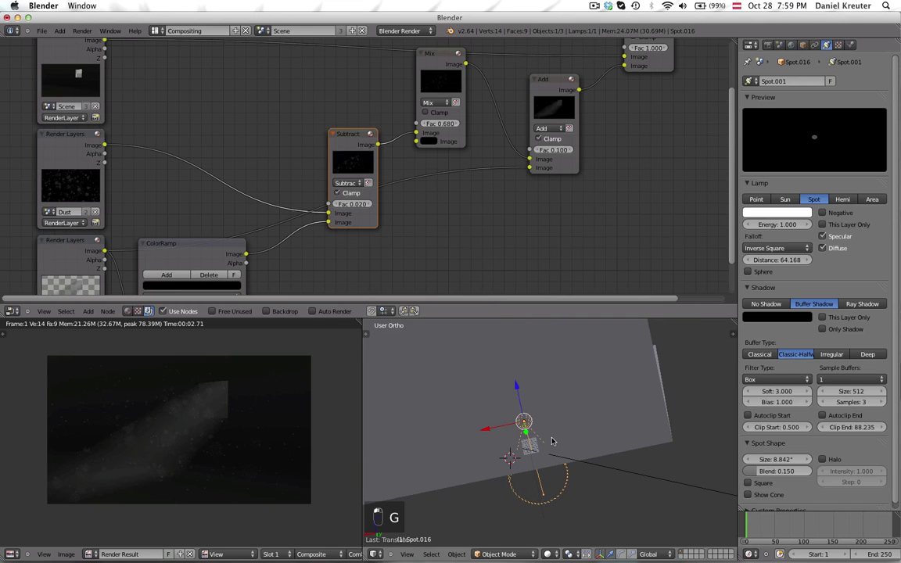
pyautogui.press('g')
pyautogui.press('x')
pyautogui.rightClick(551, 439)
pyautogui.press('g')
pyautogui.rightClick(549, 439)
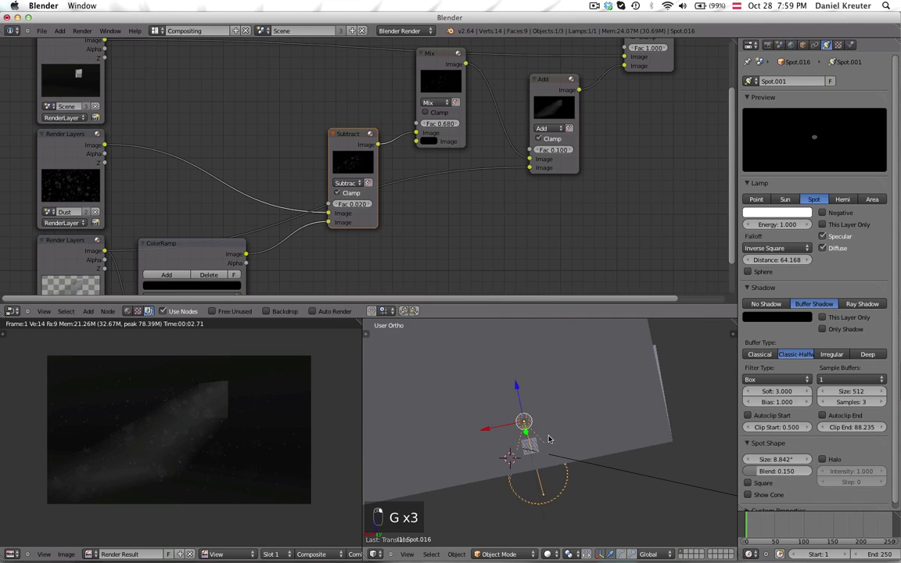
# Change the spot lamp's shadow type to Ray Shadow and open the scene's render settings.
pyautogui.scroll(-1, 549, 439)
pyautogui.moveTo(547, 439); pyautogui.dragTo(722, 417, button='middle')
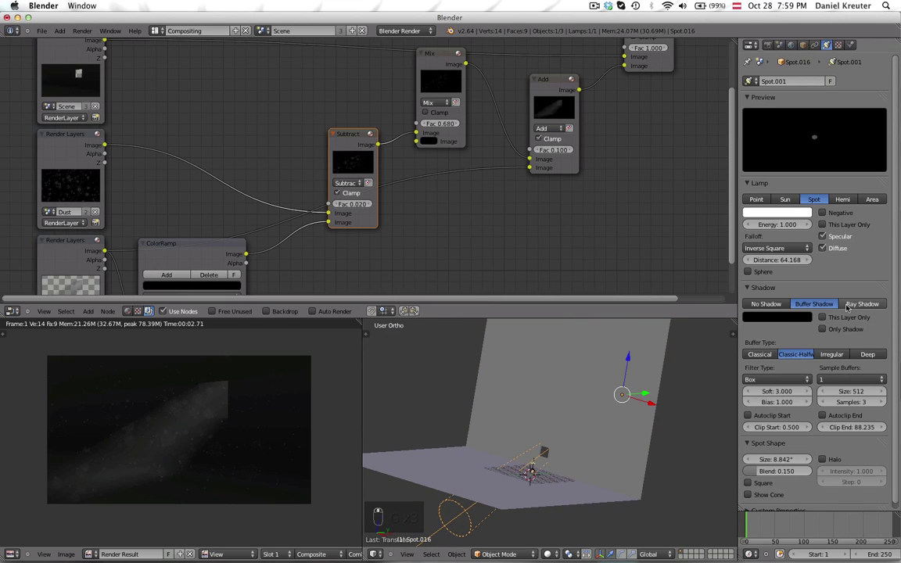
pyautogui.scroll(-1, 847, 307)
pyautogui.click(852, 298)
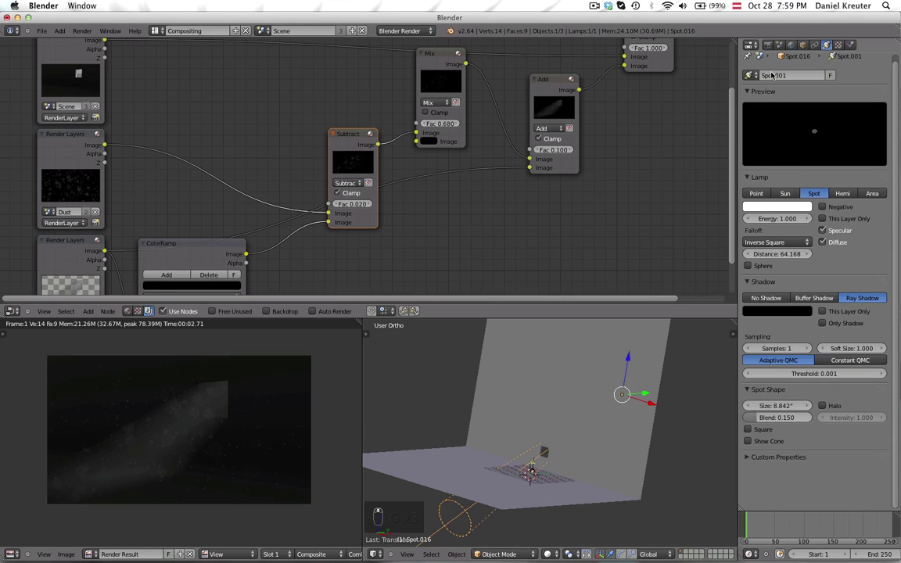
pyautogui.click(769, 43)
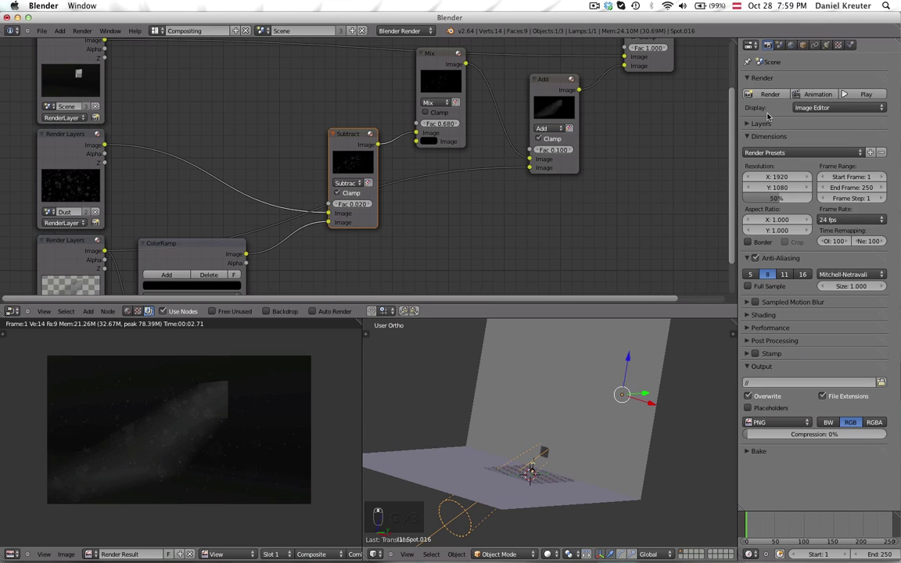
# Re-render the room scene's render layer and check the light patch on the floor.
pyautogui.click(96, 118)
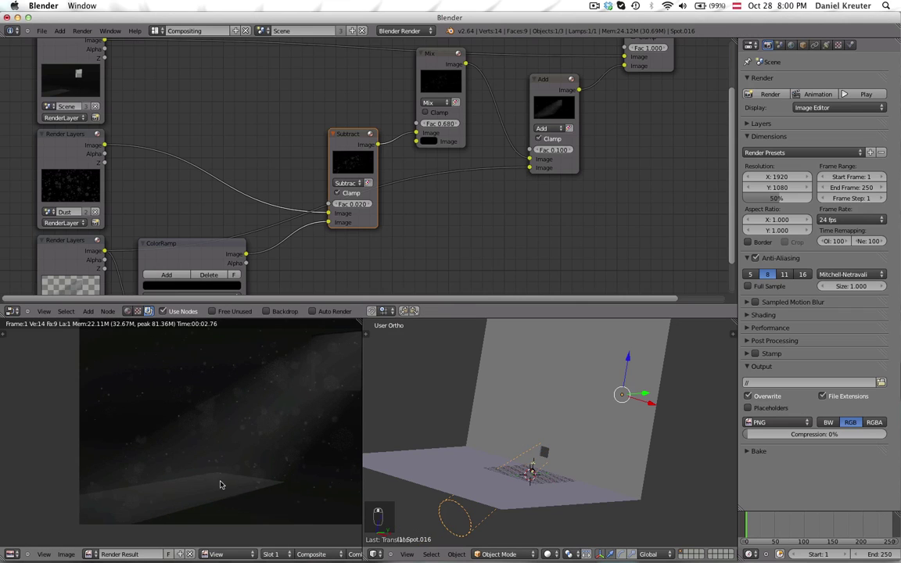
pyautogui.scroll(-2, 211, 473)
pyautogui.scroll(3, 141, 457)
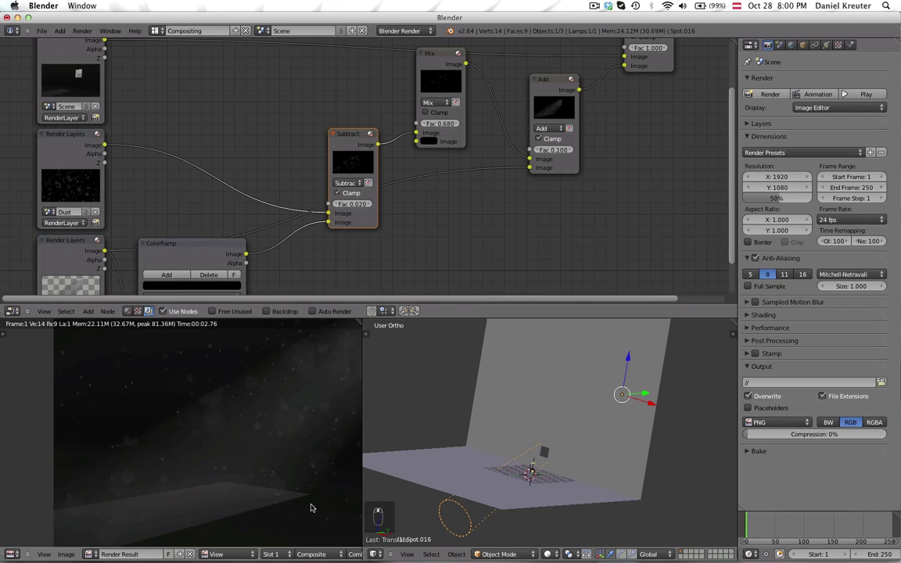
# Raise the spot lamp's ray shadow sampling for a softer shadow, and return to the scene's render settings.
pyautogui.click(827, 45)
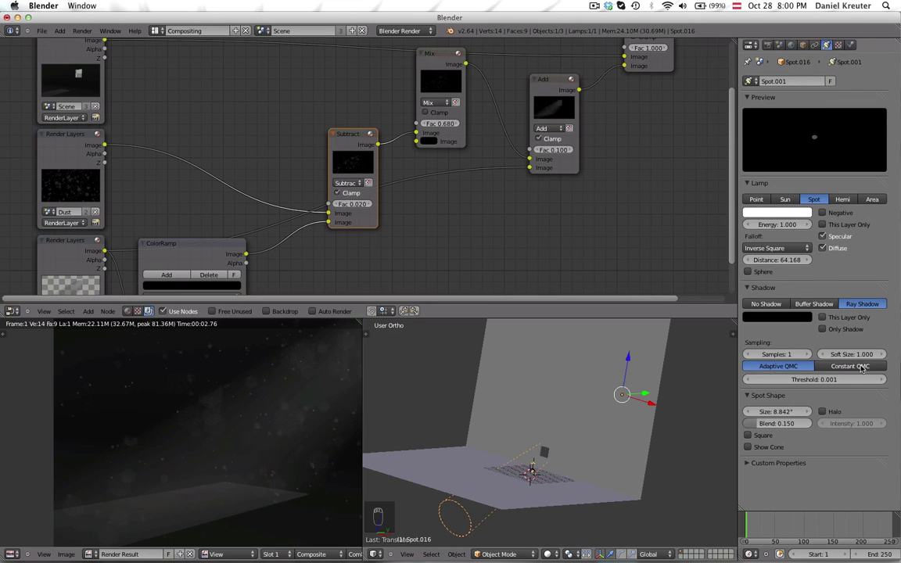
pyautogui.moveTo(799, 358); pyautogui.dragTo(864, 357)
pyautogui.click(768, 44)
pyautogui.click(770, 94)
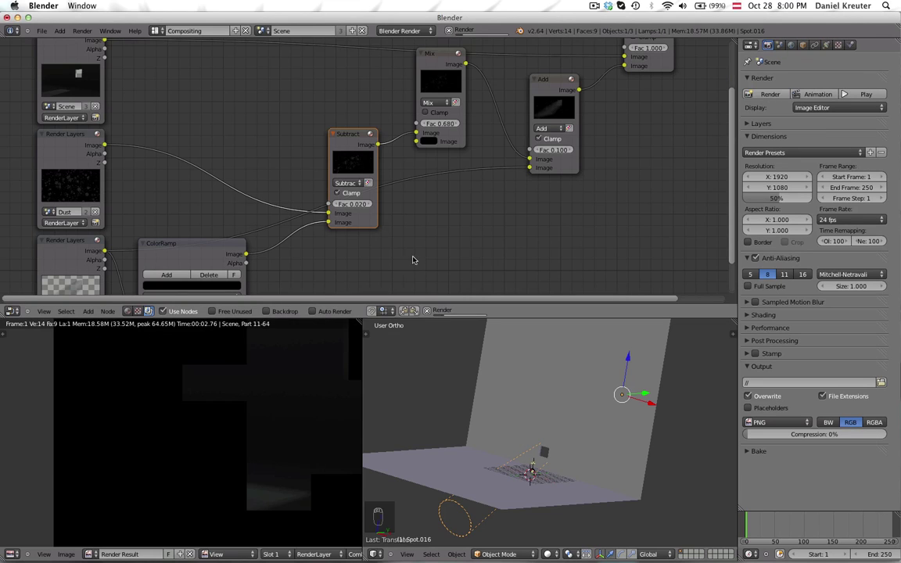
pyautogui.press('Escape')
pyautogui.press('Escape')
pyautogui.press('Escape')
pyautogui.press('Escape')
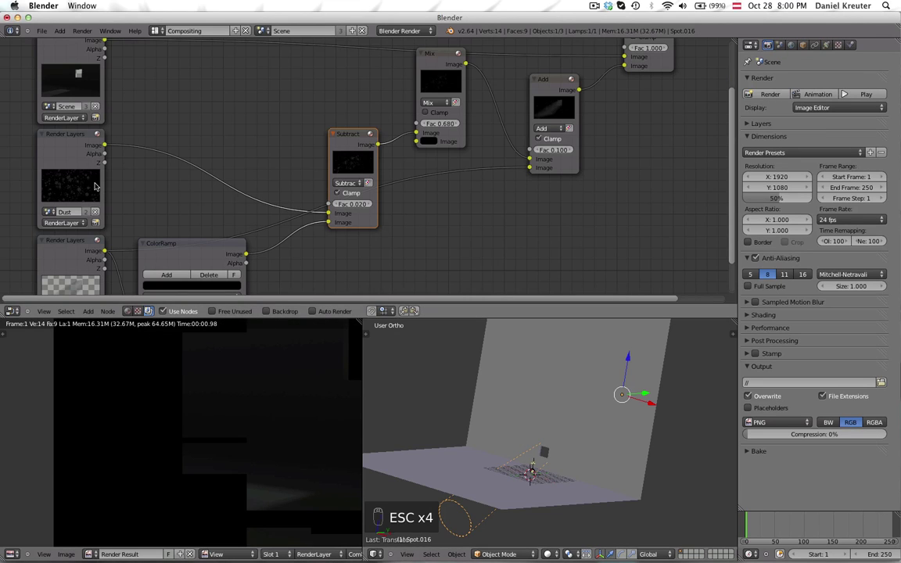
# Re-render only the room scene's render layer and inspect the softened floor light in the composite.
pyautogui.click(94, 117)
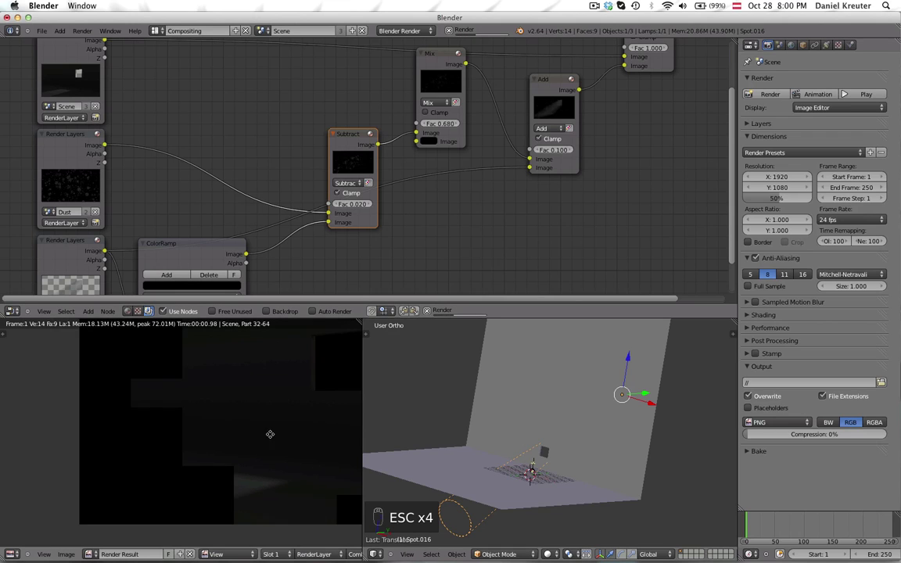
pyautogui.moveTo(270, 435); pyautogui.dragTo(248, 408, button='middle')
pyautogui.scroll(-1, 260, 426)
pyautogui.scroll(-1, 195, 437)
pyautogui.moveTo(190, 422); pyautogui.dragTo(151, 437, button='middle')
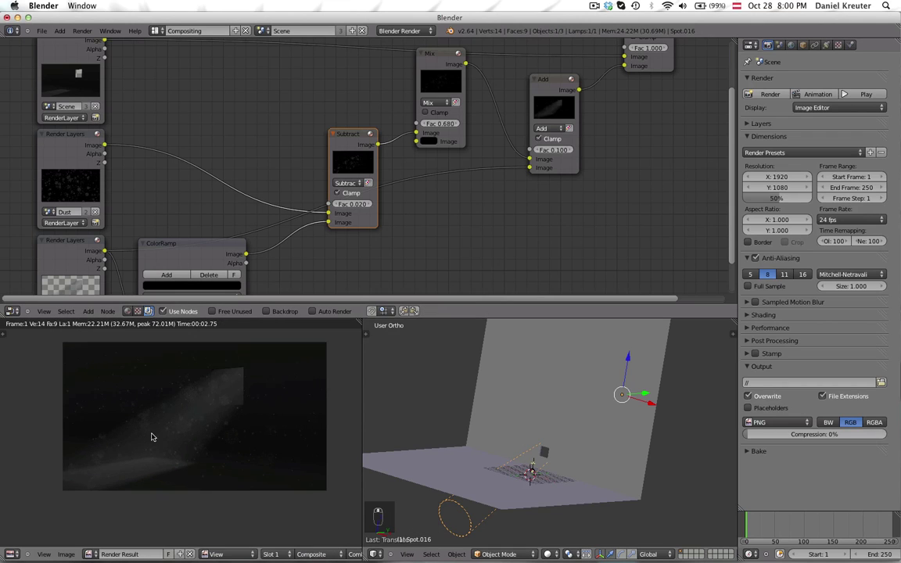
pyautogui.scroll(1, 153, 436)
pyautogui.scroll(1, 166, 415)
pyautogui.scroll(-3, 188, 419)
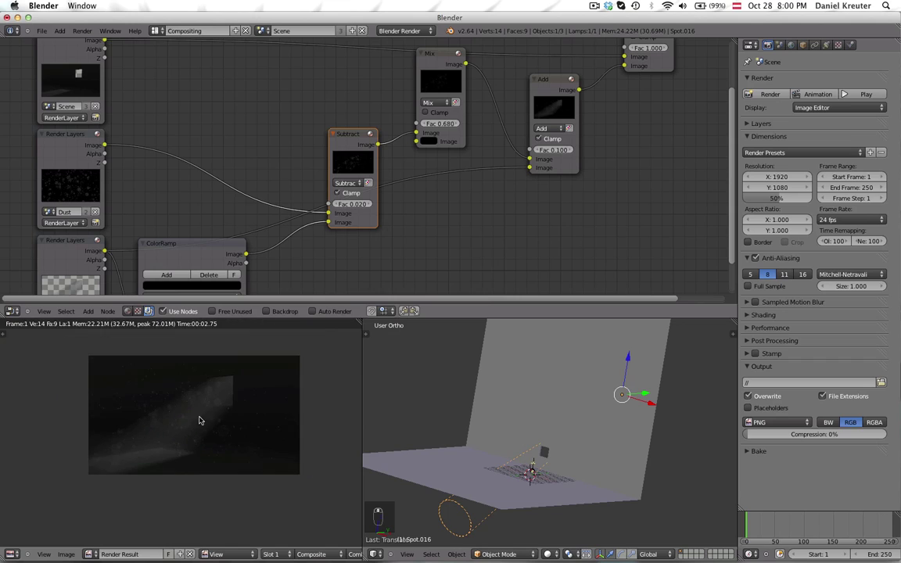
pyautogui.scroll(1, 200, 421)
# View the composite full screen and examine how the light beam, floor light and dust blend together.
pyautogui.hotkey('shift', 'space')
pyautogui.scroll(-1, 486, 415)
pyautogui.scroll(3, 490, 411)
pyautogui.moveTo(489, 402); pyautogui.dragTo(463, 417, button='middle')
pyautogui.scroll(-1, 461, 417)
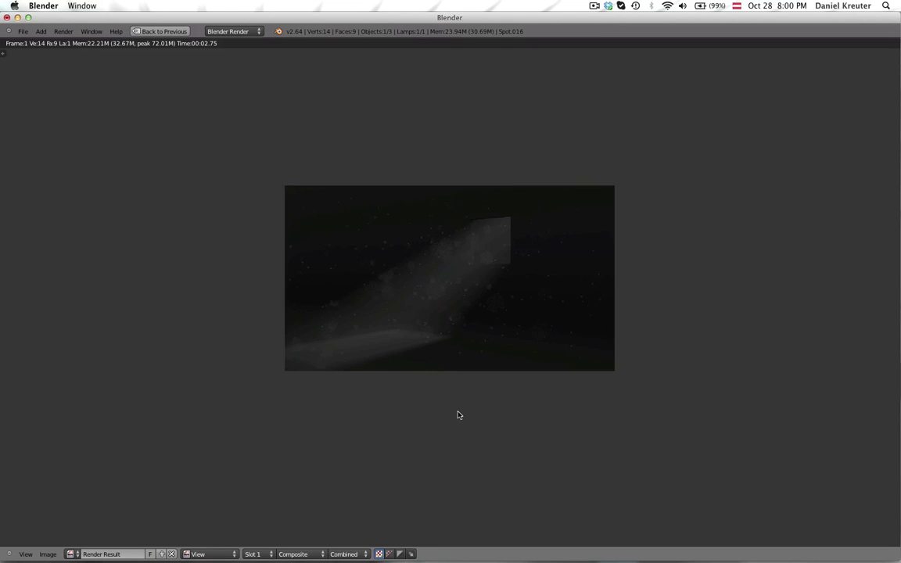
pyautogui.scroll(1, 446, 407)
pyautogui.scroll(-1, 428, 396)
pyautogui.scroll(2, 408, 393)
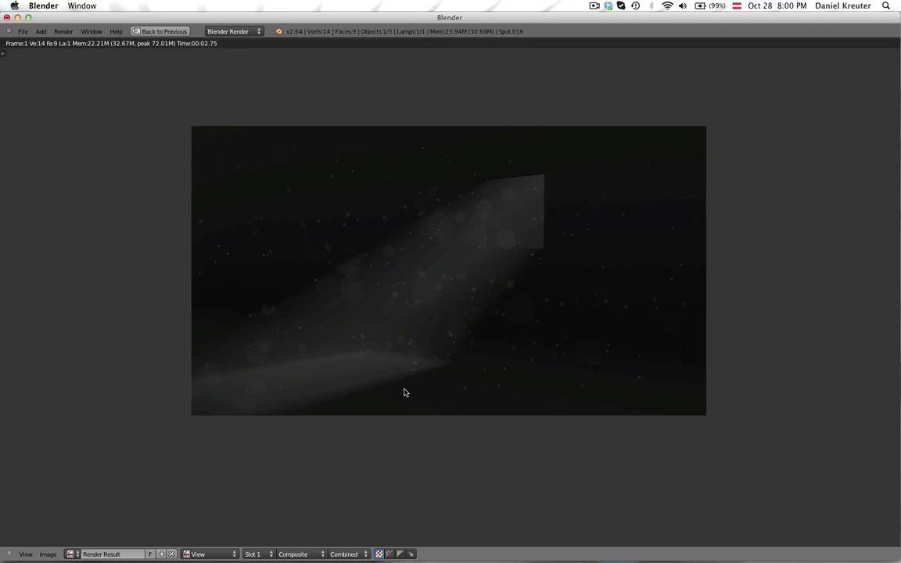
pyautogui.scroll(-1, 404, 393)
pyautogui.scroll(-1, 403, 392)
pyautogui.scroll(1, 402, 391)
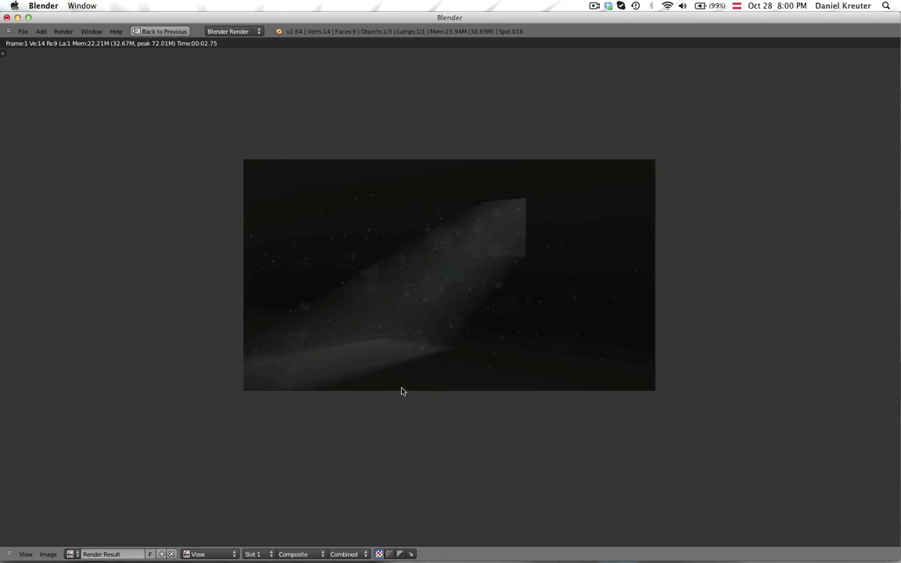
pyautogui.scroll(-1, 402, 392)
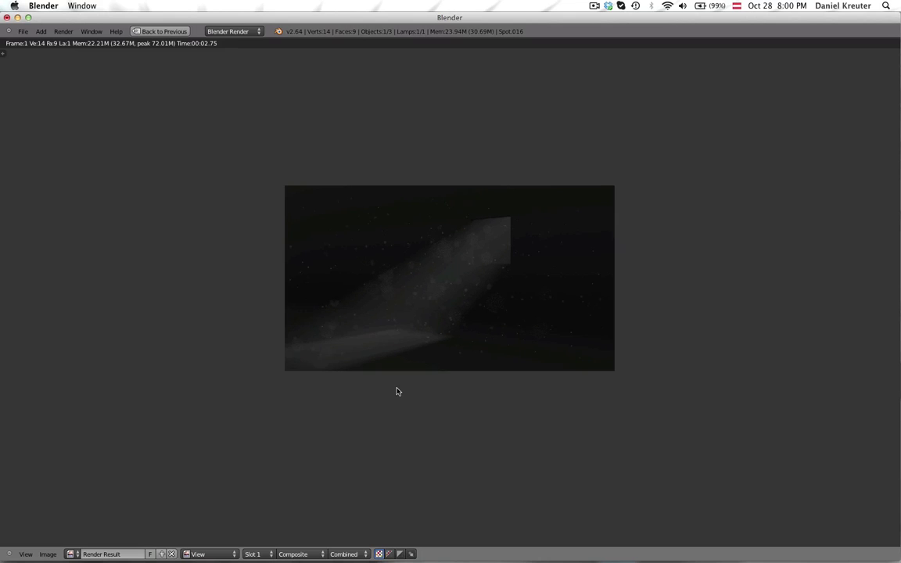
pyautogui.scroll(-1, 384, 377)
pyautogui.press('Escape')
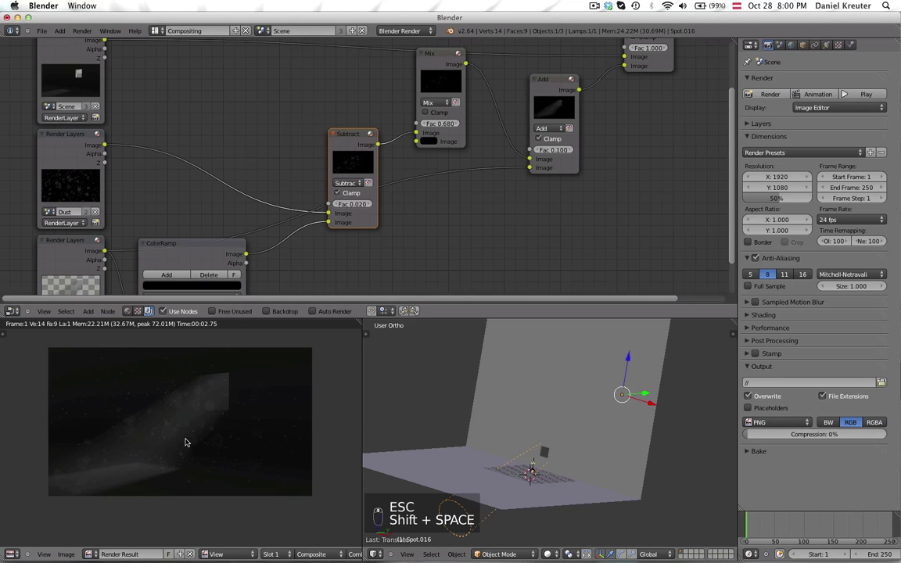
# Return from the volumetric light reference picture in Chrome to Blender and compare it with the composite.
pyautogui.scroll(1, 186, 407)
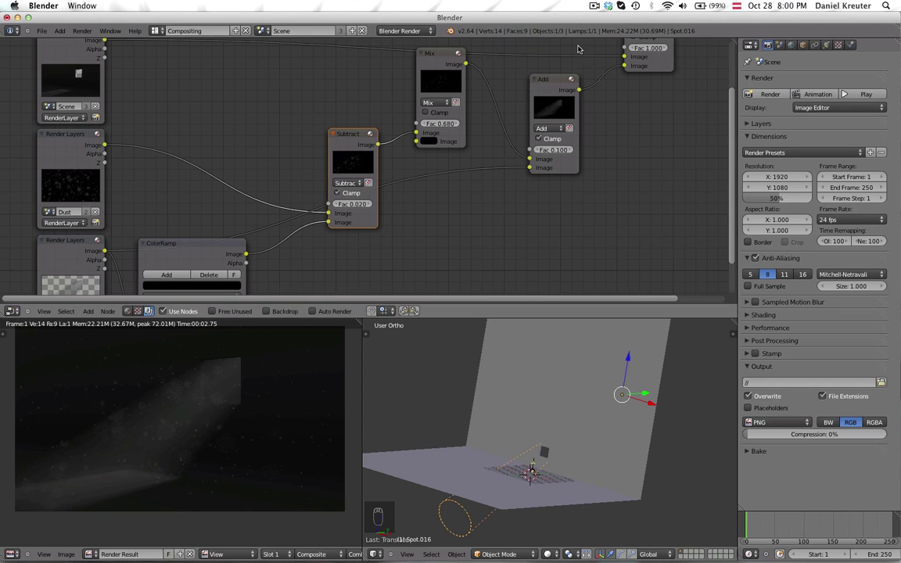
pyautogui.click(595, 6)
pyautogui.click(626, 44)
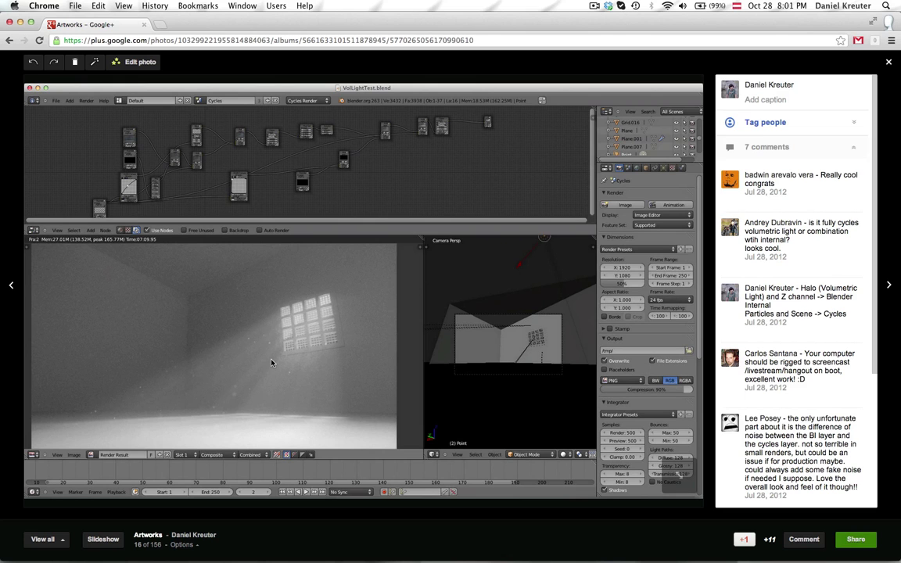
pyautogui.hotkey('ctrl', 'Right')
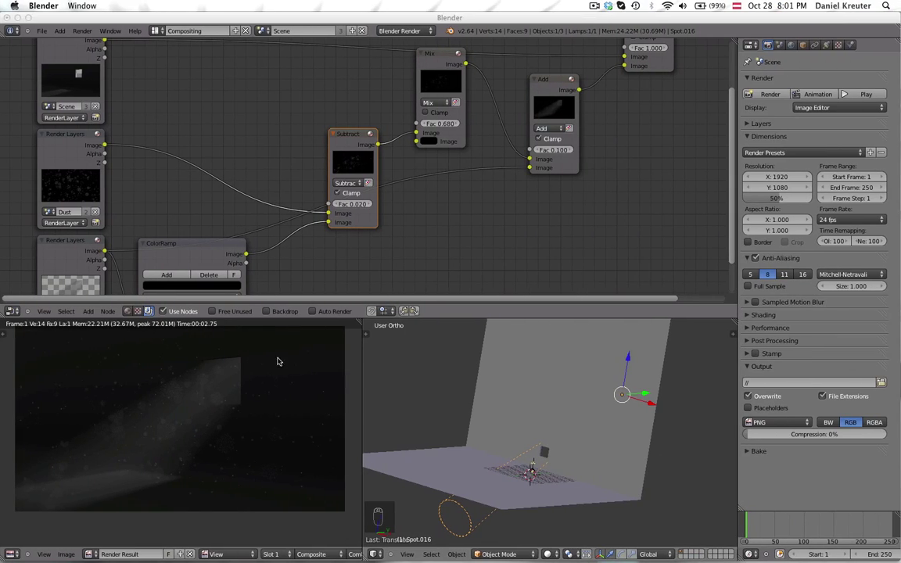
pyautogui.scroll(-1, 171, 430)
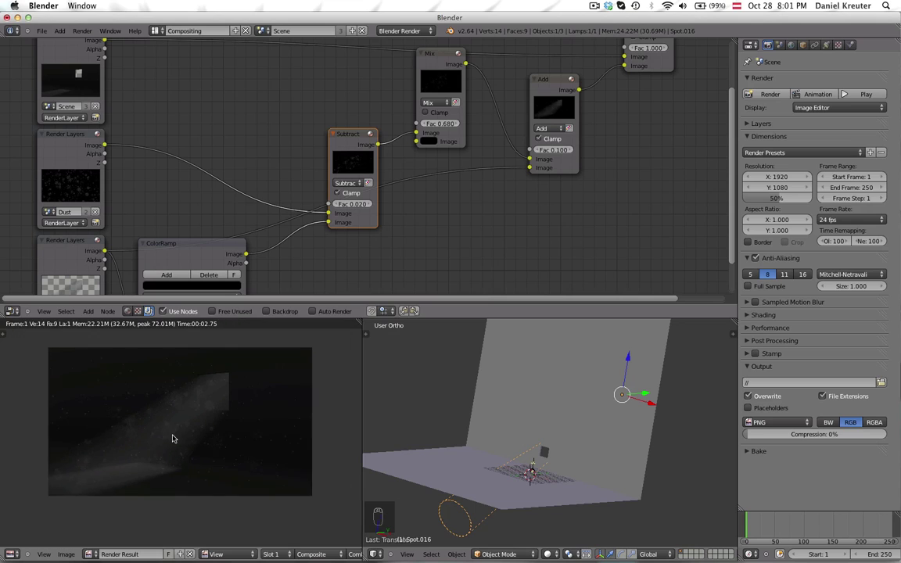
pyautogui.scroll(-1, 442, 431)
pyautogui.scroll(3, 329, 360)
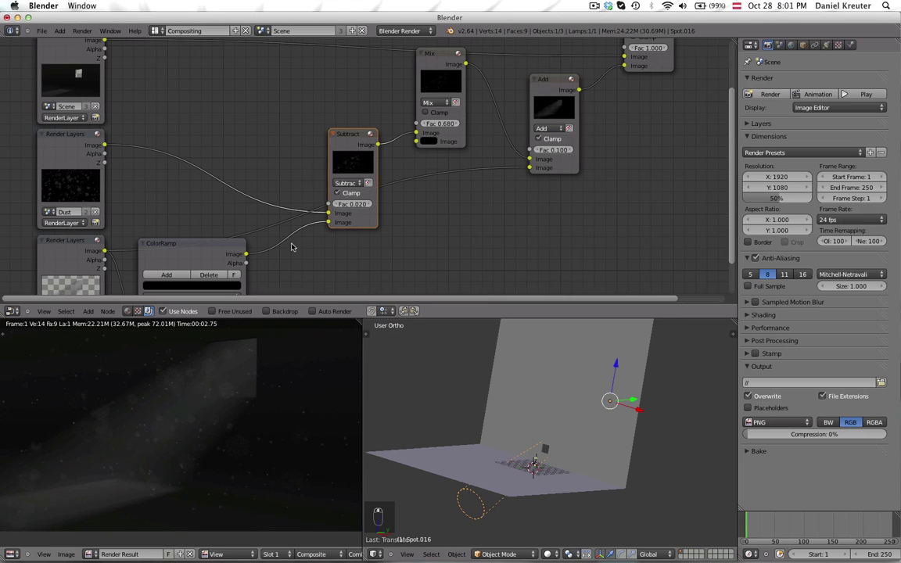
# Switch to the Dust scene and scale up the cube that emits the dust particles.
pyautogui.click(263, 30)
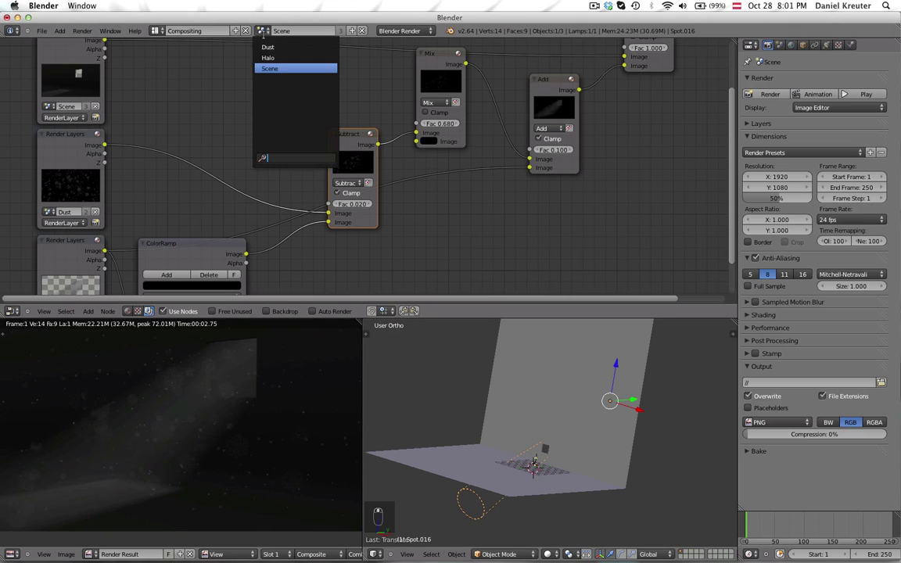
pyautogui.click(268, 47)
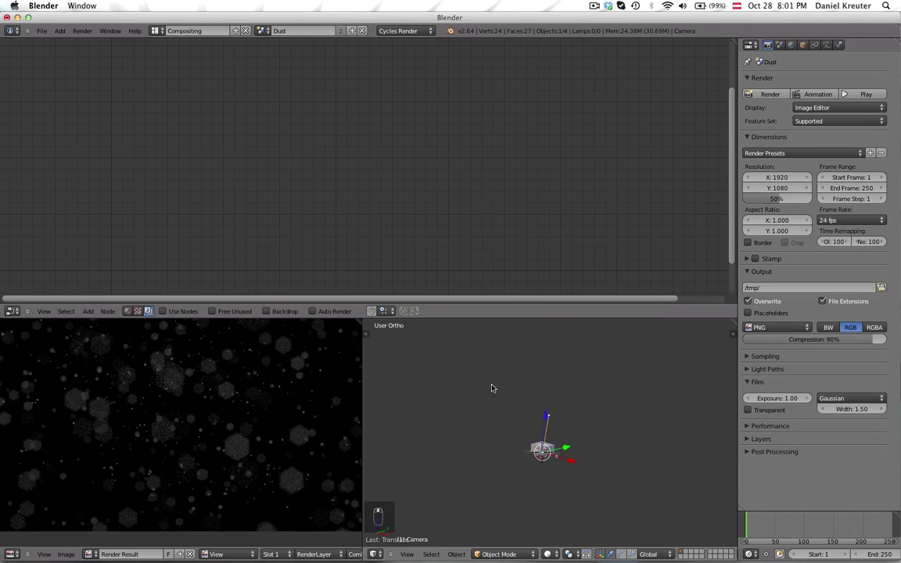
pyautogui.moveTo(554, 501); pyautogui.dragTo(607, 423, button='middle')
pyautogui.rightClick(543, 392)
pyautogui.press('KP_0')
pyautogui.scroll(-2, 547, 415)
pyautogui.press('s')
pyautogui.click(581, 441)
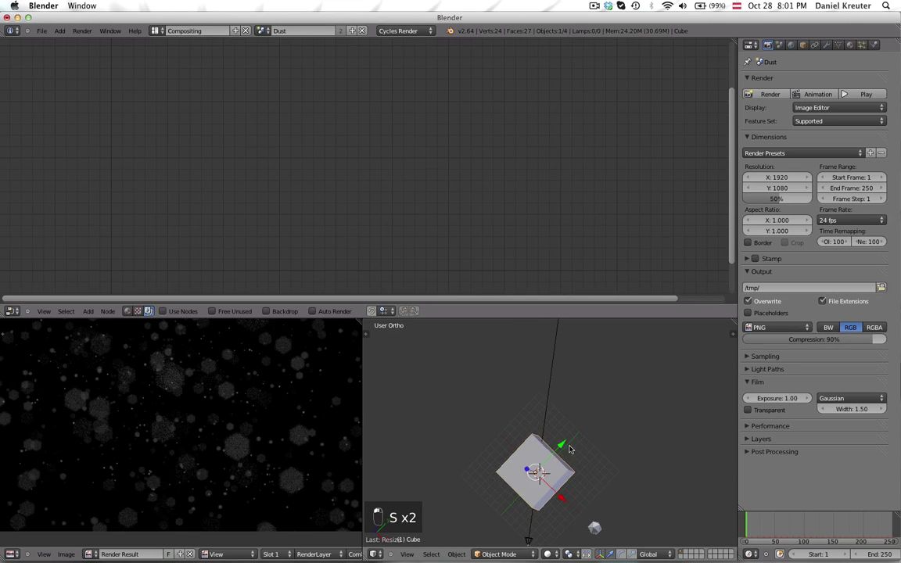
# Move the dust cube away from the camera in top view and check its coverage through the camera.
pyautogui.scroll(-3, 570, 449)
pyautogui.moveTo(569, 449); pyautogui.dragTo(464, 391, button='middle')
pyautogui.press('KP_7')
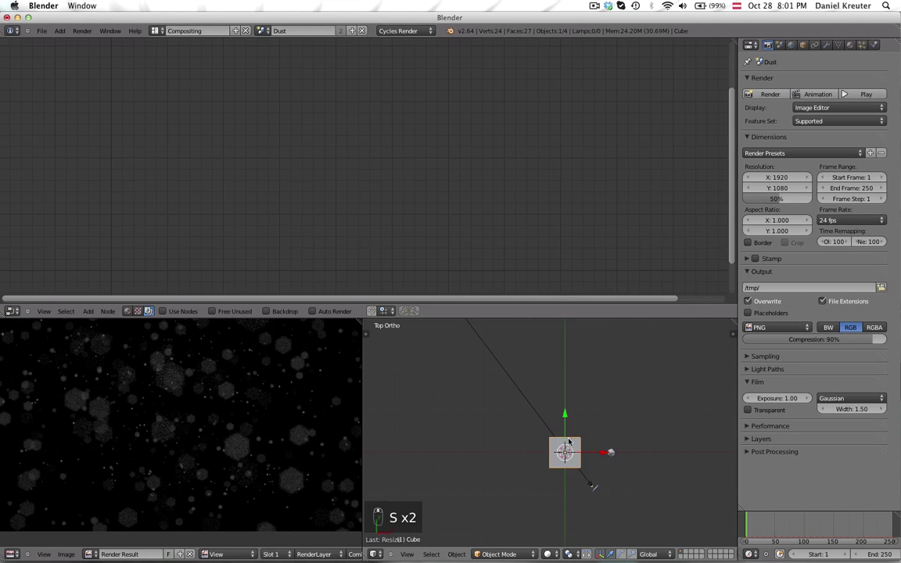
pyautogui.scroll(-2, 569, 442)
pyautogui.press('g')
pyautogui.click(559, 440)
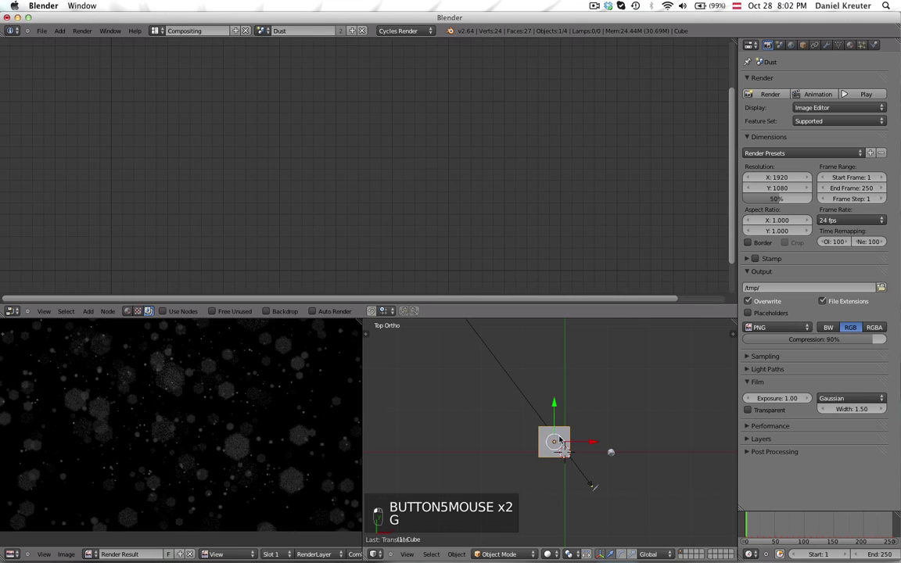
pyautogui.press('KP_0')
pyautogui.scroll(1, 559, 440)
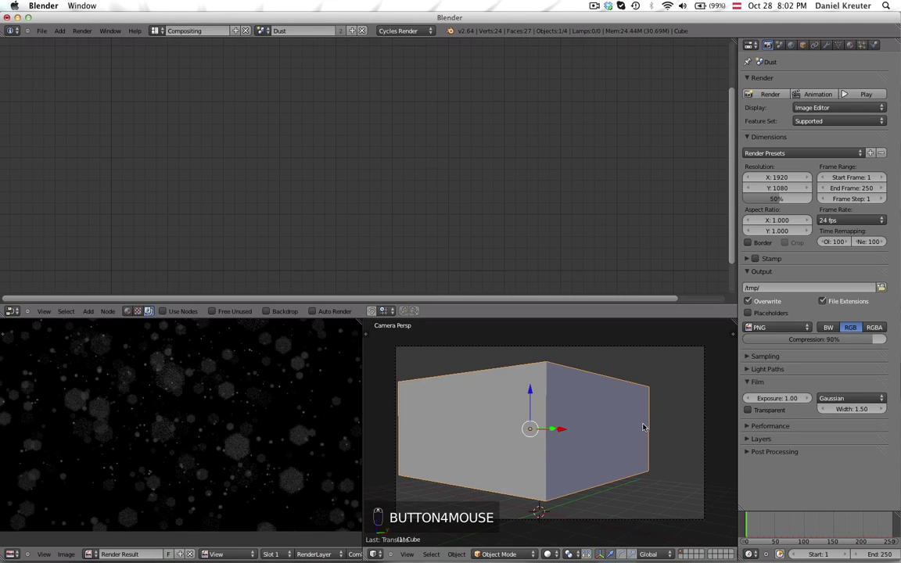
# Stretch the dust cube along the X axis to widen it in the camera frame.
pyautogui.scroll(-1, 644, 428)
pyautogui.press('s')
pyautogui.rightClick(642, 429)
pyautogui.press('s')
pyautogui.press('x')
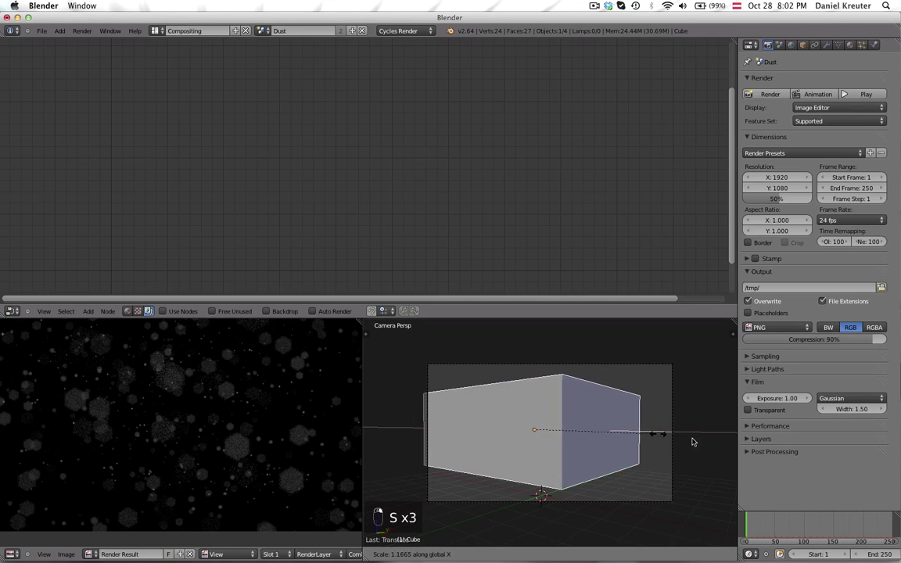
pyautogui.click(710, 440)
# Stretch the dust cube along the Z axis and enlarge it uniformly beyond the camera frame.
pyautogui.press('s')
pyautogui.press('z')
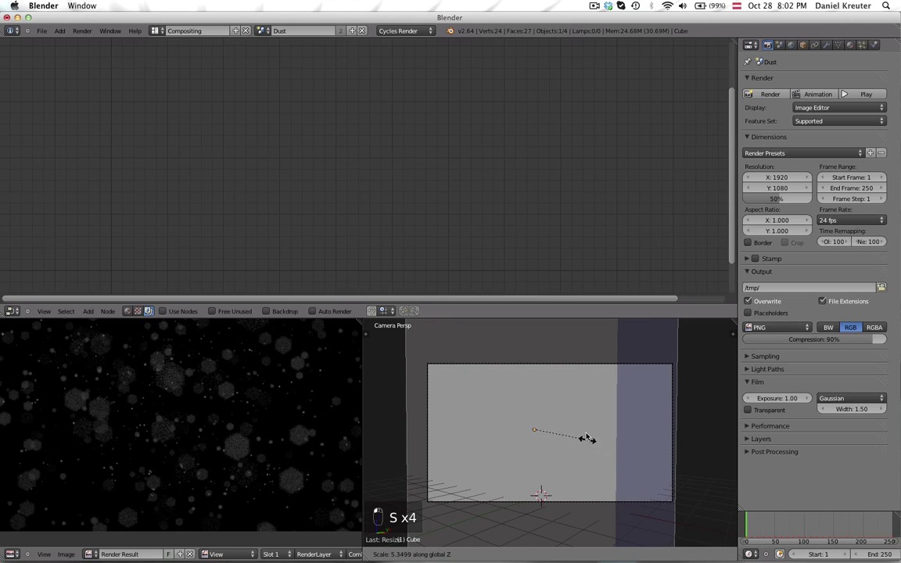
pyautogui.click(613, 447)
pyautogui.press('s')
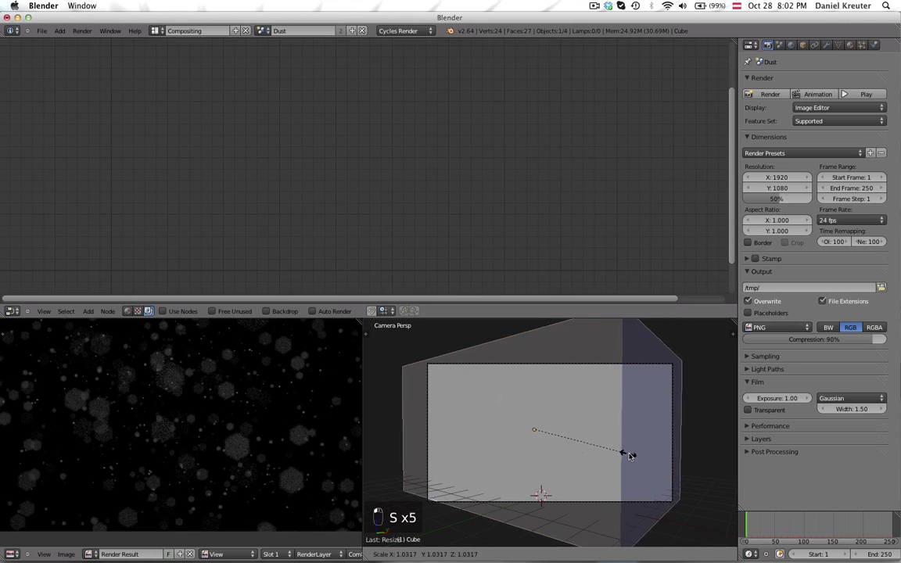
pyautogui.click(663, 454)
# Rotate the dust cube about 27° around the Z axis and shift it to cover the whole camera frame.
pyautogui.press('r')
pyautogui.press('z')
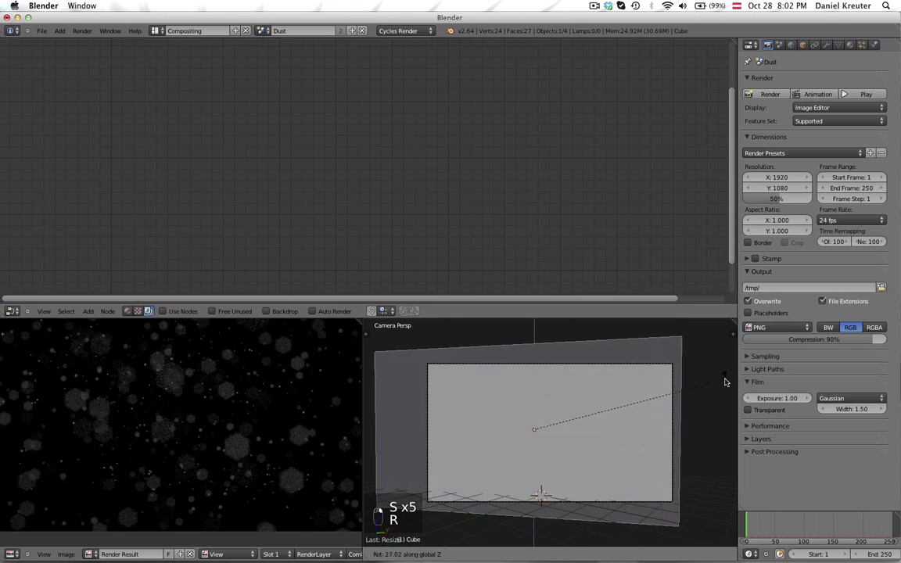
pyautogui.click(611, 420)
pyautogui.press('g')
pyautogui.click(627, 427)
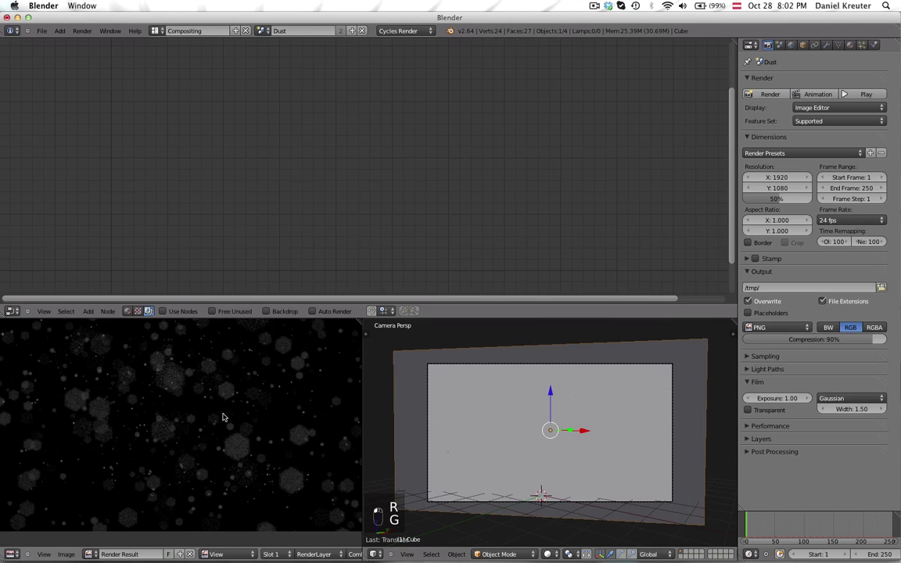
# Set the emission strength of the light plane's material in the Dust scene to 20.
pyautogui.scroll(-2, 151, 409)
pyautogui.scroll(3, 151, 409)
pyautogui.scroll(-1, 163, 417)
pyautogui.moveTo(527, 431); pyautogui.dragTo(644, 489, button='middle')
pyautogui.rightClick(633, 460)
pyautogui.scroll(2, 636, 464)
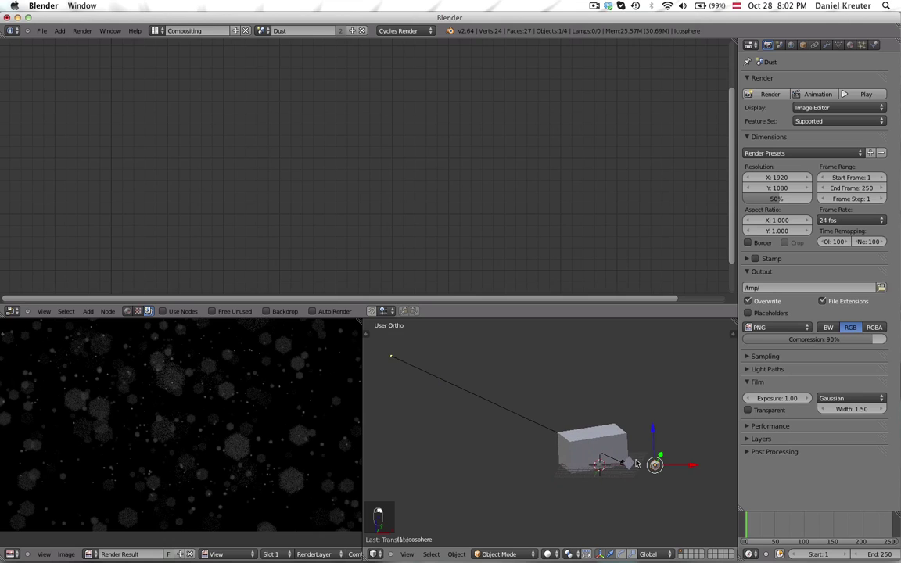
pyautogui.rightClick(630, 463)
pyautogui.click(850, 44)
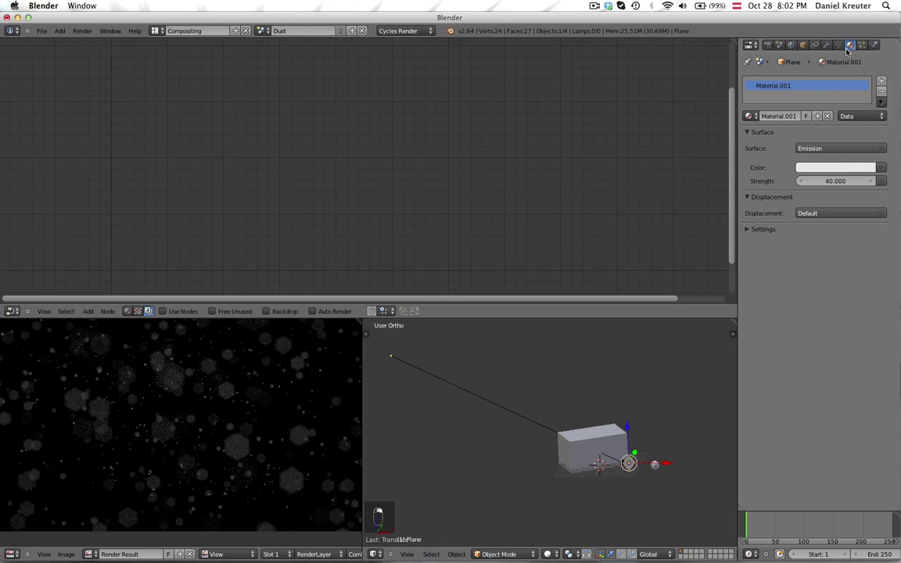
pyautogui.click(831, 182)
pyautogui.write('20')
pyautogui.press('Return')
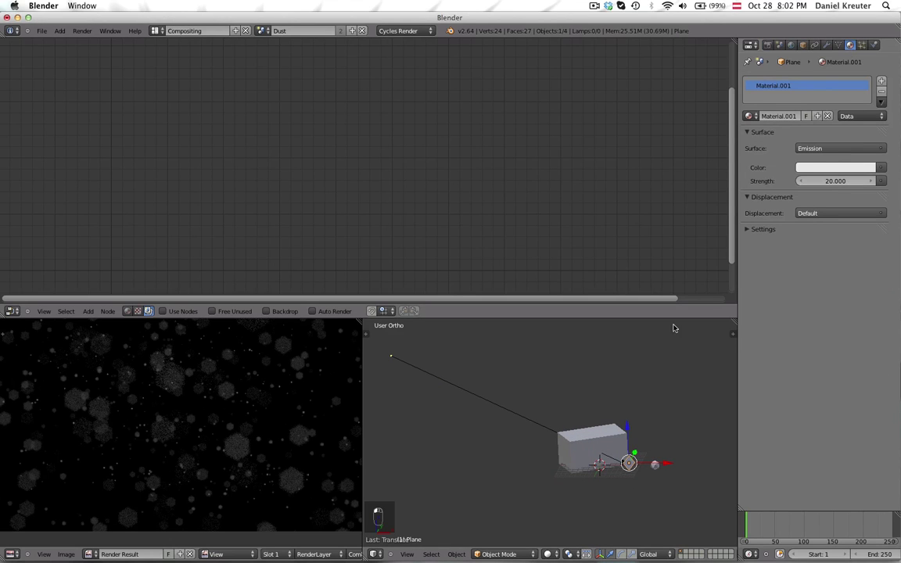
# Select the dust cube and preview the particles through the camera with rendered viewport shading.
pyautogui.rightClick(616, 431)
pyautogui.scroll(3, 616, 427)
pyautogui.press('KP_0')
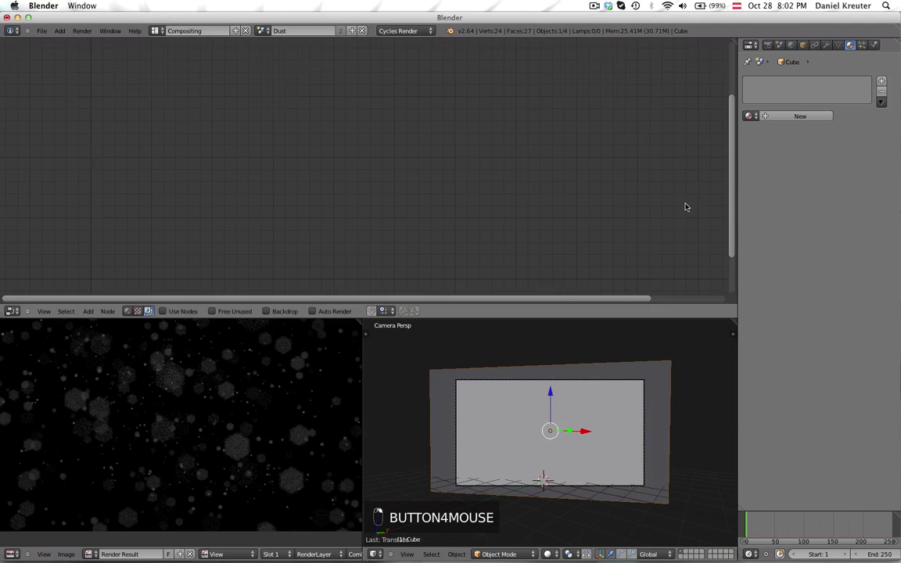
pyautogui.click(548, 554)
pyautogui.click(568, 543)
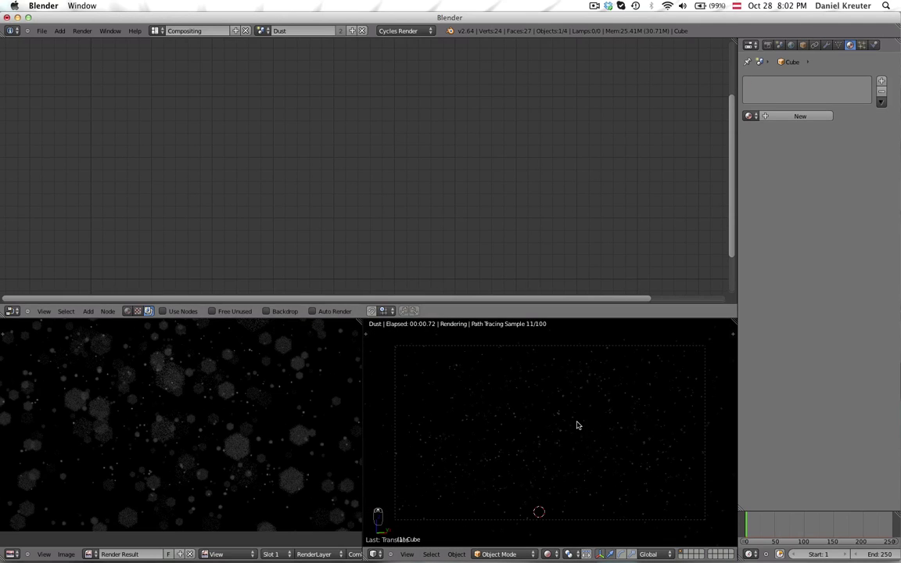
pyautogui.scroll(3, 579, 442)
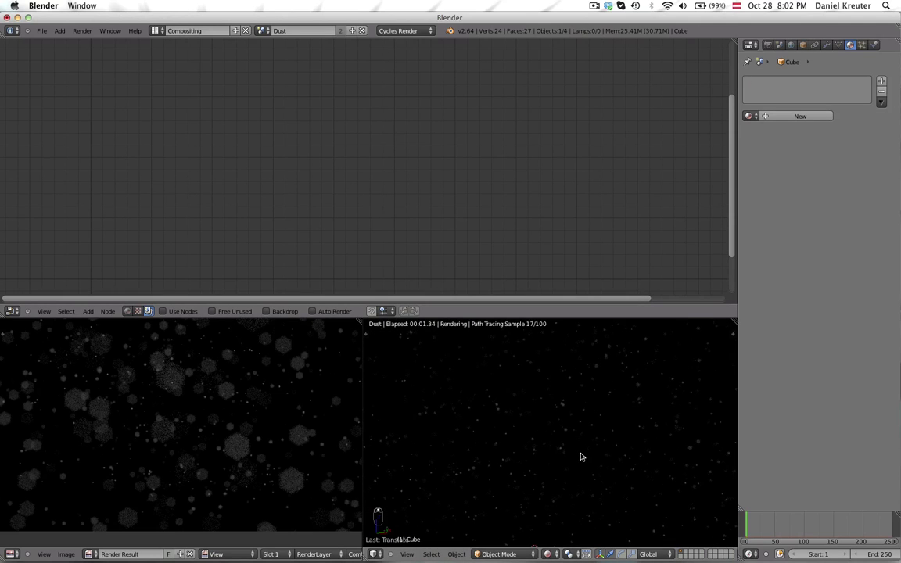
# Set the size of the dust cube's particles to 0.01 in the particle physics settings.
pyautogui.click(862, 45)
pyautogui.scroll(-5, 814, 235)
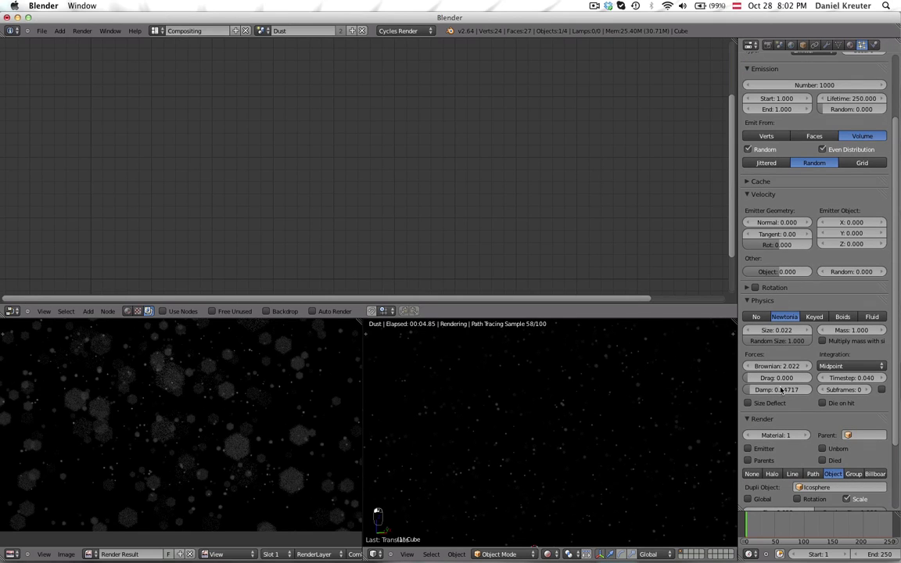
pyautogui.click(781, 330)
pyautogui.write('0.02')
pyautogui.press('Return')
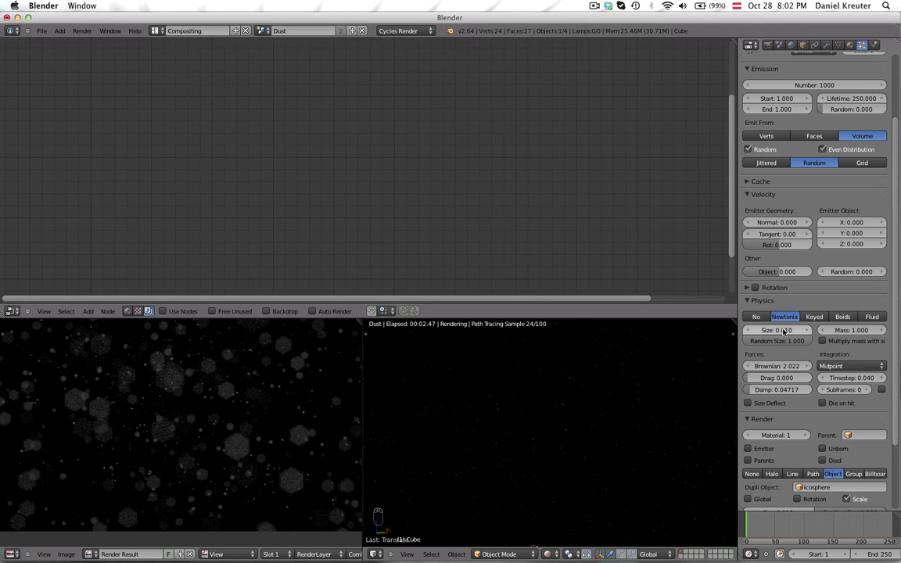
# Preview the resized dust particles in an enlarged rendered camera view, and restore the layout with wireframe display.
pyautogui.hotkey('shift', 'space')
pyautogui.press('KP_0')
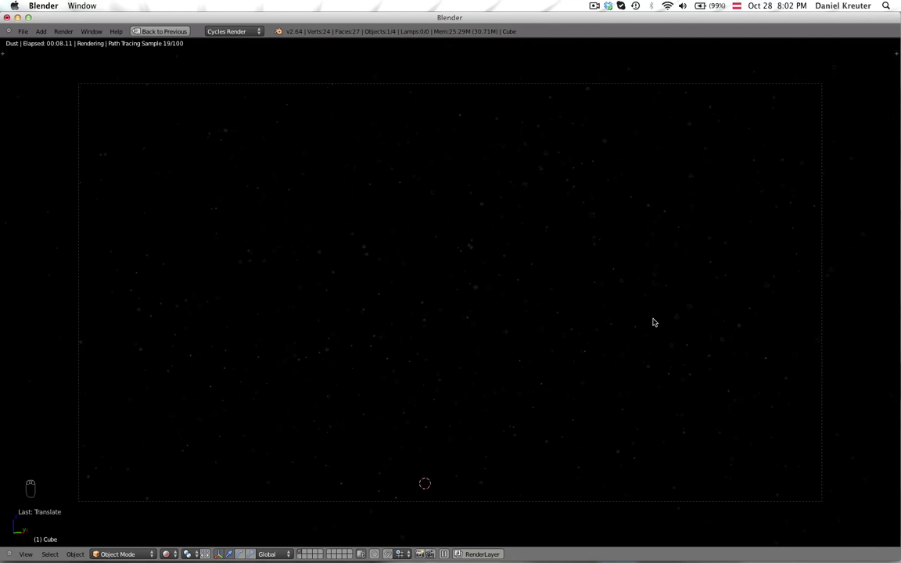
pyautogui.press('Escape')
pyautogui.hotkey('shift', 'space')
pyautogui.press('z')
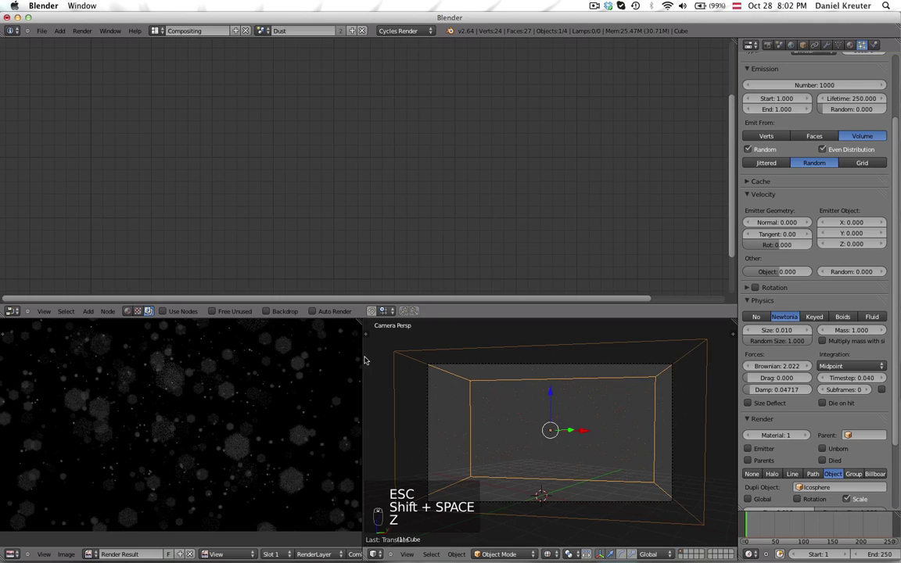
# Switch to the main Scene and re-render the Dust render layer for the composite.
pyautogui.click(262, 31)
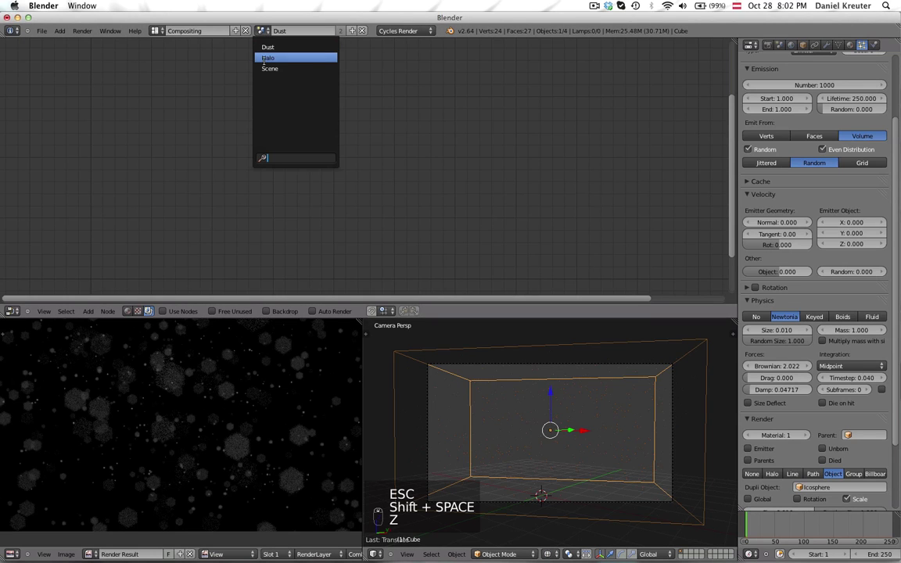
pyautogui.click(266, 69)
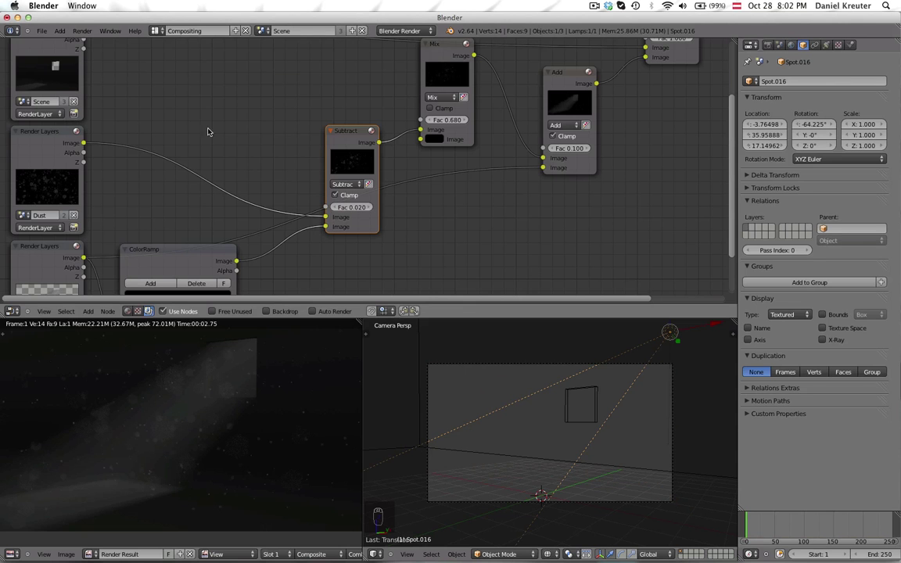
pyautogui.moveTo(123, 233); pyautogui.dragTo(273, 173, button='middle')
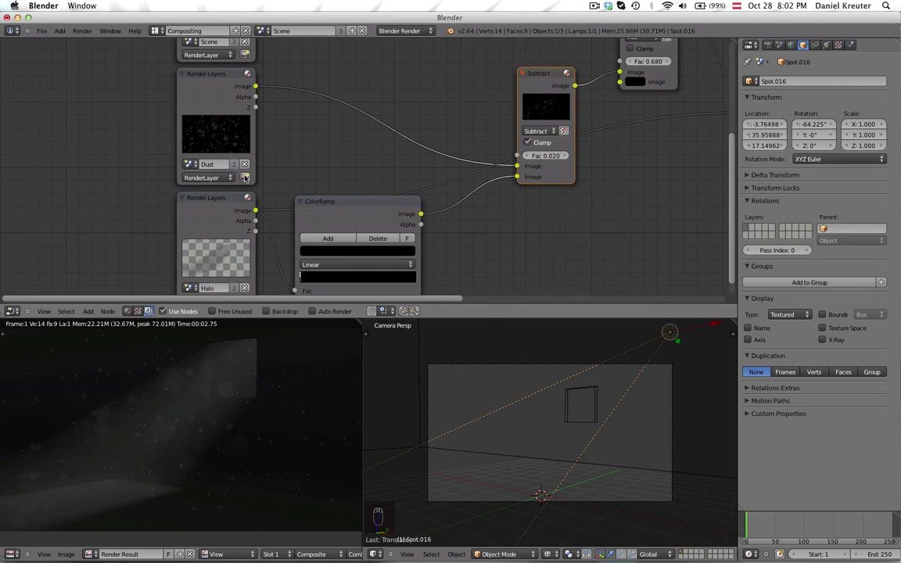
pyautogui.click(245, 178)
pyautogui.scroll(-1, 222, 387)
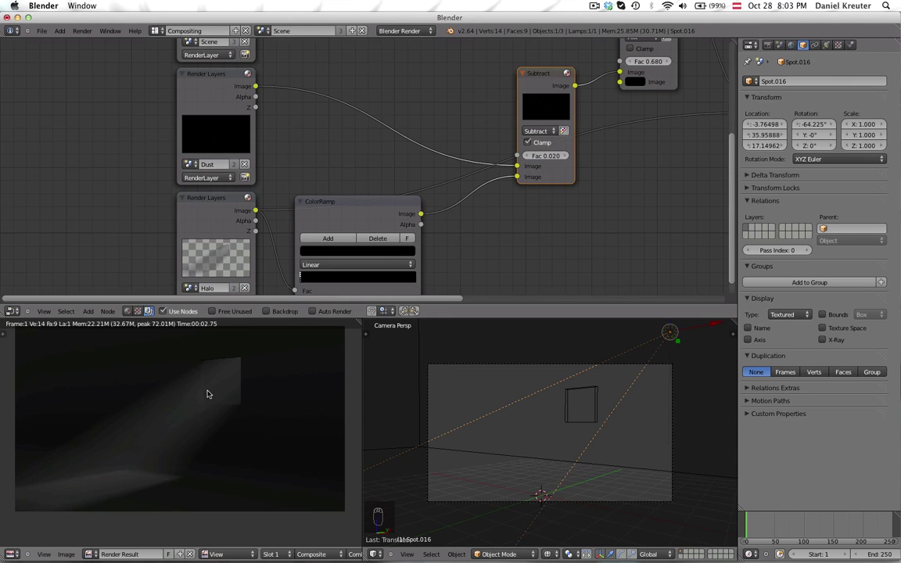
# Examine the composited light beam enlarged and up close for visible dust particles.
pyautogui.scroll(3, 121, 450)
pyautogui.scroll(-2, 127, 462)
pyautogui.hotkey('ctrl', 'Up')
pyautogui.scroll(2, 411, 411)
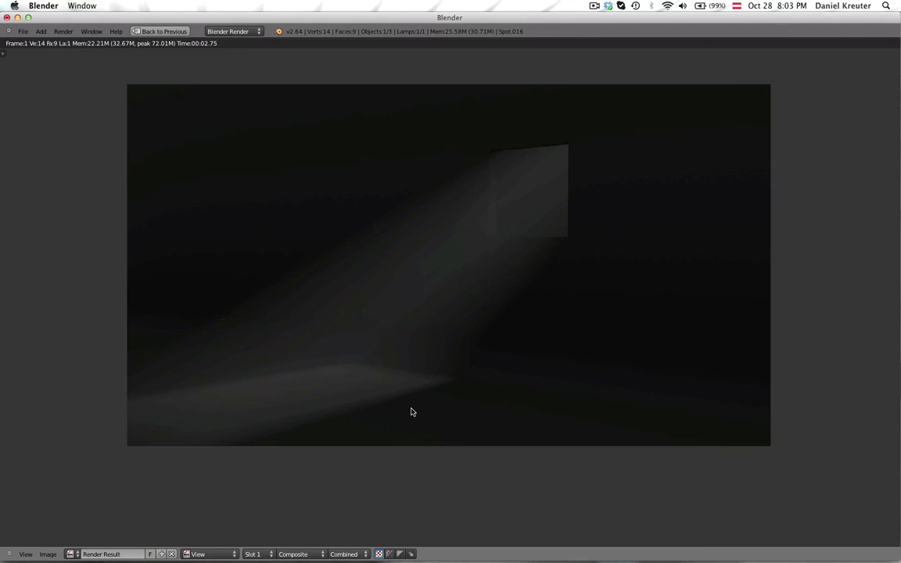
pyautogui.hotkey('shift', 'space')
pyautogui.scroll(-2, 216, 419)
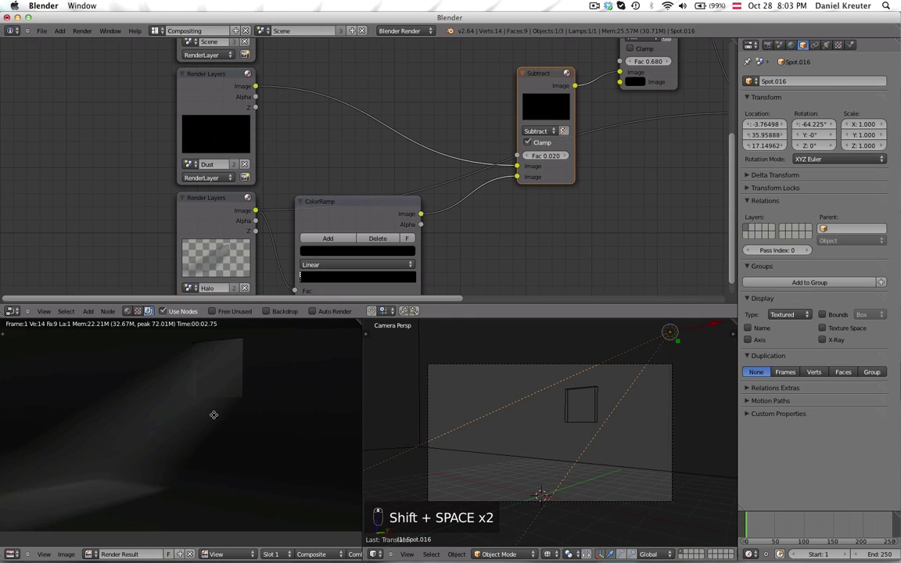
pyautogui.moveTo(213, 414); pyautogui.dragTo(225, 426, button='middle')
pyautogui.moveTo(308, 392); pyautogui.dragTo(365, 393, button='middle')
# Try a lighter grey of 0.05 for the second colour of the Mix node.
pyautogui.hscroll(10, 398, 127)
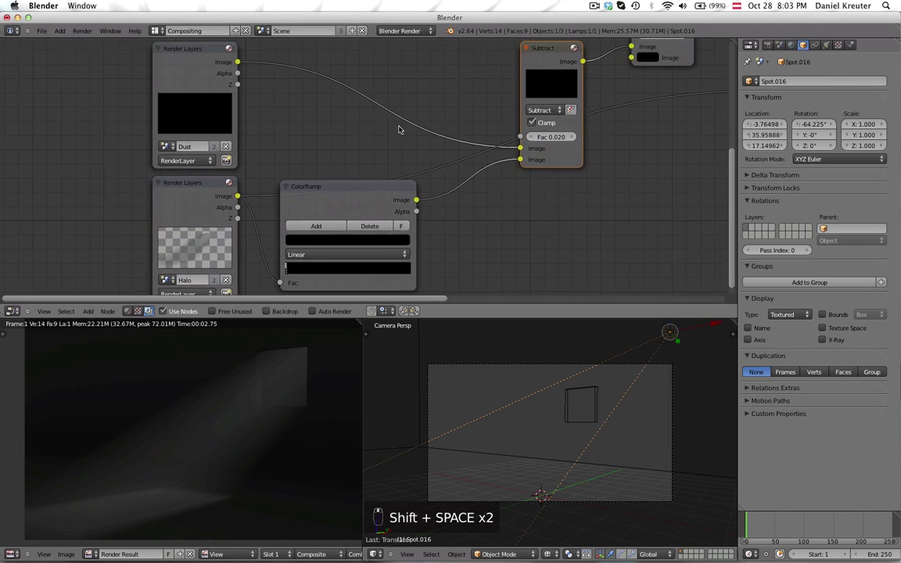
pyautogui.scroll(4, 395, 191)
pyautogui.click(422, 171)
pyautogui.scroll(10, 454, 227)
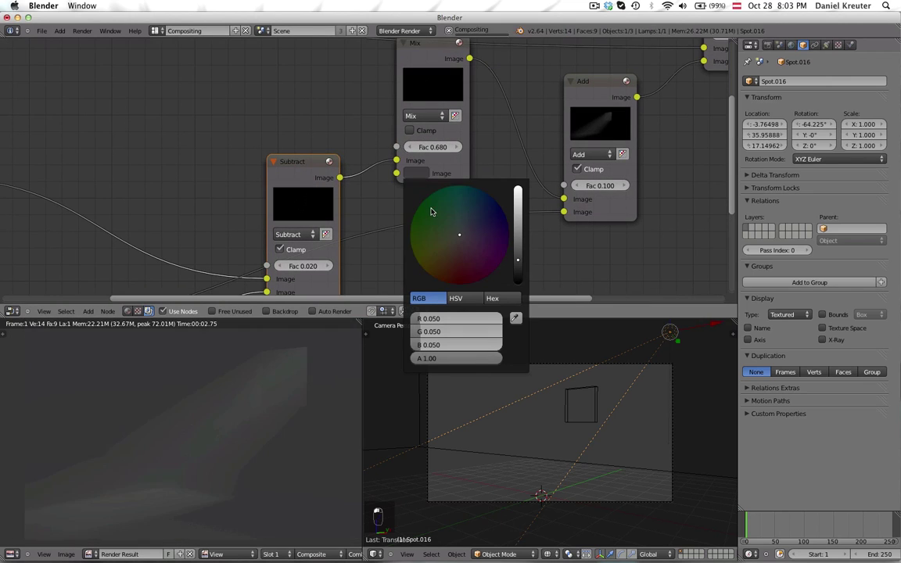
pyautogui.scroll(-10, 453, 227)
# Try different factors on the Mix node after the Subtract node, ending at 0.13.
pyautogui.moveTo(436, 147); pyautogui.dragTo(518, 147)
pyautogui.moveTo(577, 147); pyautogui.dragTo(427, 155)
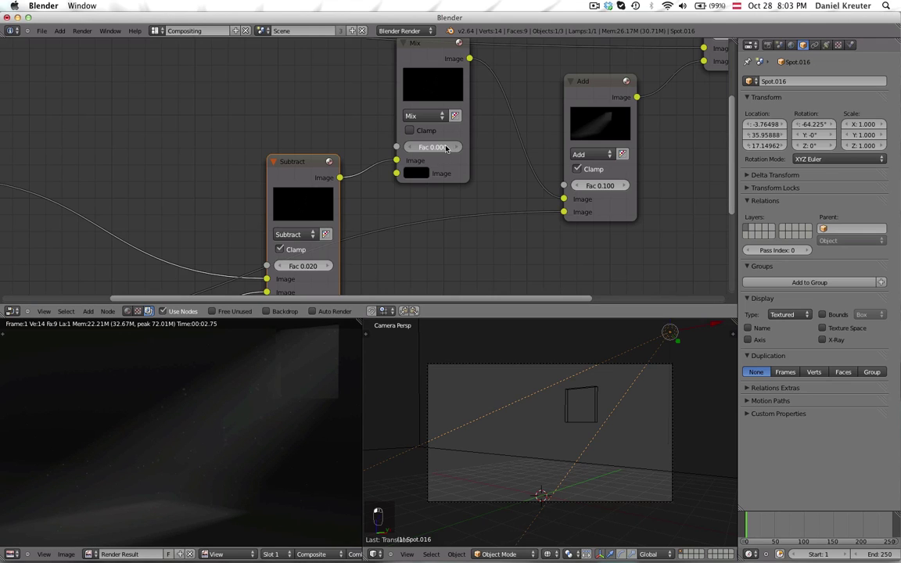
pyautogui.moveTo(439, 150); pyautogui.dragTo(448, 151)
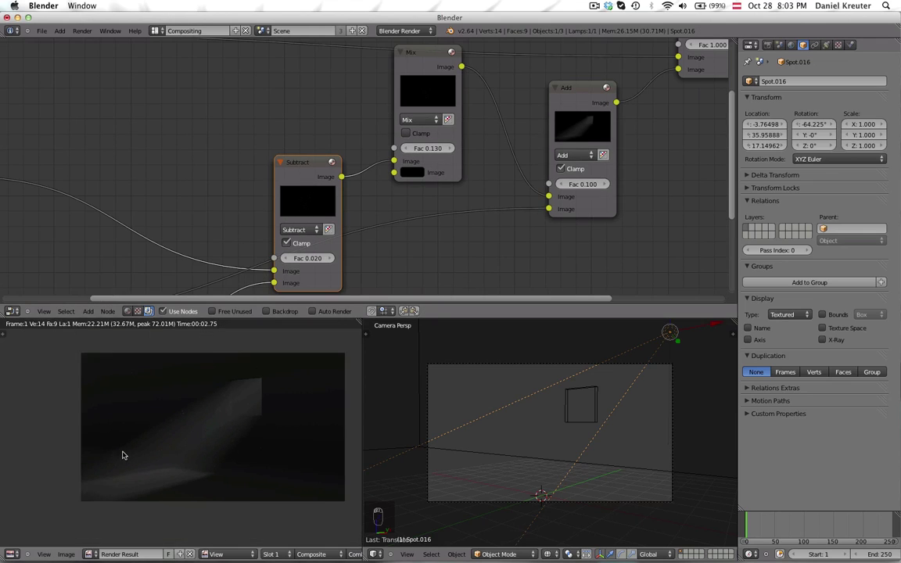
# Set the Subtract node's factor to 0.005.
pyautogui.moveTo(269, 236); pyautogui.dragTo(334, 149, button='middle')
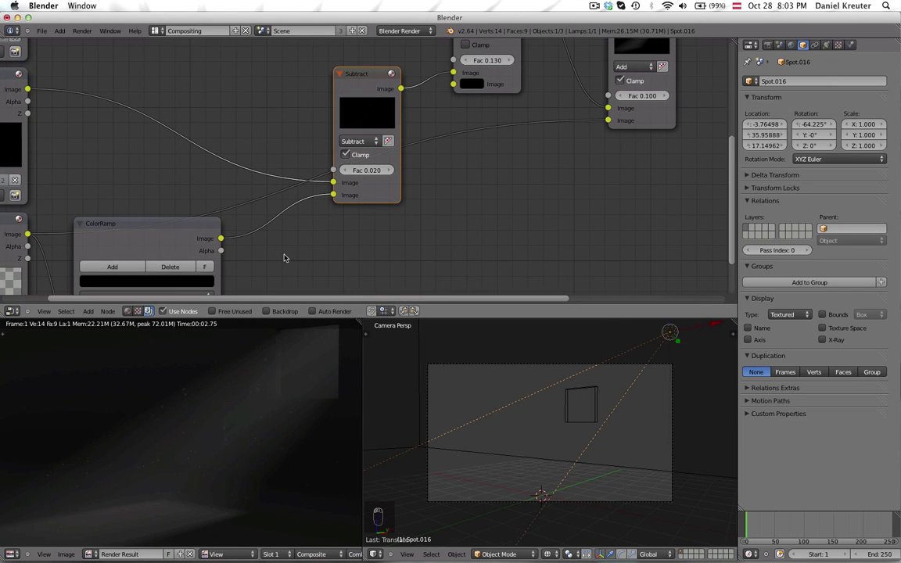
pyautogui.scroll(-4, 258, 233)
pyautogui.hscroll(-6, 259, 232)
pyautogui.scroll(2, 471, 158)
pyautogui.moveTo(471, 159); pyautogui.dragTo(337, 183, button='middle')
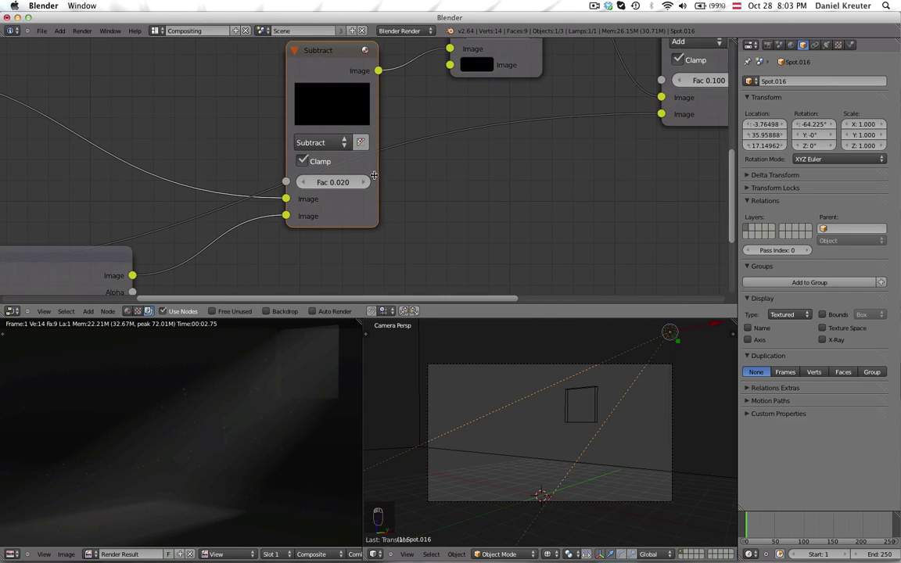
pyautogui.click(337, 183)
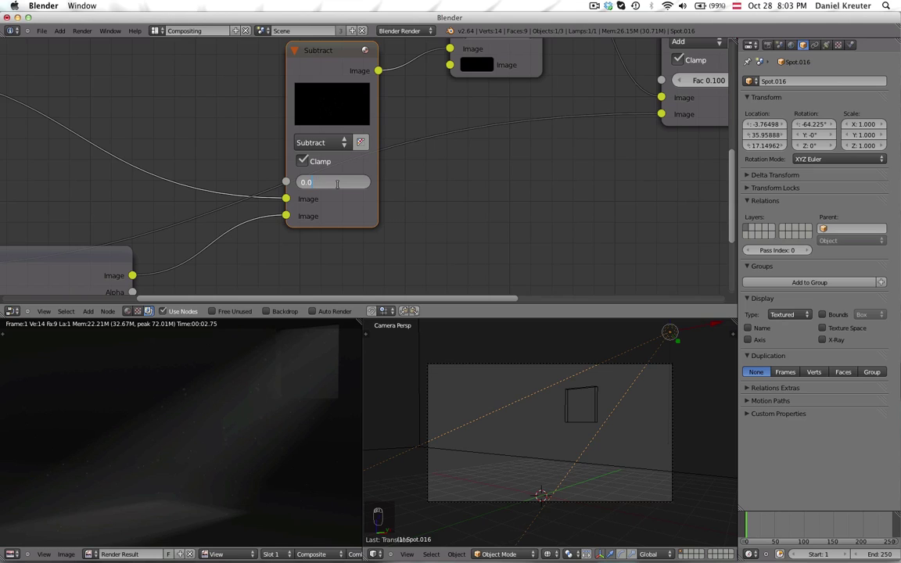
pyautogui.press('Return')
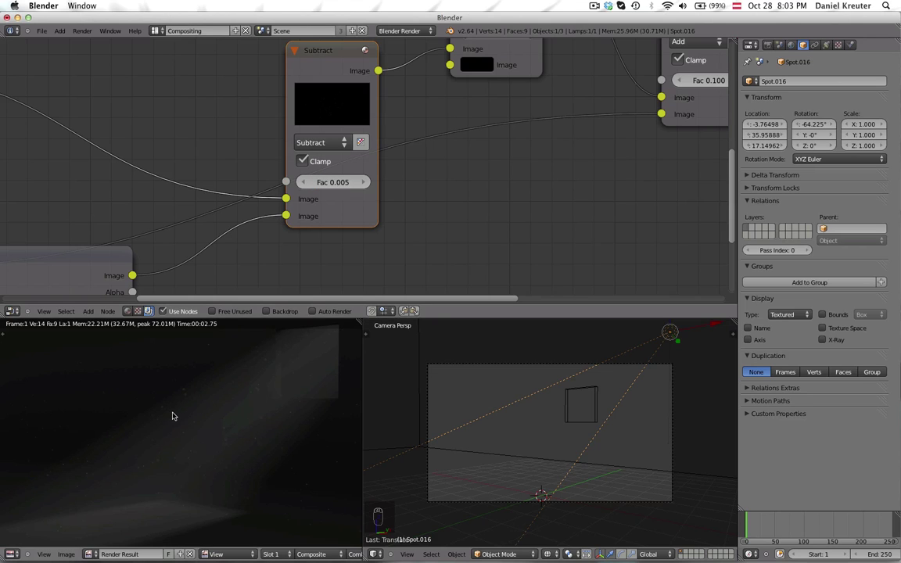
# Switch to the Dust scene and set the dust cube's particle size to 0.02.
pyautogui.scroll(-4, 429, 408)
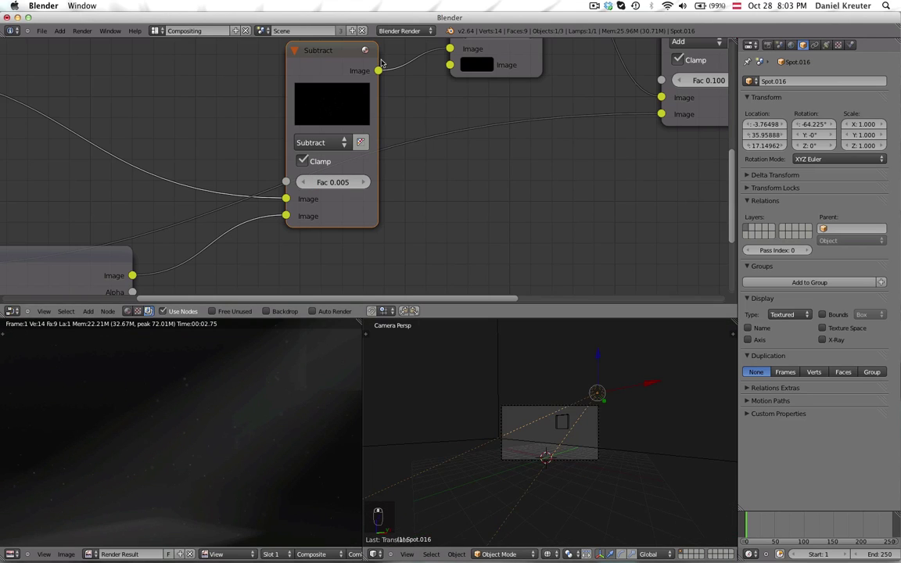
pyautogui.click(260, 31)
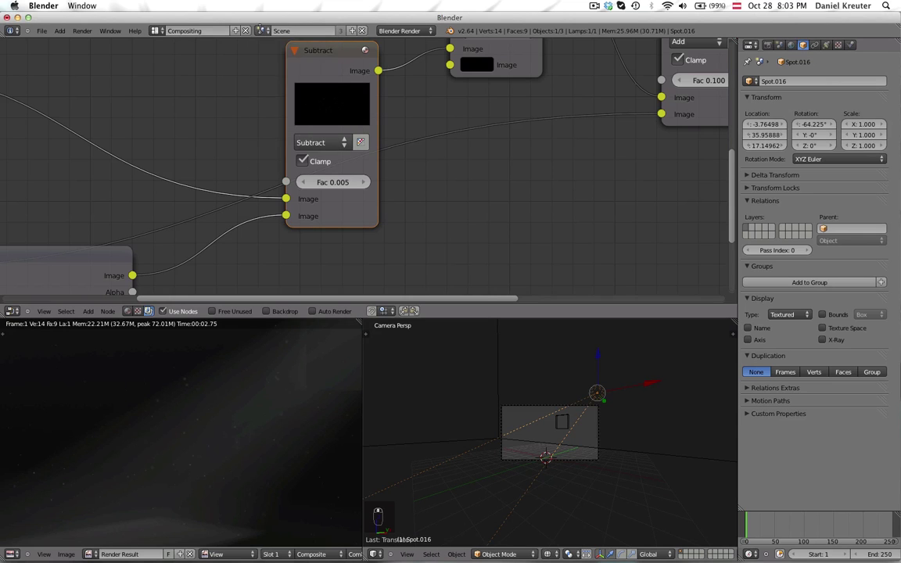
pyautogui.click(259, 30)
pyautogui.click(275, 57)
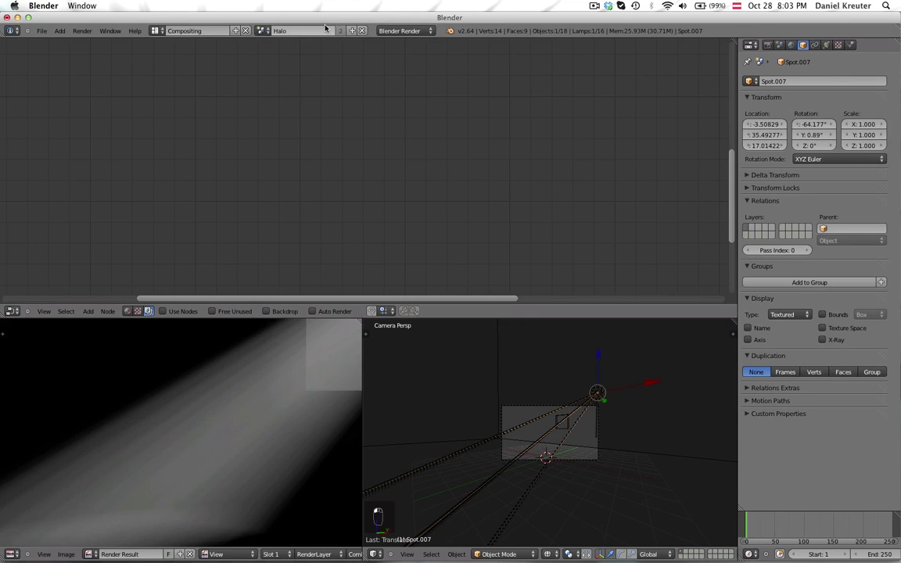
pyautogui.click(260, 30)
pyautogui.click(270, 48)
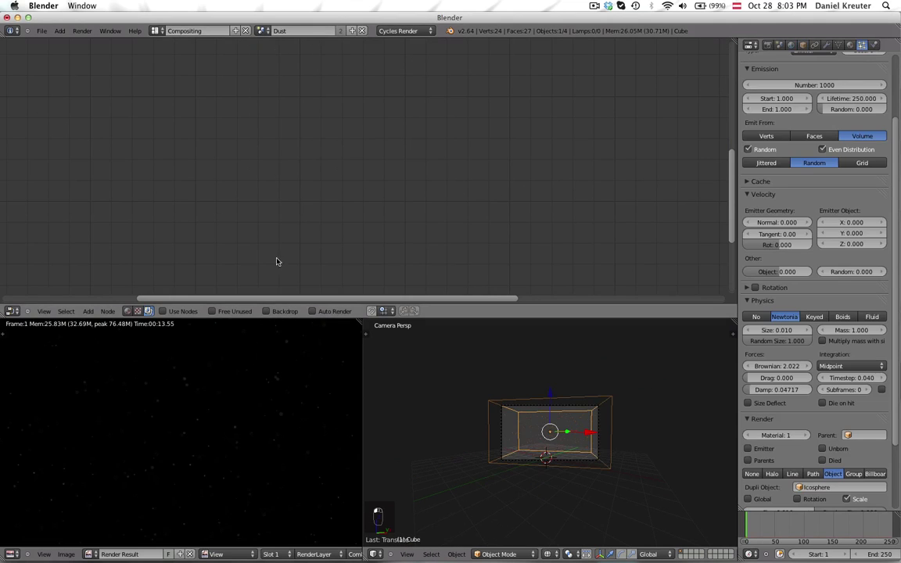
pyautogui.click(781, 330)
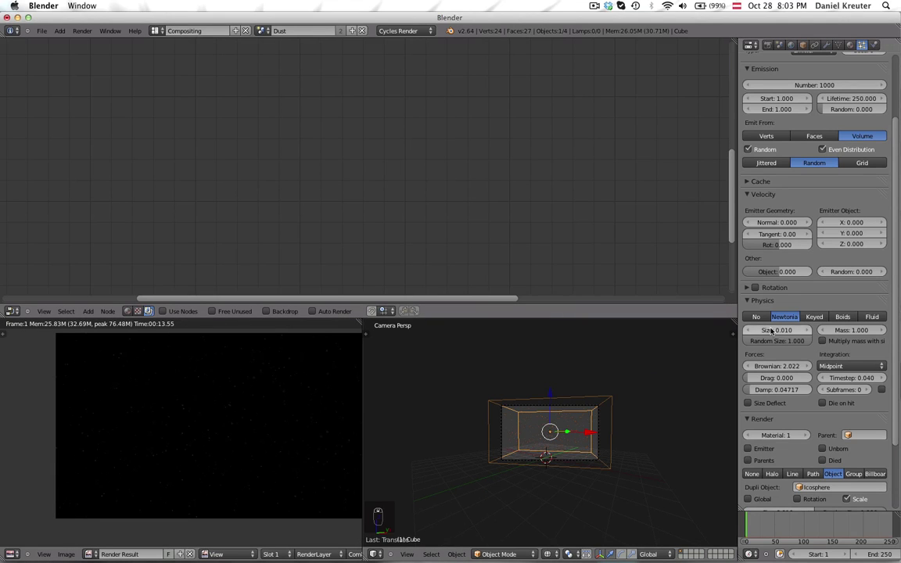
pyautogui.write('0.02')
pyautogui.press('Return')
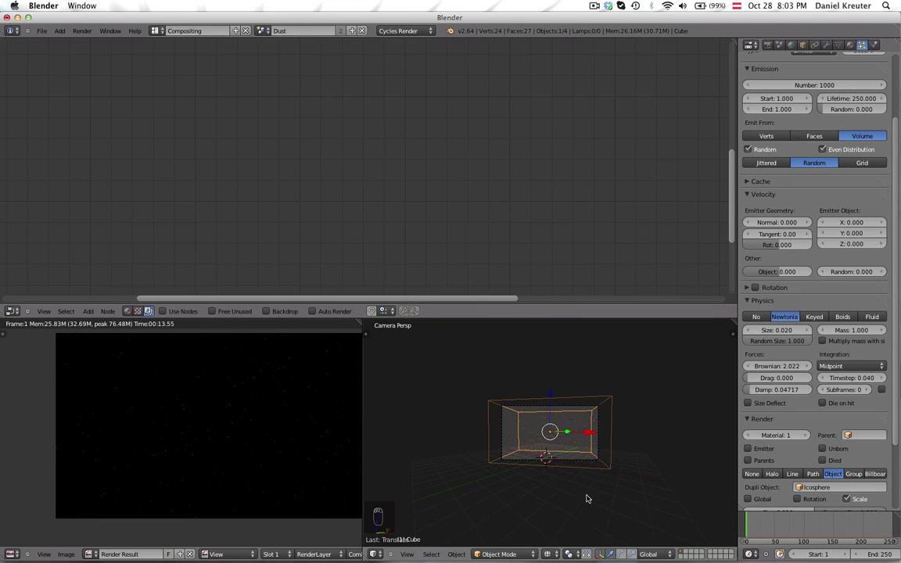
pyautogui.scroll(5, 579, 485)
# Return to the main Scene and re-render the Dust render layer in the compositor.
pyautogui.click(264, 30)
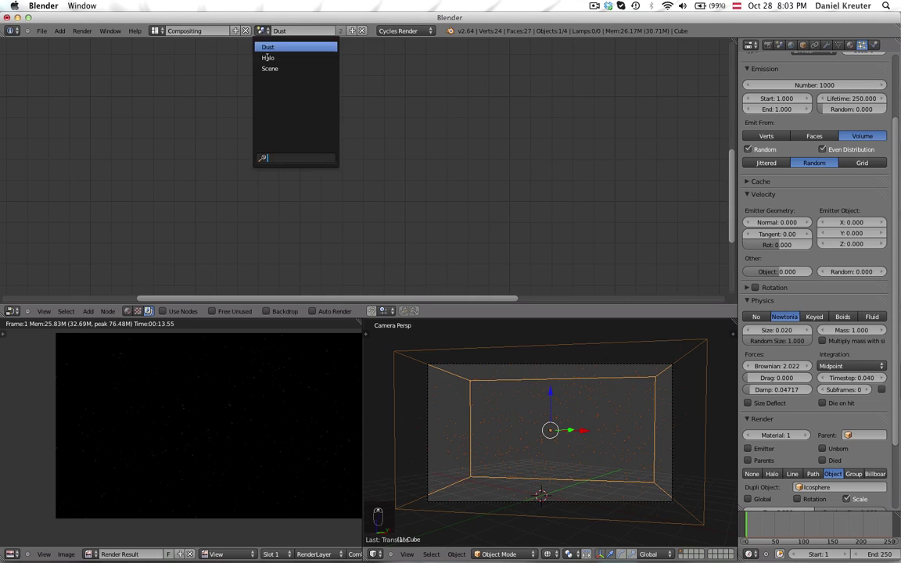
pyautogui.click(250, 62)
pyautogui.hscroll(-10, 241, 187)
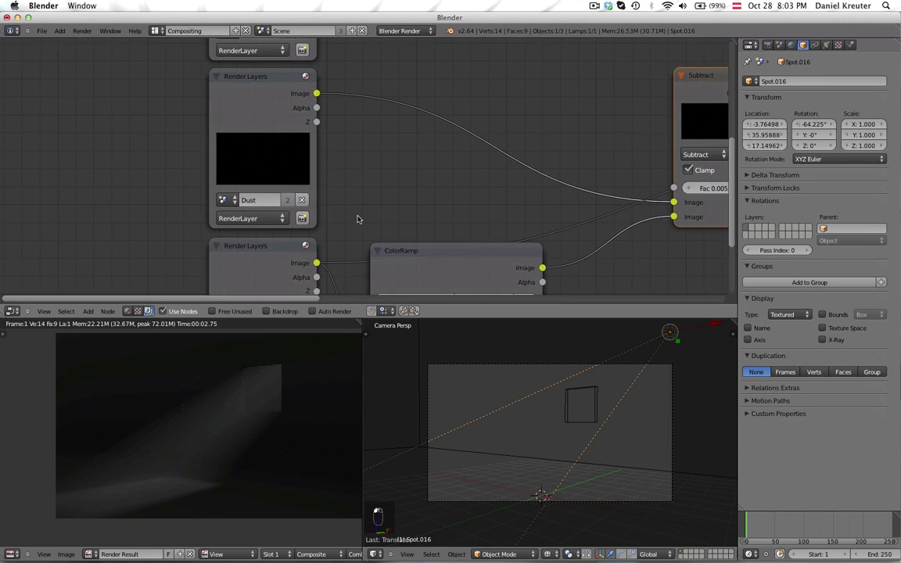
pyautogui.keyDown('shift'); pyautogui.scroll(1, 315, 198); pyautogui.keyUp('shift')
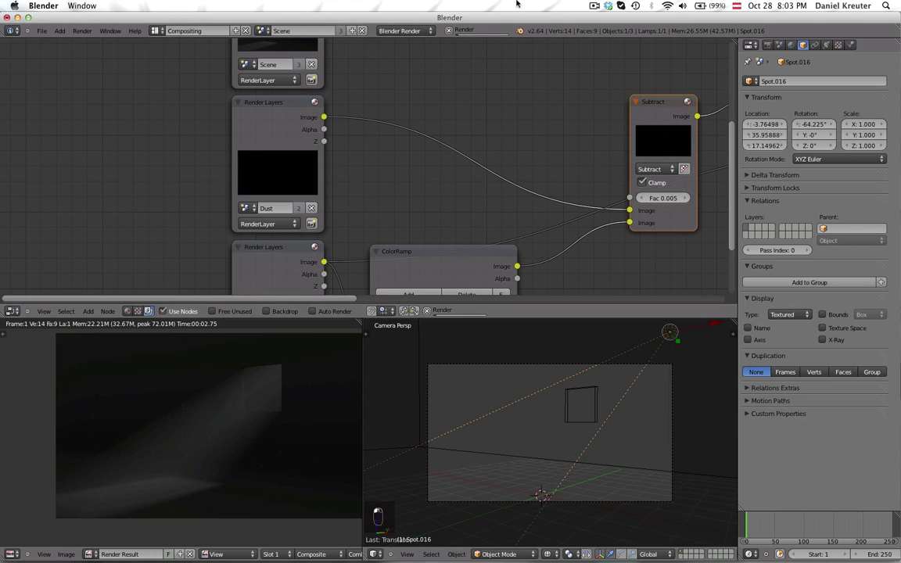
pyautogui.click(595, 6)
pyautogui.click(607, 39)
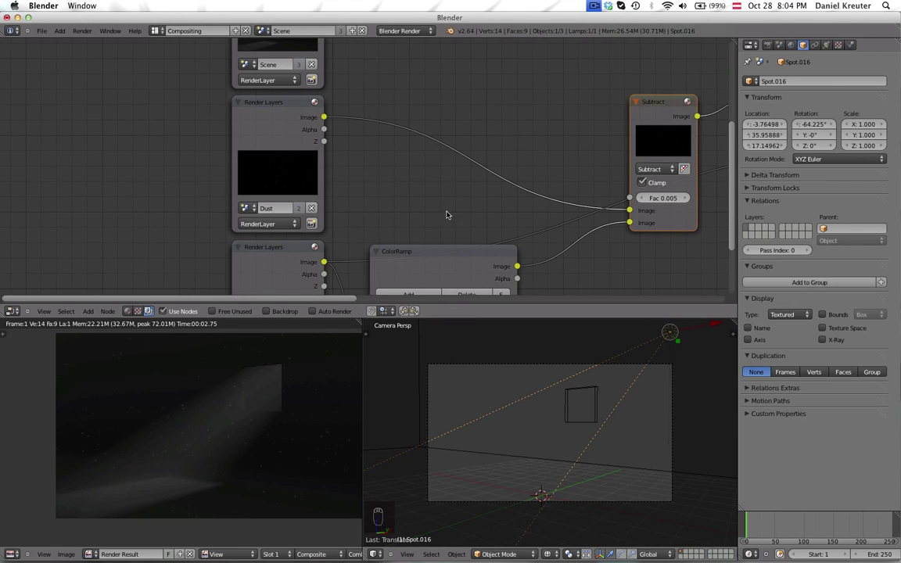
# Set the Subtract node's factor to 0.02 and inspect the composite in an enlarged view.
pyautogui.scroll(-4, 416, 147)
pyautogui.hscroll(4, 509, 141)
pyautogui.click(598, 135)
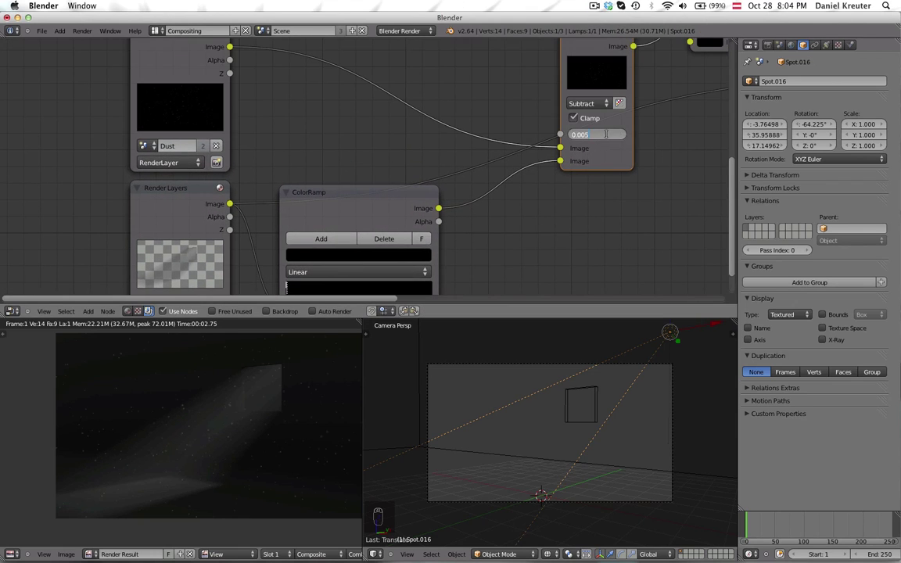
pyautogui.press('Return')
pyautogui.press('F12')
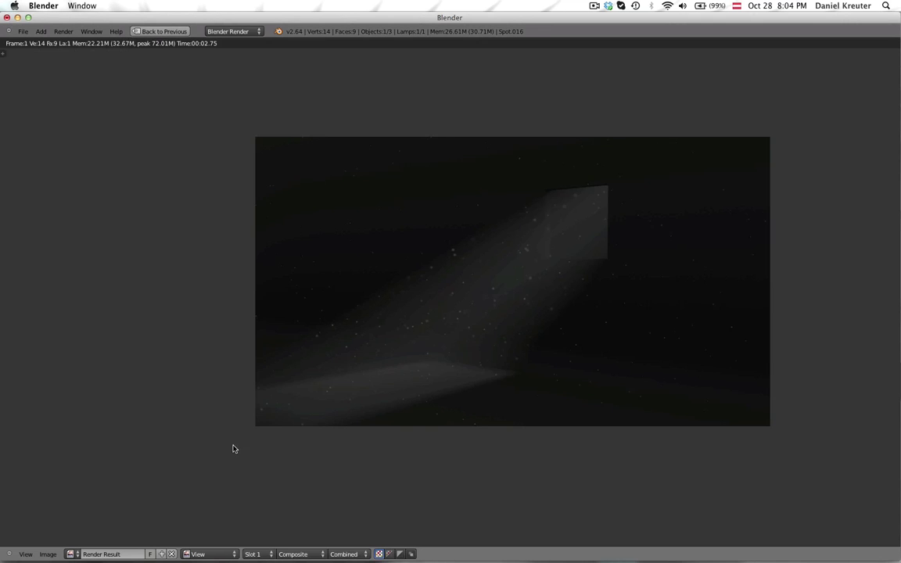
pyautogui.scroll(3, 339, 388)
pyautogui.hotkey('shift', 'space')
pyautogui.hotkey('shift', 'space')
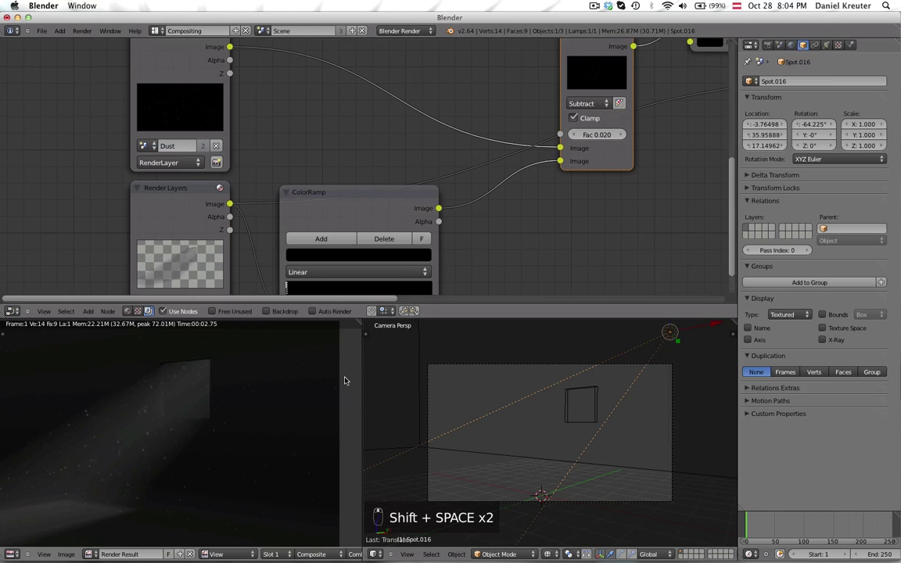
# Try a factor of 0.4 on the Mix node, settle on 0.5, and check the composited dust up close.
pyautogui.moveTo(351, 250); pyautogui.dragTo(302, 269, button='middle')
pyautogui.click(491, 120)
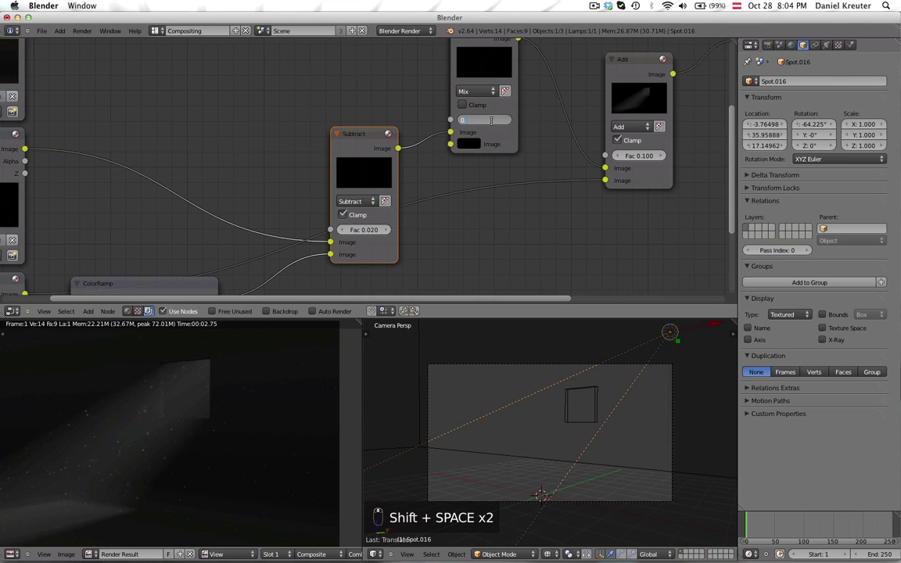
pyautogui.write('0.400')
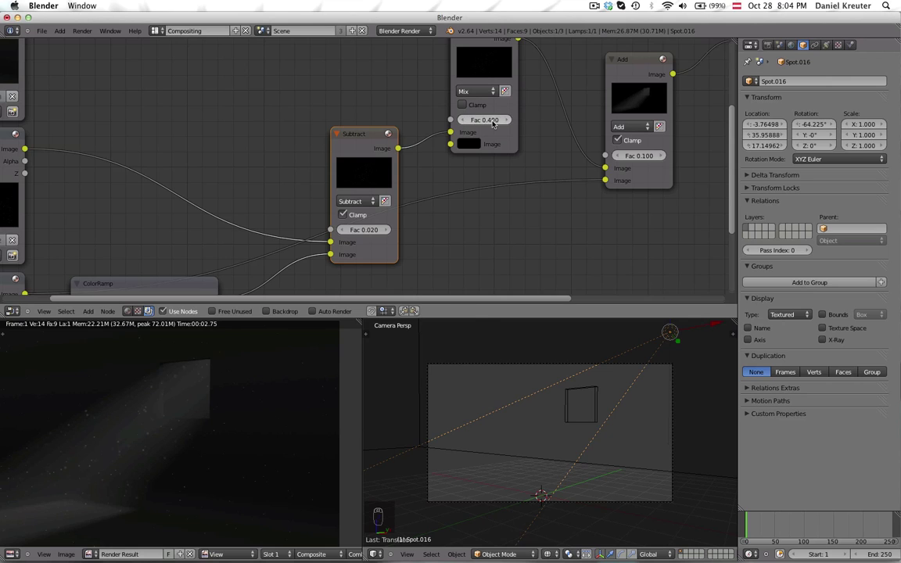
pyautogui.write('0.5')
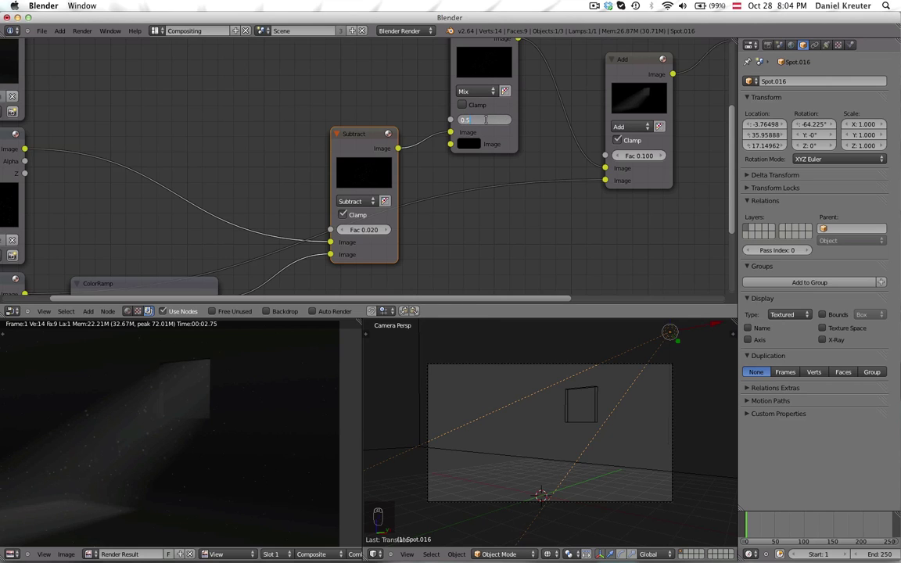
pyautogui.press('Return')
pyautogui.scroll(-2, 105, 487)
pyautogui.moveTo(114, 486); pyautogui.dragTo(139, 483, button='middle')
pyautogui.scroll(1, 141, 483)
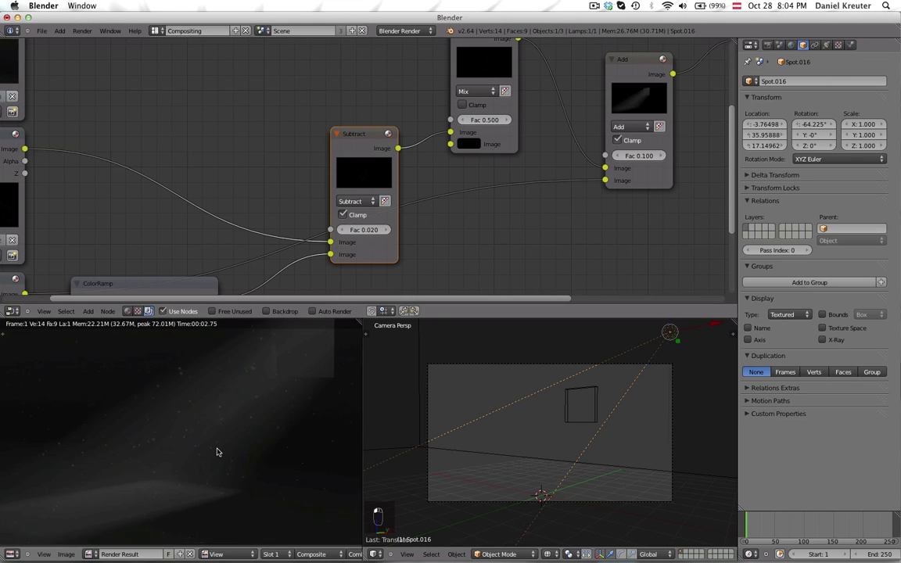
# Examine the composited render in a maximized view, checking the dust in the light beam up close and the whole image, and restore the layout.
pyautogui.hotkey('shift', 'space')
pyautogui.scroll(-1, 297, 414)
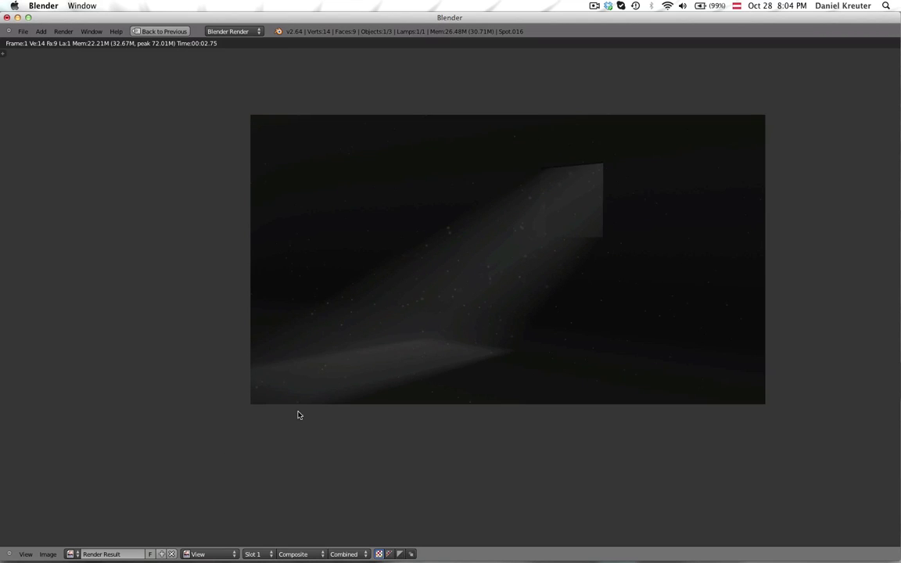
pyautogui.moveTo(298, 415); pyautogui.dragTo(256, 426, button='middle')
pyautogui.scroll(-1, 265, 406)
pyautogui.scroll(-2, 442, 315)
pyautogui.scroll(3, 429, 398)
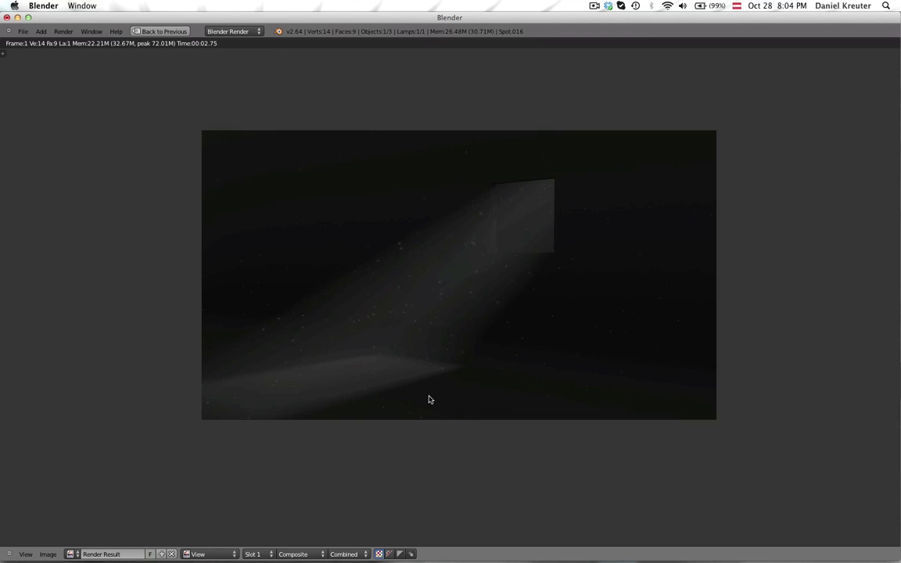
pyautogui.scroll(-1, 505, 338)
pyautogui.scroll(1, 462, 363)
pyautogui.scroll(1, 474, 364)
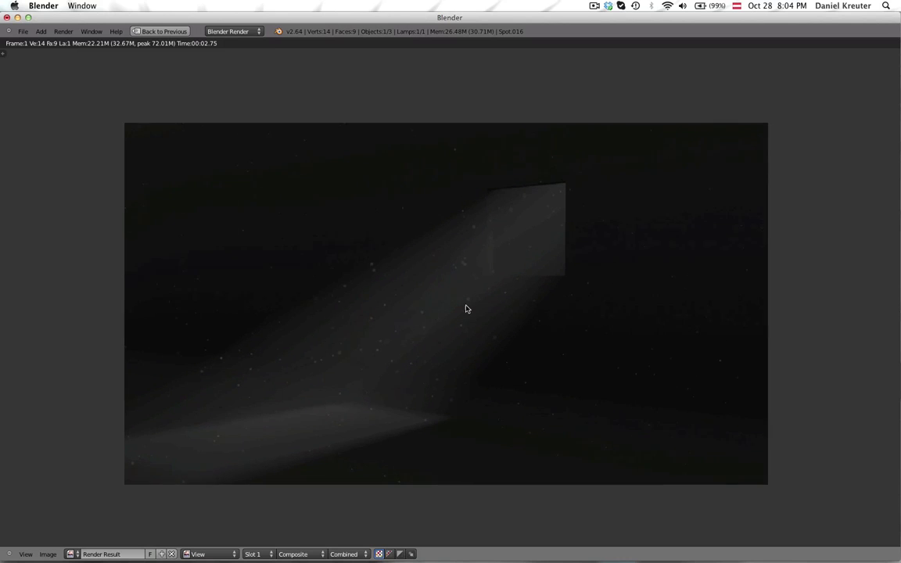
pyautogui.scroll(1, 408, 302)
pyautogui.scroll(1, 461, 317)
pyautogui.scroll(1, 481, 325)
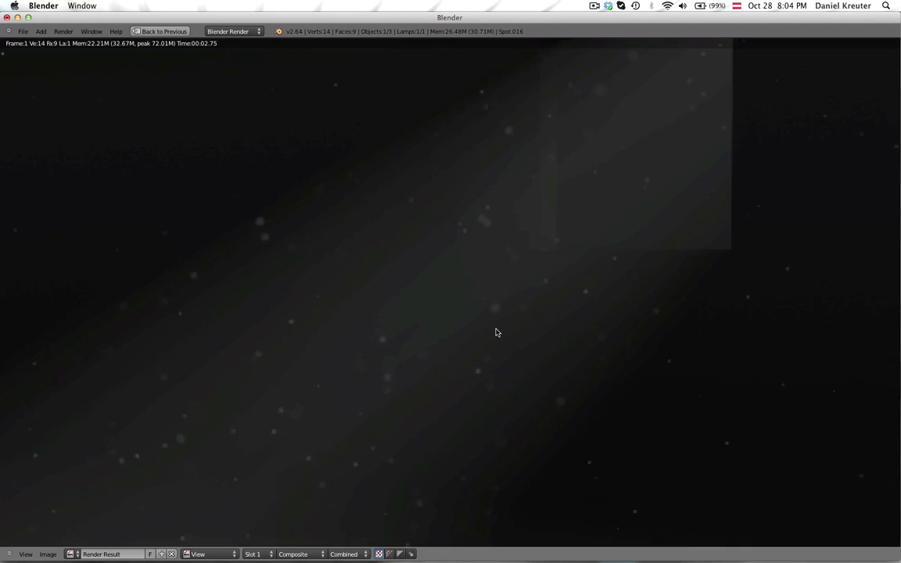
pyautogui.scroll(-2, 493, 336)
pyautogui.scroll(-2, 501, 321)
pyautogui.scroll(1, 469, 316)
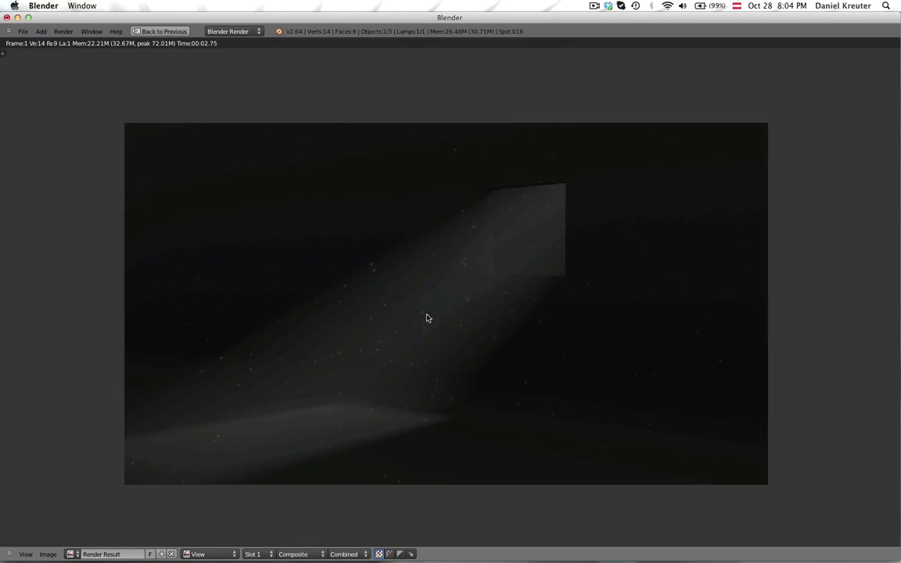
pyautogui.scroll(-1, 486, 274)
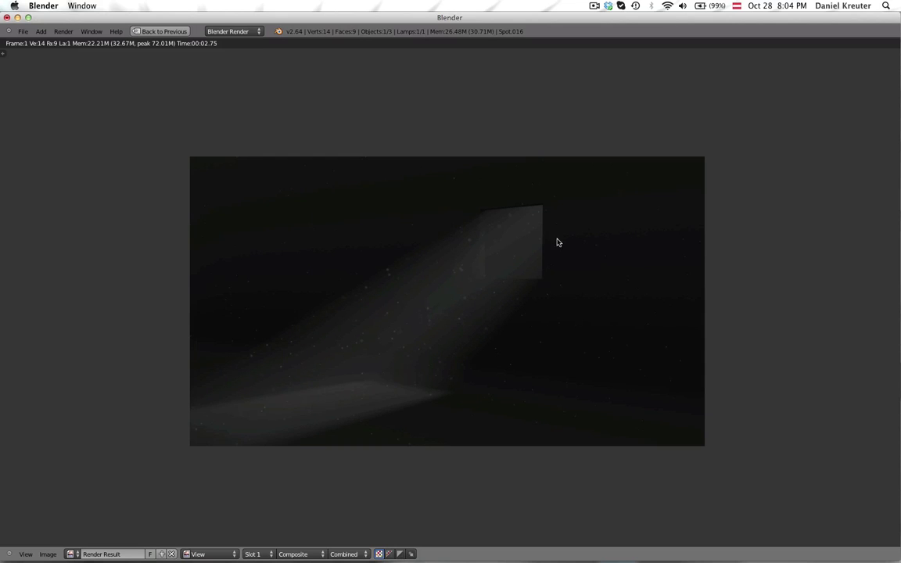
pyautogui.hotkey('shift', 'space')
pyautogui.scroll(-2, 156, 427)
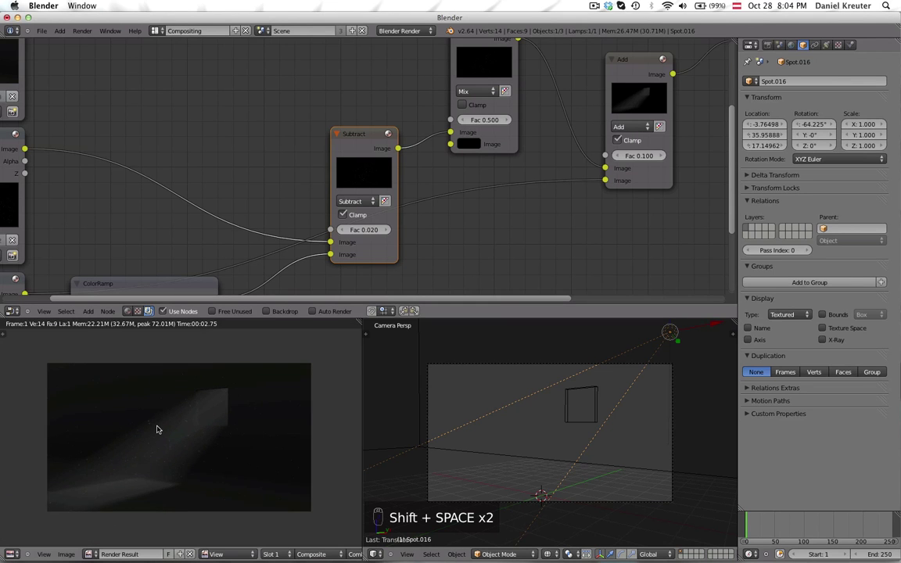
pyautogui.scroll(1, 211, 385)
pyautogui.scroll(1, 190, 394)
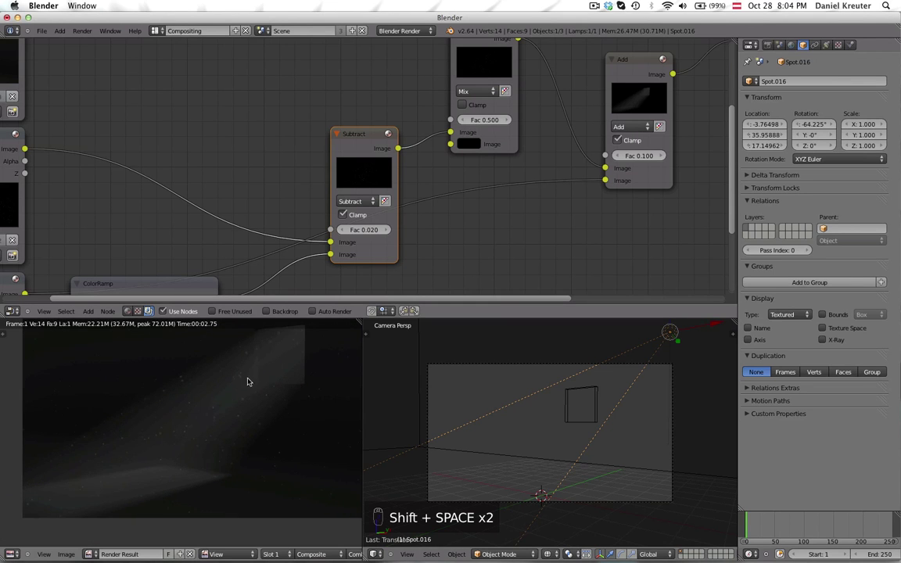
pyautogui.scroll(-1, 269, 374)
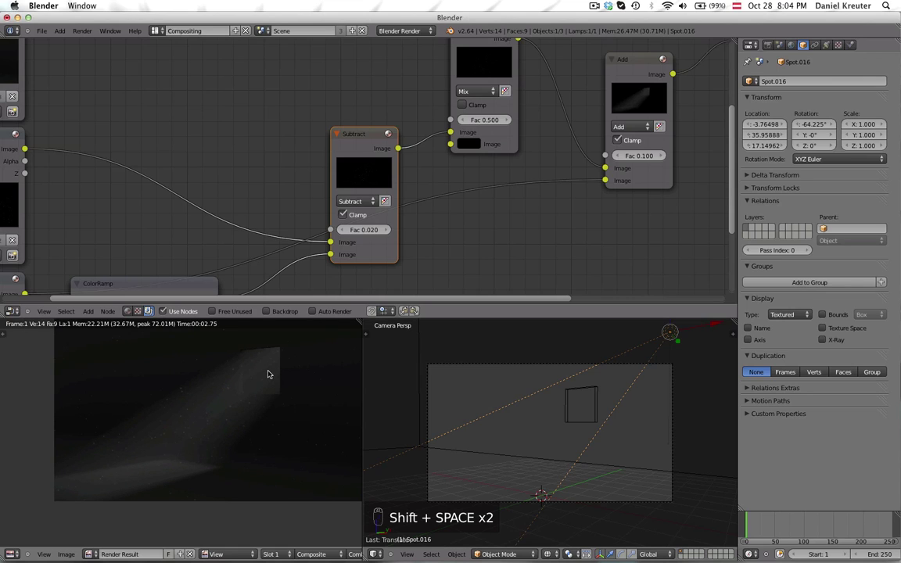